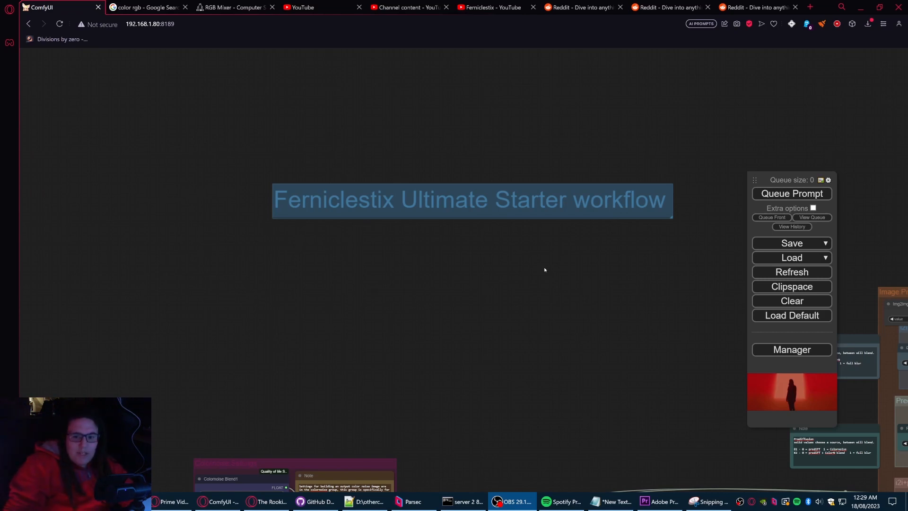
mouse_move(563, 268)
mouse_down()
mouse_move(577, 288)
mouse_move(571, 279)
mouse_up()
drag(492, 212, 574, 211)
drag(534, 257, 500, 229)
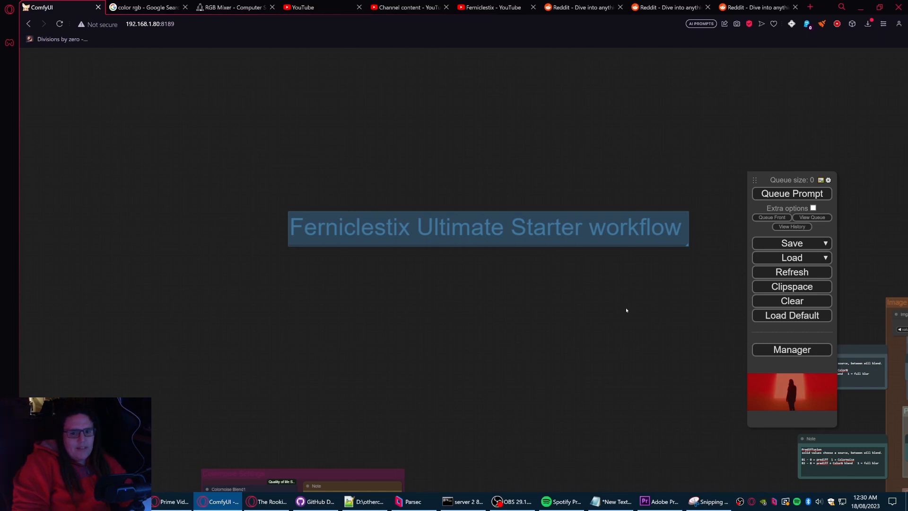
drag(666, 311, 616, 293)
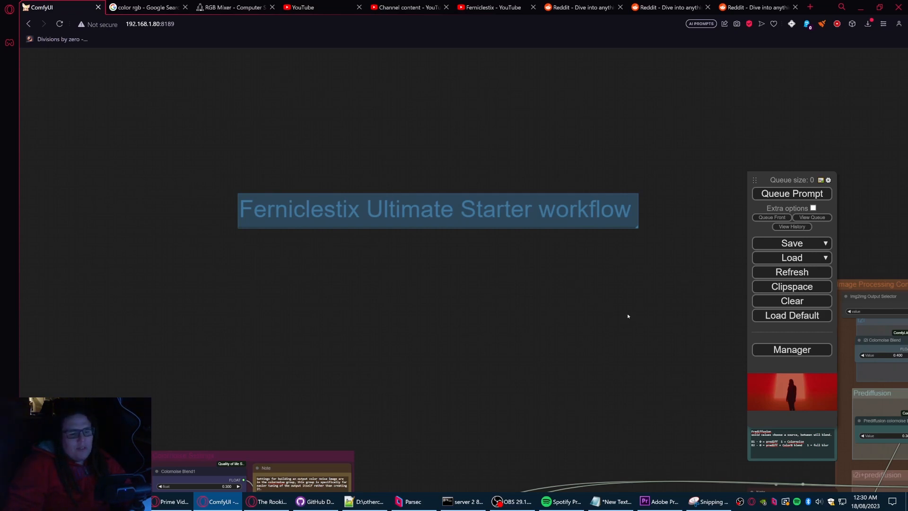
drag(620, 336, 653, 322)
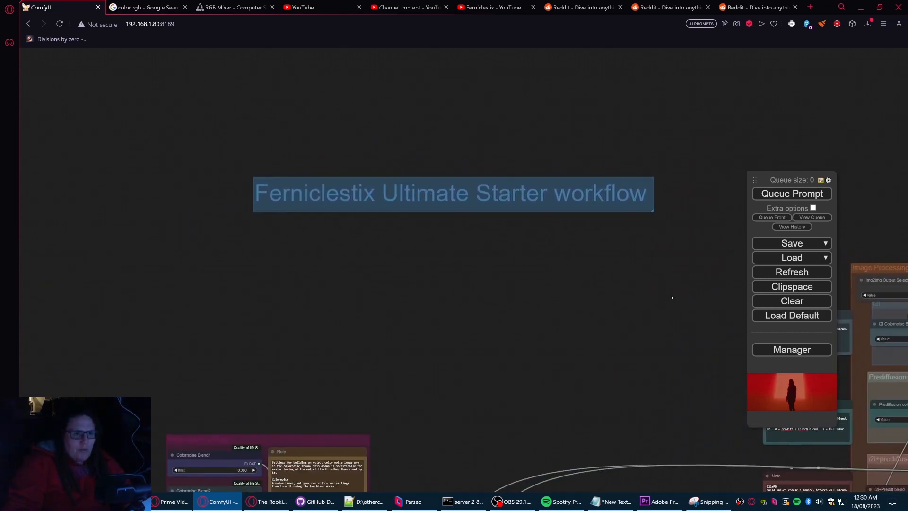
Step: Survey the whole Ultimate Starter workflow, from the title and control groups across to the samplers and the upscaling section
scroll(659, 309, down, 6)
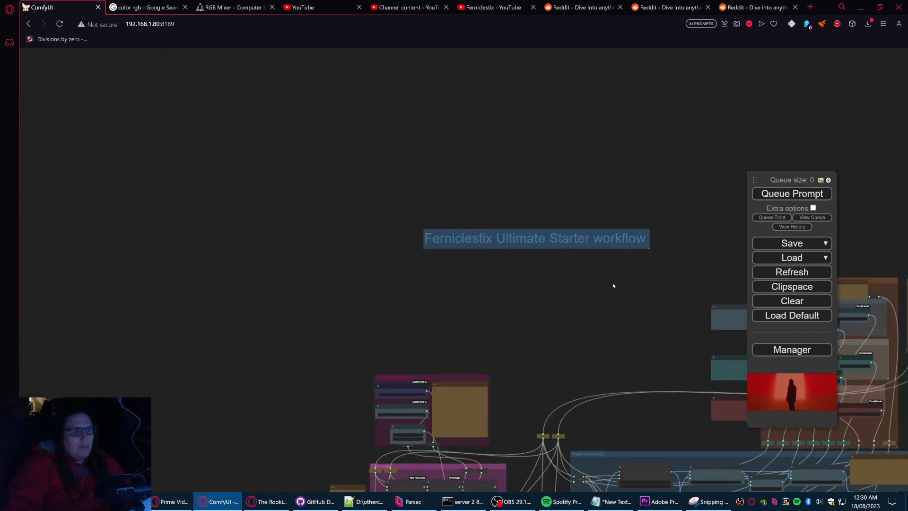
drag(553, 278, 405, 195)
scroll(406, 195, down, 4)
drag(468, 338, 414, 347)
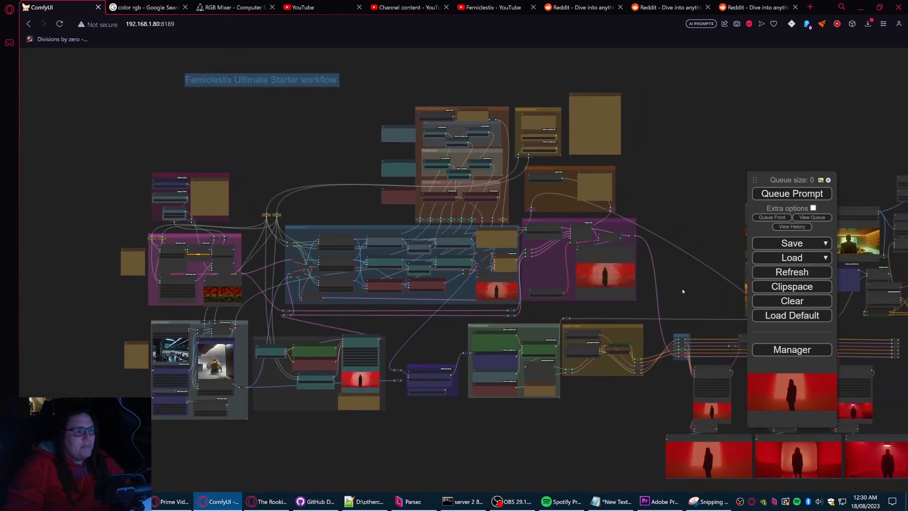
drag(675, 231, 505, 161)
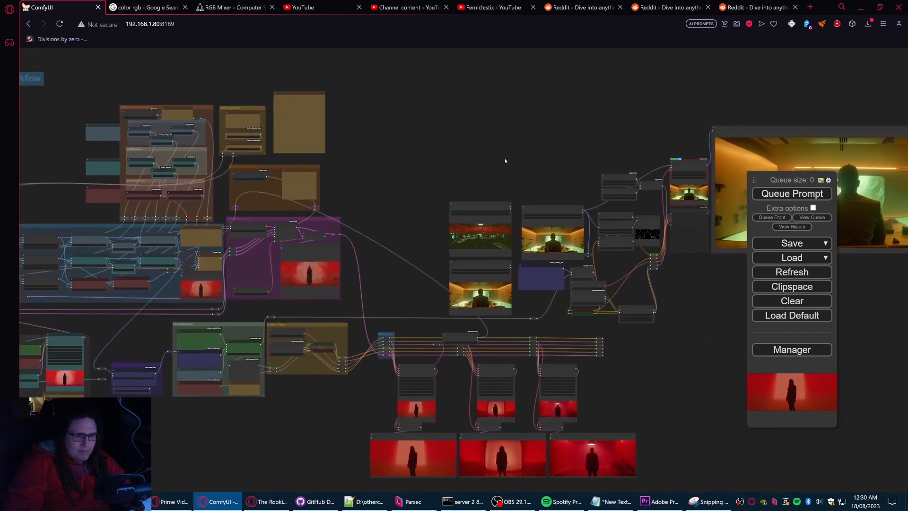
drag(701, 289, 620, 278)
scroll(641, 308, up, 2)
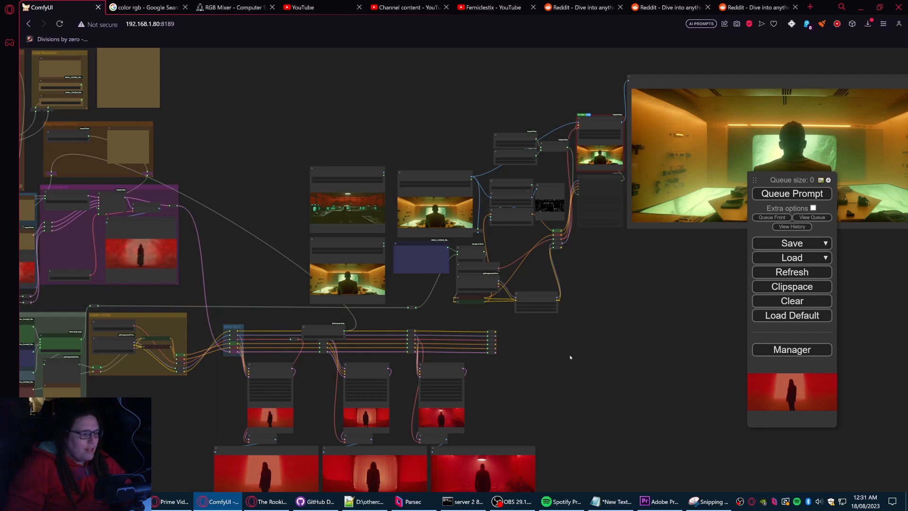
drag(369, 191, 445, 220)
drag(412, 134, 812, 96)
drag(289, 152, 383, 200)
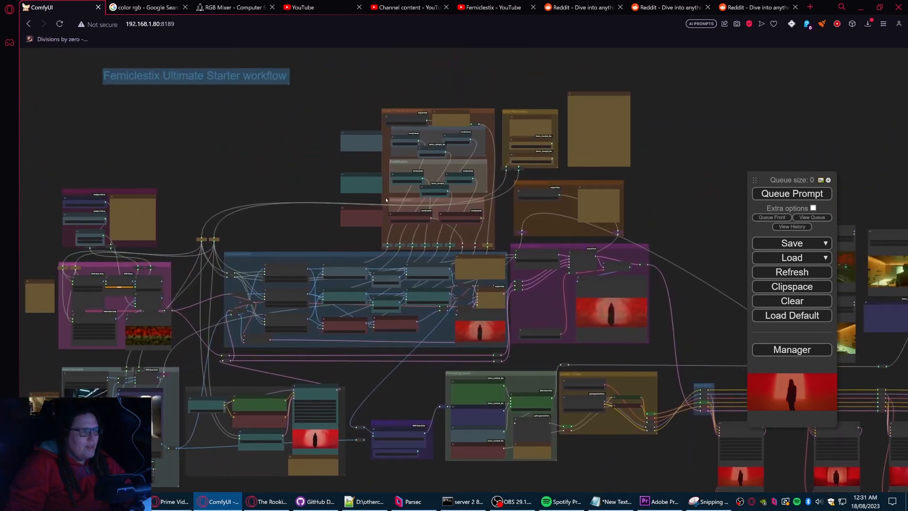
drag(300, 172, 480, 162)
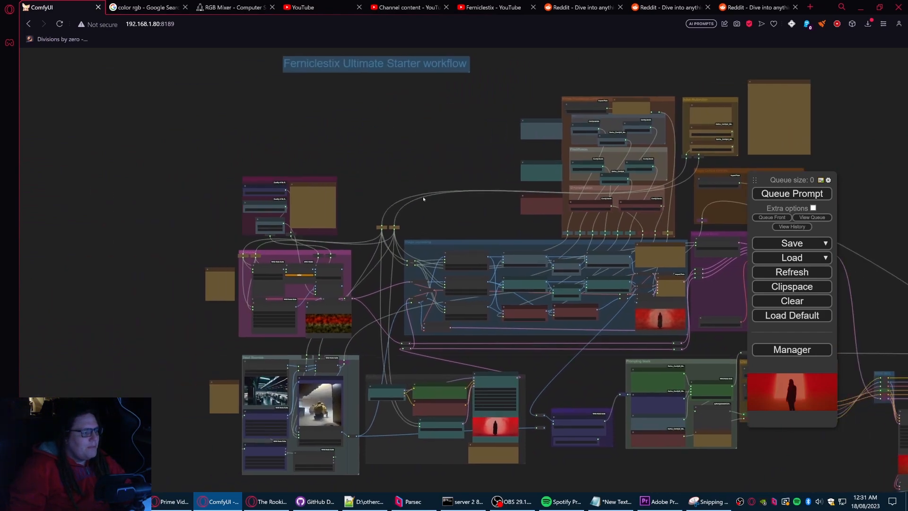
Step: Examine the Image Processing Controls, Initial Inputs Block, image processing, Colornoise and Input Sources groups up close
scroll(438, 166, up, 10)
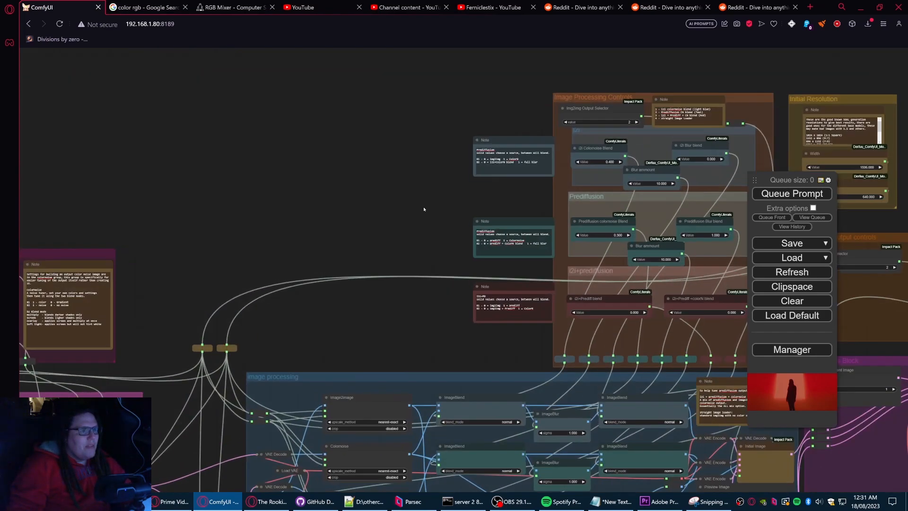
scroll(423, 209, up, 2)
drag(423, 209, 186, 230)
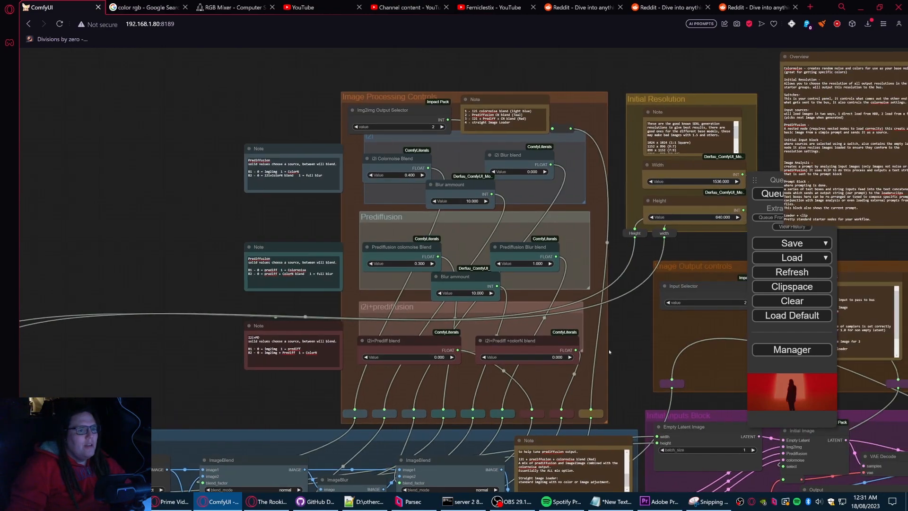
drag(609, 349, 379, 91)
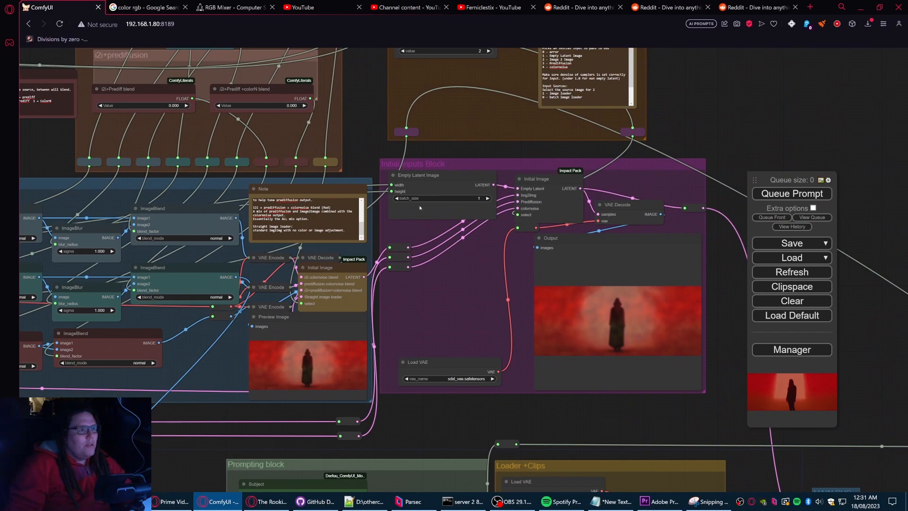
drag(409, 428, 744, 391)
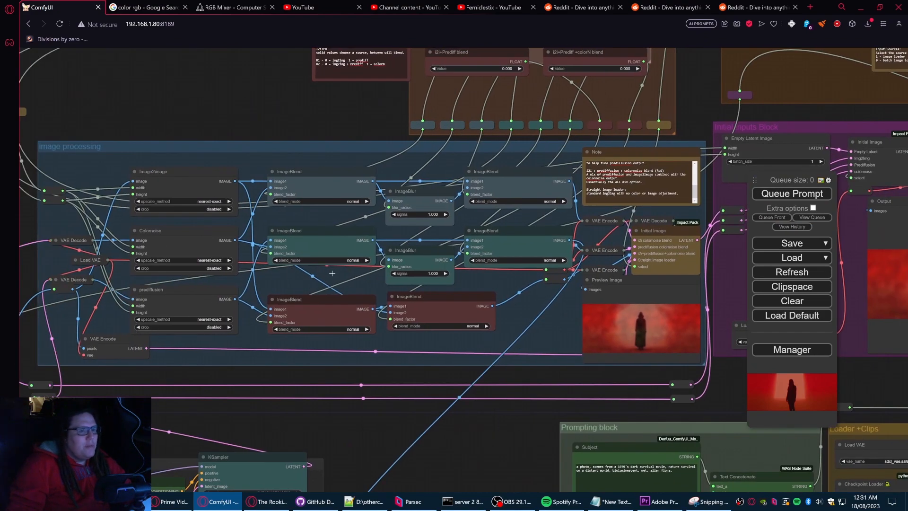
drag(392, 377, 759, 357)
drag(364, 374, 597, 403)
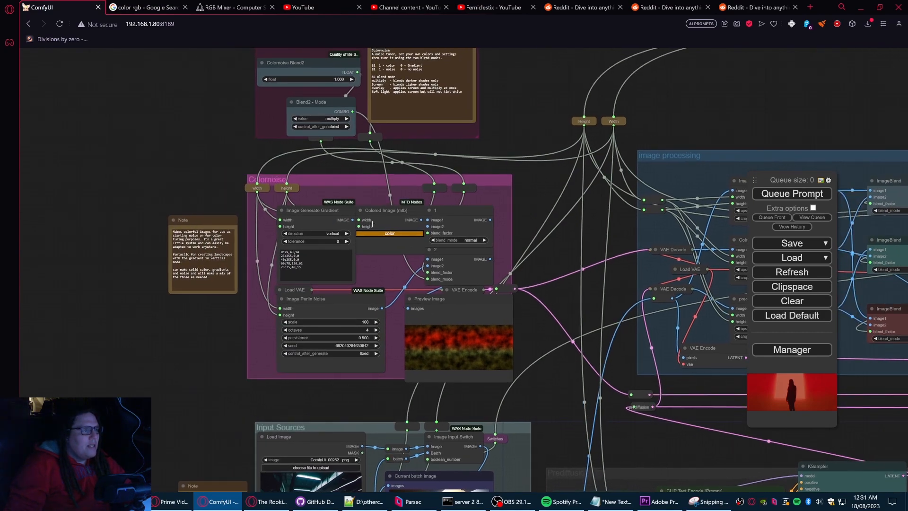
drag(571, 444, 576, 159)
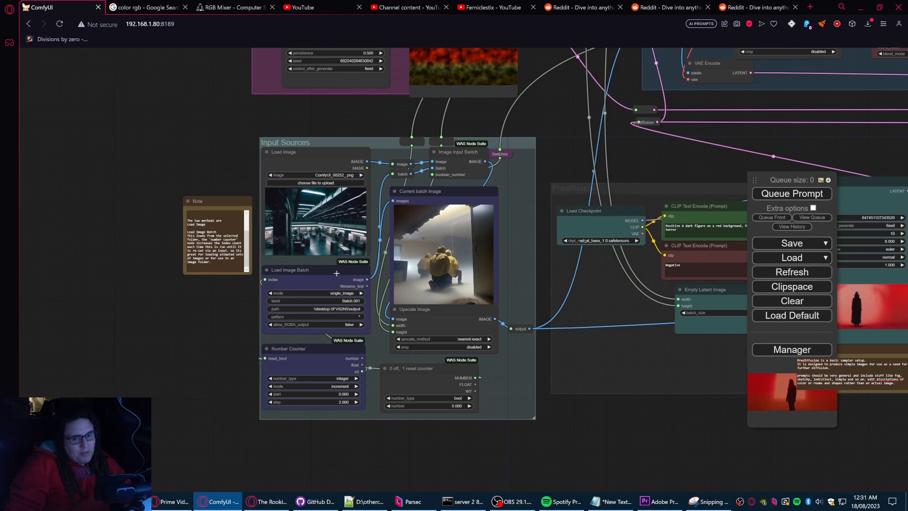
Step: Examine the prediffusion sampler, BLIP image analysis, Prompting block, Loader +Clips group and the KSampler preview images
drag(742, 441, 429, 452)
drag(662, 457, 318, 427)
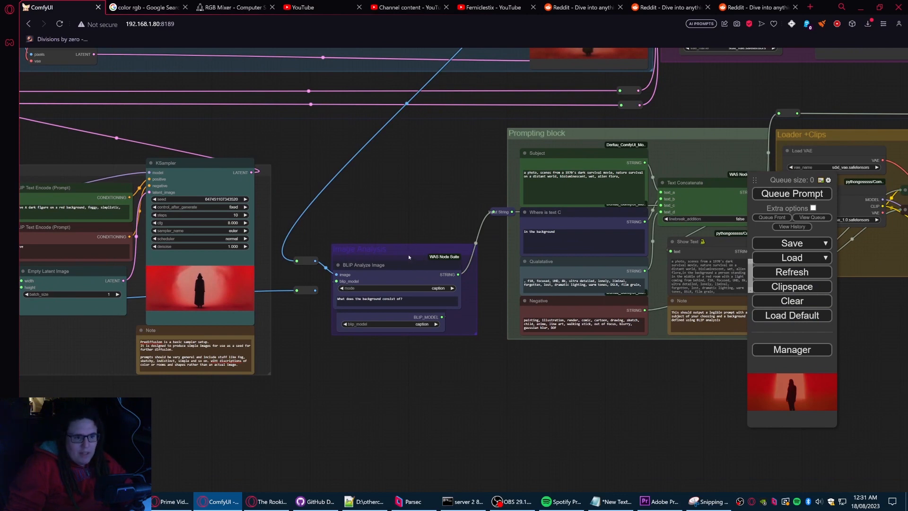
drag(470, 399, 255, 411)
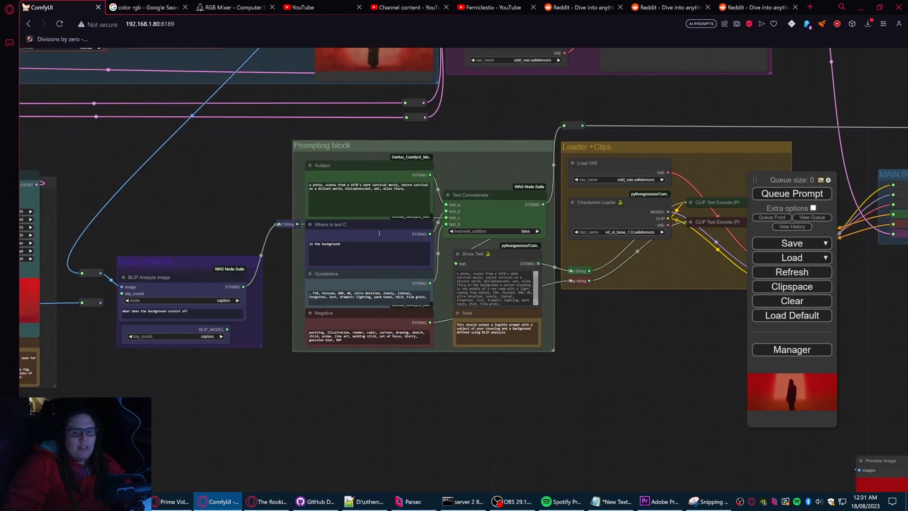
drag(648, 347, 465, 355)
scroll(597, 384, down, 2)
drag(597, 384, 336, 325)
drag(649, 225, 497, 59)
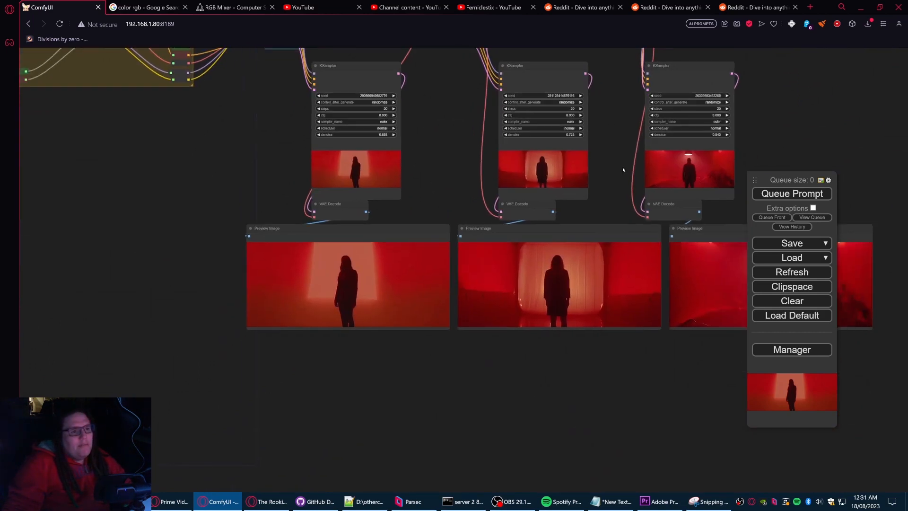
Step: Examine the main bus feeding the three KSamplers and the load image, ControlNet, LoRA and upscaler nodes beyond it
drag(762, 164, 577, 387)
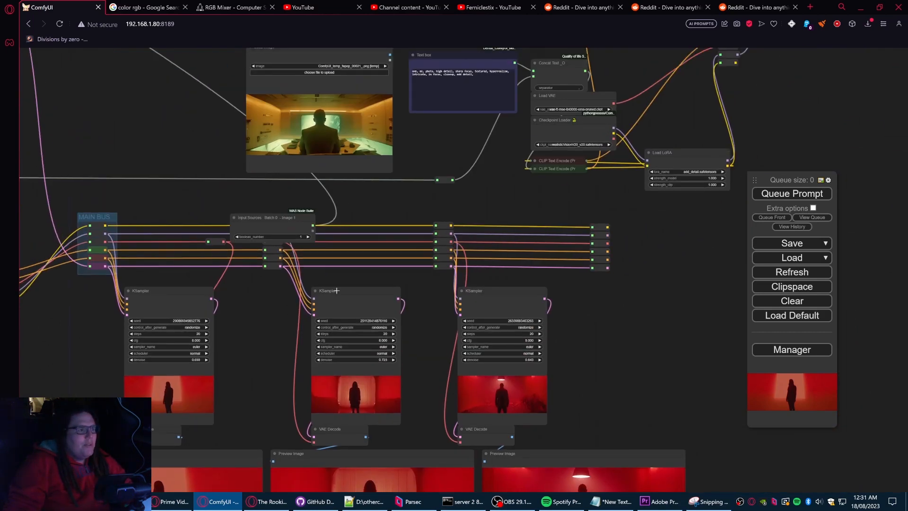
scroll(586, 364, down, 3)
drag(623, 342, 561, 506)
scroll(665, 330, up, 4)
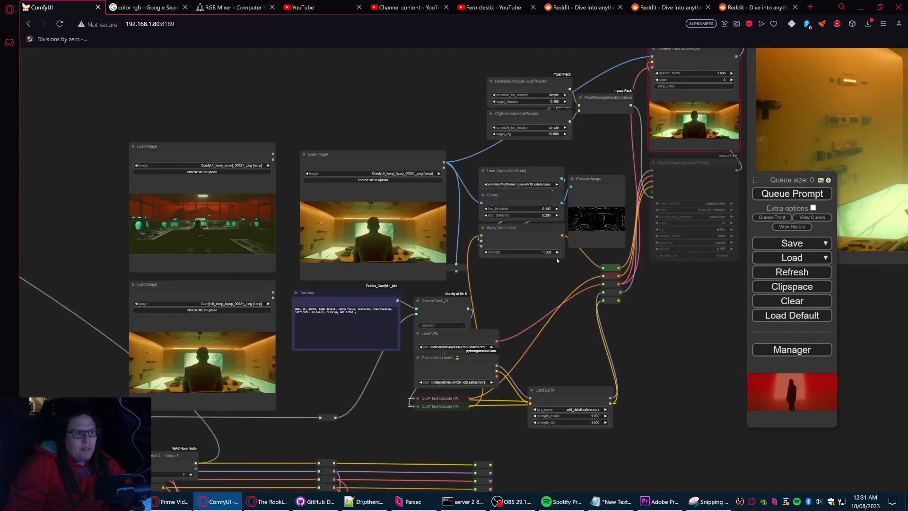
scroll(590, 420, down, 5)
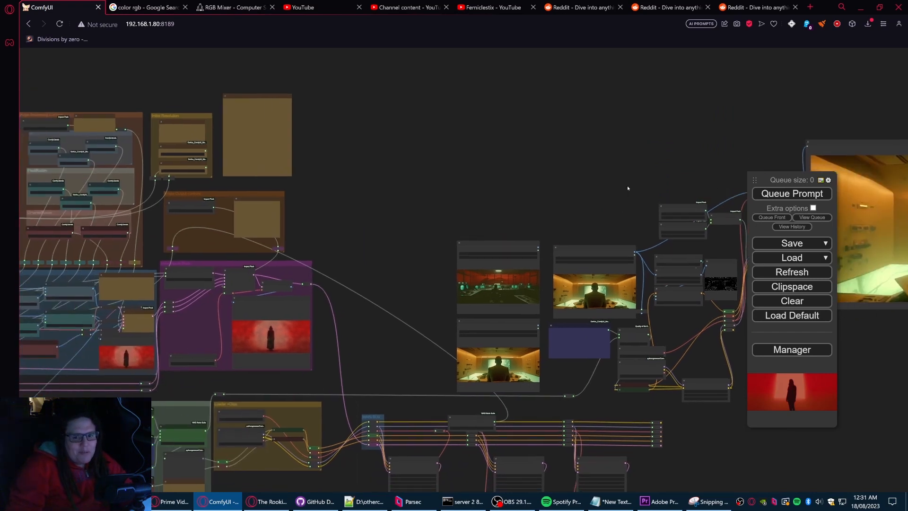
Step: Review the overall layout from the control groups and input sources through to the main bus and samplers
drag(459, 194, 645, 162)
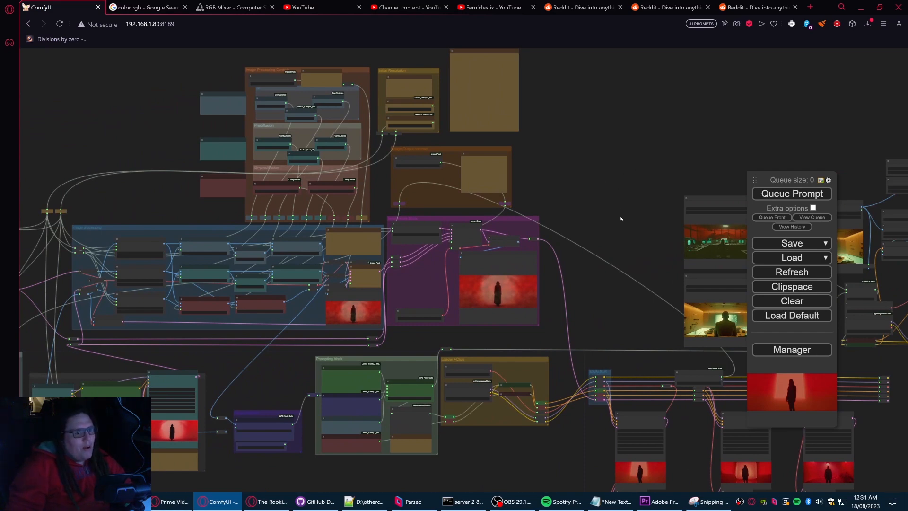
drag(618, 215, 616, 179)
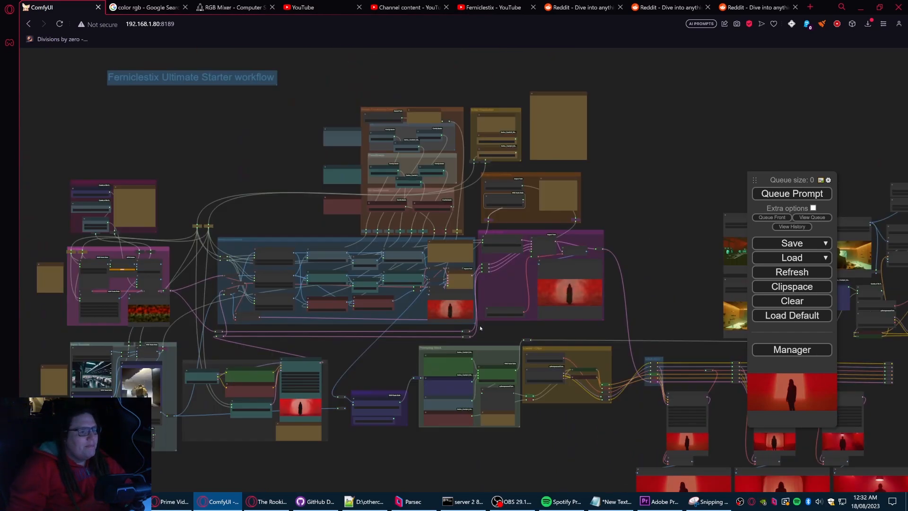
drag(401, 348, 589, 335)
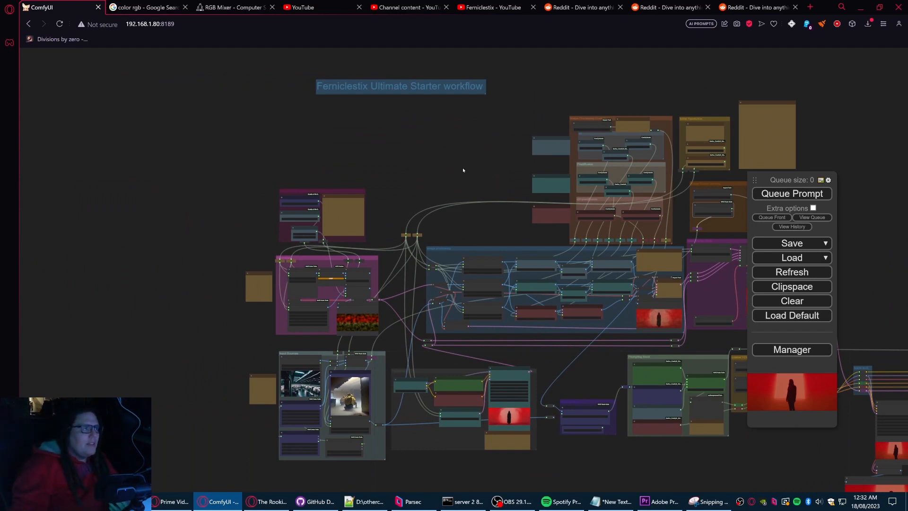
drag(473, 165, 447, 186)
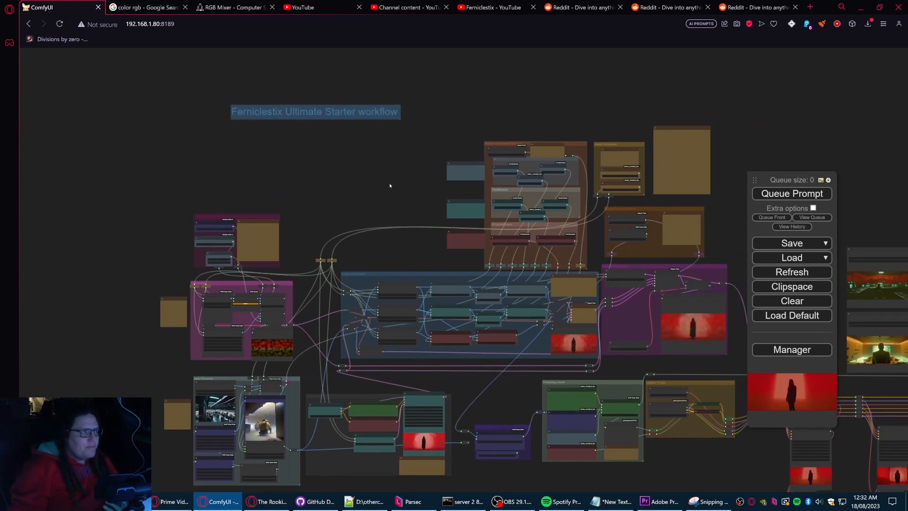
drag(398, 201, 330, 154)
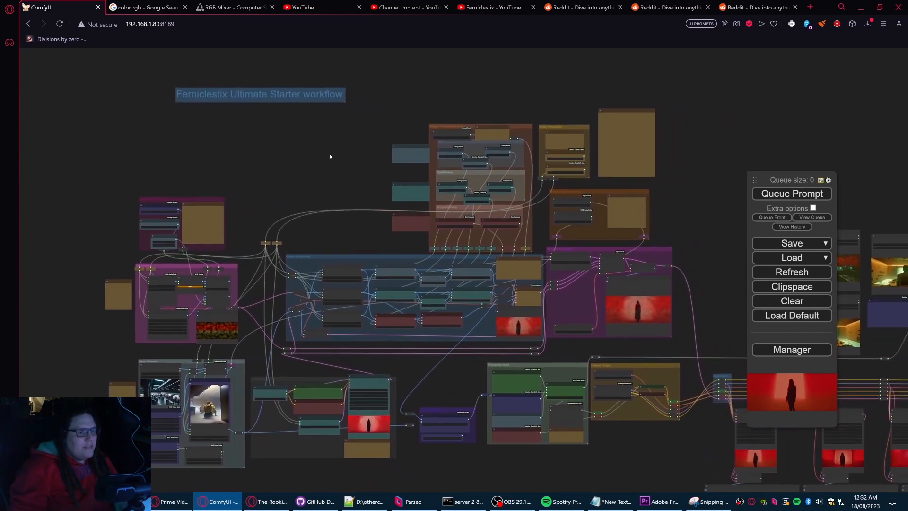
drag(684, 214, 534, 94)
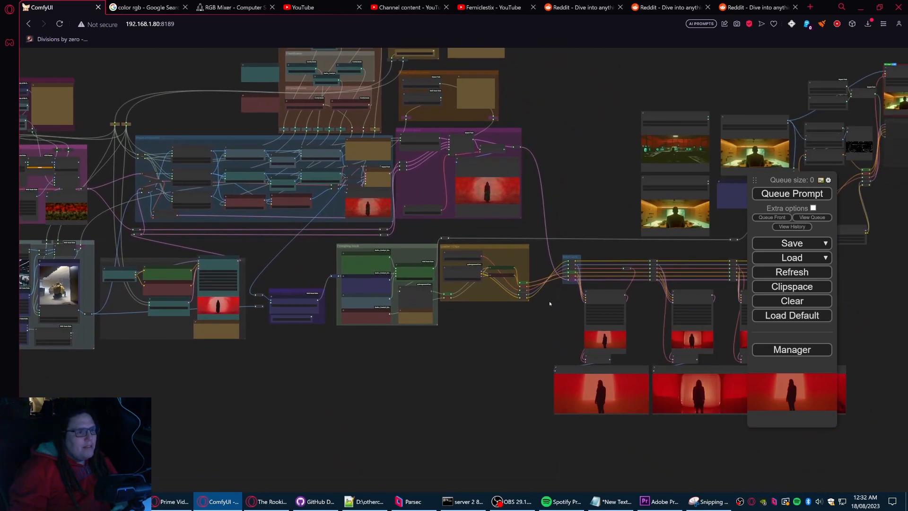
drag(545, 308, 541, 326)
drag(560, 215, 512, 188)
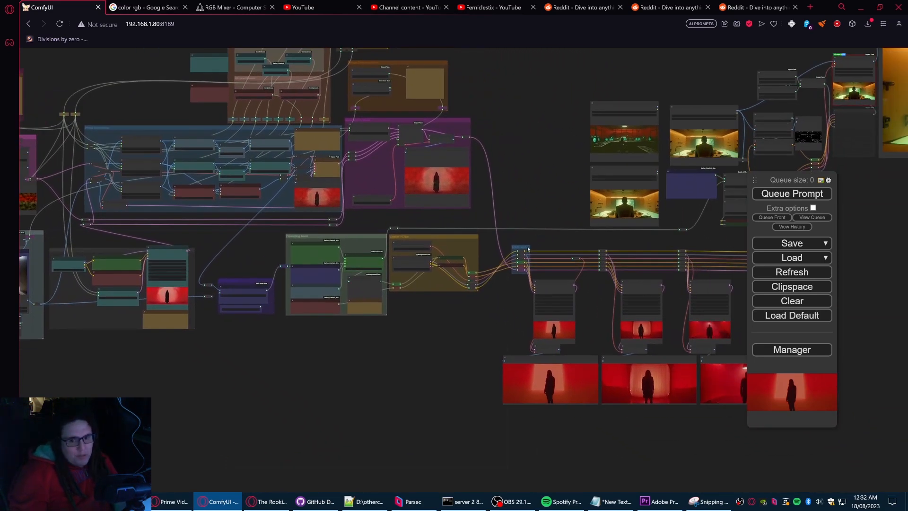
Step: Inspect the settings and bus connections of the first KSampler on the main bus
scroll(570, 306, up, 9)
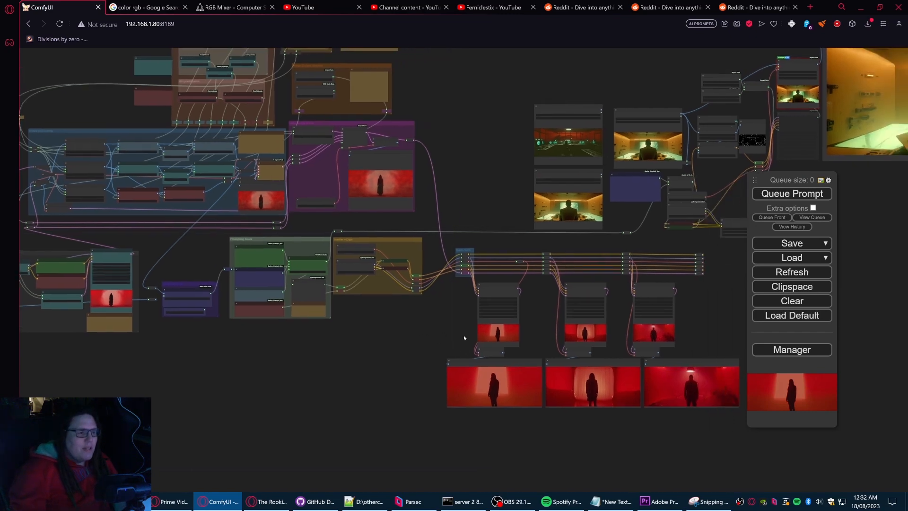
scroll(495, 310, up, 5)
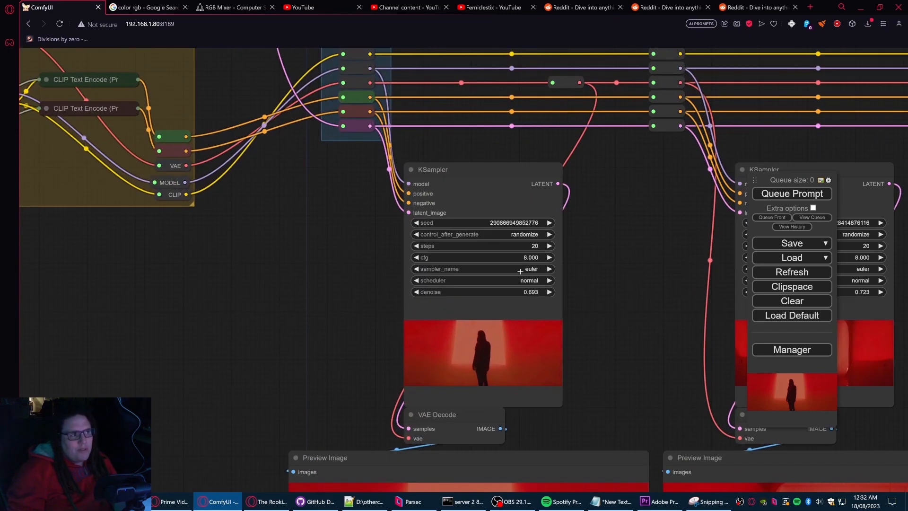
click(483, 169)
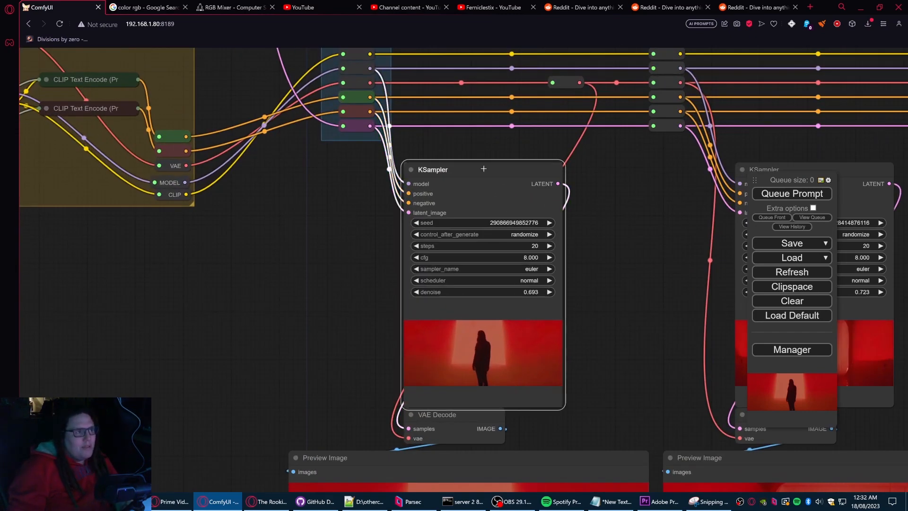
scroll(480, 260, down, 15)
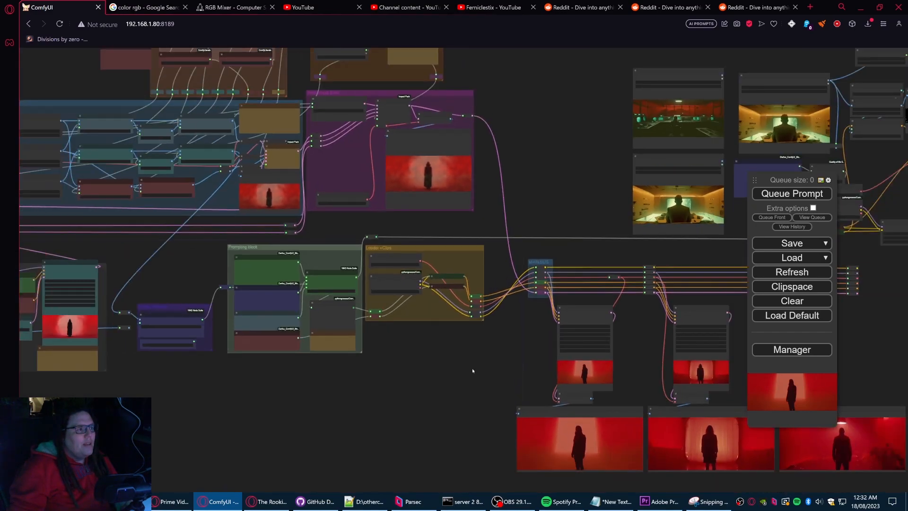
Step: Trace the flow from the input sources and prediffusion through the prompting and loader groups to the sampler outputs
scroll(602, 429, down, 3)
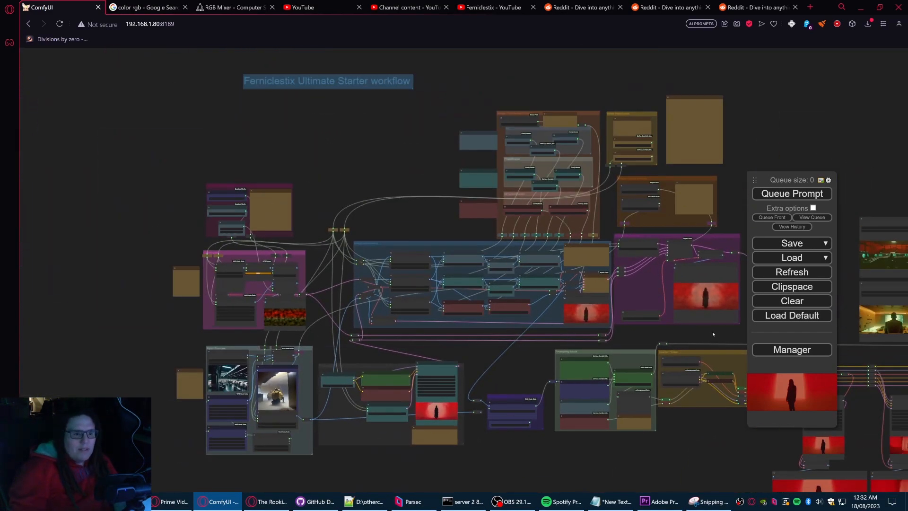
drag(713, 335, 621, 276)
drag(581, 425, 694, 404)
scroll(399, 344, up, 2)
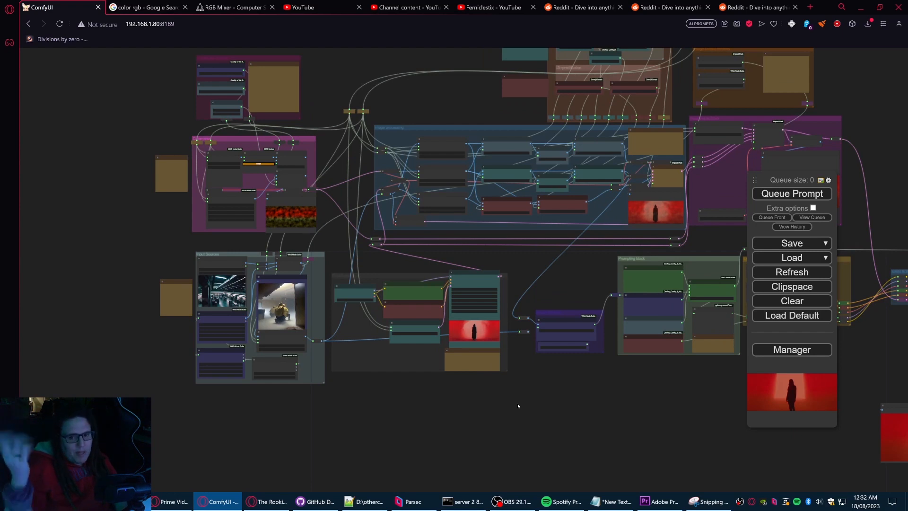
drag(586, 370, 322, 325)
drag(561, 346, 492, 342)
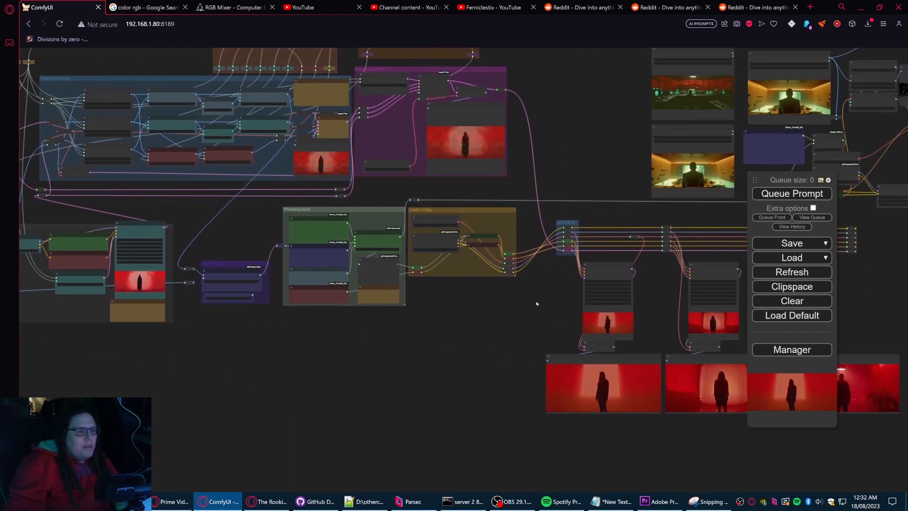
Step: Trace the Initial Inputs Block output and the Loader + Clips connections through the main bus to the three KSamplers and their previews
drag(537, 304, 634, 395)
drag(622, 219, 620, 215)
drag(689, 445, 557, 403)
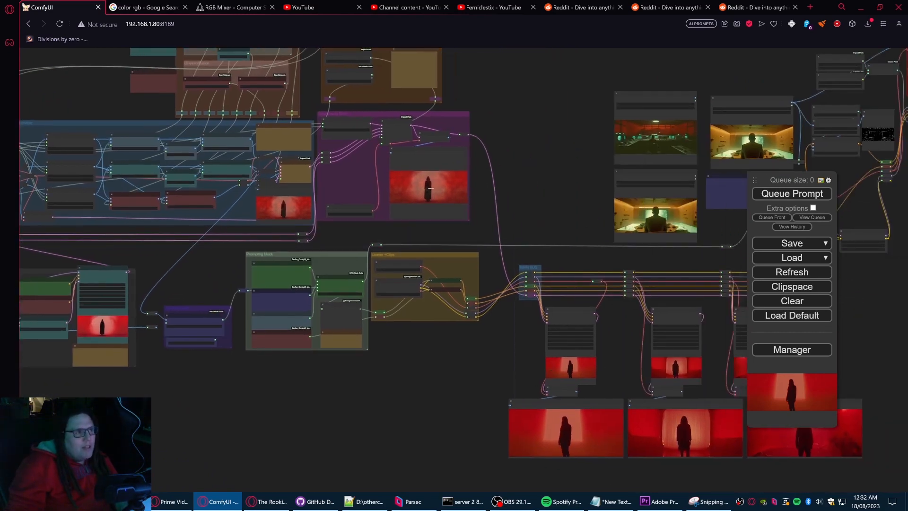
scroll(481, 246, up, 9)
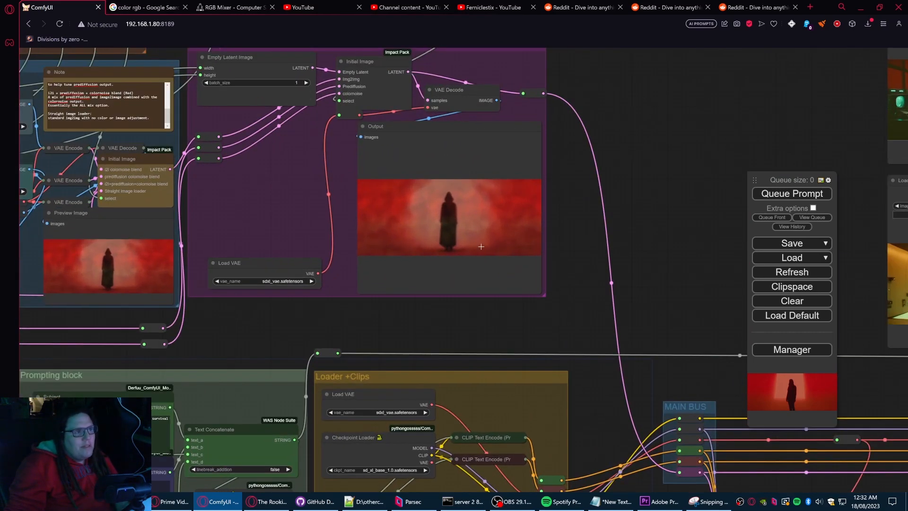
scroll(603, 283, down, 2)
drag(615, 284, 487, 76)
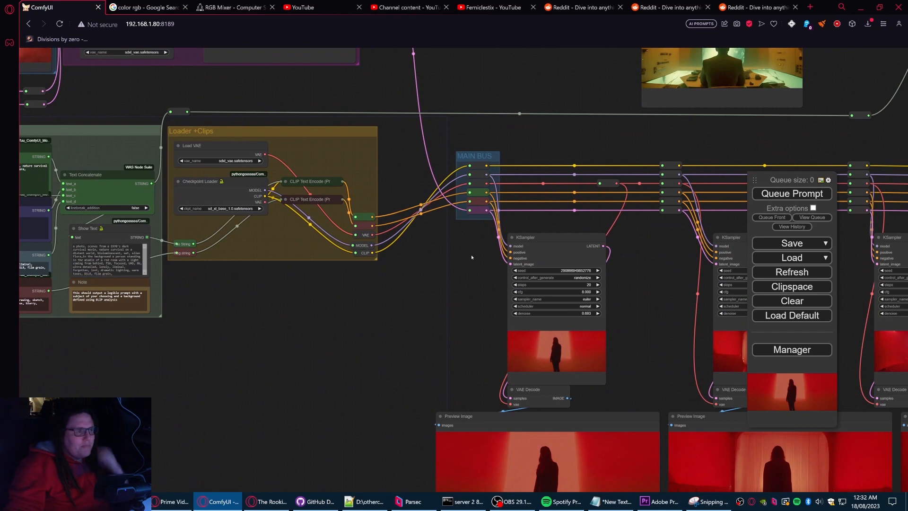
drag(471, 256, 383, 225)
drag(510, 229, 487, 167)
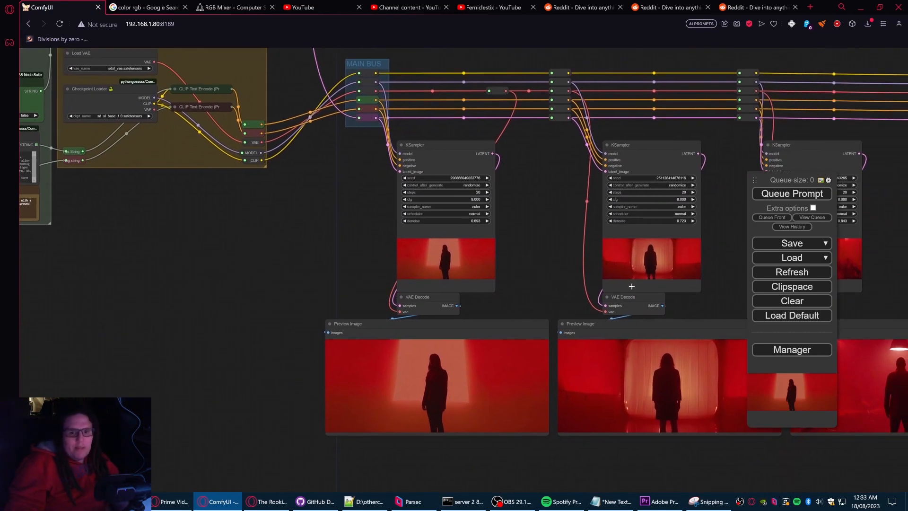
drag(662, 279, 493, 310)
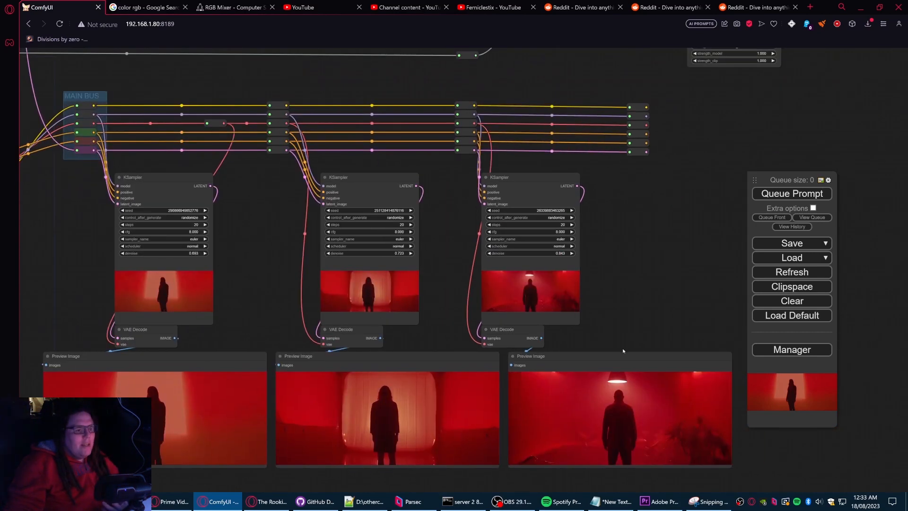
Step: Copy the middle KSampler's preview image through the clipspace and paste it into the lower unconnected Load Image node
scroll(652, 275, down, 5)
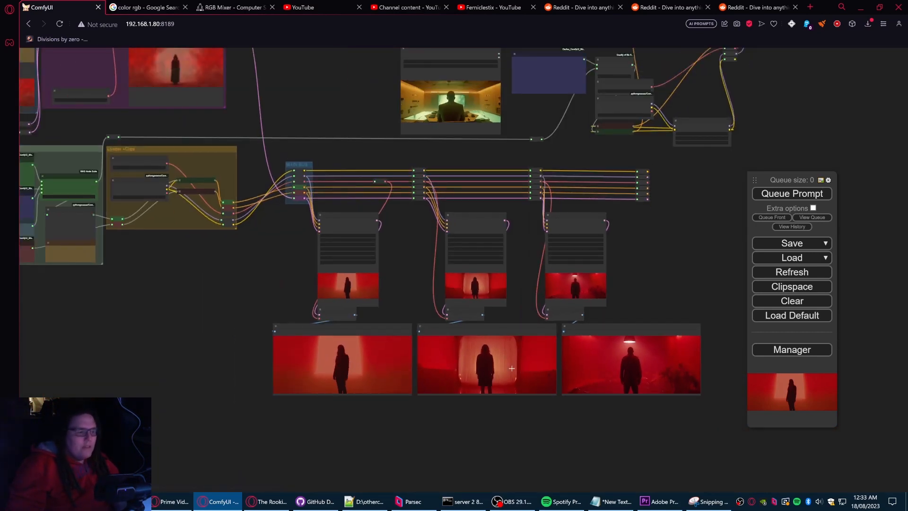
right_click(479, 275)
click(511, 429)
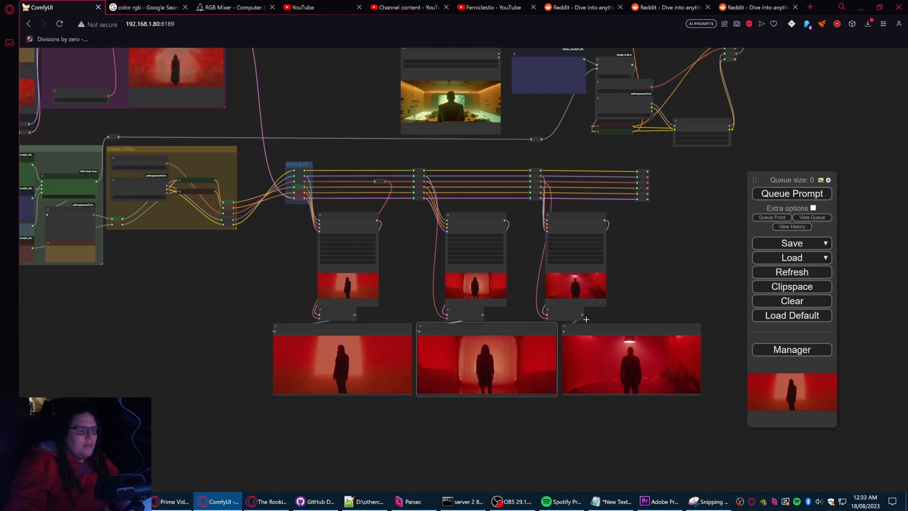
drag(687, 262, 616, 496)
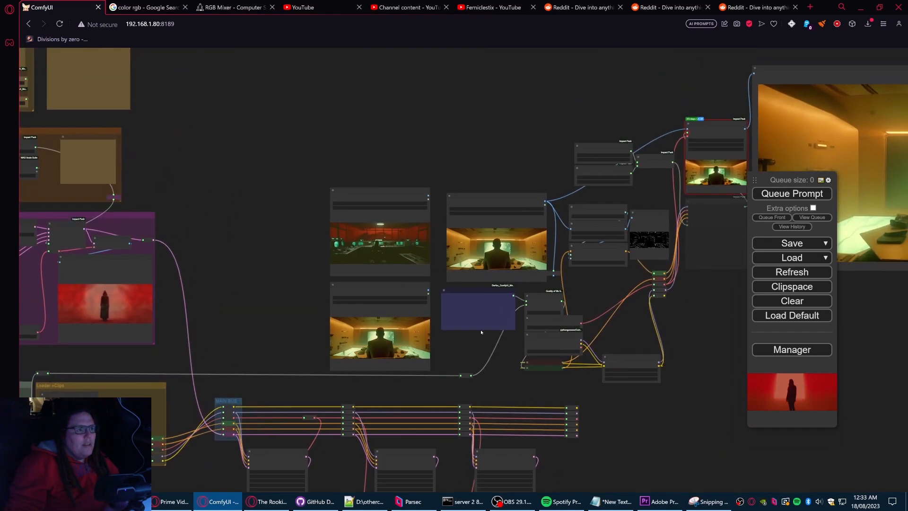
right_click(383, 329)
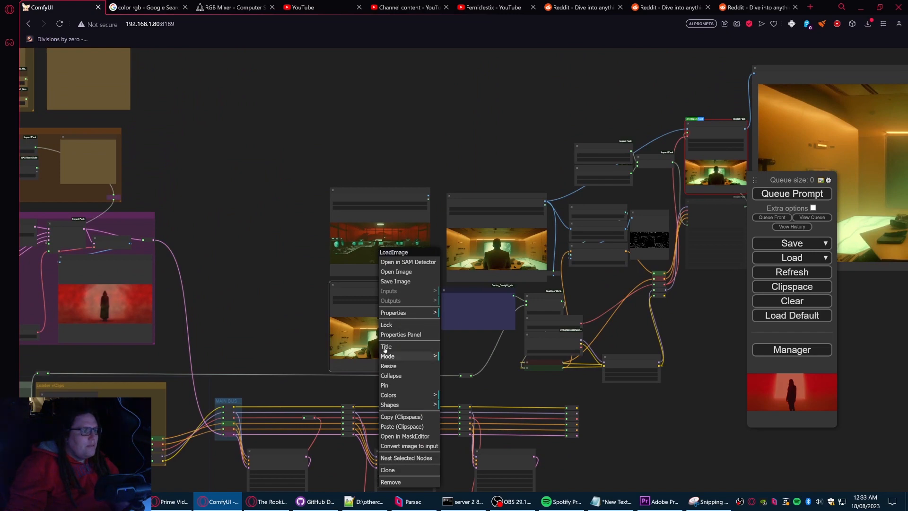
click(401, 426)
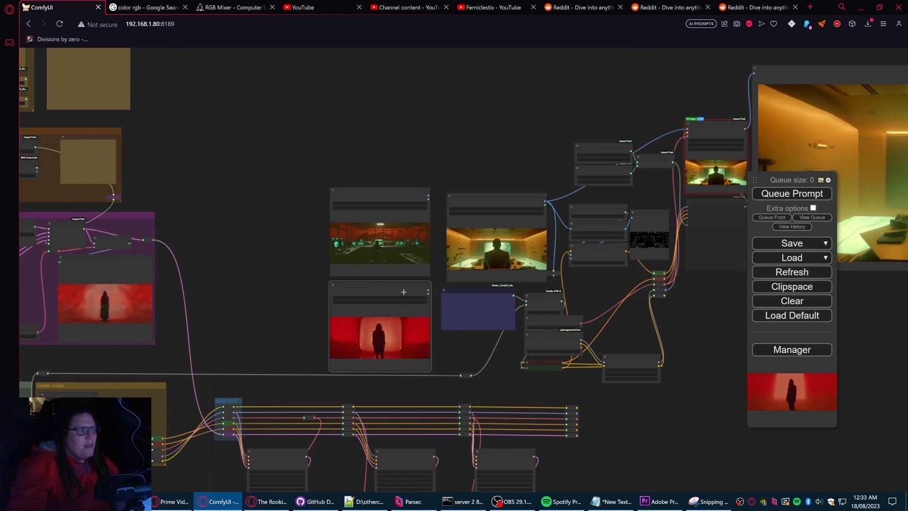
Step: Try the Load Image node with the red figure beside the other image loaders, and return it below the unused loader
scroll(303, 290, up, 5)
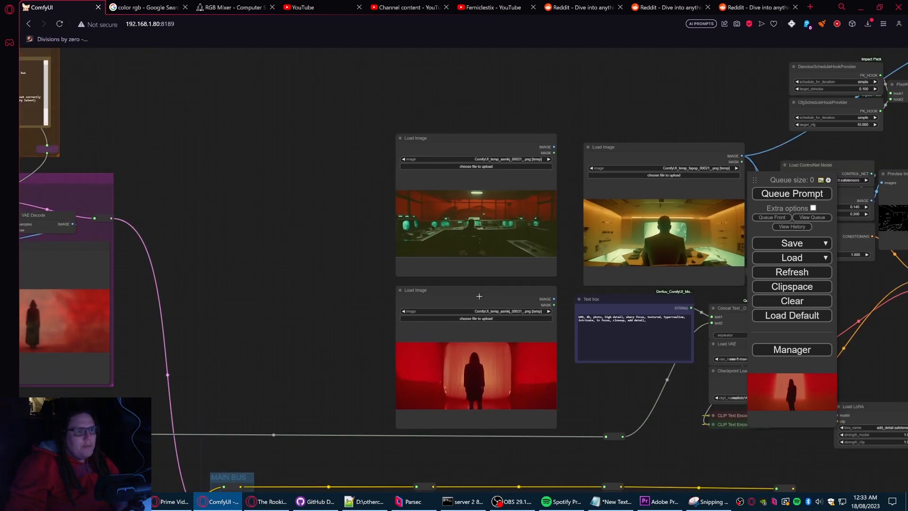
drag(479, 296, 307, 151)
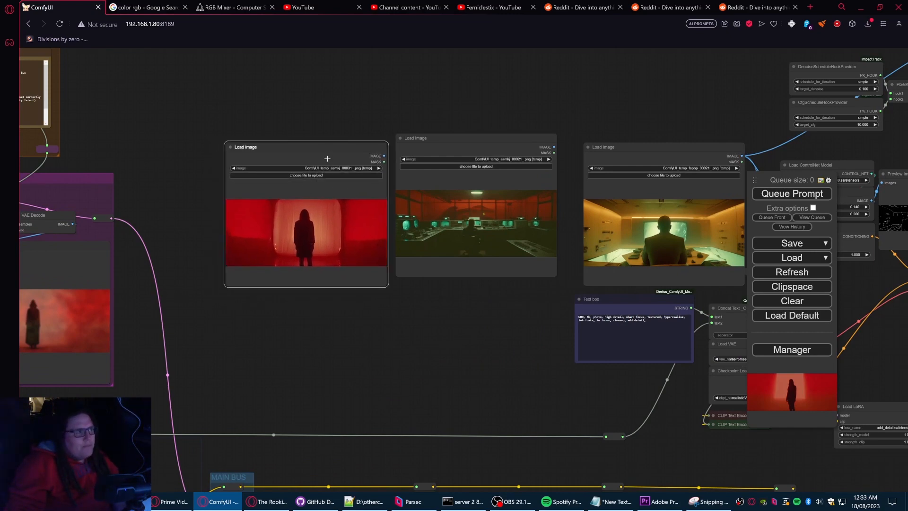
drag(299, 234, 460, 377)
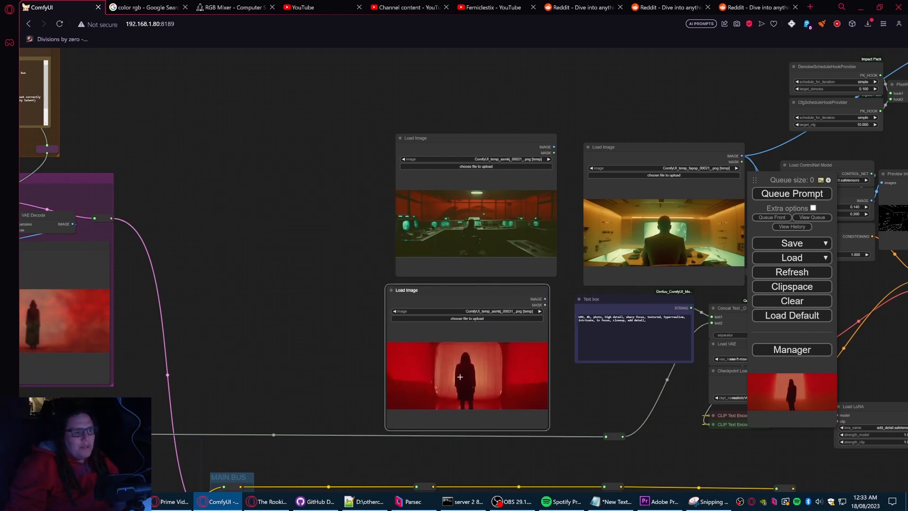
Step: Examine the ControlNet, prompt, checkpoint, LoRA and Iterative Upscale nodes and how they sit relative to the main bus and samplers
drag(583, 411, 411, 420)
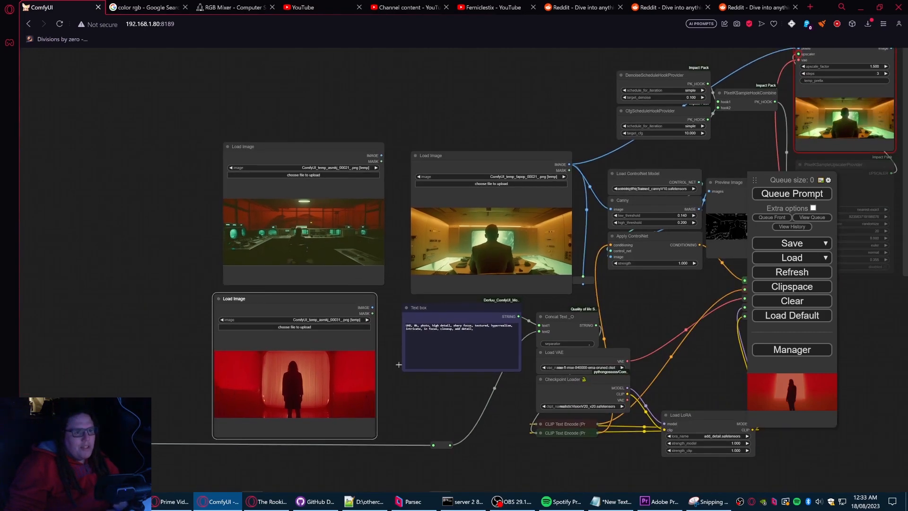
drag(692, 333, 523, 374)
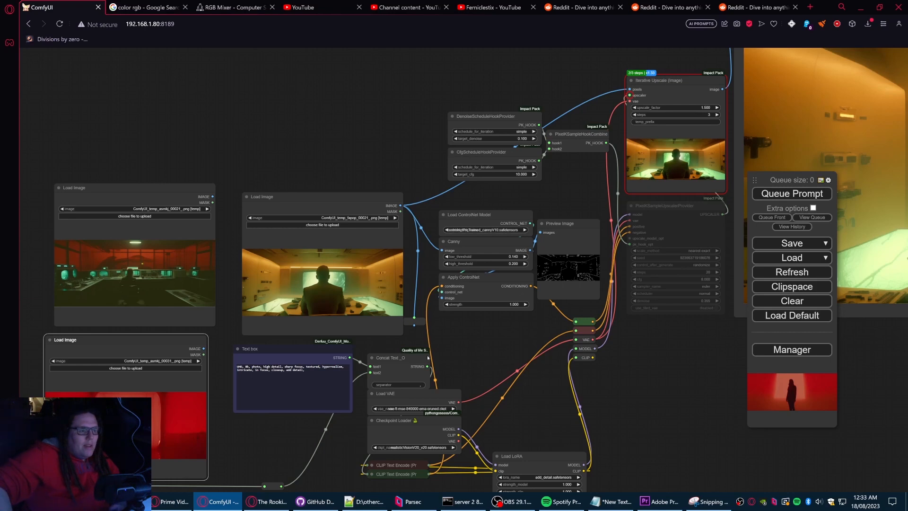
drag(678, 339, 741, 259)
scroll(741, 259, down, 1)
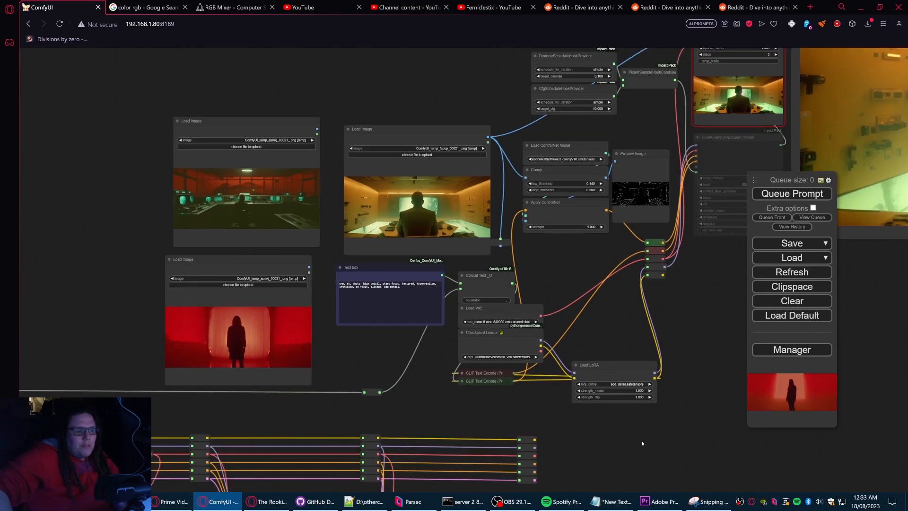
drag(478, 476, 539, 350)
drag(476, 290, 587, 326)
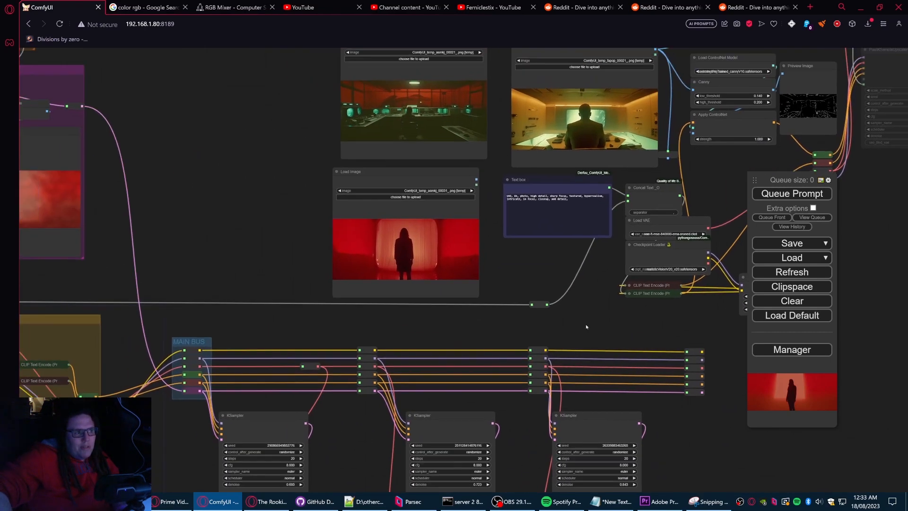
scroll(587, 325, down, 2)
drag(450, 326, 410, 324)
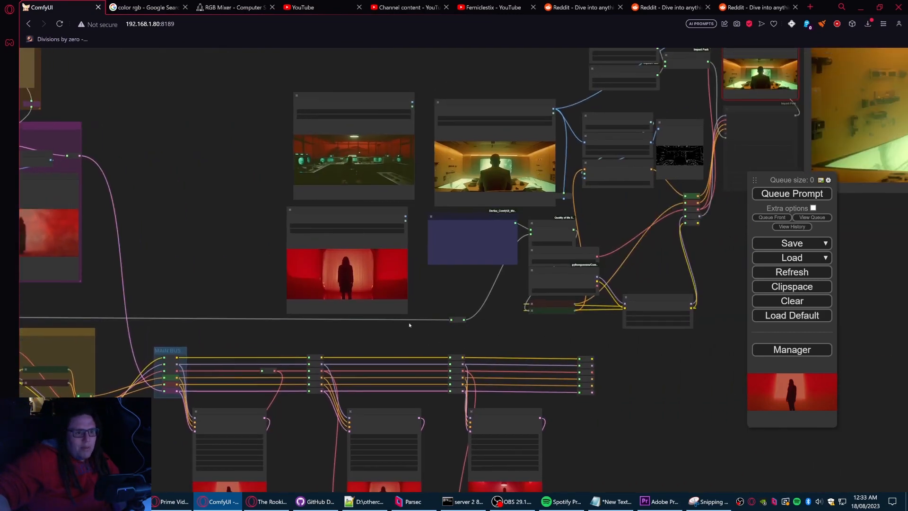
drag(606, 379, 492, 454)
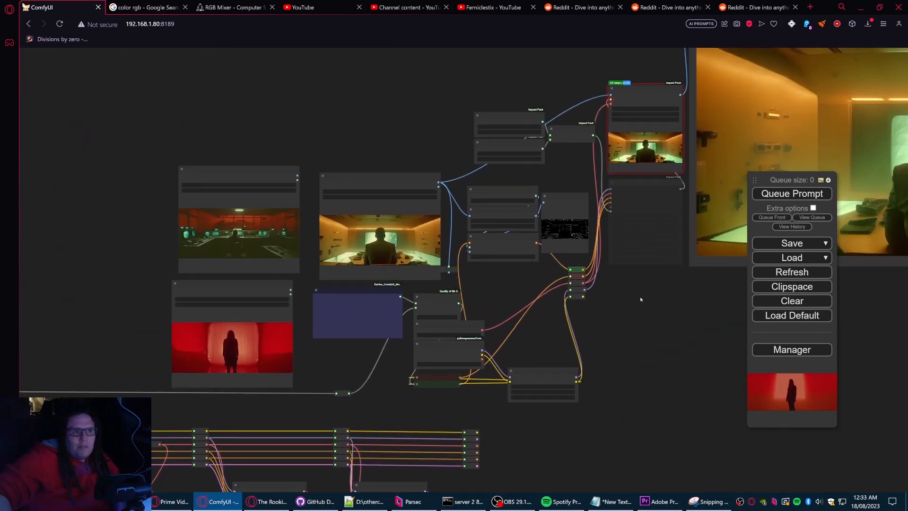
scroll(658, 315, down, 1)
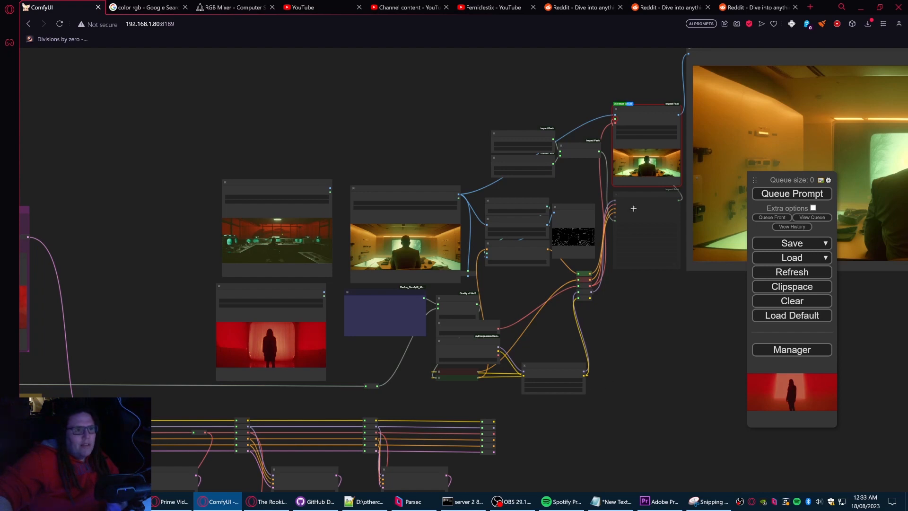
drag(651, 367, 732, 262)
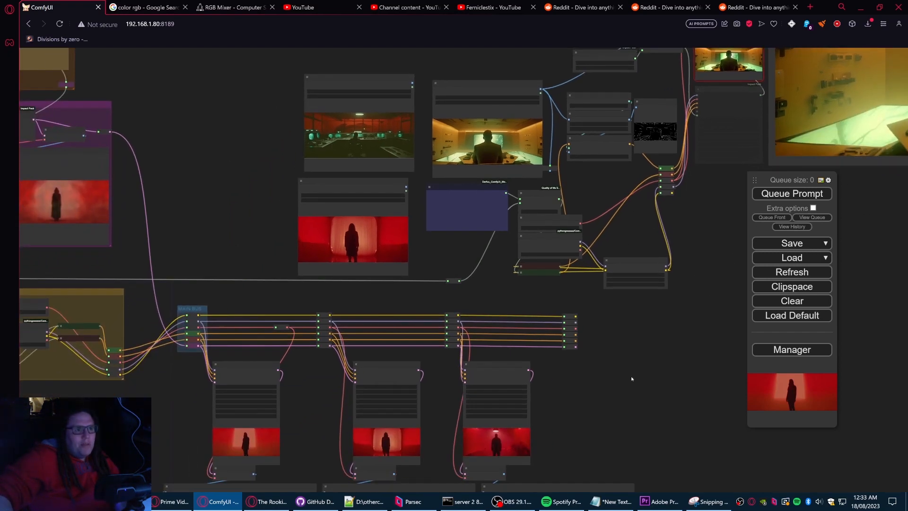
Step: Review the whole workflow between the image processing and input groups, the samplers, the upscaling nodes and the workflow title
drag(332, 250, 469, 227)
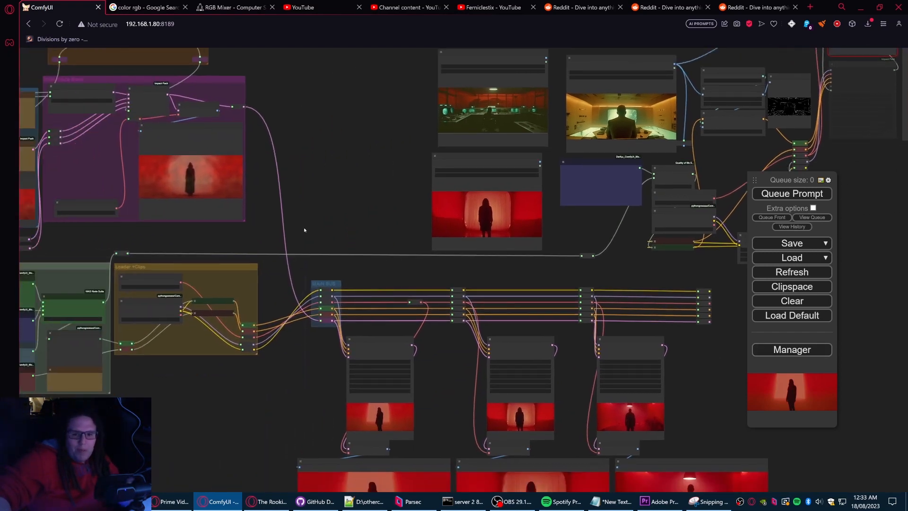
drag(311, 228, 668, 254)
drag(378, 190, 479, 271)
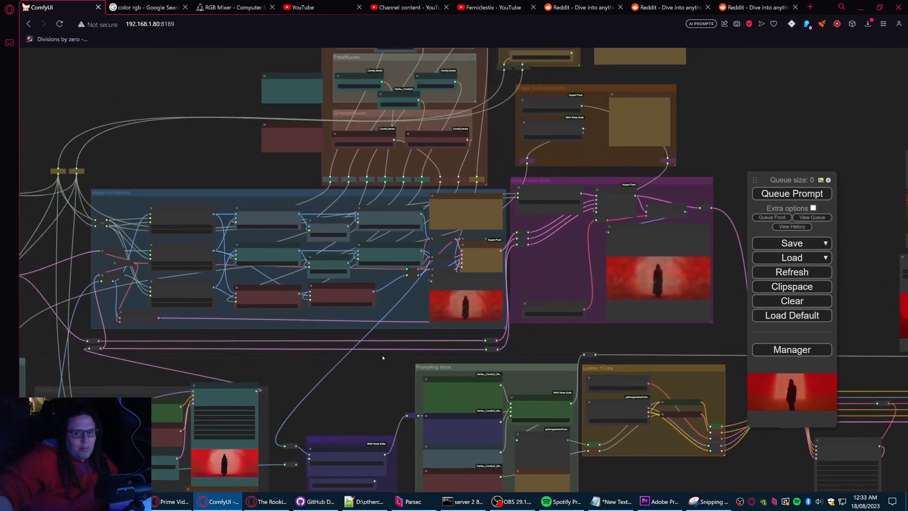
drag(737, 152, 488, 133)
scroll(591, 250, down, 2)
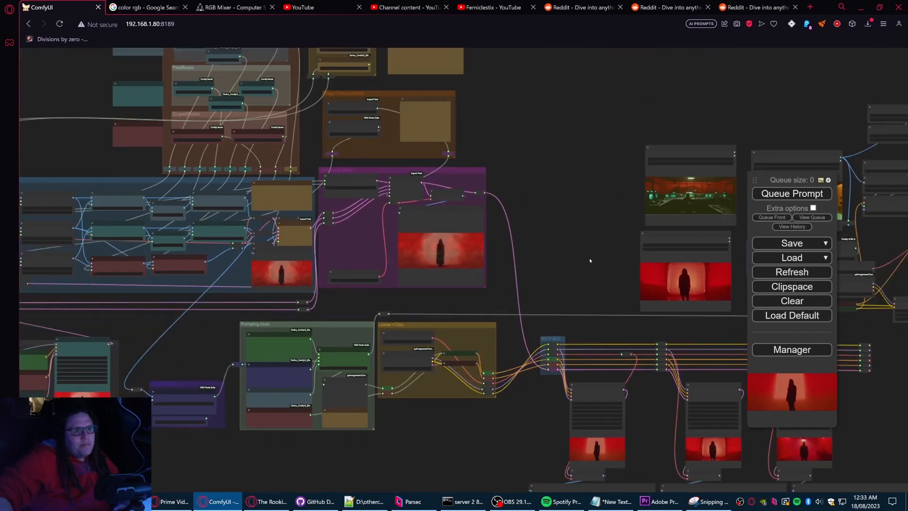
drag(589, 258, 321, 213)
drag(688, 351, 600, 435)
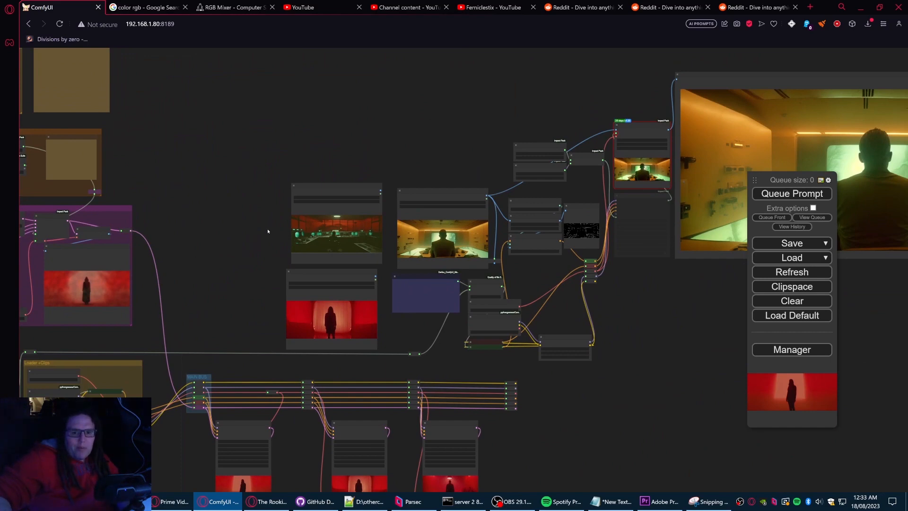
drag(268, 228, 548, 218)
drag(494, 155, 755, 241)
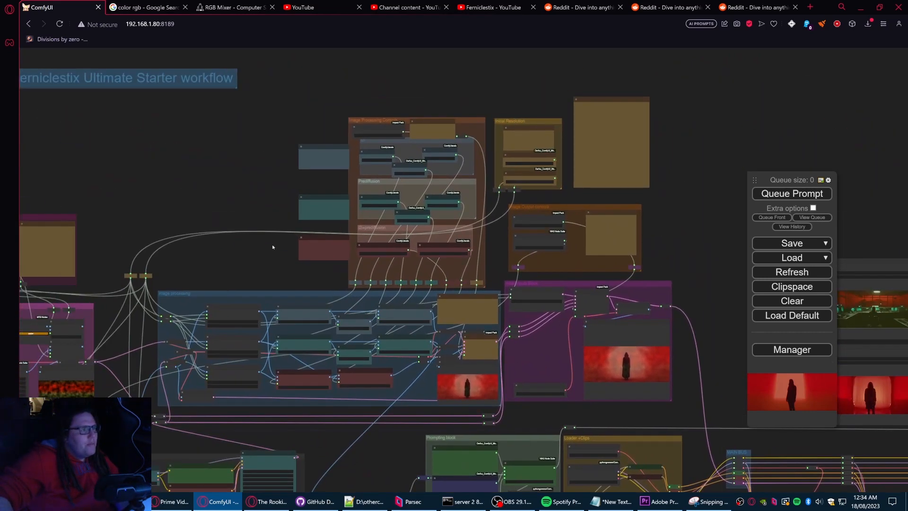
drag(194, 203, 345, 234)
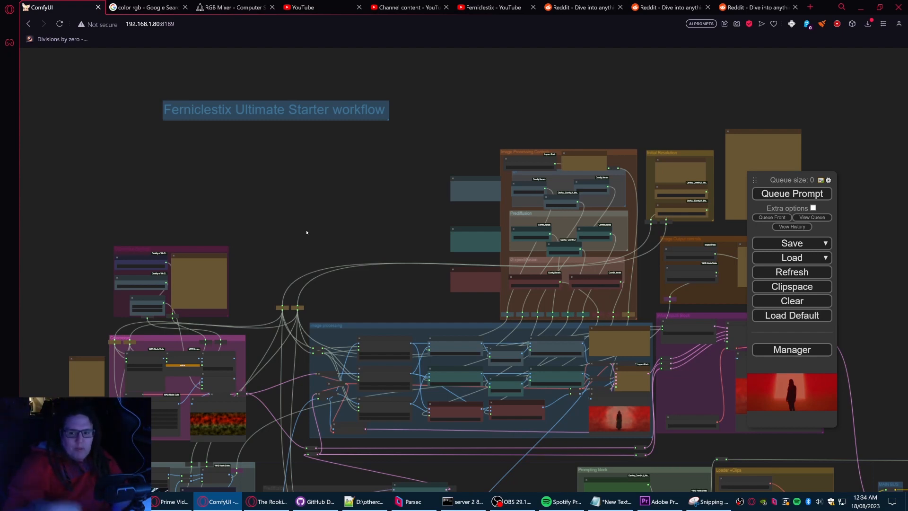
drag(368, 206, 314, 191)
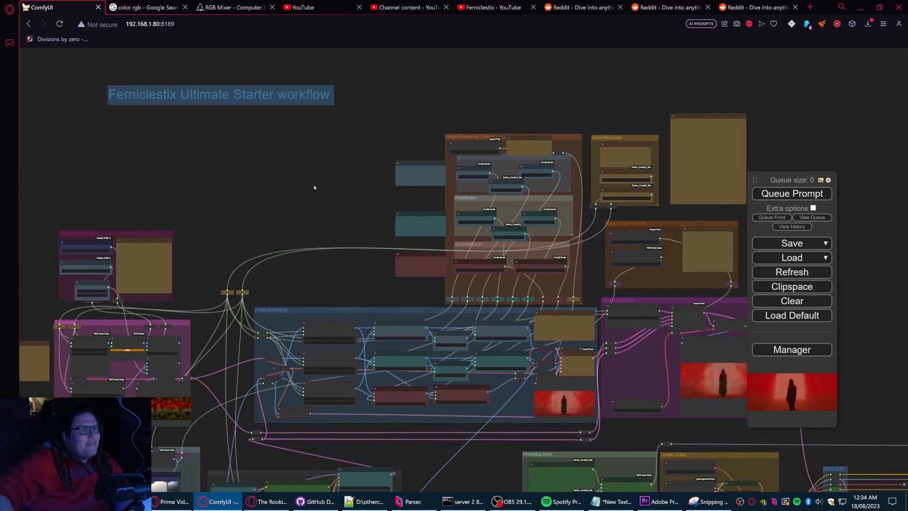
Step: Nudge the Initial Resolution group slightly toward the Overview note and shift the Image Processing Controls group slightly up toward it
drag(349, 157, 288, 175)
scroll(686, 228, up, 6)
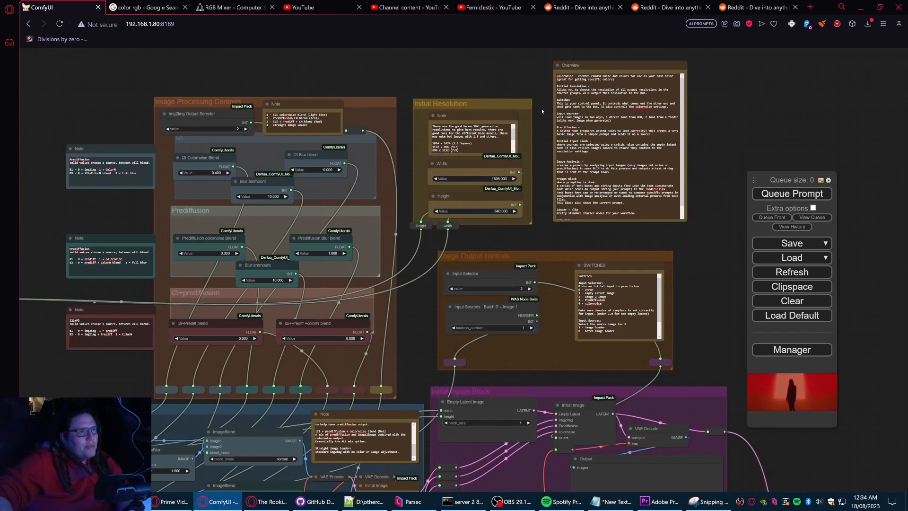
drag(541, 104, 615, 140)
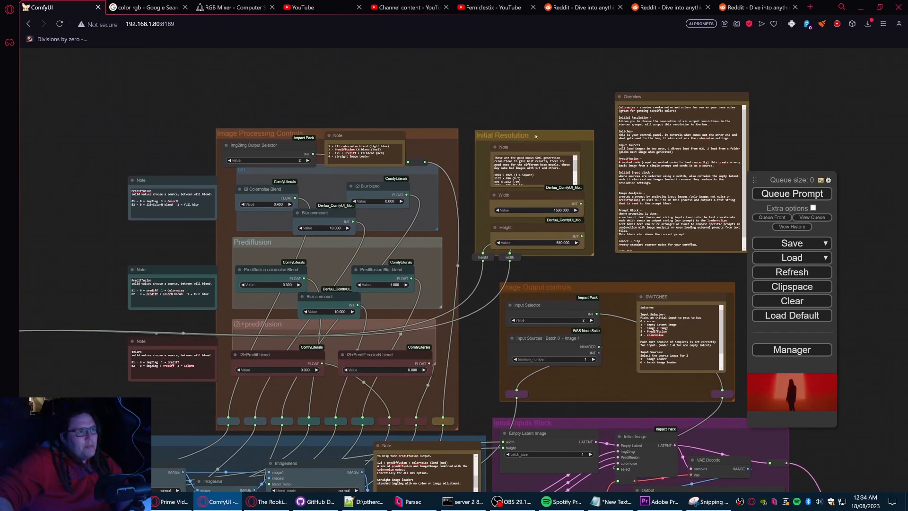
mouse_move(536, 136)
mouse_down()
mouse_move(556, 133)
mouse_move(546, 131)
mouse_up()
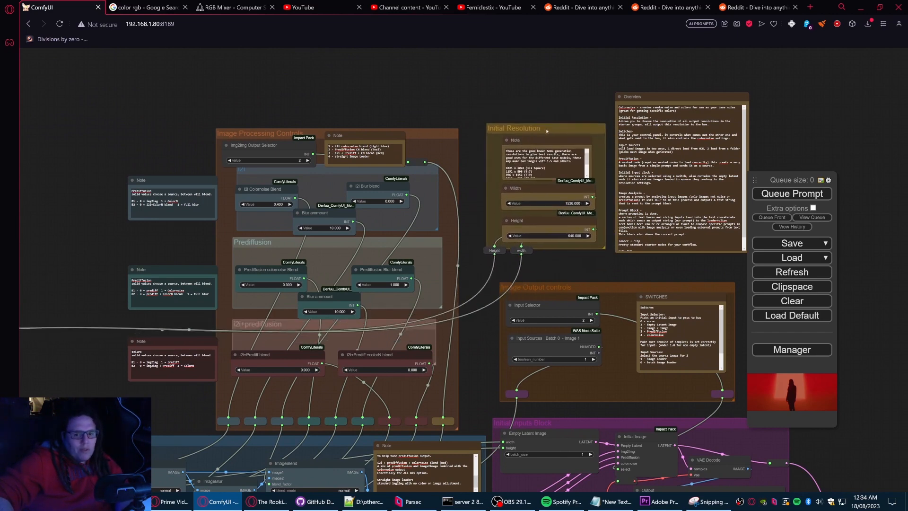
drag(464, 177, 567, 173)
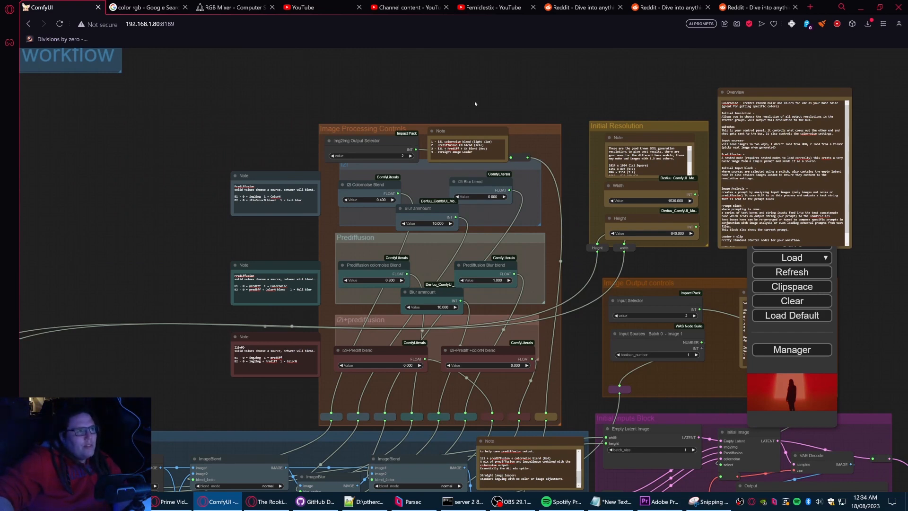
drag(516, 125, 576, 99)
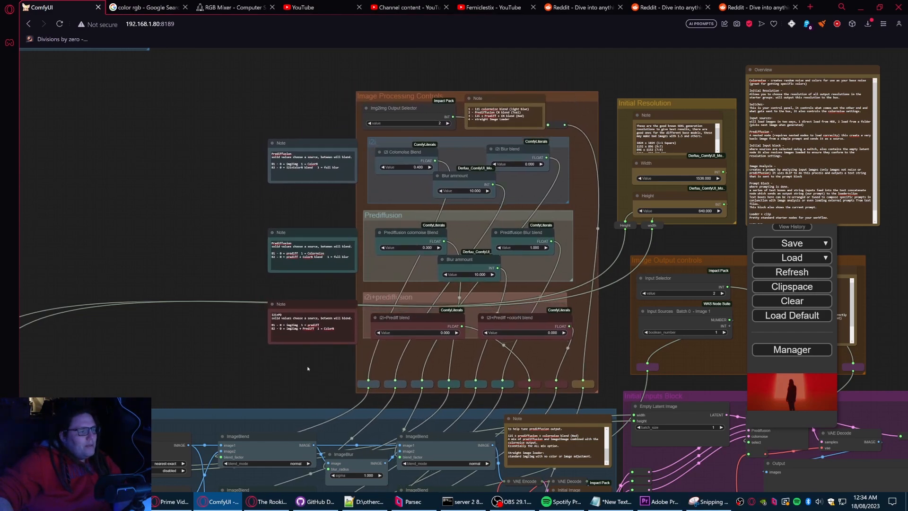
Step: Nudge the group holding the Colornoise Blend and Blend2 - Mode nodes slightly to the right above the Colornoise group
drag(308, 369, 626, 265)
scroll(626, 265, down, 2)
drag(395, 247, 630, 224)
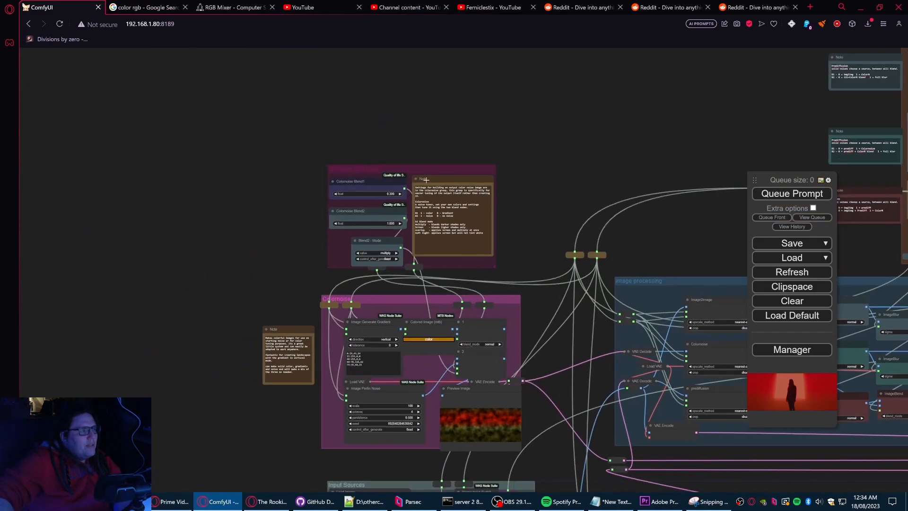
scroll(426, 181, up, 3)
mouse_move(414, 168)
mouse_down()
mouse_move(449, 151)
mouse_move(423, 163)
mouse_up()
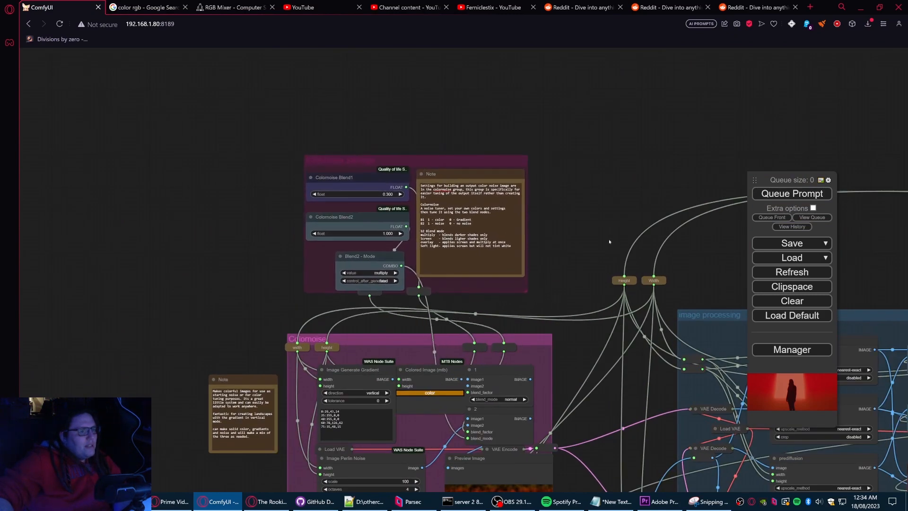
Step: Examine the Colornoise settings and Colornoise groups and the Height and Width nodes wired into the image processing group
drag(609, 241, 466, 178)
scroll(487, 234, up, 3)
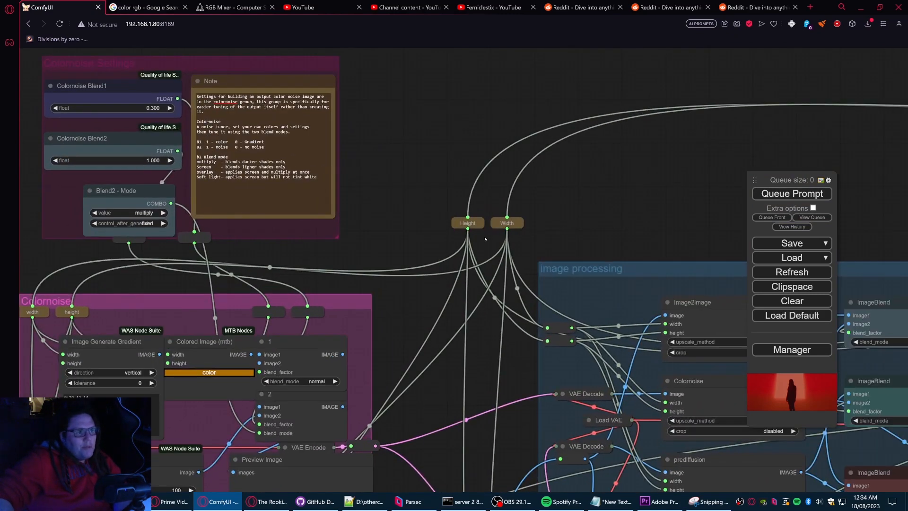
drag(475, 364, 552, 290)
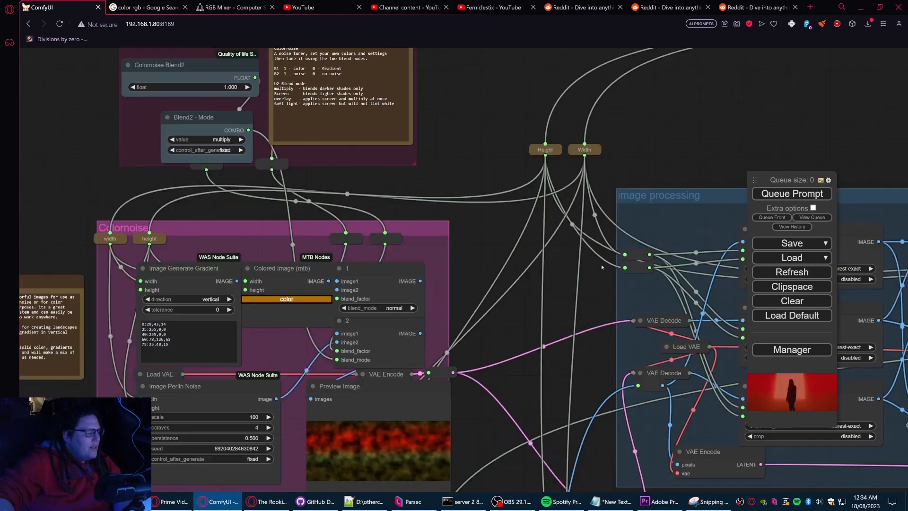
drag(602, 267, 612, 250)
drag(509, 205, 514, 204)
scroll(618, 313, down, 3)
drag(618, 314, 558, 216)
scroll(549, 339, down, 2)
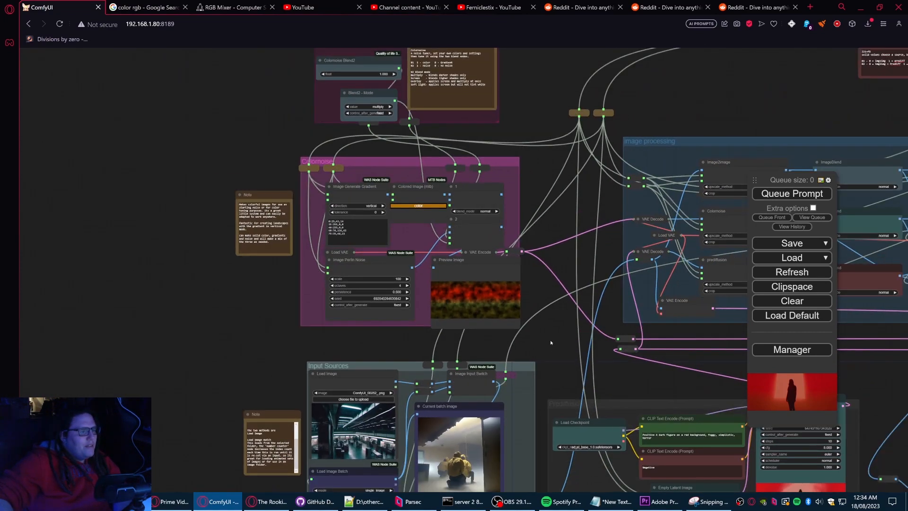
Step: Follow the workflow from Input Sources through Prediffusion, BLIP Analyze Image and the Prompting block to the samplers, and back to the inputs
drag(549, 339, 483, 194)
drag(542, 413, 364, 396)
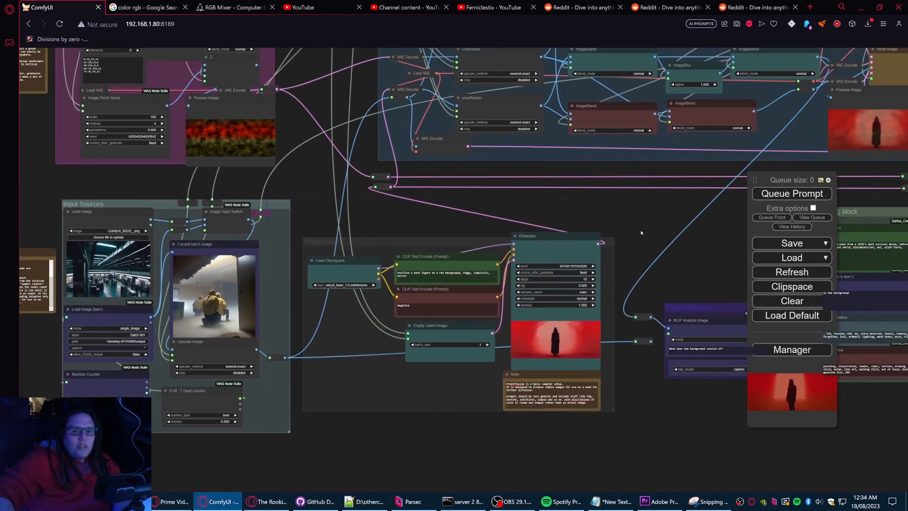
drag(653, 223, 656, 275)
scroll(655, 275, down, 3)
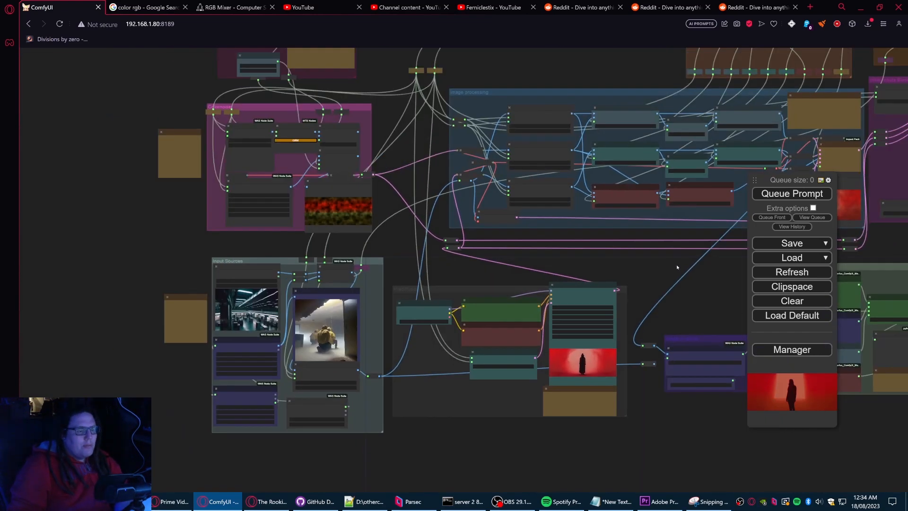
drag(737, 253, 594, 268)
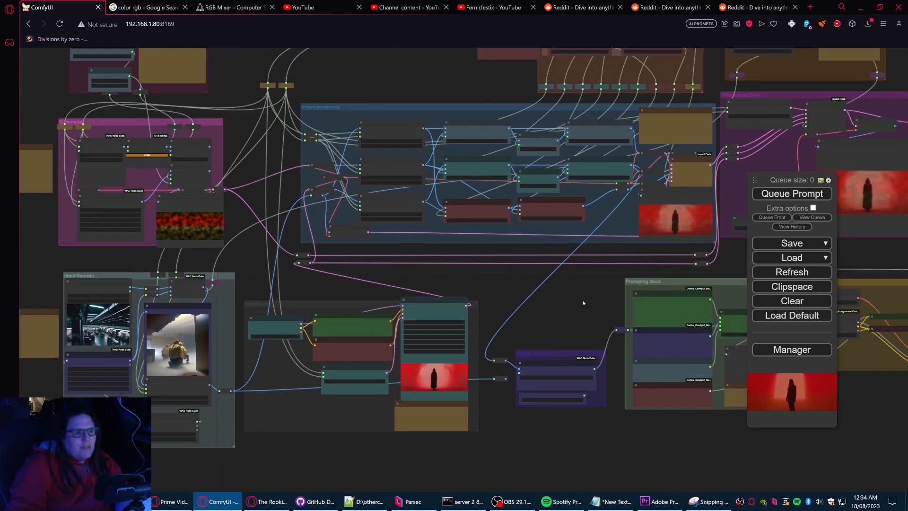
drag(564, 347, 512, 275)
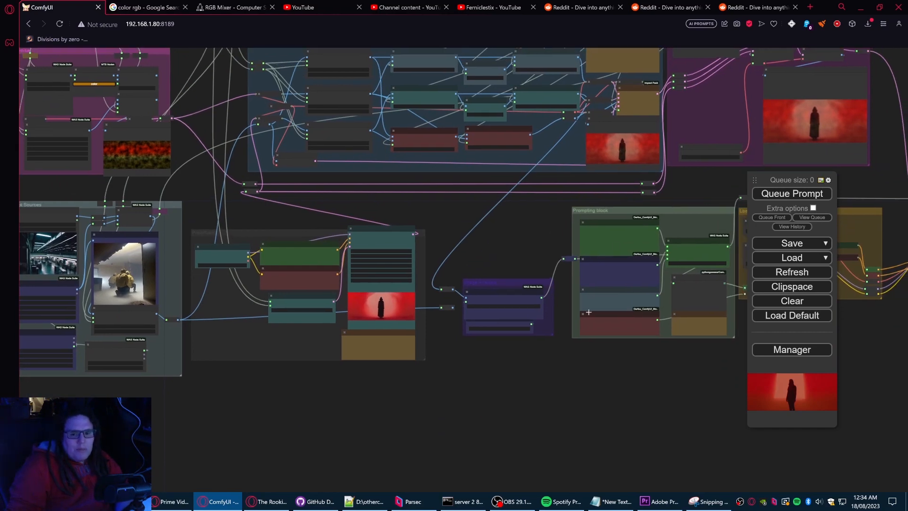
drag(678, 398, 358, 380)
scroll(583, 371, down, 4)
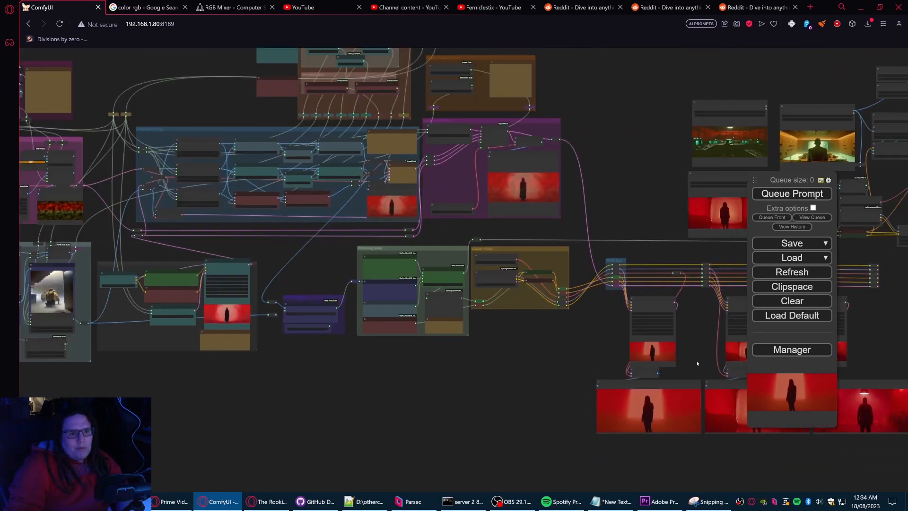
drag(712, 344, 399, 339)
drag(128, 238, 567, 296)
drag(443, 312, 478, 328)
scroll(441, 342, up, 7)
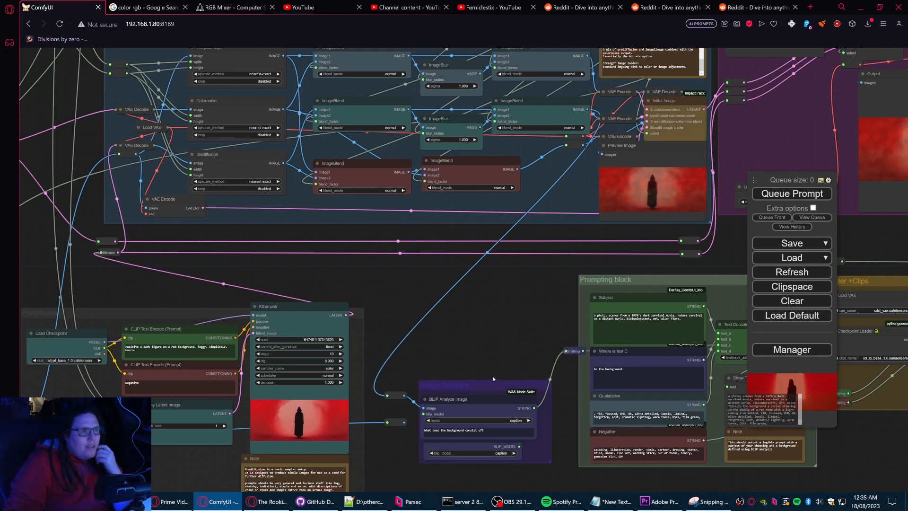
scroll(492, 306, down, 6)
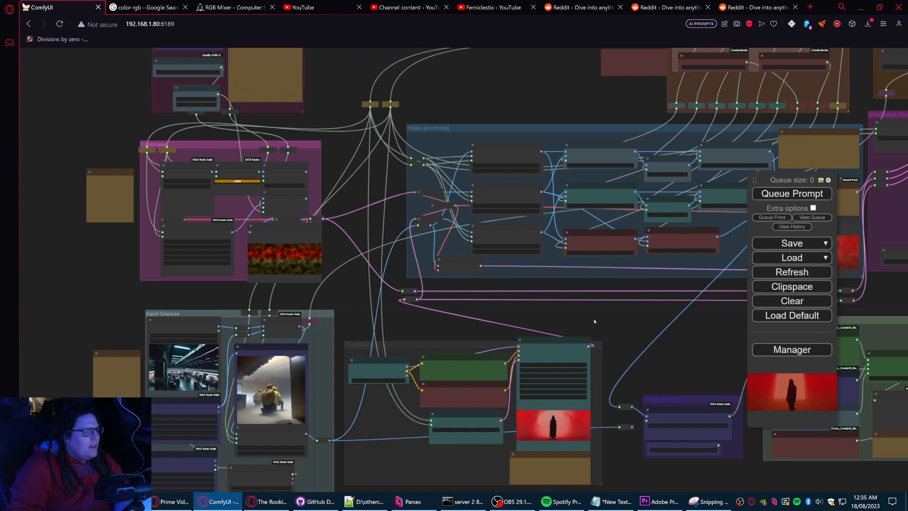
drag(595, 321, 571, 350)
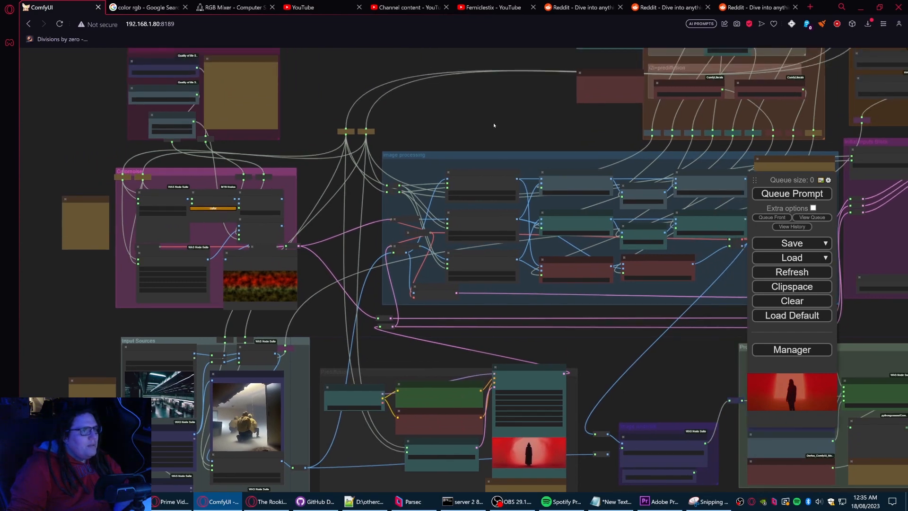
Step: Move the Initial Resolution group beside the Colornoise settings group, directly above the Height and Width reroute nodes
drag(521, 120, 454, 169)
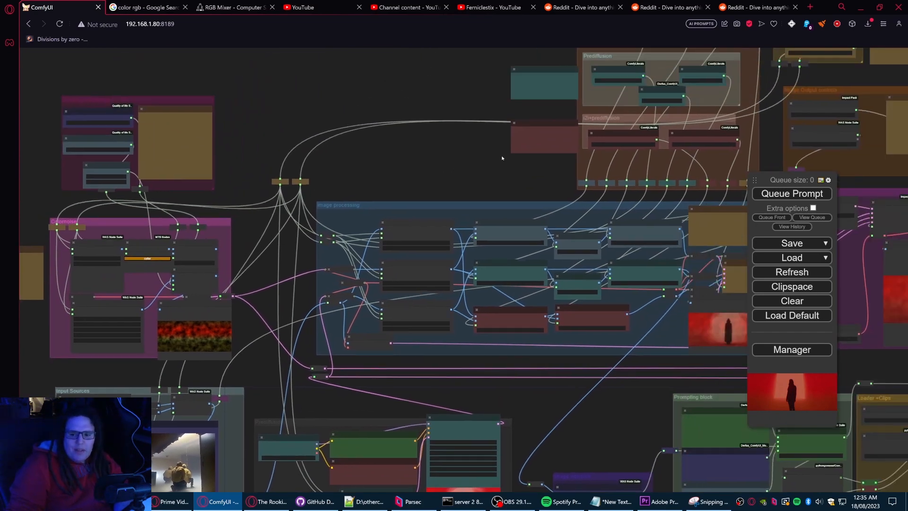
drag(465, 125, 410, 209)
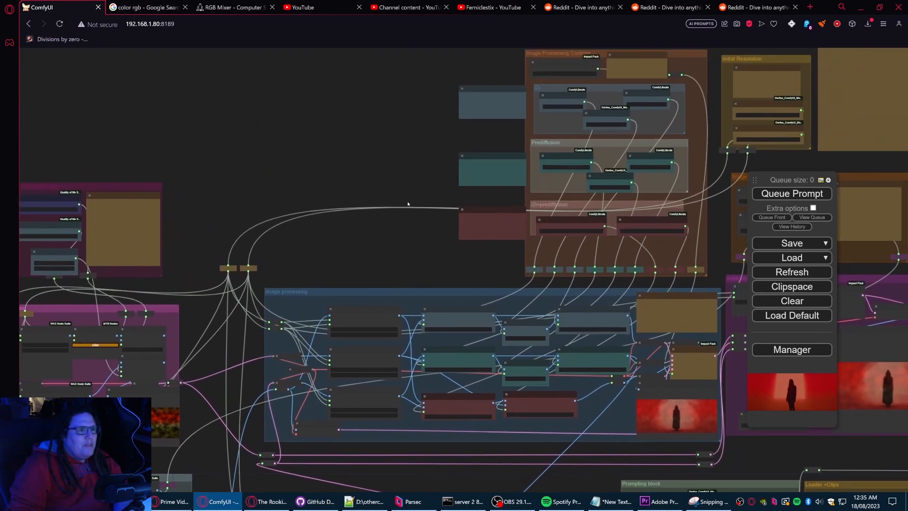
drag(395, 106, 339, 189)
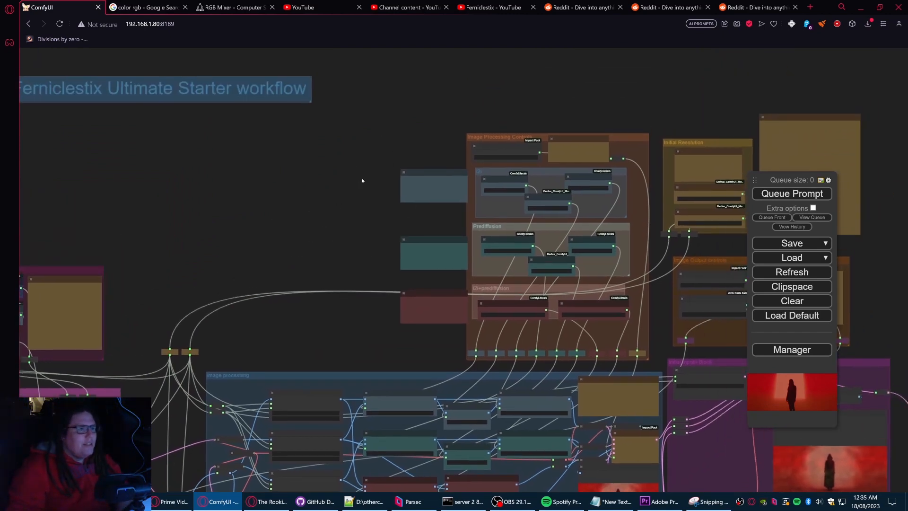
drag(705, 150, 203, 228)
drag(329, 232, 543, 205)
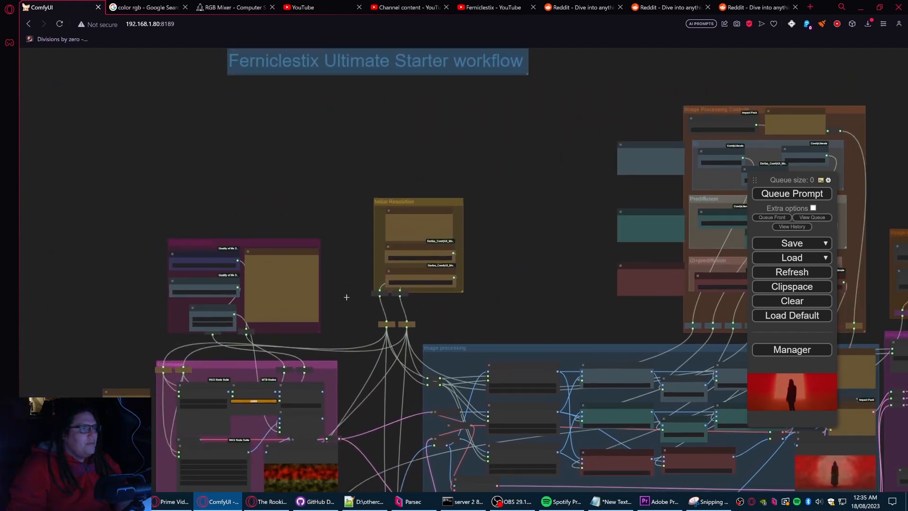
drag(415, 199, 443, 196)
scroll(544, 255, up, 2)
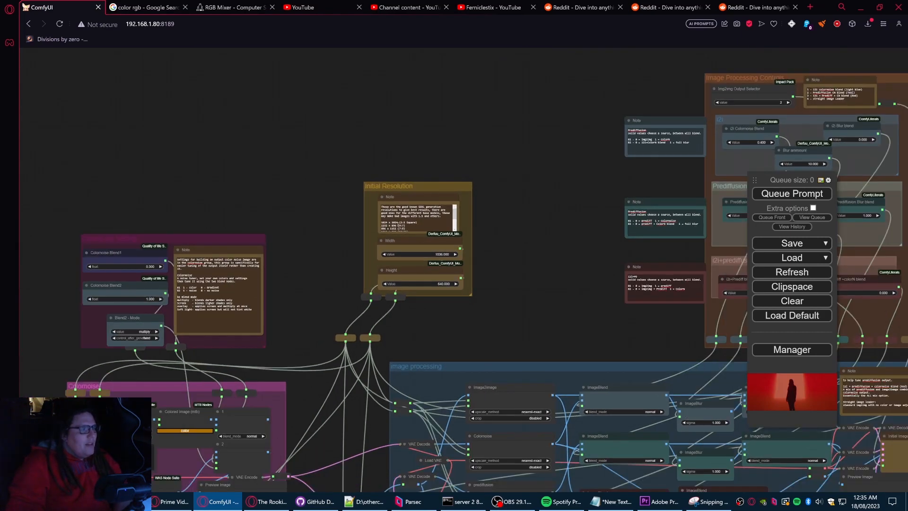
scroll(397, 194, up, 1)
drag(427, 185, 400, 186)
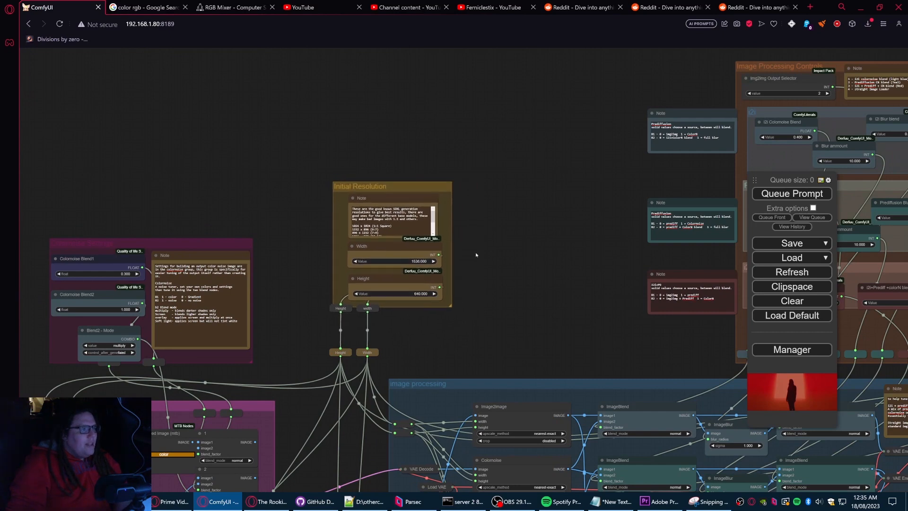
Step: Examine how the Initial Resolution width and height feed the Colornoise, Input Sources, Prediffusion and image processing groups
drag(491, 283, 577, 265)
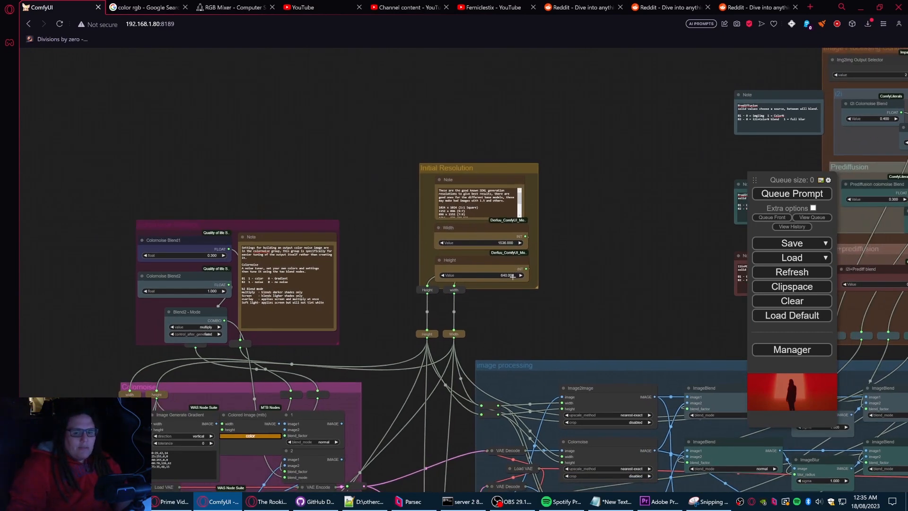
scroll(557, 299, down, 1)
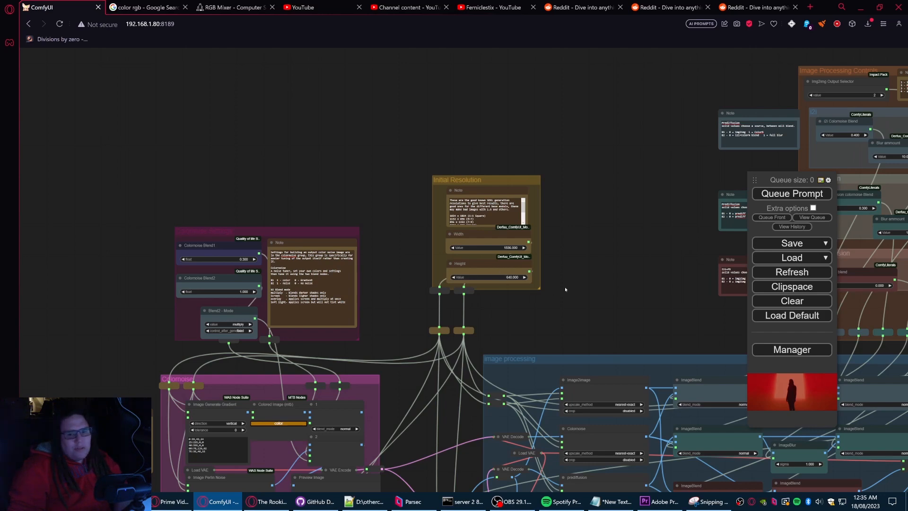
drag(538, 291, 541, 285)
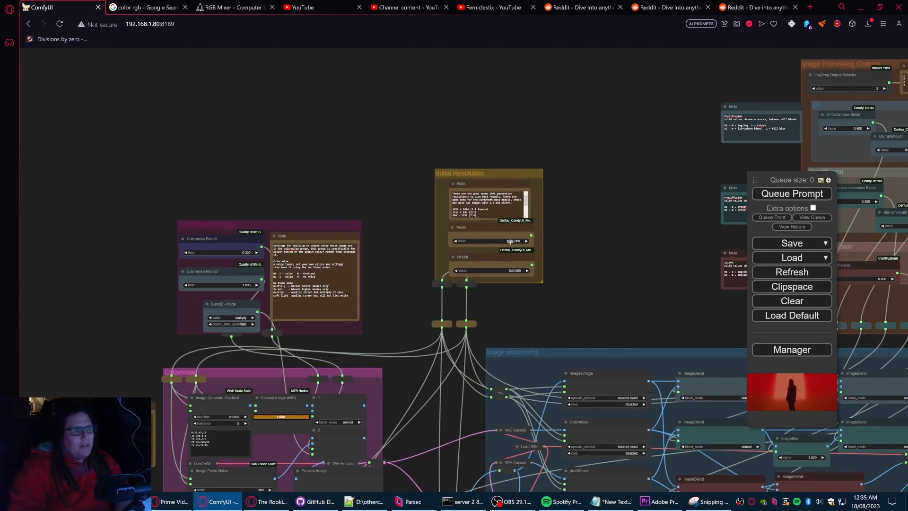
scroll(510, 241, up, 1)
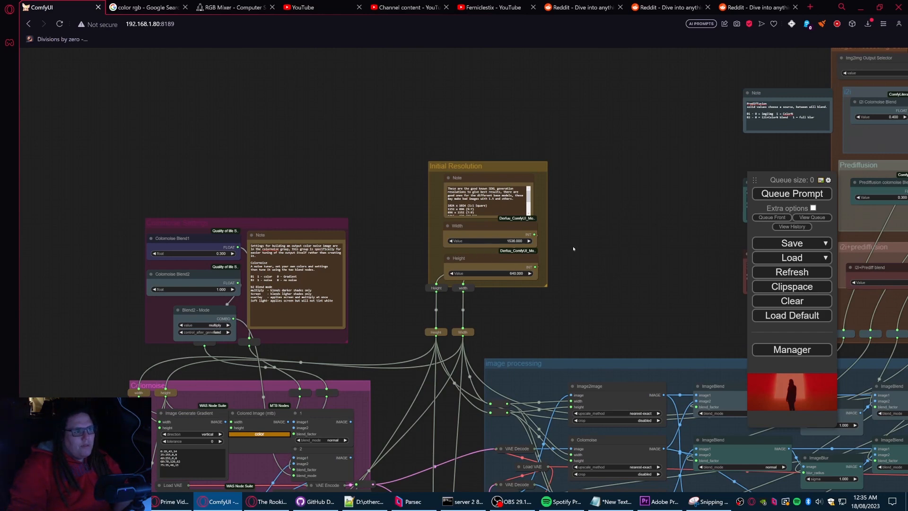
scroll(586, 252, down, 6)
drag(617, 258, 464, 104)
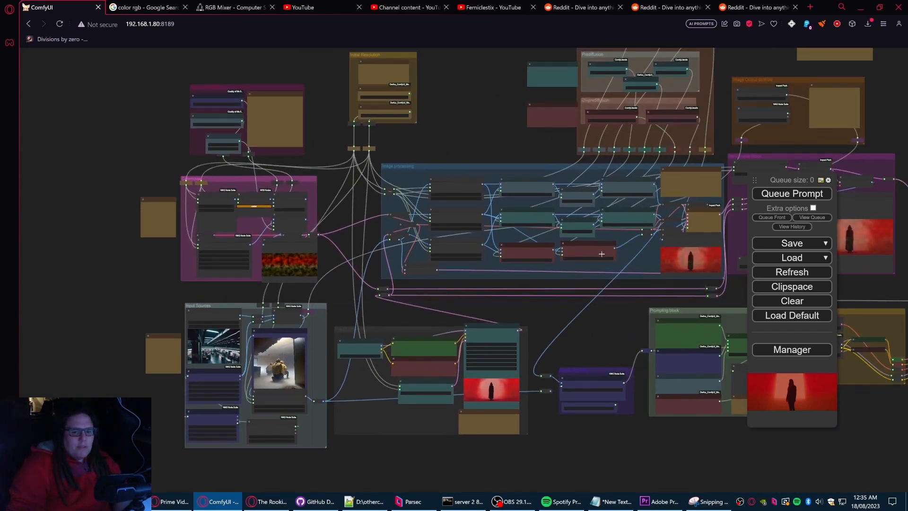
drag(598, 322, 544, 326)
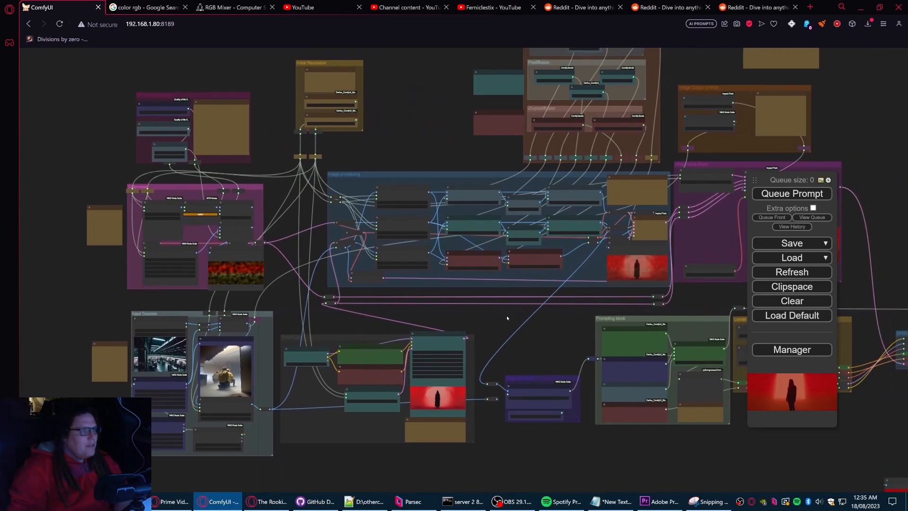
drag(480, 314, 535, 328)
scroll(278, 370, up, 10)
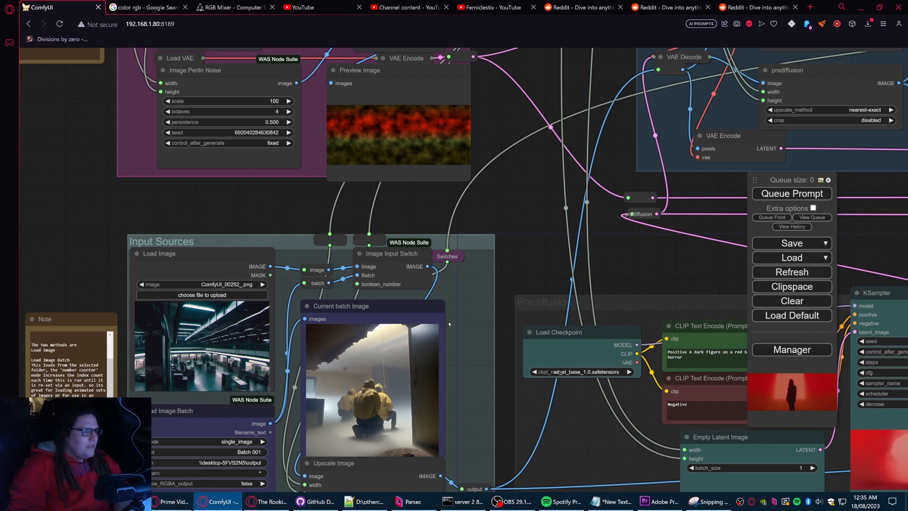
drag(532, 199, 536, 249)
scroll(537, 264, down, 3)
drag(537, 286, 532, 360)
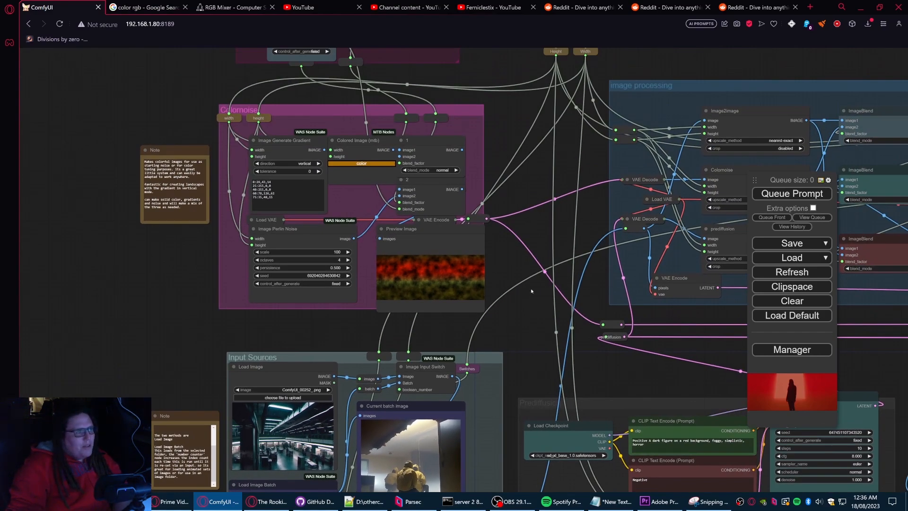
drag(631, 223, 565, 273)
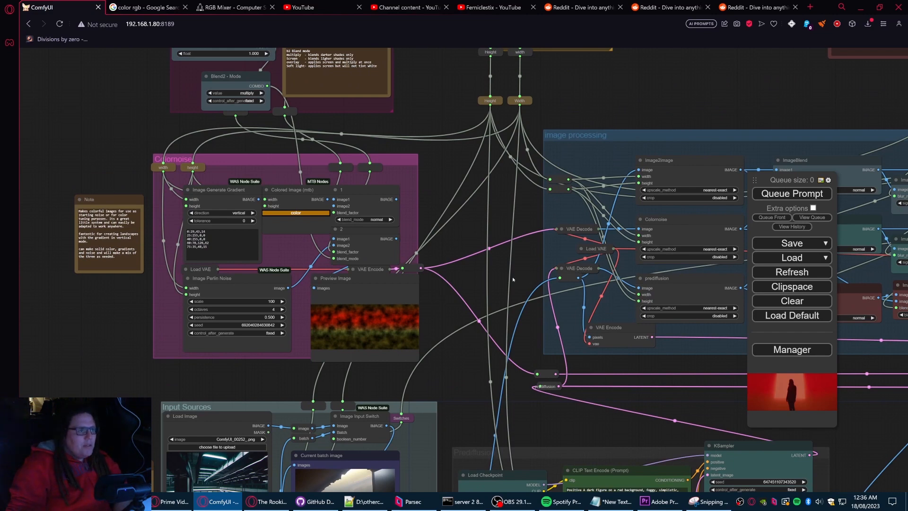
Step: Read through the list of recommended SDXL generation resolutions in the Initial Resolution group's note
scroll(512, 279, down, 6)
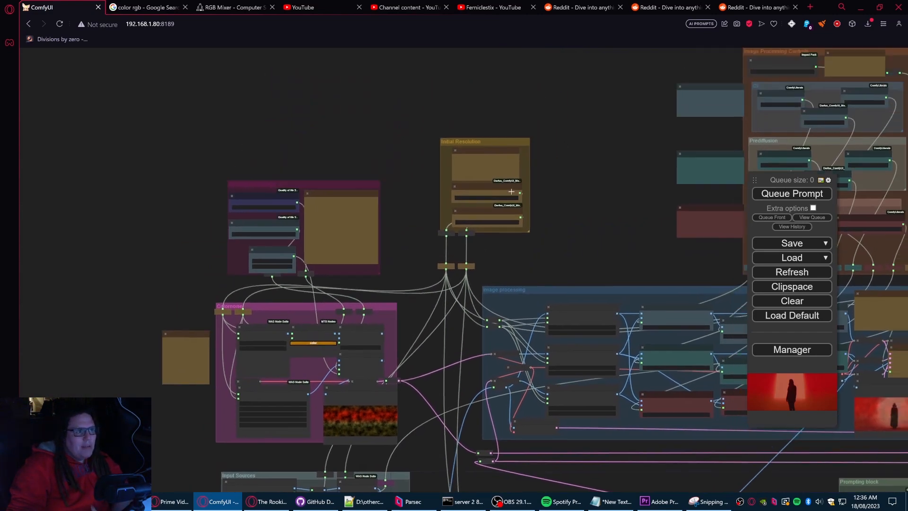
scroll(511, 191, up, 3)
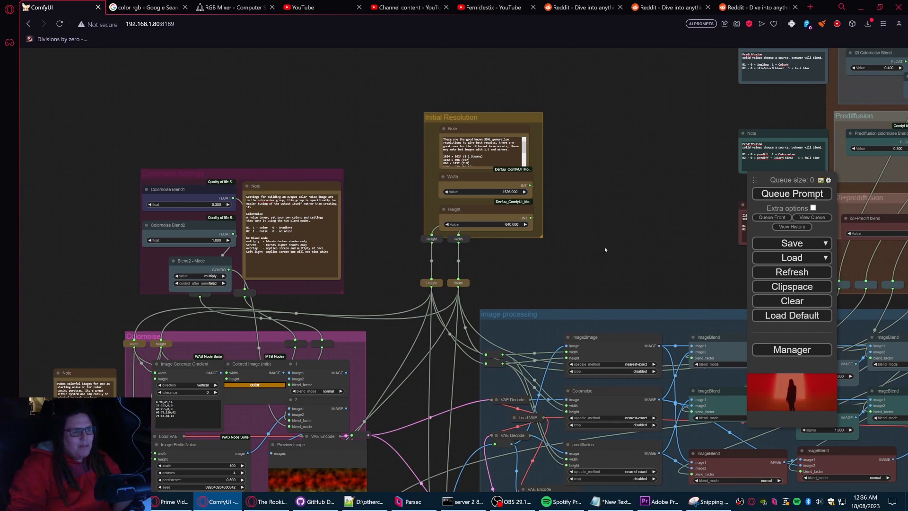
scroll(605, 249, down, 2)
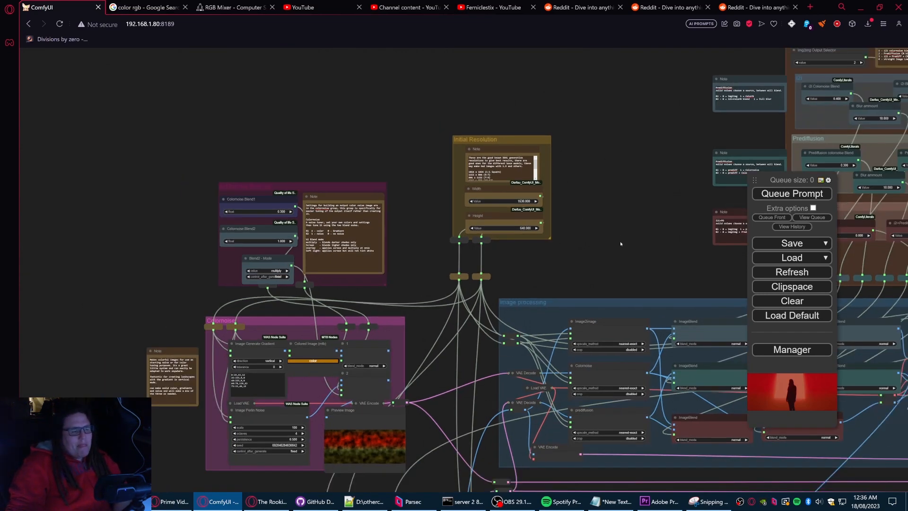
scroll(621, 243, down, 4)
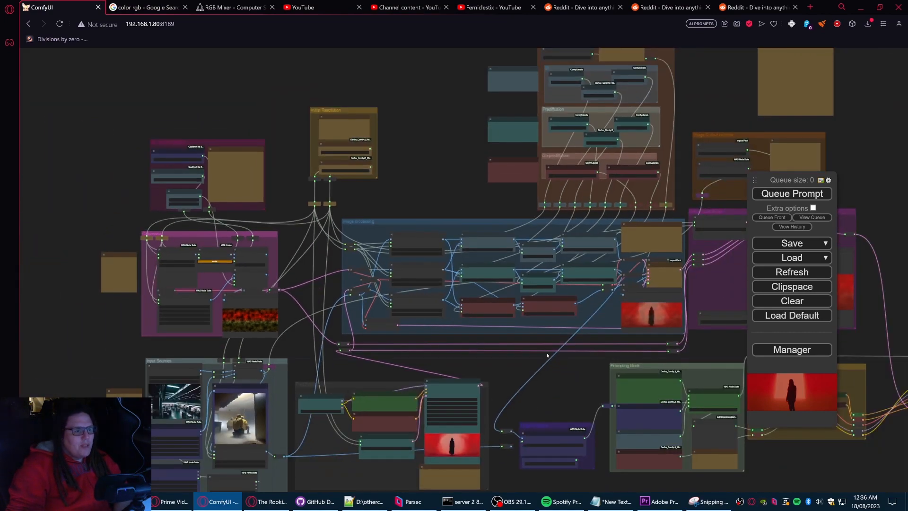
drag(483, 190, 545, 283)
scroll(458, 226, up, 9)
drag(497, 218, 631, 220)
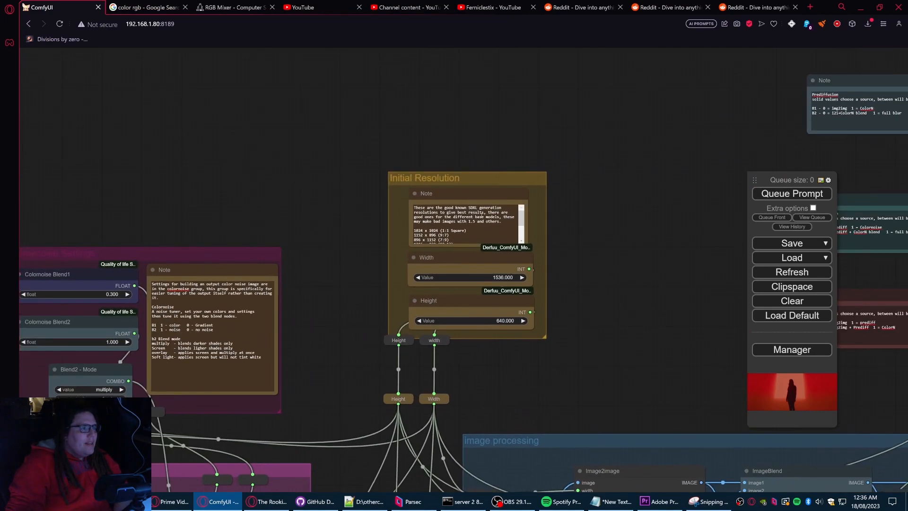
scroll(371, 217, up, 8)
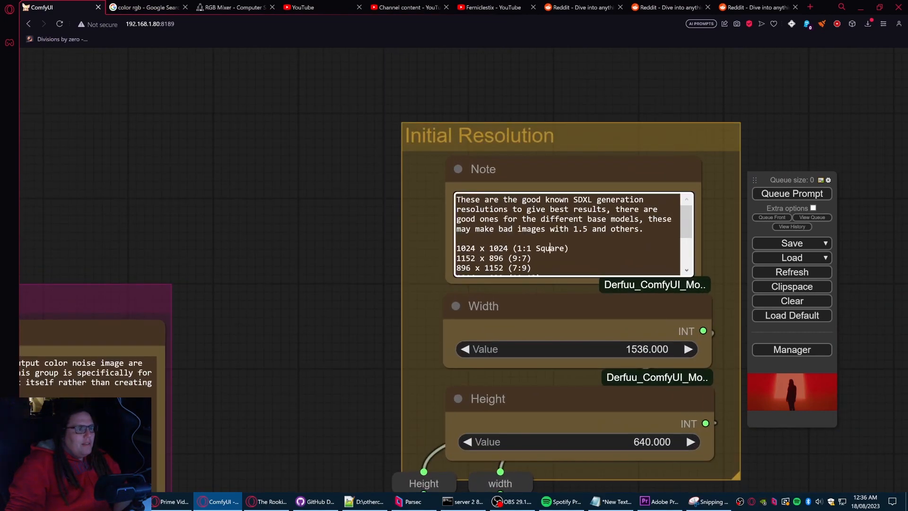
scroll(482, 237, down, 3)
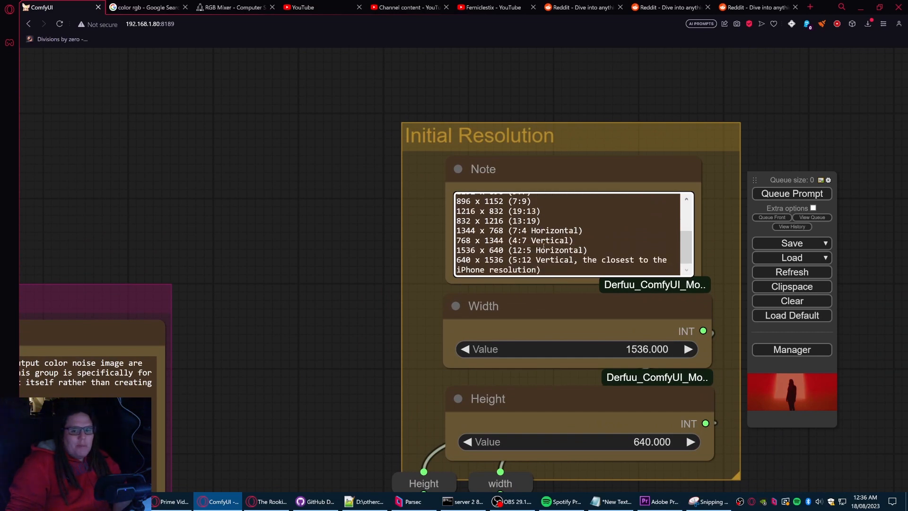
scroll(550, 248, up, 3)
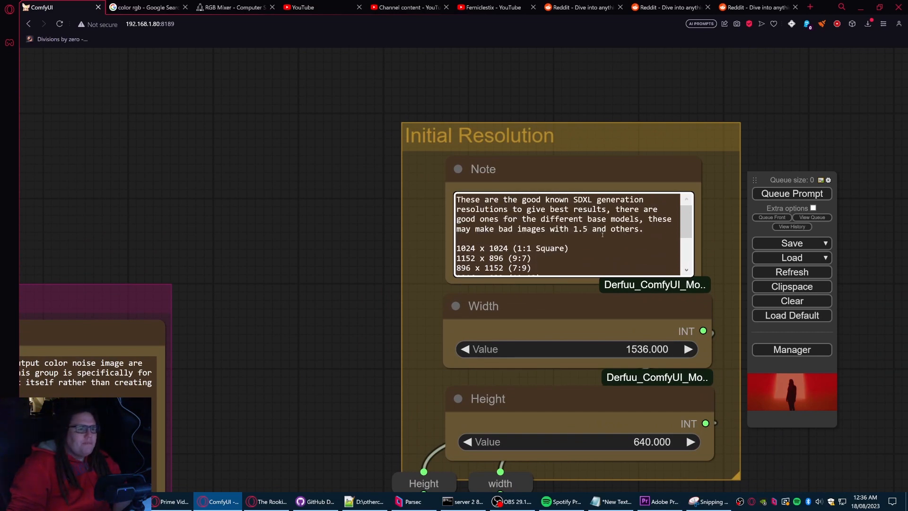
click(645, 235)
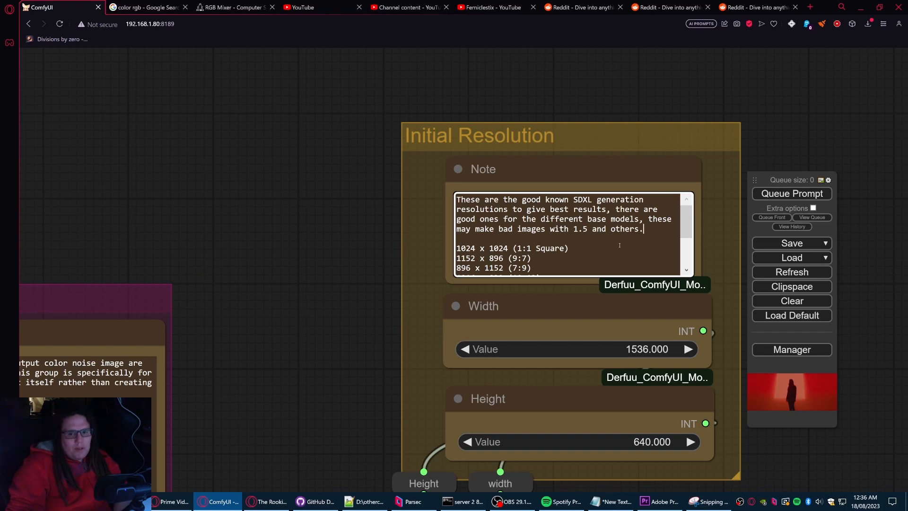
Step: Read the Initial Resolution note's introduction about SDXL and 1.5 base models and the last resolutions it lists
drag(654, 230, 445, 176)
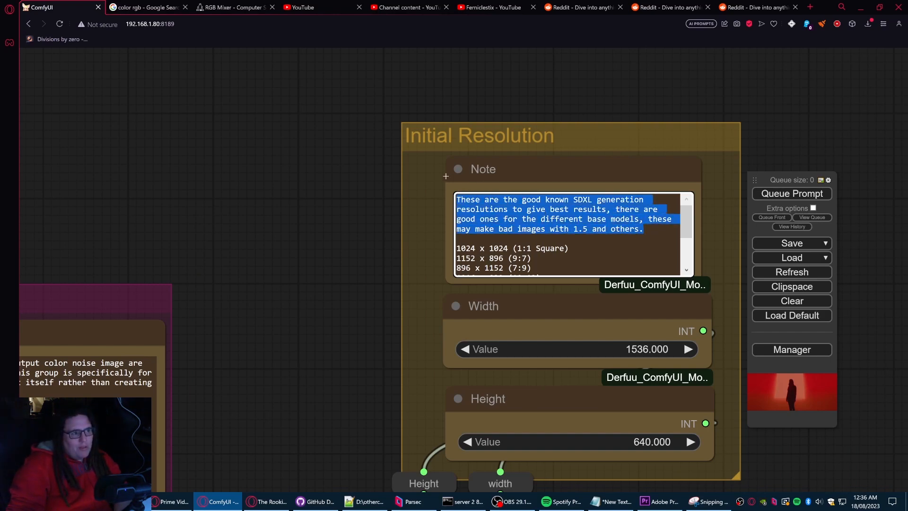
scroll(520, 219, down, 3)
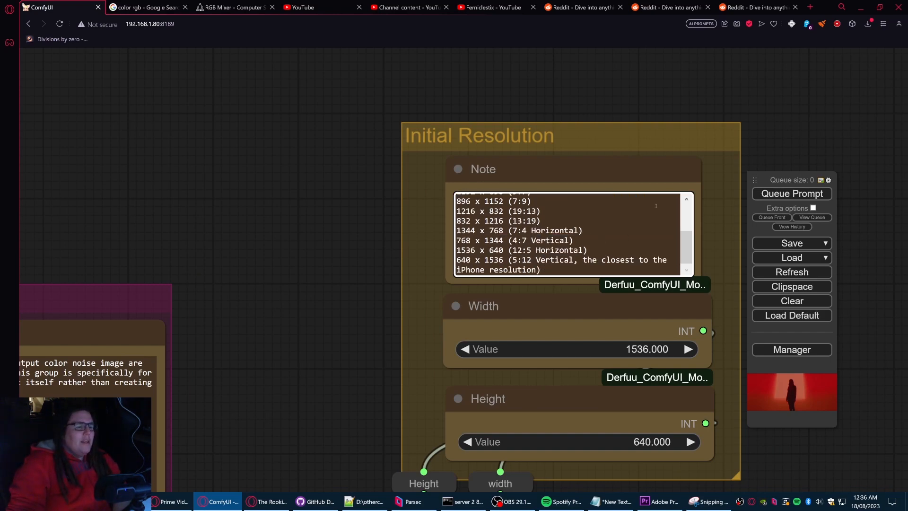
scroll(377, 212, down, 3)
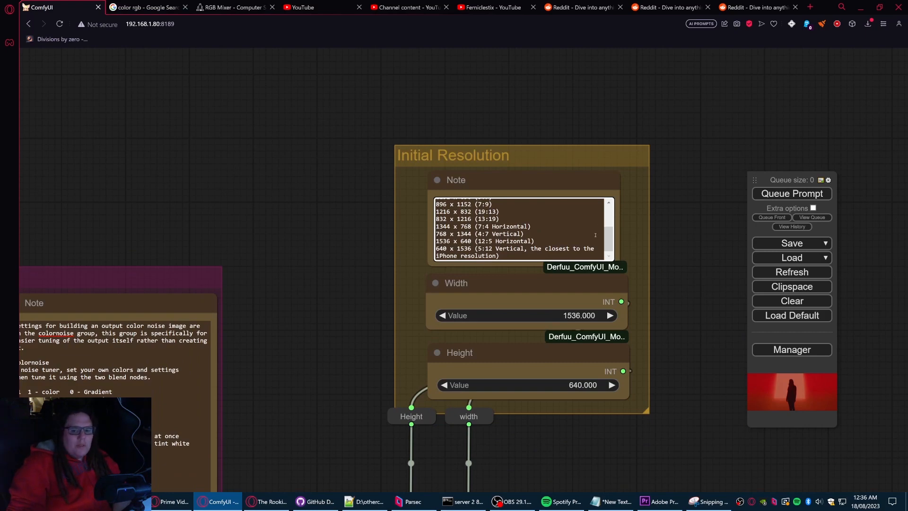
Step: Move the Initial Resolution group between the image processing controls group and the large note, above the initial image selection controls
scroll(632, 231, down, 1)
drag(679, 261, 574, 226)
scroll(596, 250, down, 4)
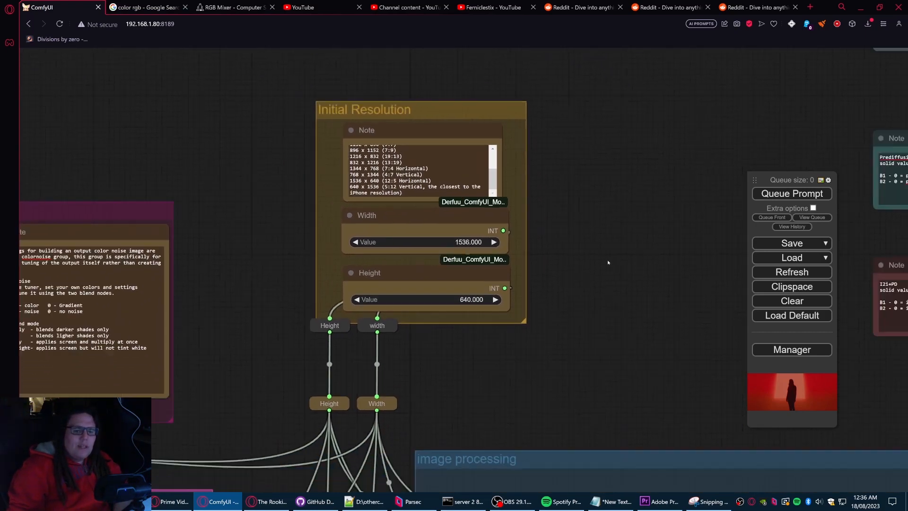
drag(557, 279, 531, 269)
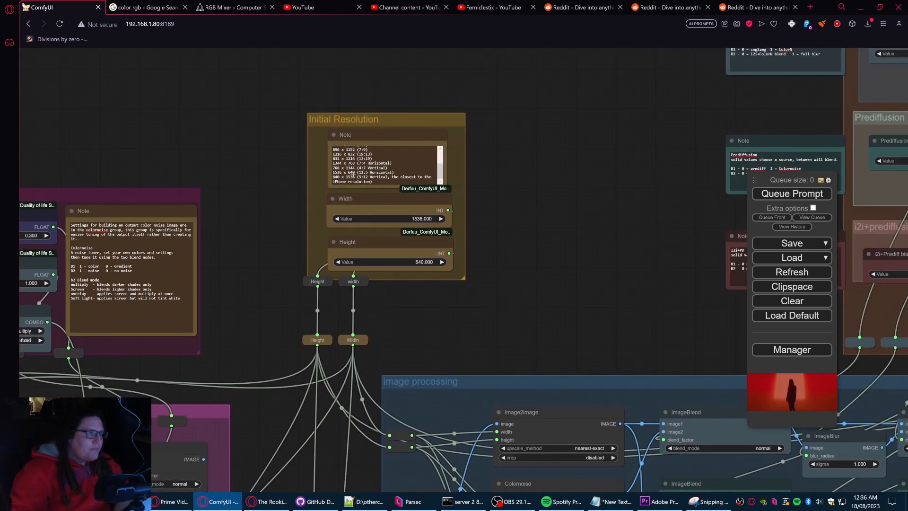
drag(393, 123, 395, 110)
scroll(528, 284, down, 5)
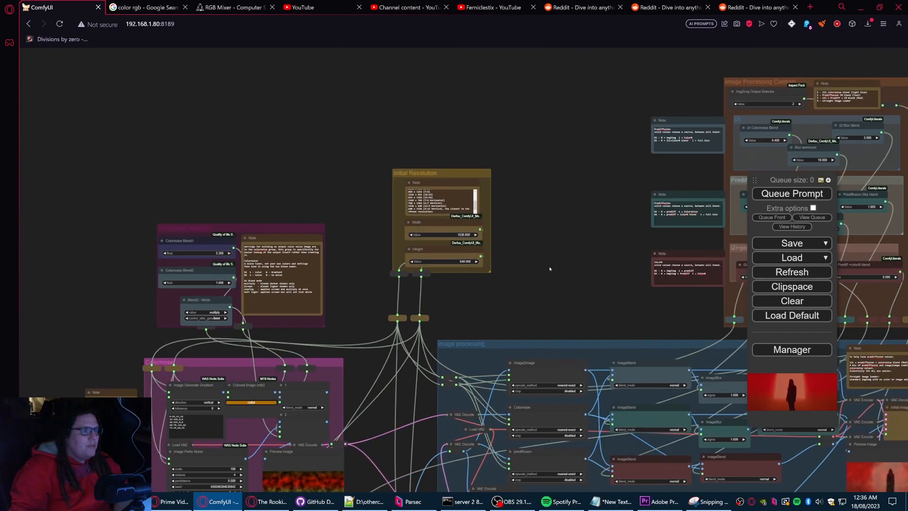
drag(541, 251, 419, 286)
scroll(412, 275, down, 4)
drag(361, 237, 731, 153)
drag(623, 108, 429, 123)
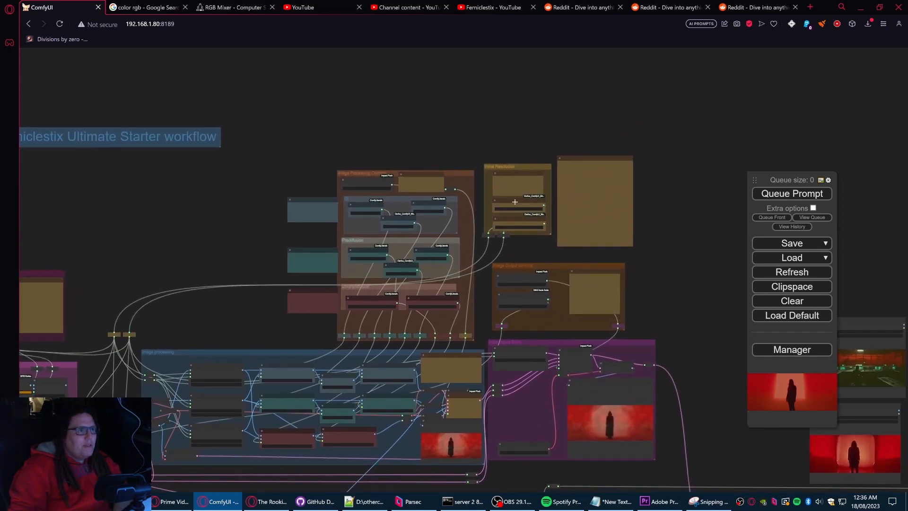
scroll(513, 155, up, 5)
drag(522, 153, 527, 167)
Step: Follow the Initial Inputs Block's output link down to the MAIN BUS that feeds the KSamplers
drag(706, 297, 638, 191)
scroll(710, 305, down, 1)
drag(709, 418, 661, 186)
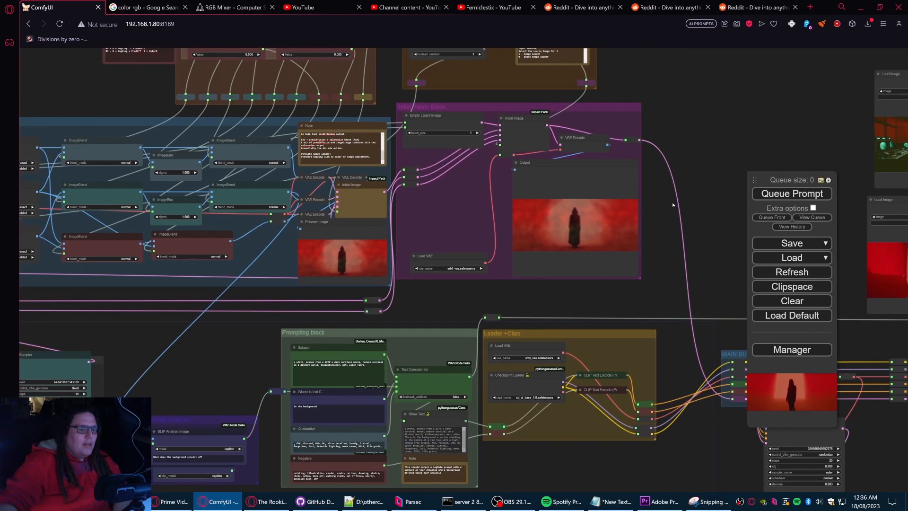
drag(724, 198, 533, 190)
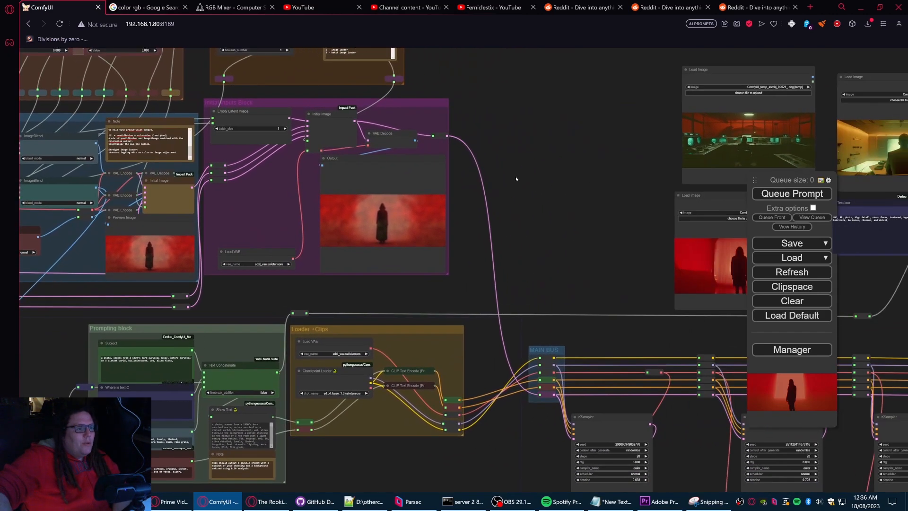
scroll(517, 179, up, 3)
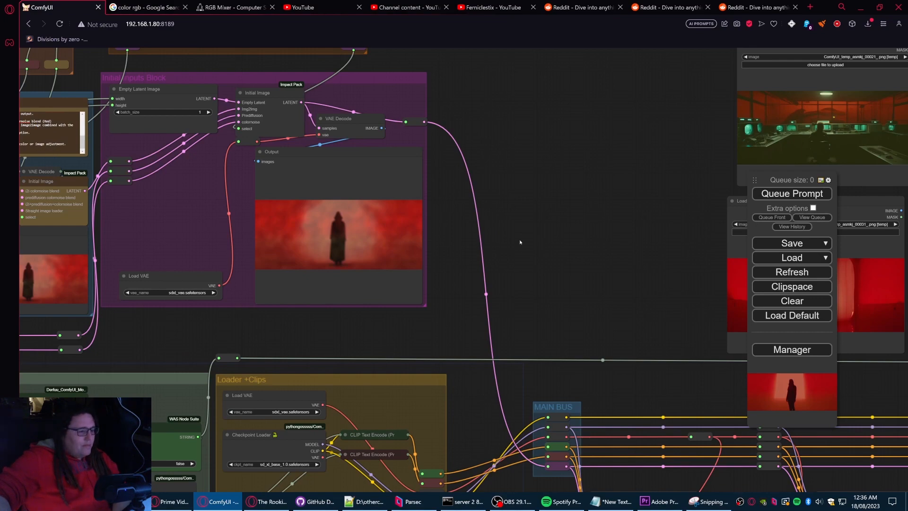
scroll(595, 232, down, 8)
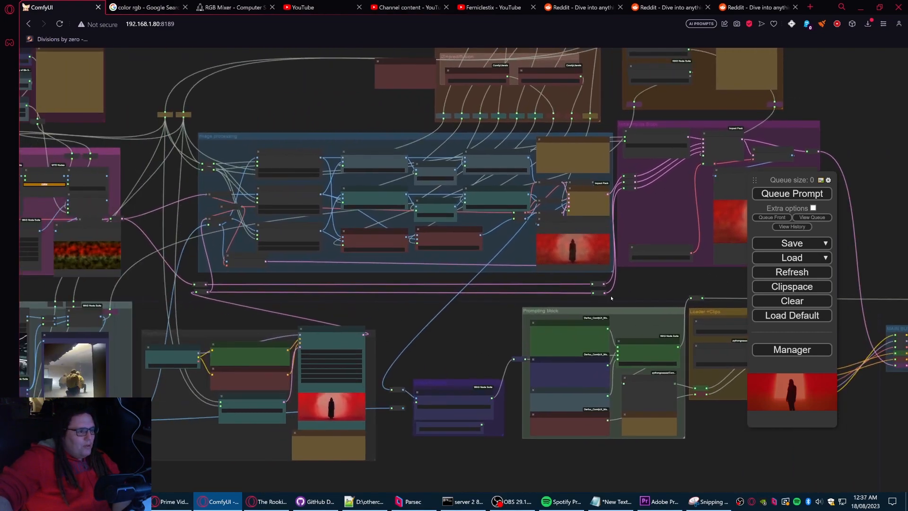
Step: Trace the width and height links through Colornoise, Input Sources and Prediffusion and back up to the relocated Initial Resolution group
drag(478, 318, 630, 317)
drag(436, 313, 592, 313)
drag(442, 261, 463, 304)
scroll(463, 305, up, 3)
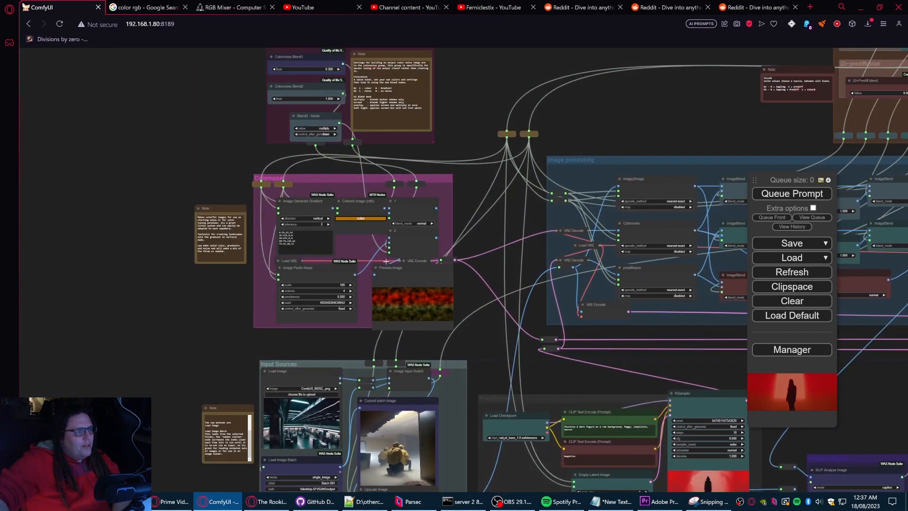
scroll(473, 233, up, 4)
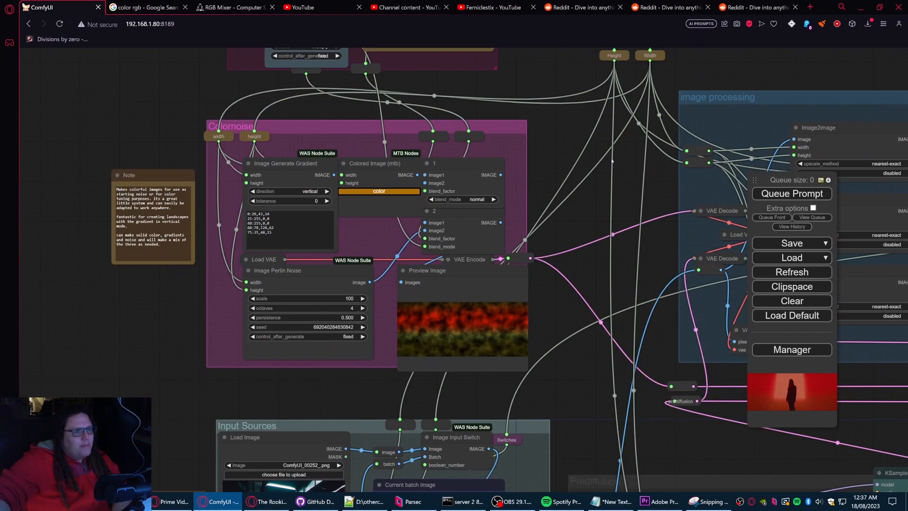
drag(602, 169, 599, 366)
drag(514, 209, 512, 109)
drag(577, 343, 521, 126)
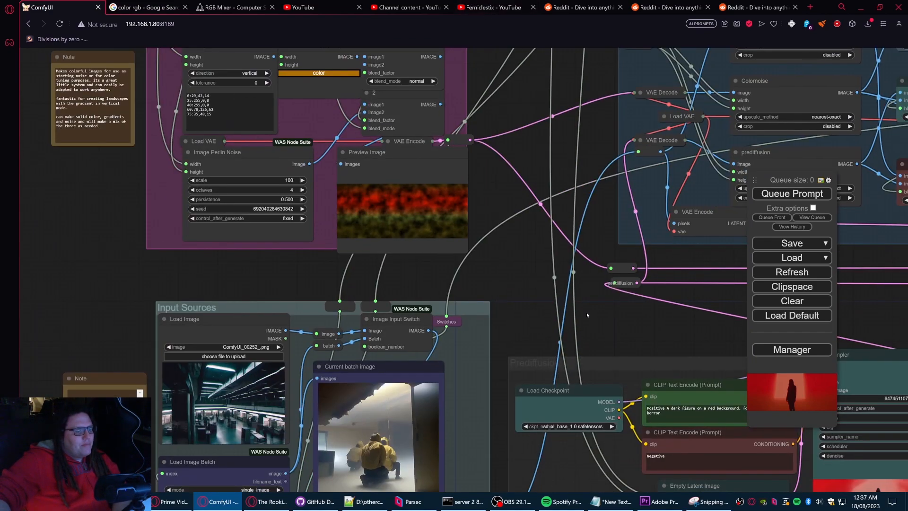
drag(586, 313, 493, 183)
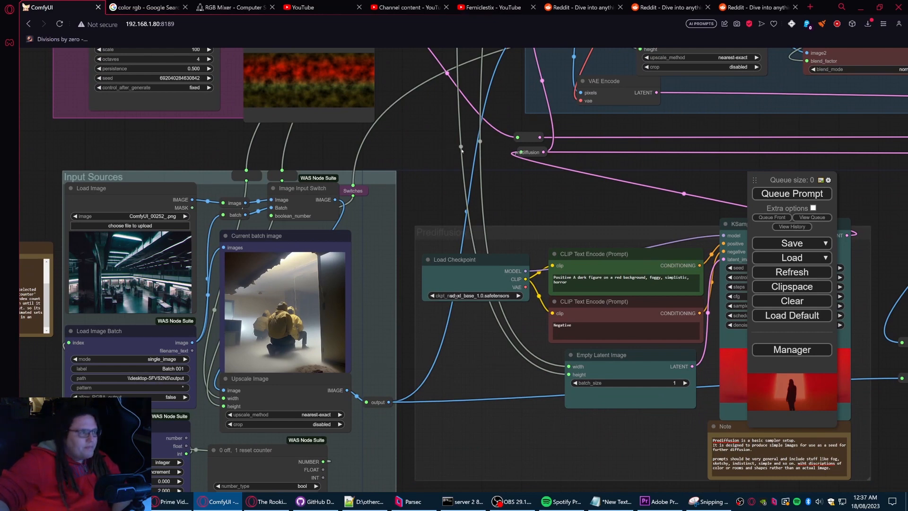
drag(431, 152, 564, 174)
scroll(517, 144, down, 2)
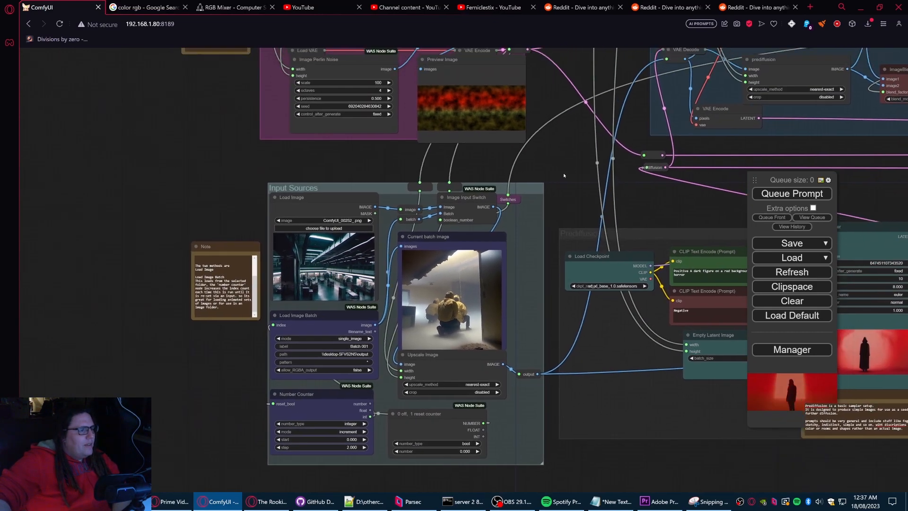
drag(553, 132, 511, 216)
scroll(510, 216, down, 2)
drag(542, 113, 500, 235)
scroll(500, 235, down, 4)
drag(594, 167, 345, 268)
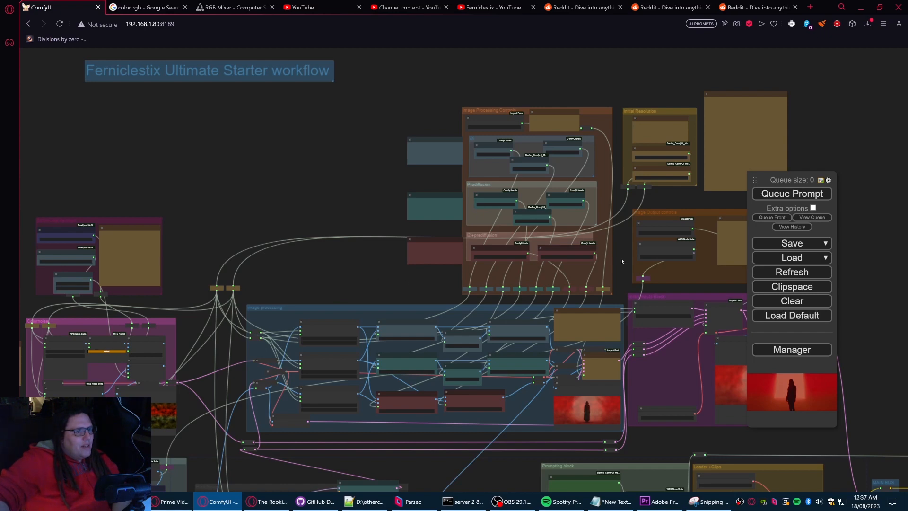
Step: Examine the Colornoise group and its settings, covering the gradient, colored image, Perlin noise and preview nodes
drag(283, 272, 560, 218)
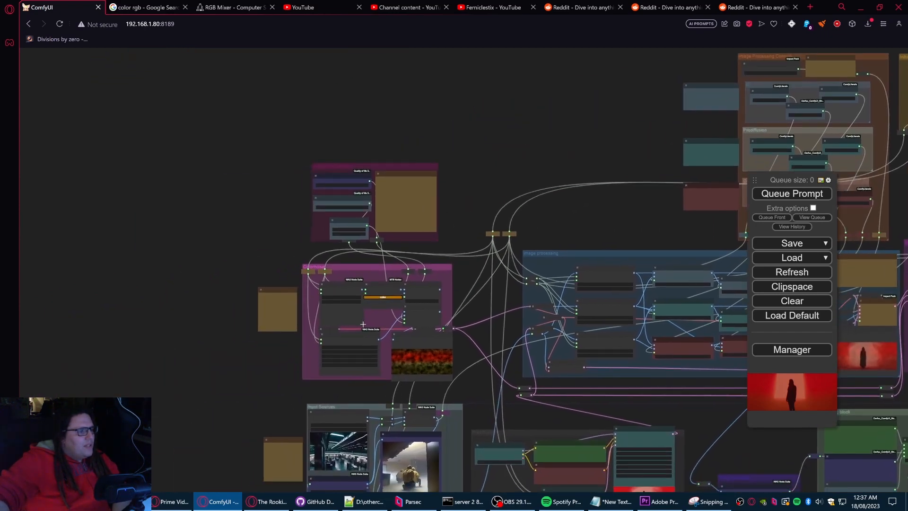
scroll(470, 213, up, 7)
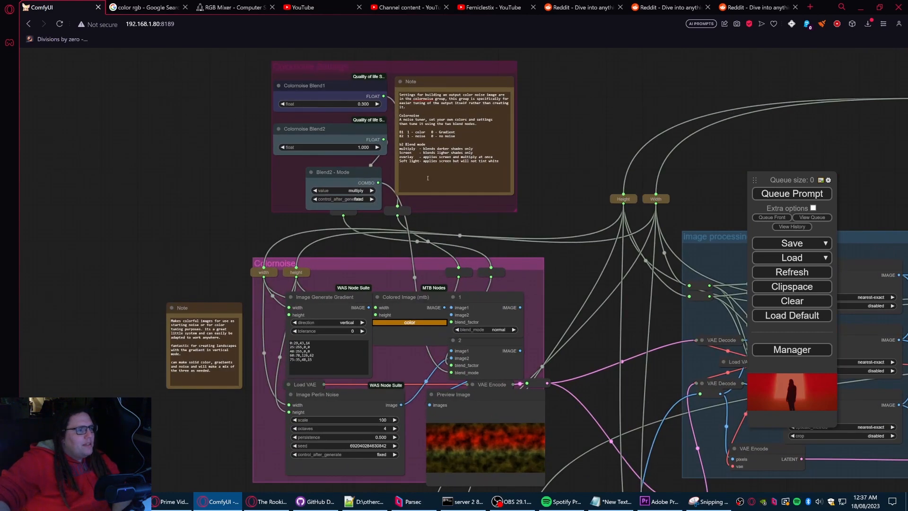
drag(581, 224, 589, 145)
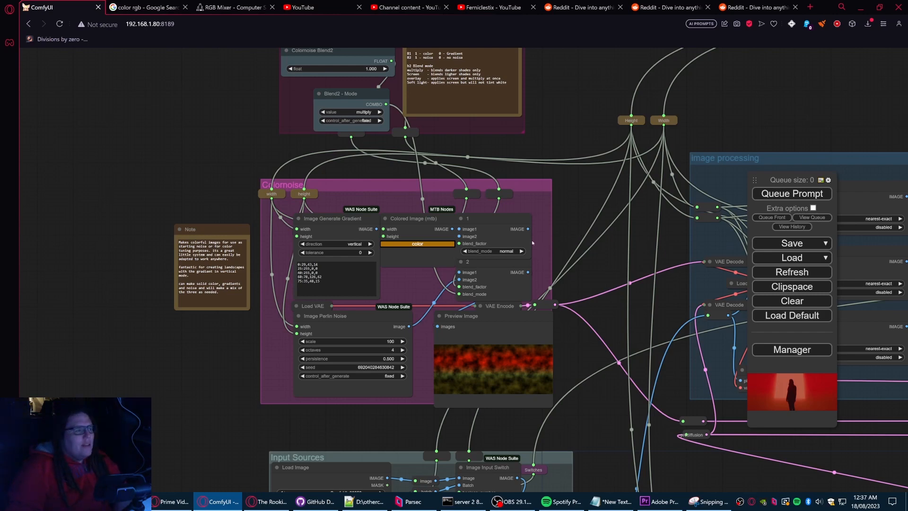
click(356, 227)
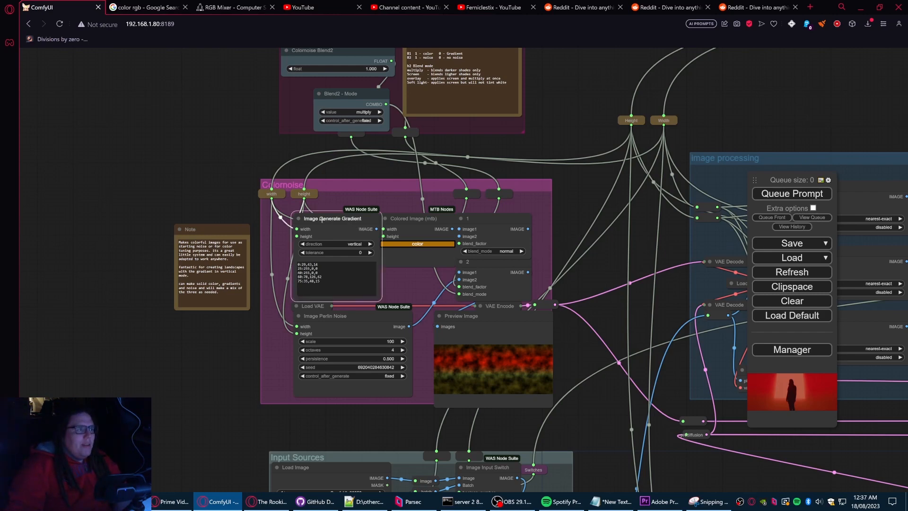
click(427, 220)
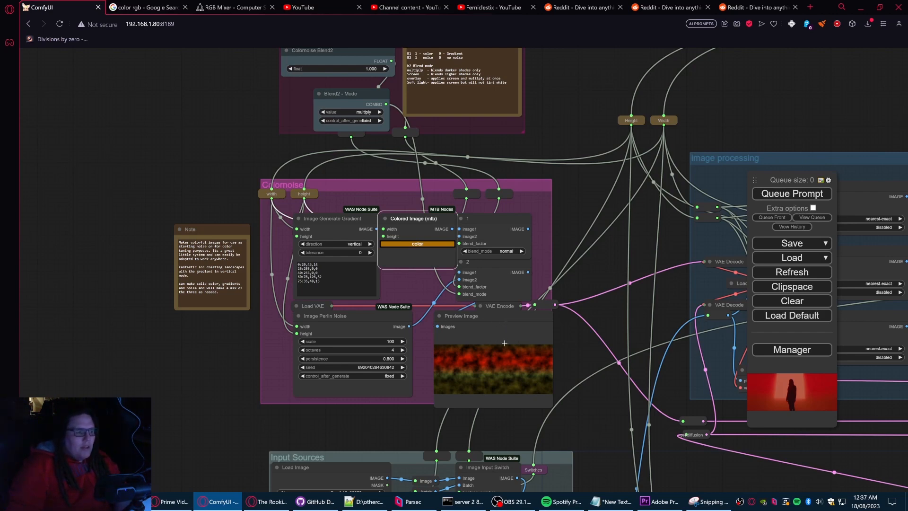
scroll(521, 369, up, 9)
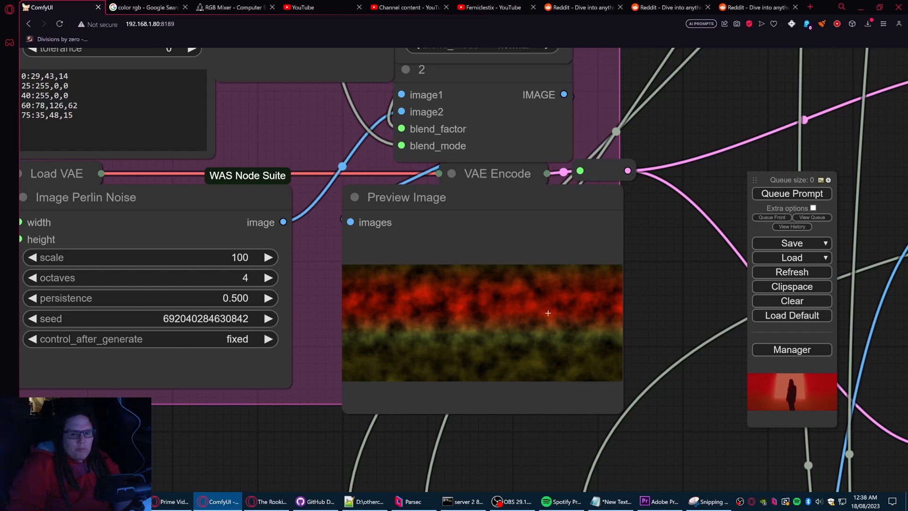
scroll(587, 295, down, 2)
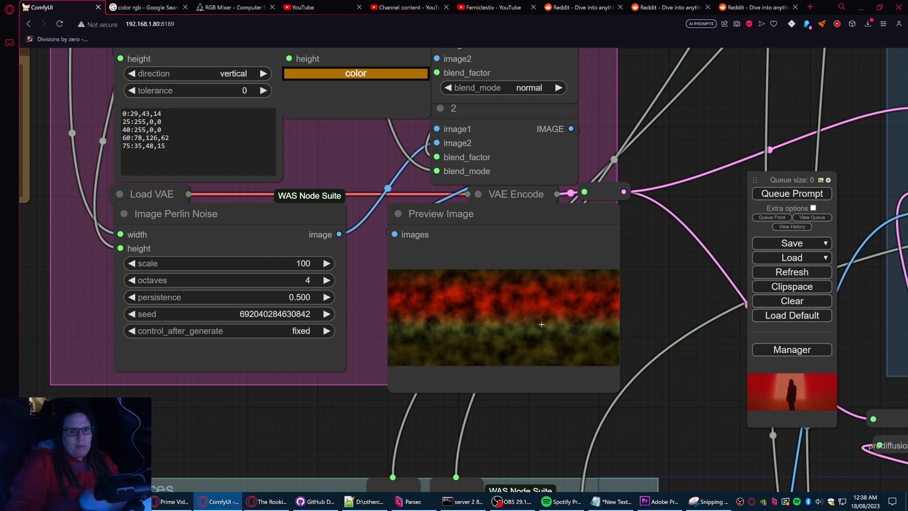
scroll(608, 333, down, 4)
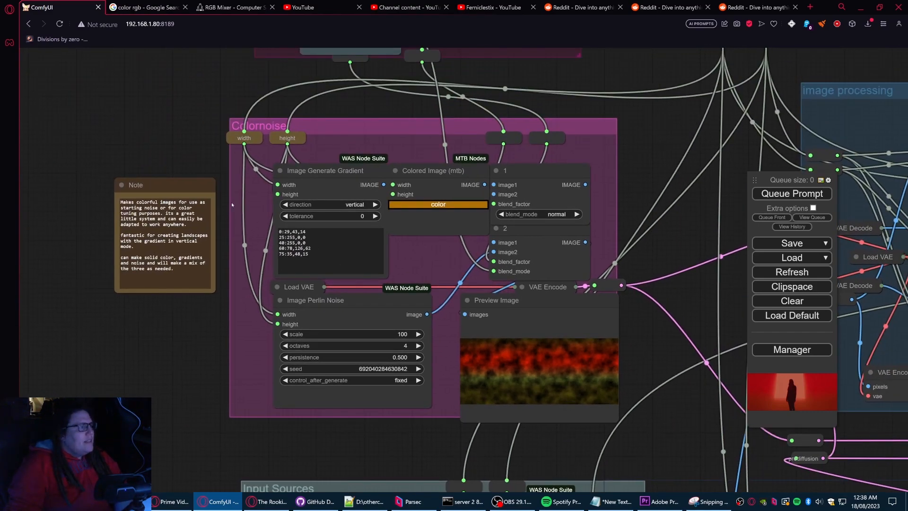
Step: Examine the color stop list in the Image Generate Gradient node, highlighting the position numbers that start the lines
drag(231, 202, 277, 231)
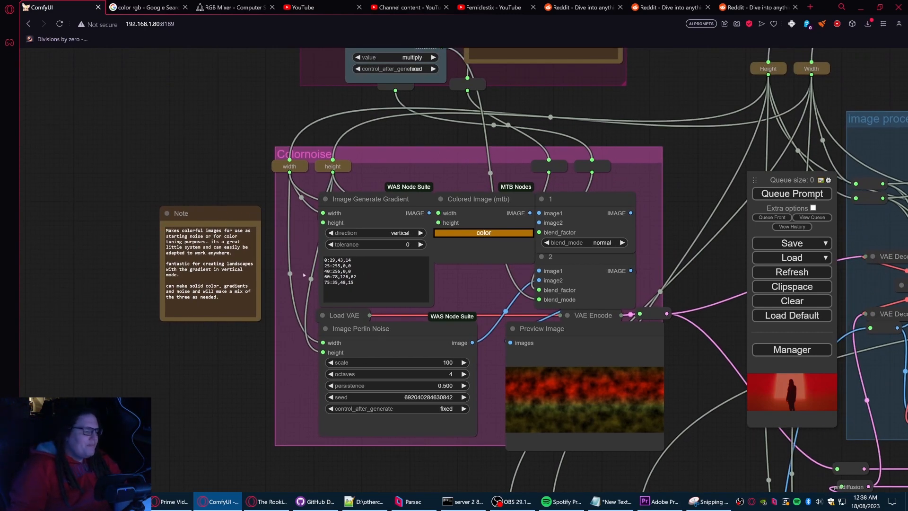
click(350, 261)
key(ctrl+a)
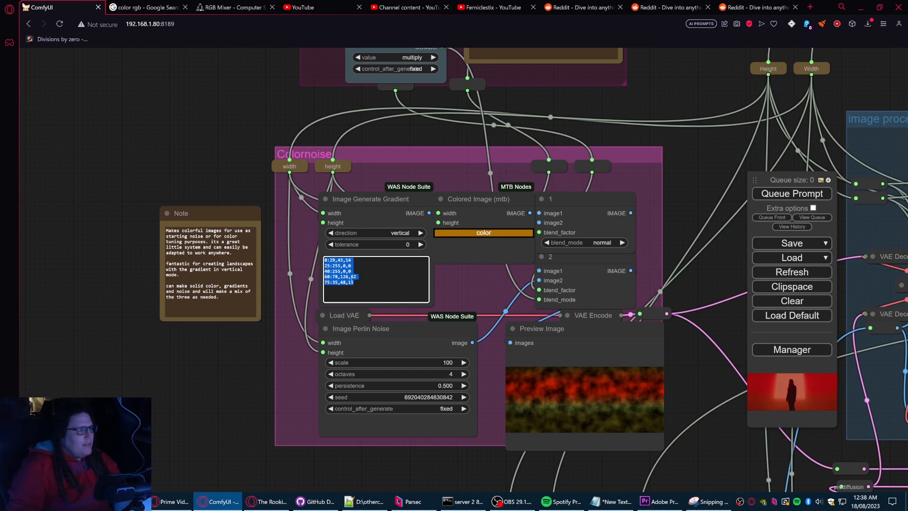
click(330, 266)
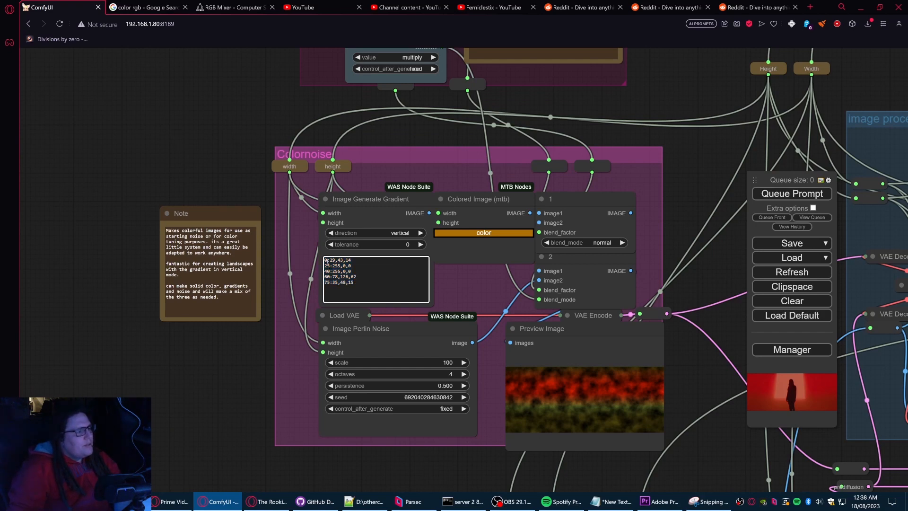
drag(327, 261, 325, 263)
double_click(327, 282)
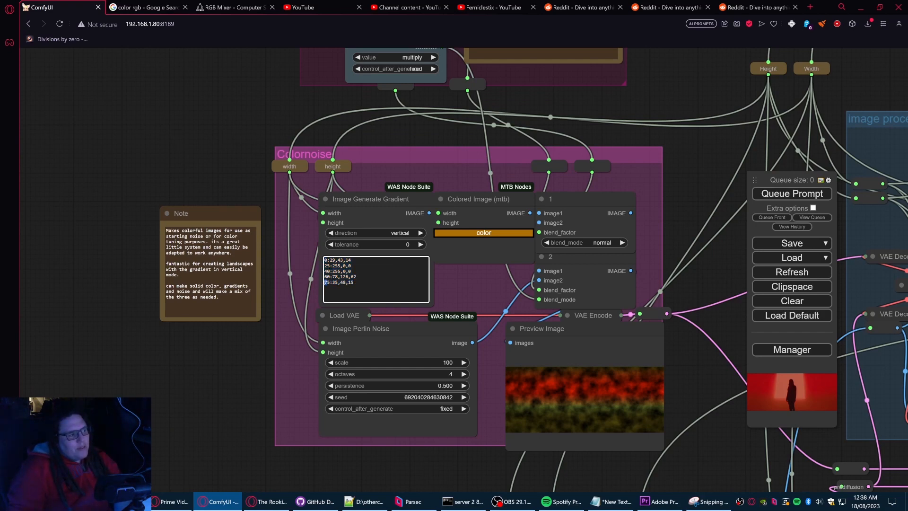
double_click(352, 283)
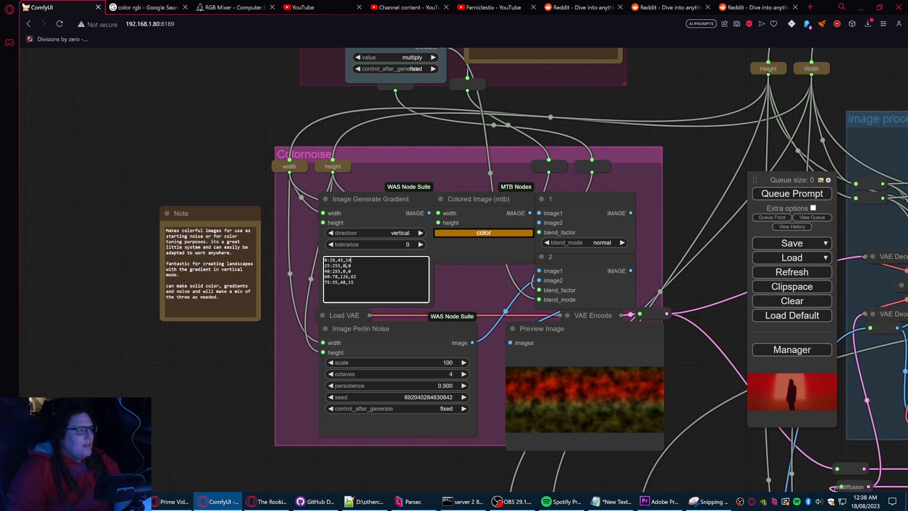
Step: Examine the red, green and blue values in the first two color stops of the gradient list
drag(349, 266, 332, 266)
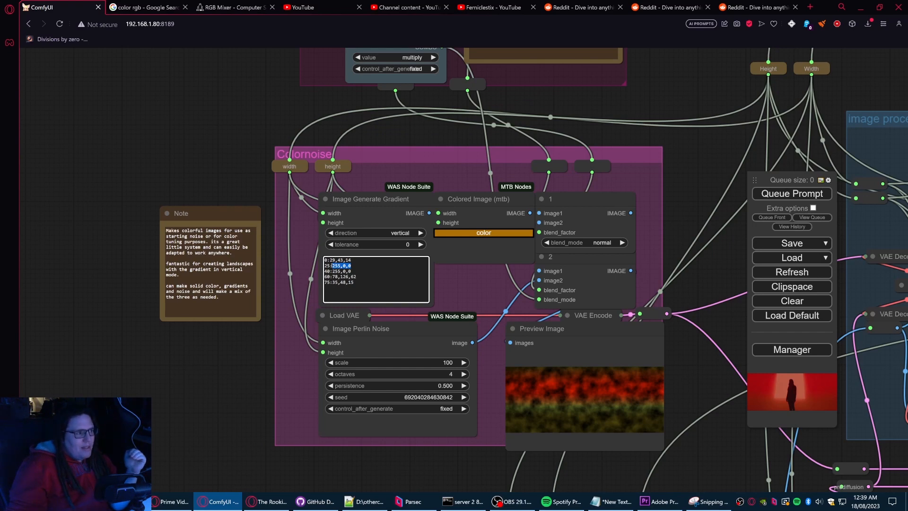
click(332, 267)
drag(332, 266, 340, 266)
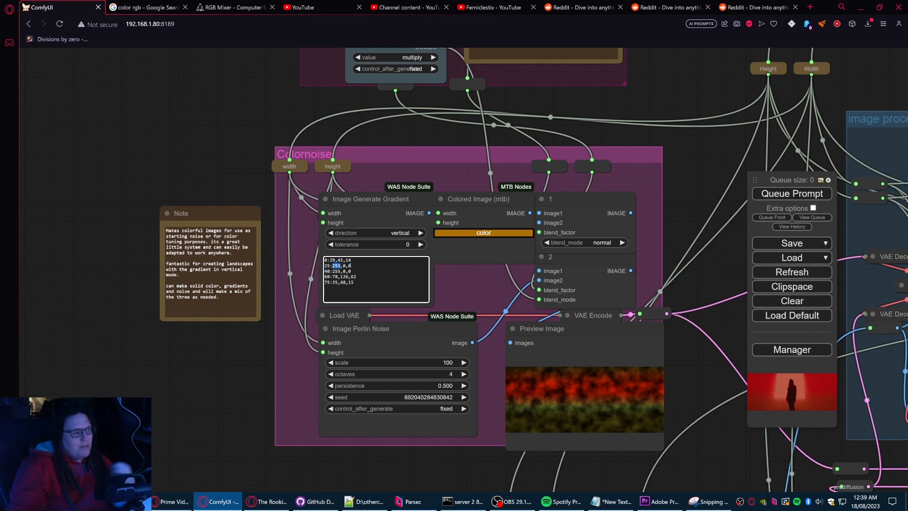
click(338, 260)
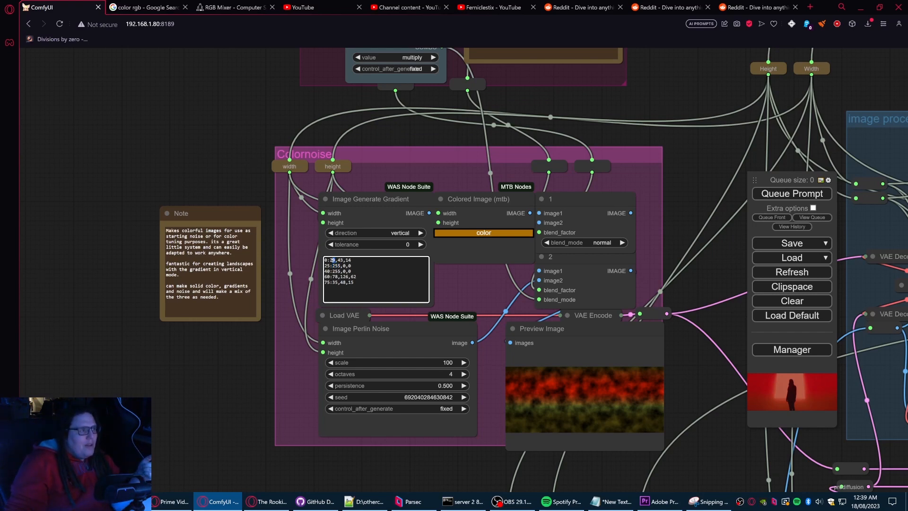
click(340, 260)
double_click(349, 260)
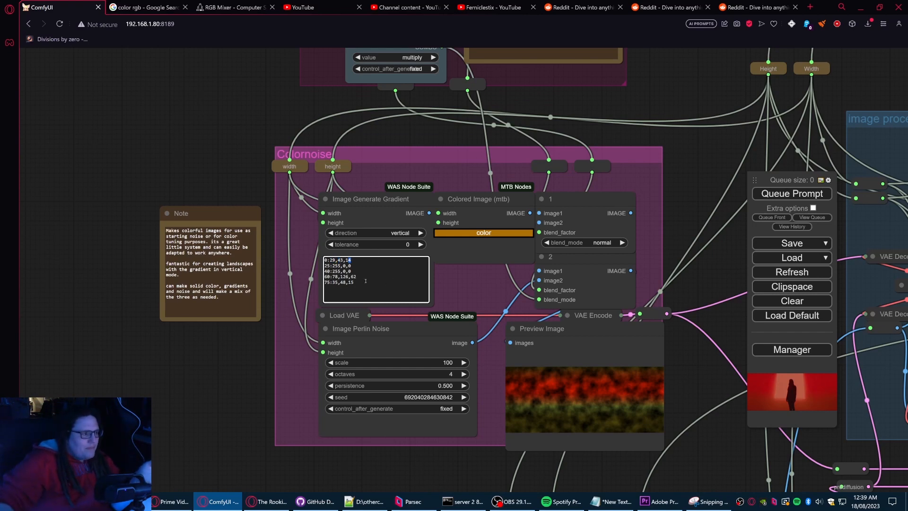
click(361, 279)
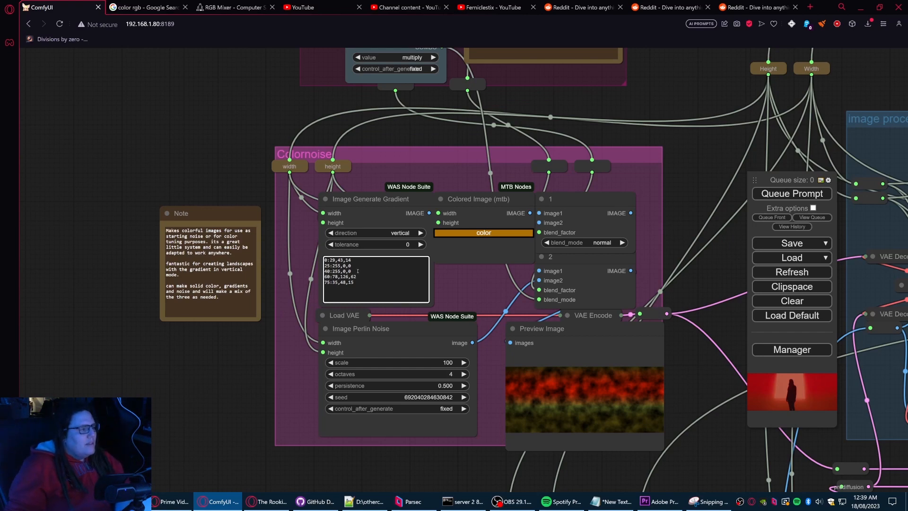
Step: Highlight the two 255,0,0 color stops at positions 25 and 40 in the Image Generate Gradient node
drag(357, 271, 324, 266)
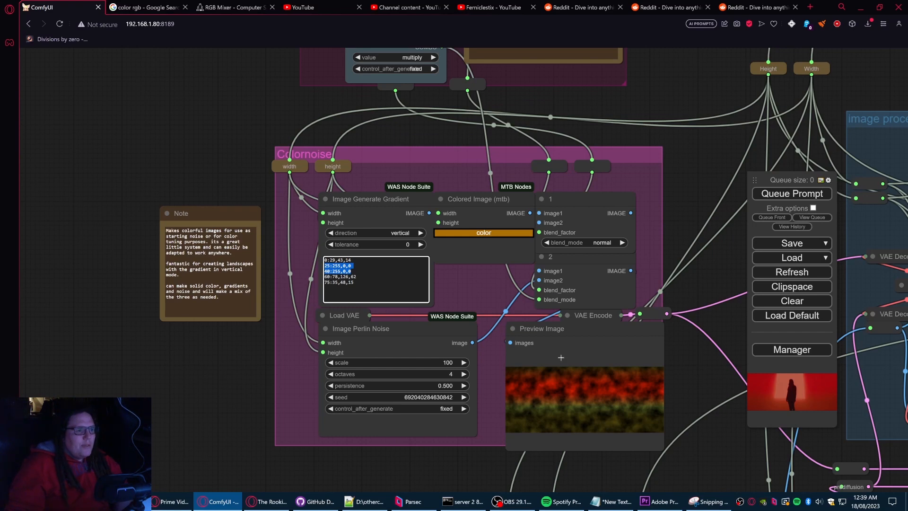
click(386, 288)
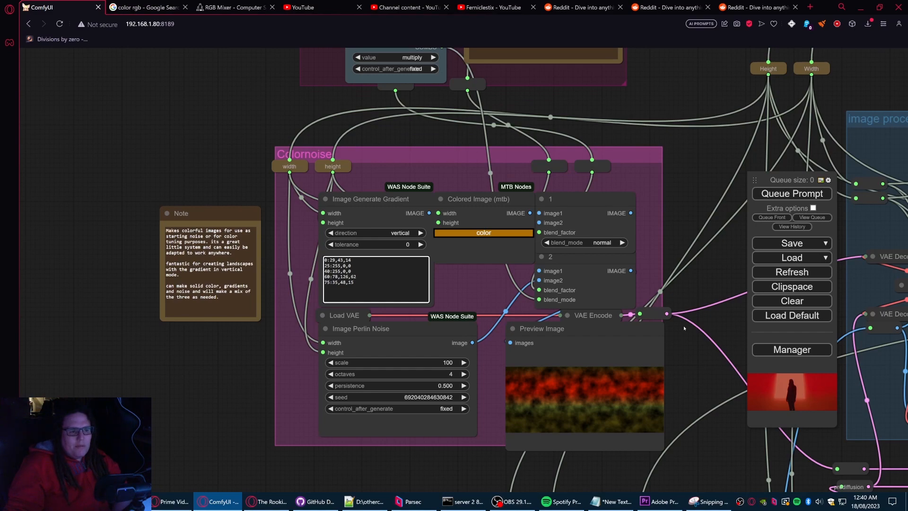
Step: Compare the generated images in the Preview Image nodes beneath the final samplers with the red tones of the gradient
drag(691, 350, 583, 324)
scroll(649, 342, down, 9)
drag(646, 370, 406, 230)
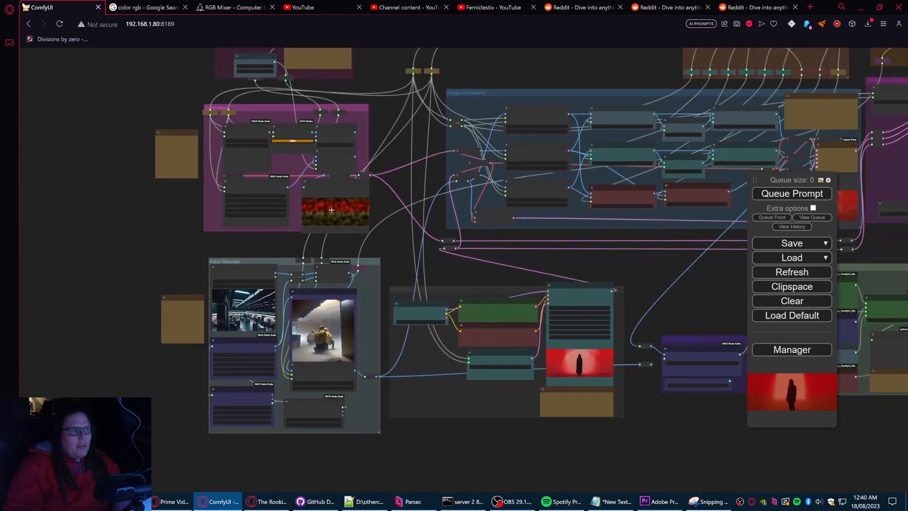
drag(645, 273, 350, 194)
drag(688, 425, 296, 318)
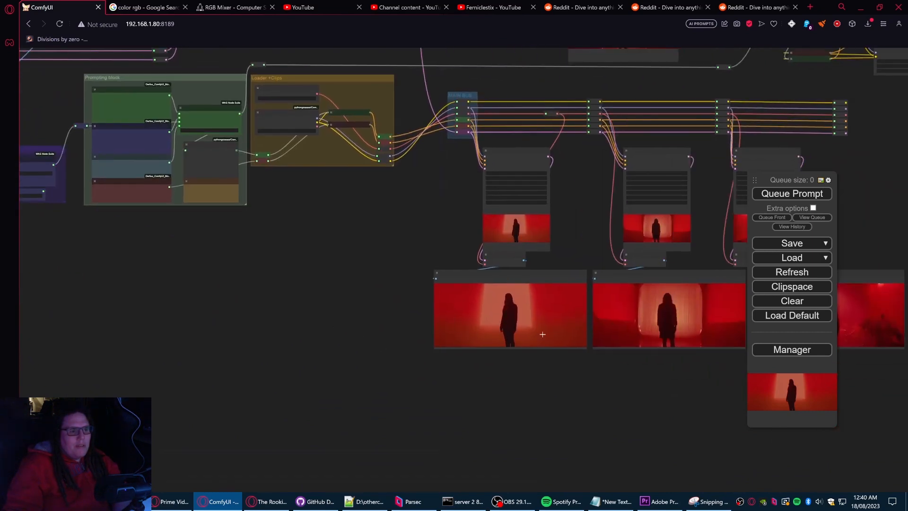
scroll(604, 344, up, 6)
drag(648, 390, 441, 383)
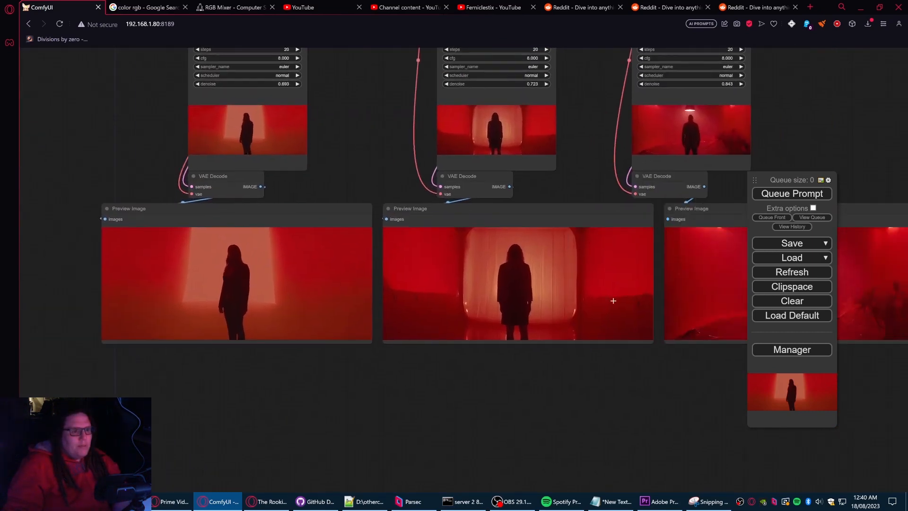
drag(657, 376, 464, 374)
drag(523, 347, 626, 353)
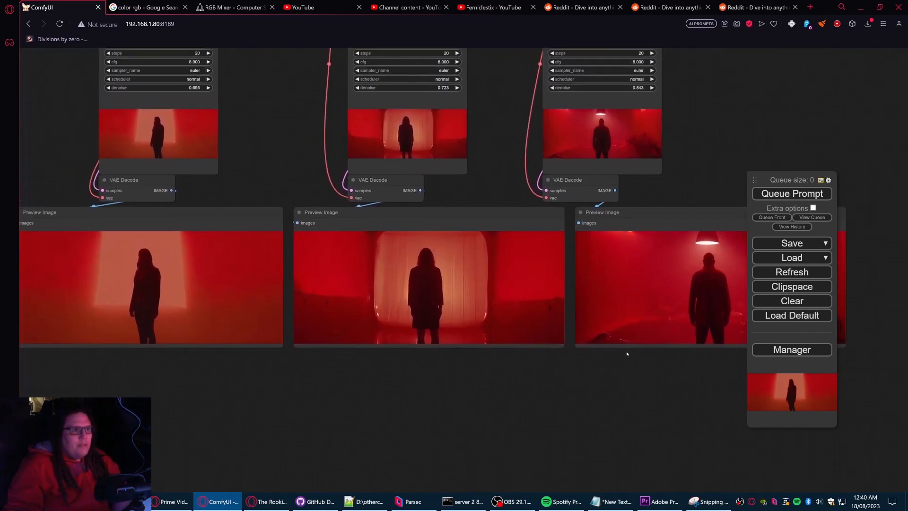
mouse_move(679, 293)
mouse_down()
mouse_move(658, 302)
mouse_move(669, 293)
mouse_up()
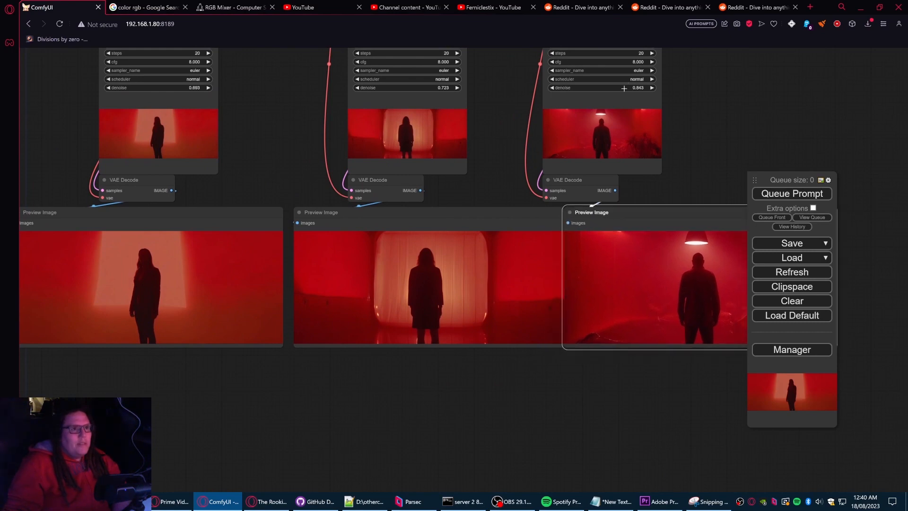
drag(660, 248, 670, 248)
drag(199, 367, 537, 369)
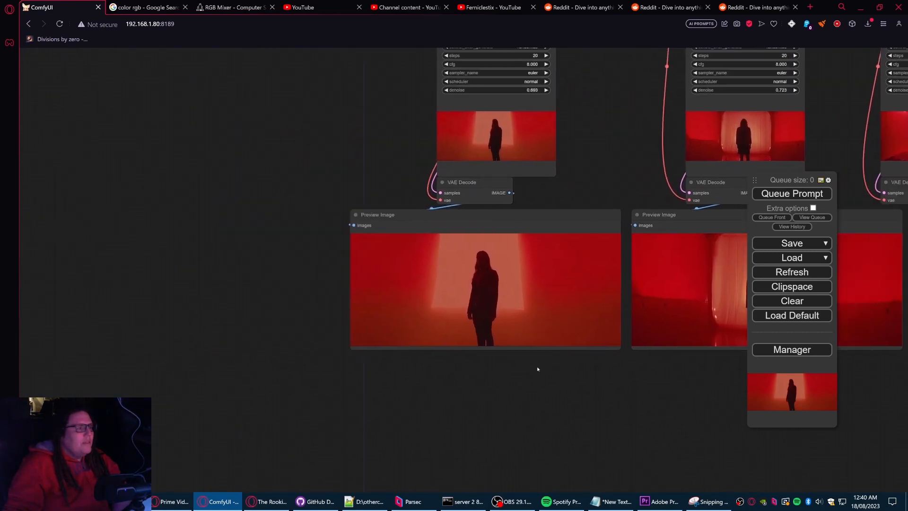
Step: Examine the Colornoise group's gradient, colored image and numbered blend nodes, and the links leading up to its settings group
scroll(460, 302, down, 10)
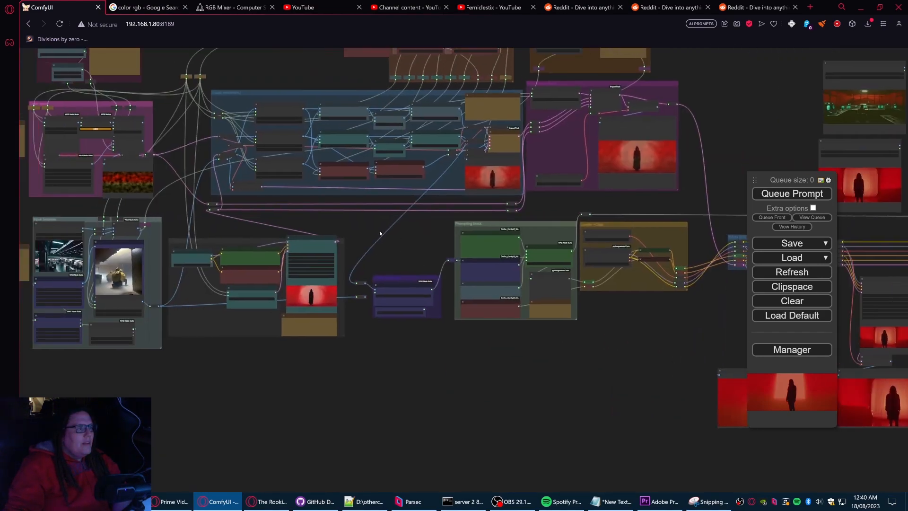
drag(354, 242, 615, 282)
scroll(374, 215, up, 10)
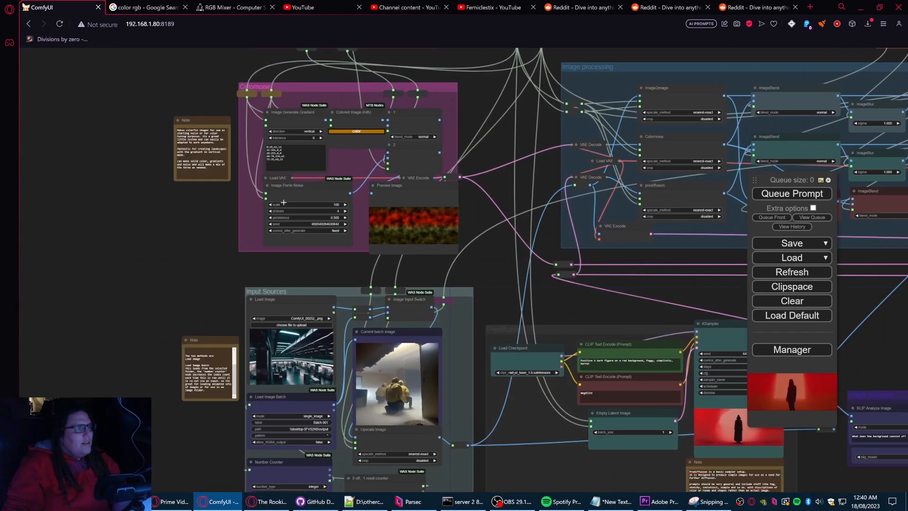
drag(551, 200, 588, 285)
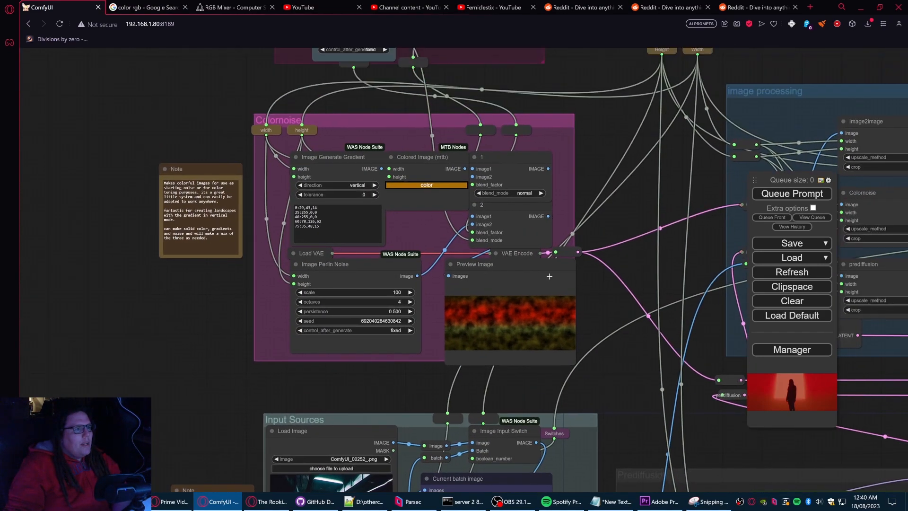
scroll(395, 175, up, 7)
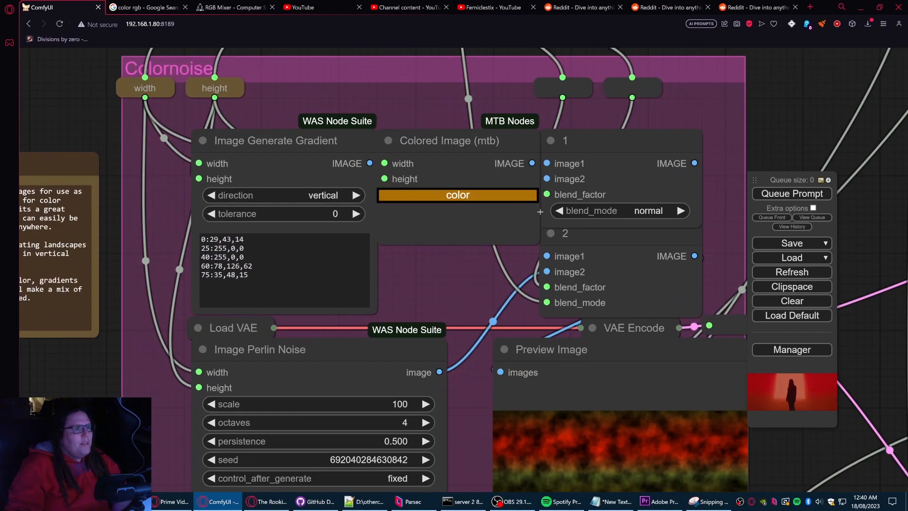
scroll(742, 135, down, 4)
drag(787, 114, 710, 271)
drag(710, 192, 759, 350)
drag(702, 208, 701, 240)
drag(556, 151, 556, 133)
drag(675, 414, 652, 170)
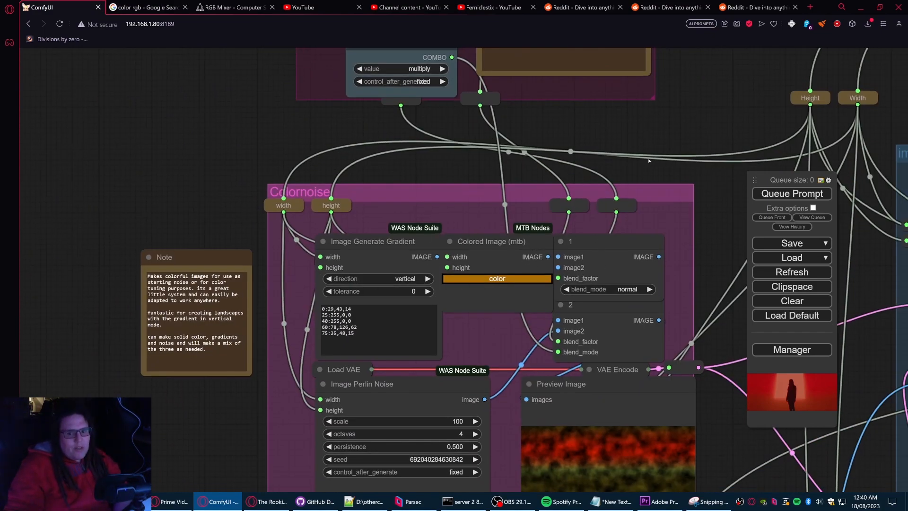
Step: Highlight the noise tuner and blend mode explanations in the Colornoise Settings note
drag(687, 82, 711, 332)
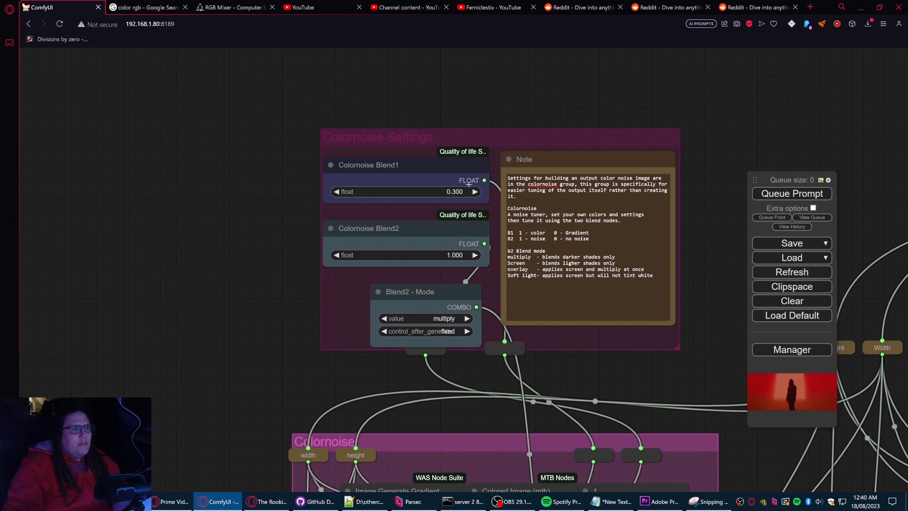
drag(652, 275, 507, 208)
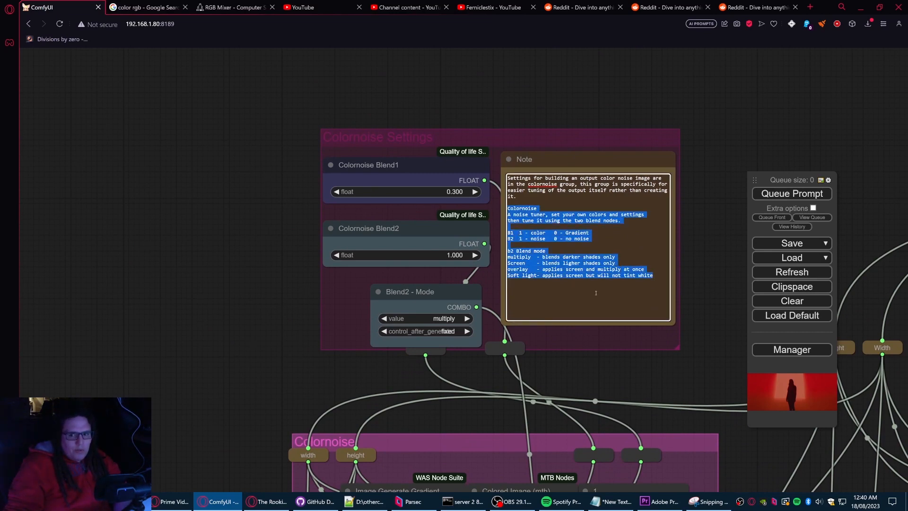
click(705, 201)
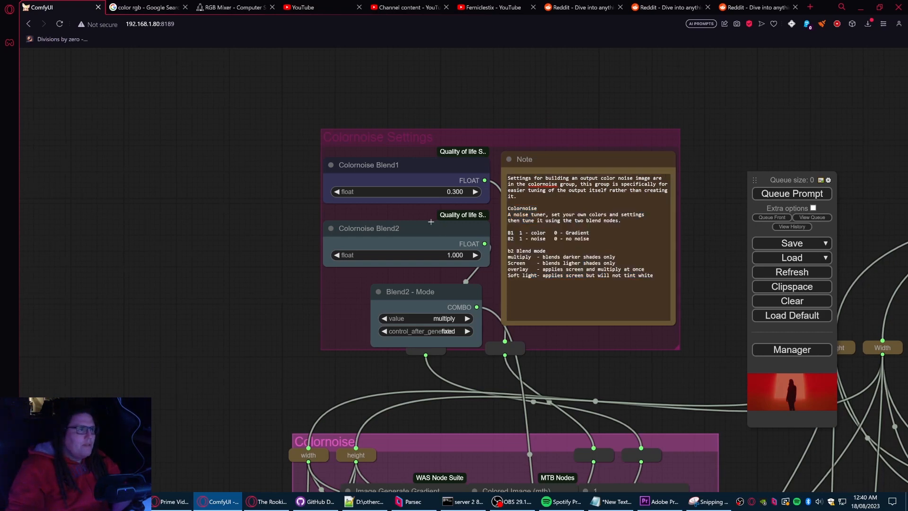
Step: Nudge the Colornoise Blend1 node slightly upward and select the matching blend node 1 in the Colornoise group
drag(423, 162, 424, 156)
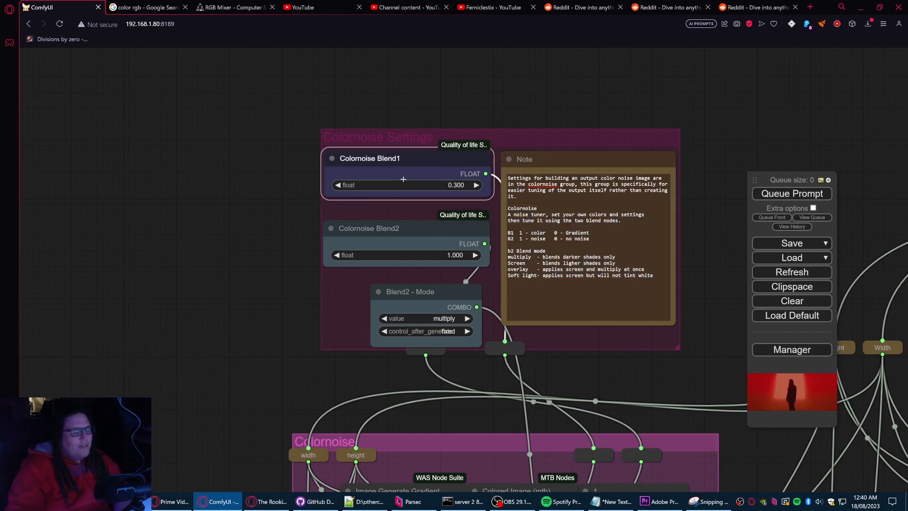
drag(313, 193, 298, 10)
click(614, 317)
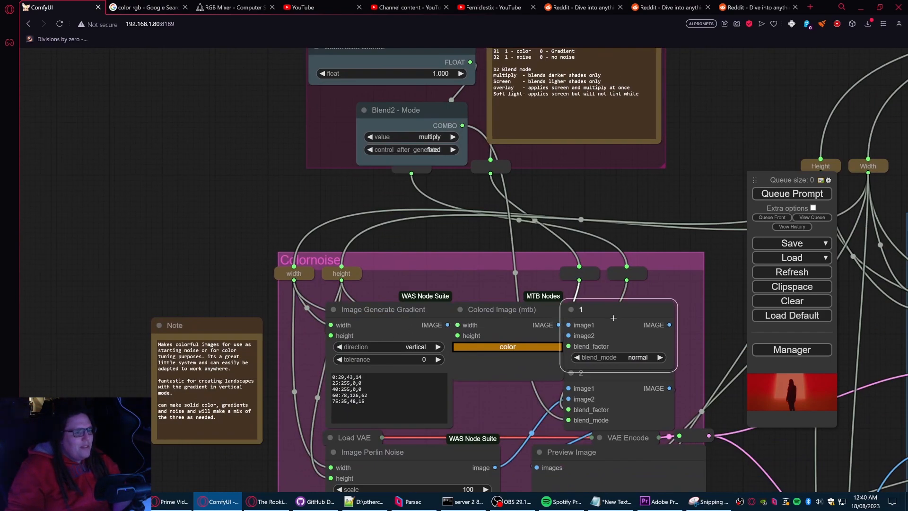
Step: Highlight the B1 line about color and gradient in the Colornoise Settings note
drag(716, 150, 696, 284)
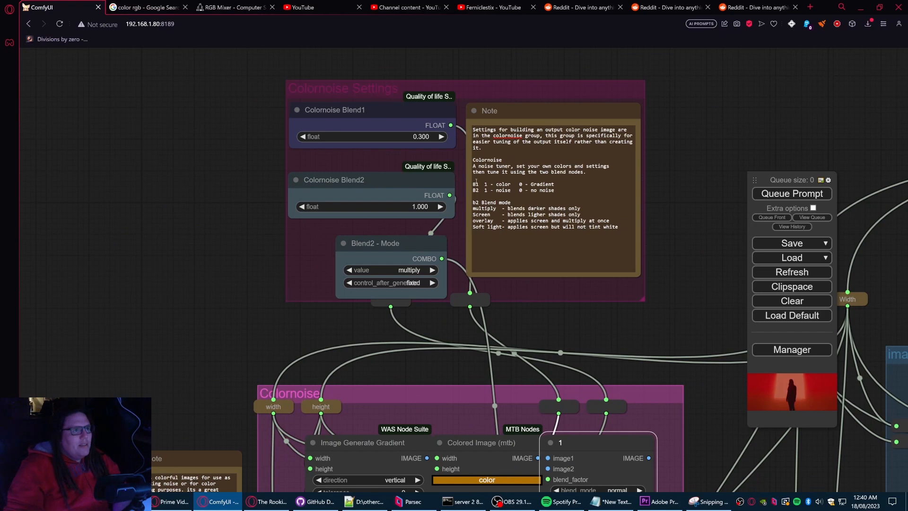
mouse_move(474, 186)
mouse_down()
mouse_move(507, 184)
mouse_move(472, 185)
mouse_up()
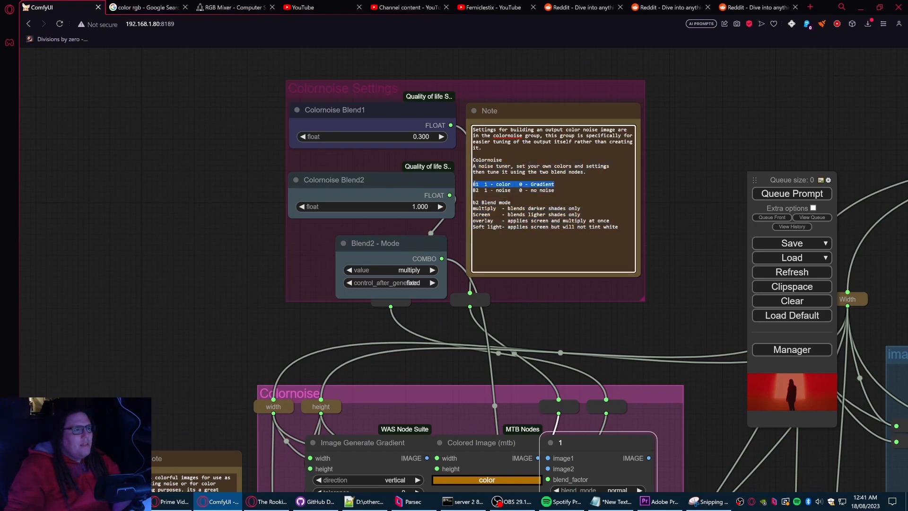
click(492, 185)
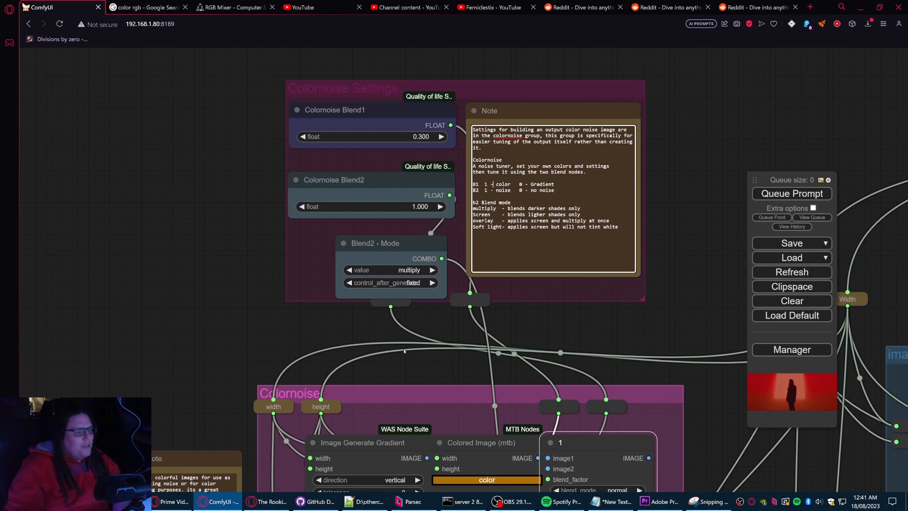
Step: Compare the Blend1 and Blend2 explanations in the settings note with the gradient, color, noise and preview nodes in Colornoise
drag(434, 379, 411, 310)
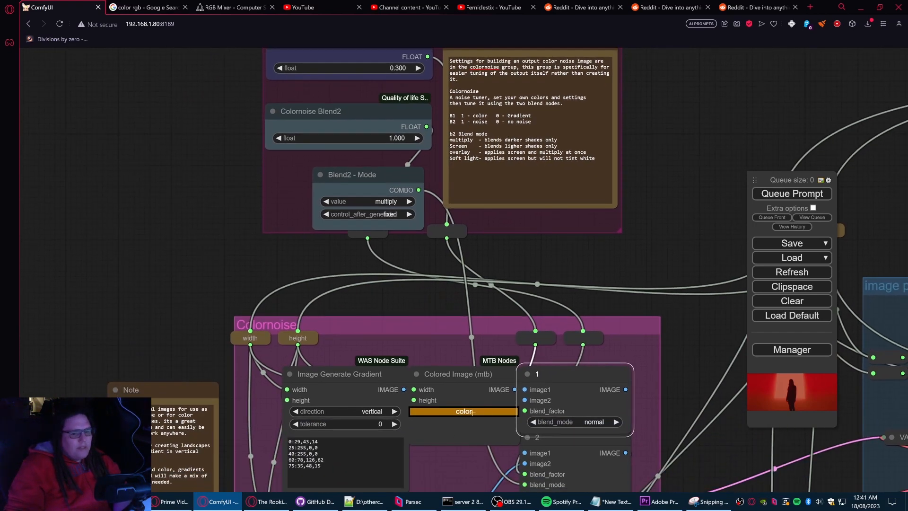
drag(627, 211, 625, 260)
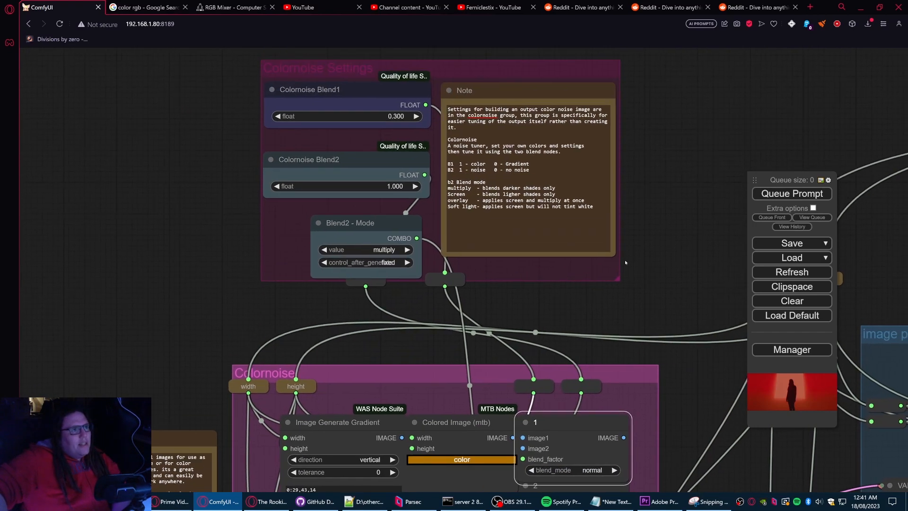
drag(437, 332, 448, 218)
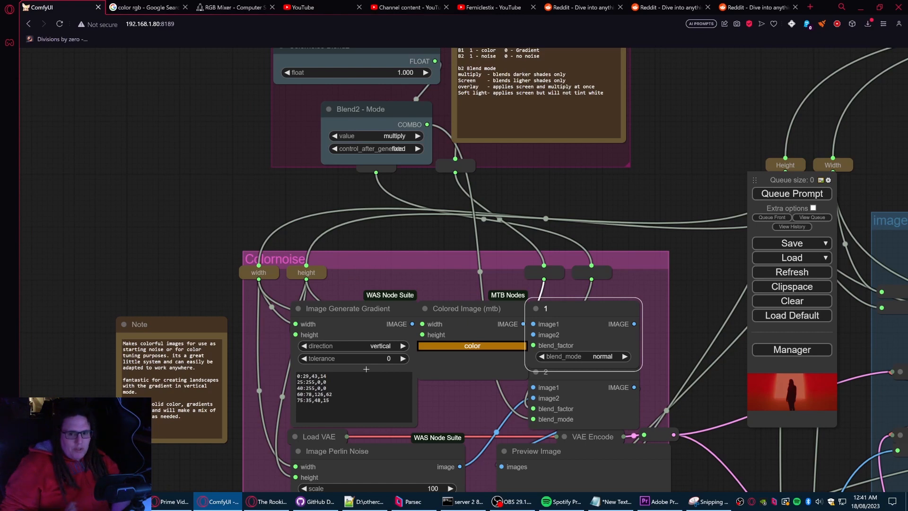
drag(662, 182, 656, 249)
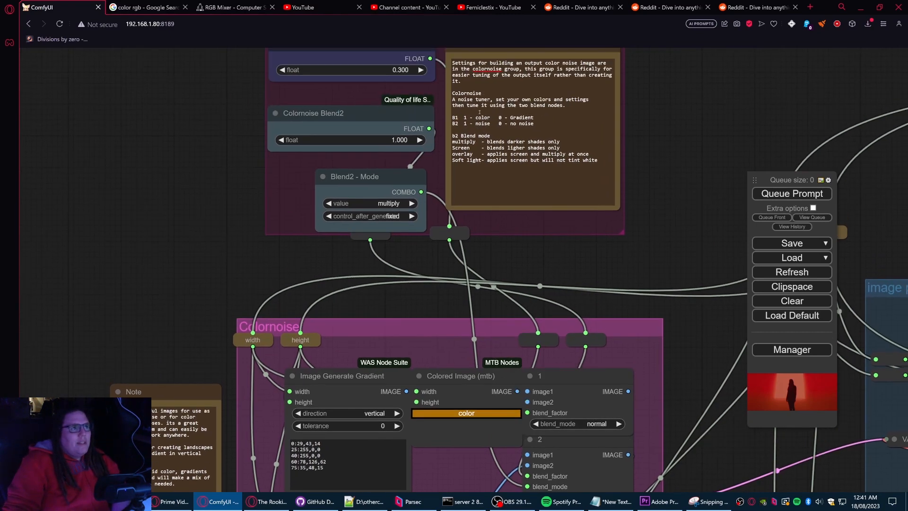
drag(698, 132, 704, 224)
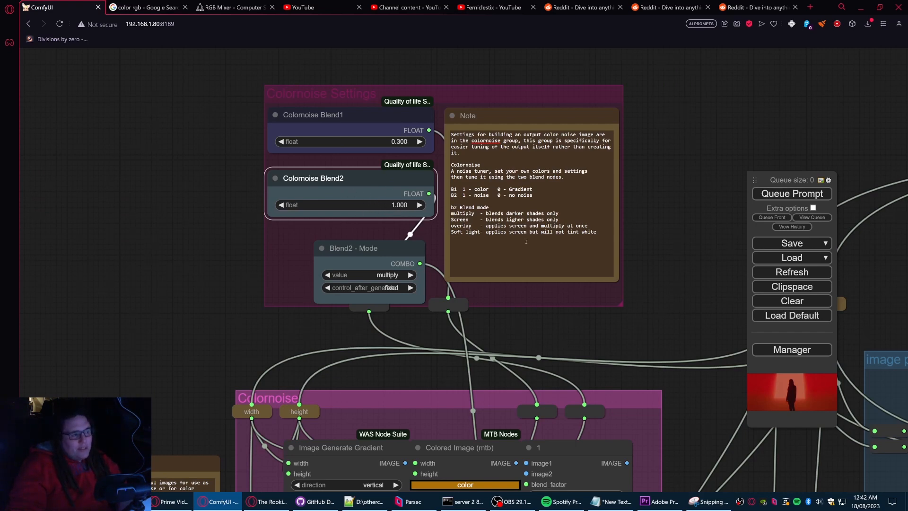
drag(674, 462, 617, 134)
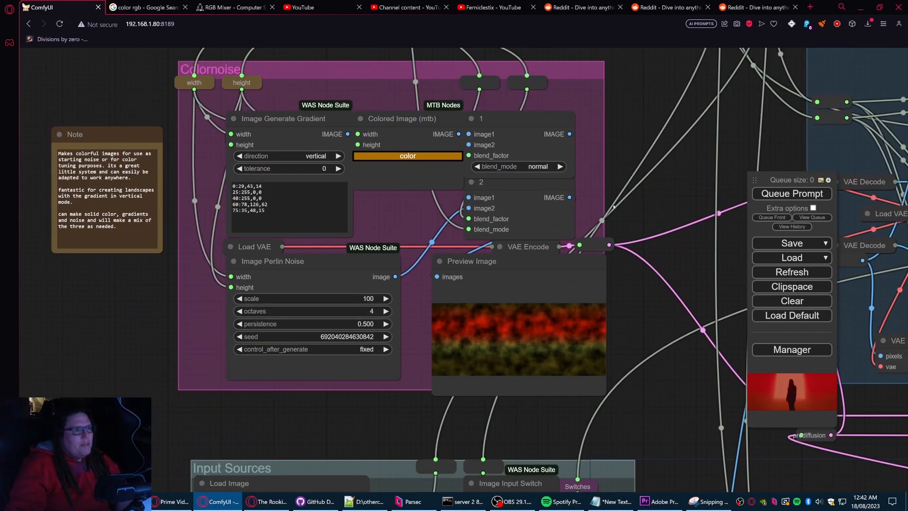
drag(623, 124, 607, 330)
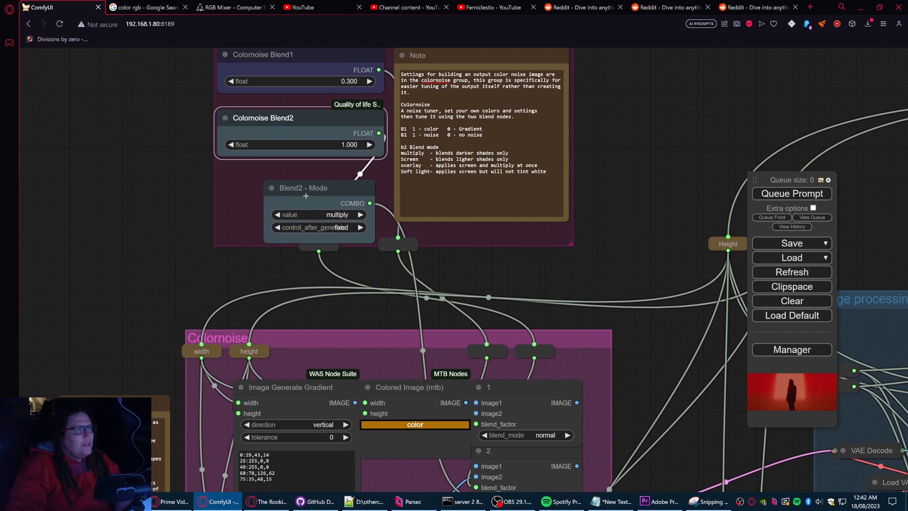
Step: Set the Blend2 - Mode value to normal and queue the prompt
drag(306, 195, 307, 189)
click(328, 209)
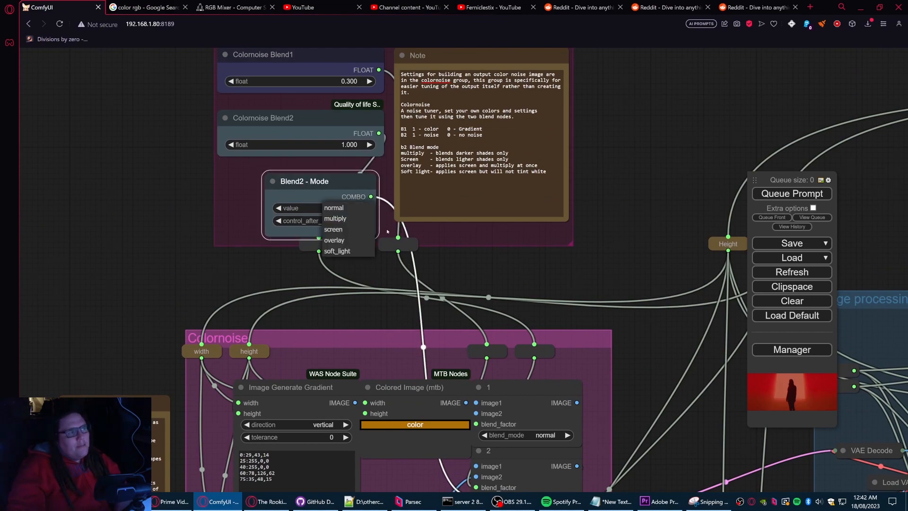
click(334, 208)
scroll(549, 320, down, 2)
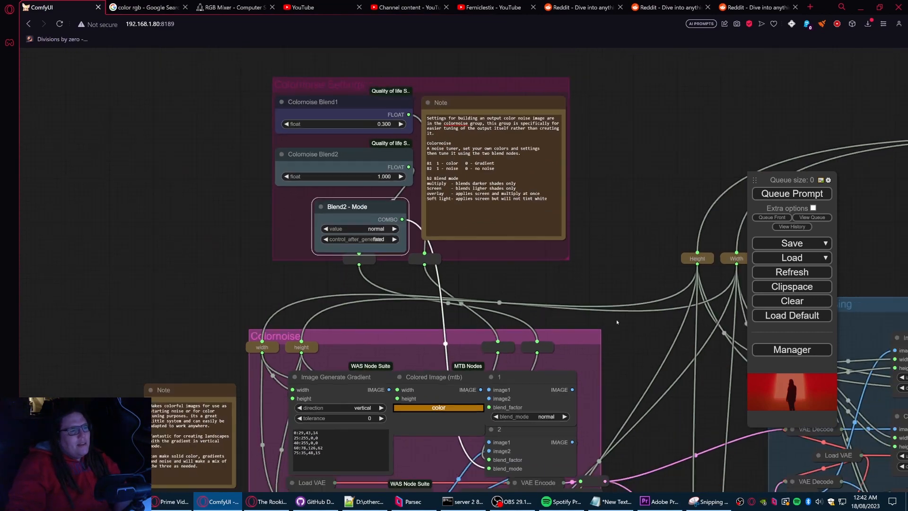
drag(678, 380, 657, 200)
click(772, 196)
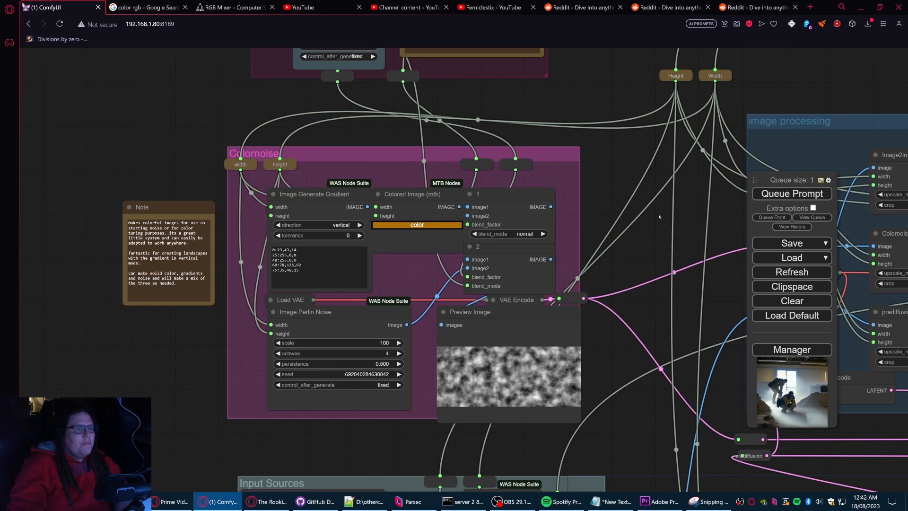
Step: Queue the prompt again with the Blend2 - Mode value set to screen, and open the queue list
drag(658, 214, 675, 336)
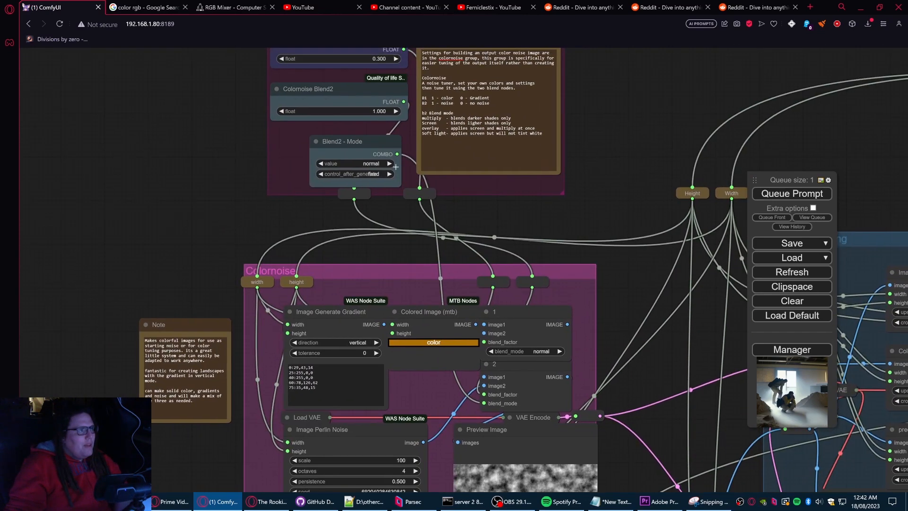
click(364, 164)
click(371, 184)
click(776, 194)
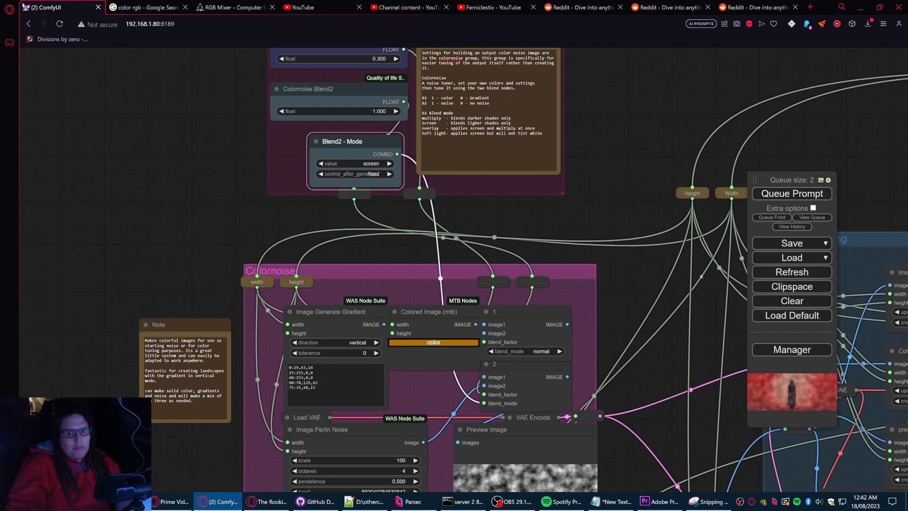
drag(673, 359, 669, 220)
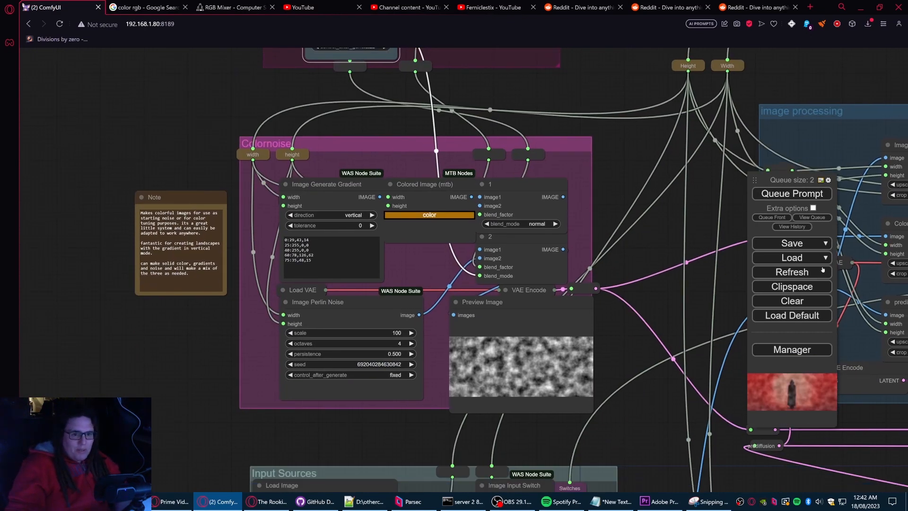
click(818, 218)
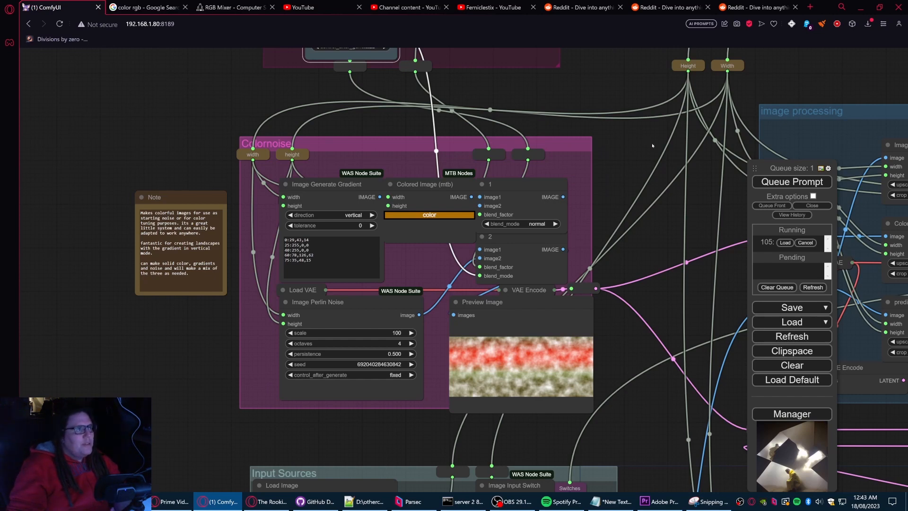
Step: Set the Blend2 - Mode value to multiply and queue the prompt
drag(653, 145, 663, 230)
click(367, 117)
click(393, 132)
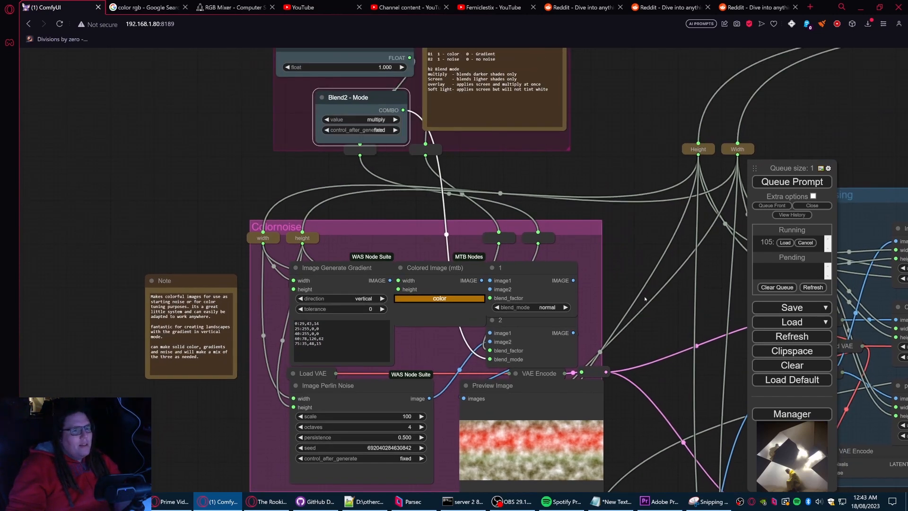
drag(645, 298, 643, 193)
click(782, 182)
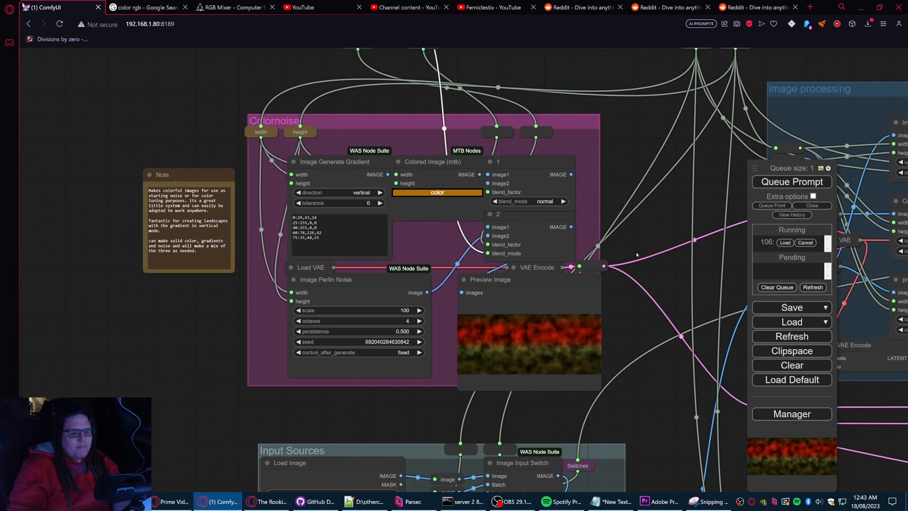
Step: Shift the Colornoise Preview Image node slightly to the left and select the reroute after VAE Encode to highlight its links
drag(649, 384, 580, 184)
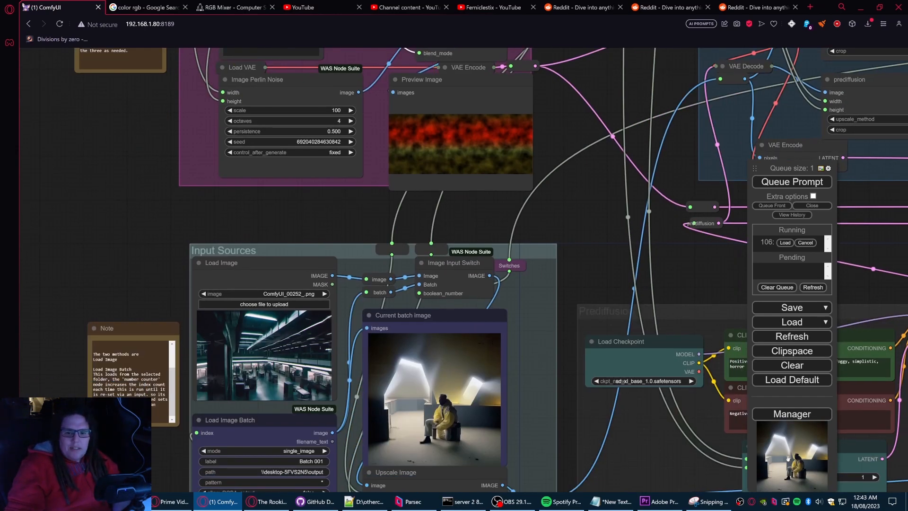
drag(533, 453, 528, 396)
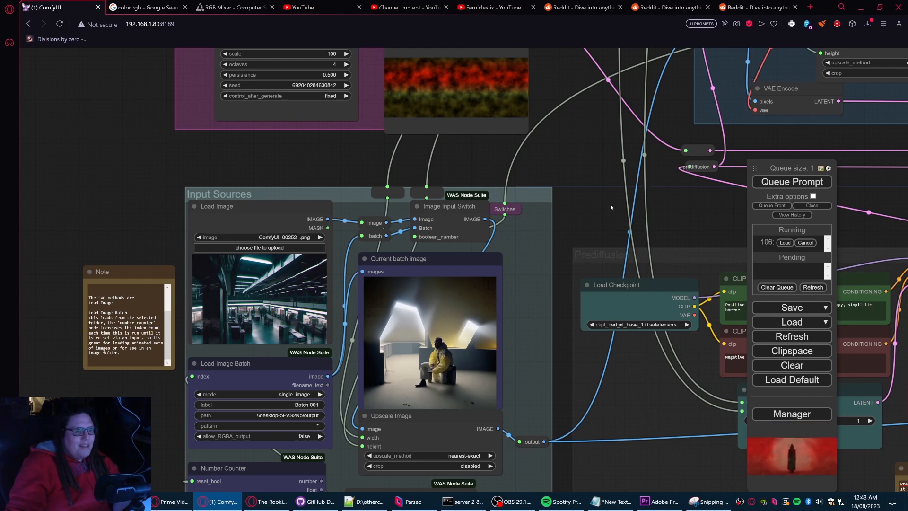
drag(591, 146, 570, 401)
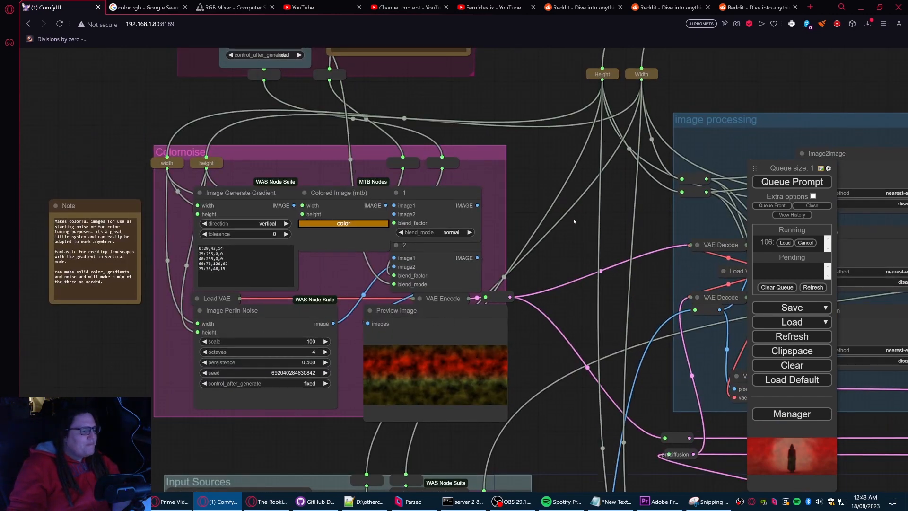
drag(417, 323, 405, 324)
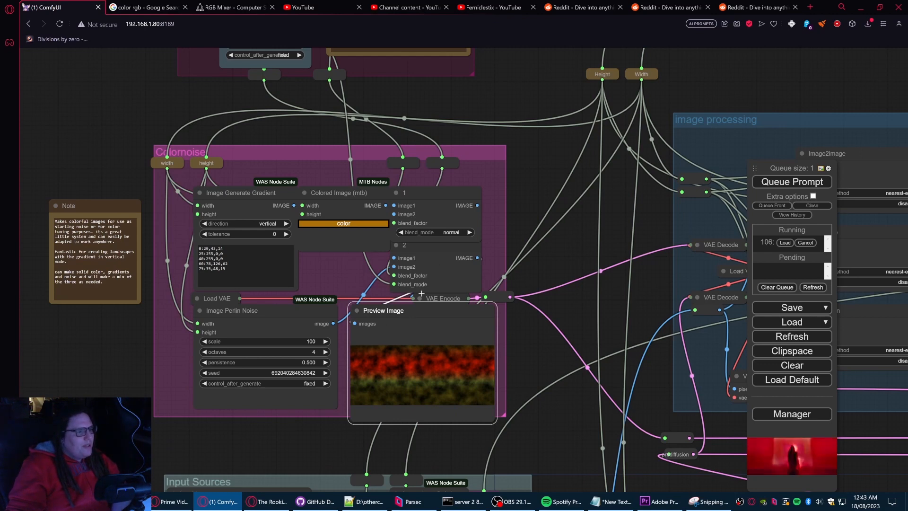
mouse_move(499, 300)
mouse_down()
mouse_move(555, 270)
mouse_move(494, 289)
mouse_move(494, 301)
mouse_move(509, 298)
mouse_up()
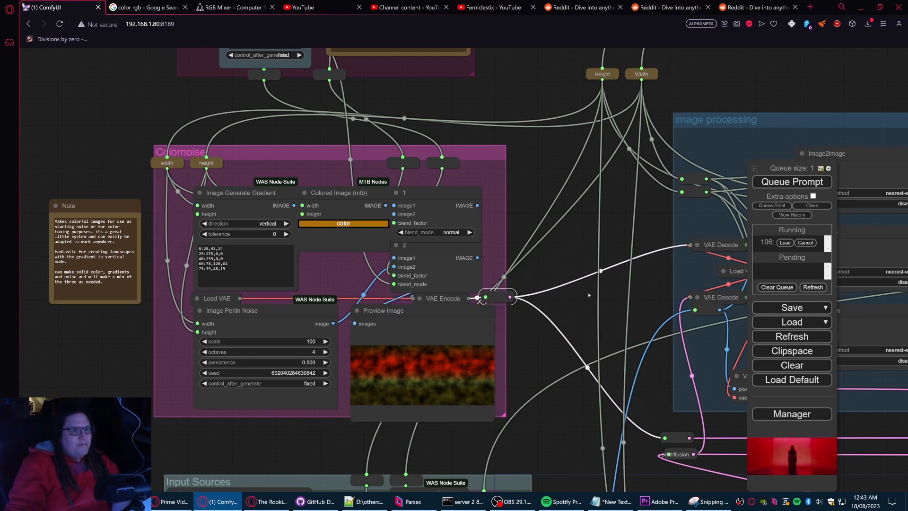
Step: Trace the Colornoise and prediffusion latent links past the image processing group to the Initial Inputs Block
drag(586, 287, 498, 277)
scroll(407, 307, down, 3)
drag(476, 316, 354, 305)
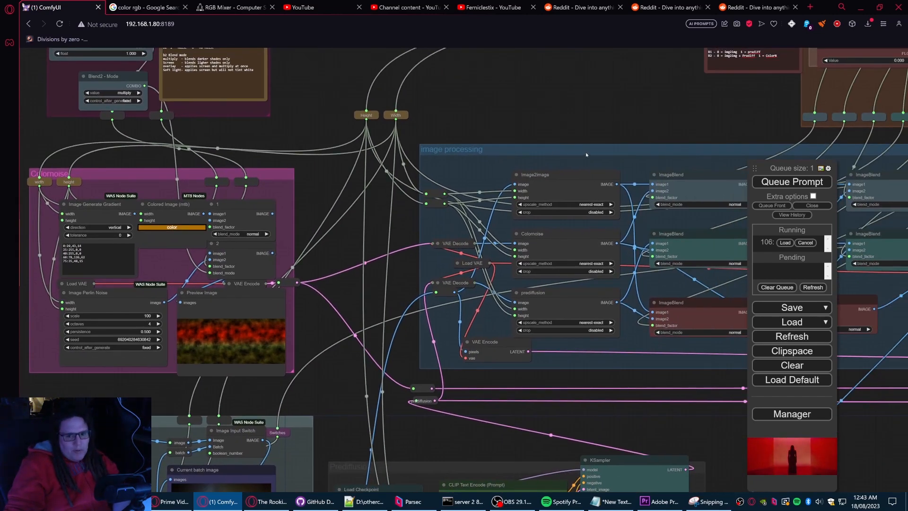
drag(444, 430, 453, 275)
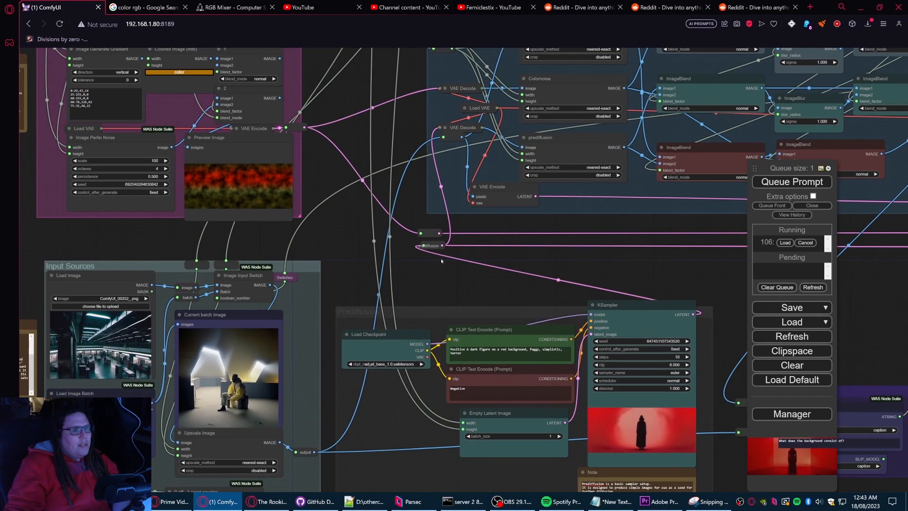
drag(566, 269, 267, 278)
drag(661, 262, 368, 276)
drag(542, 269, 304, 407)
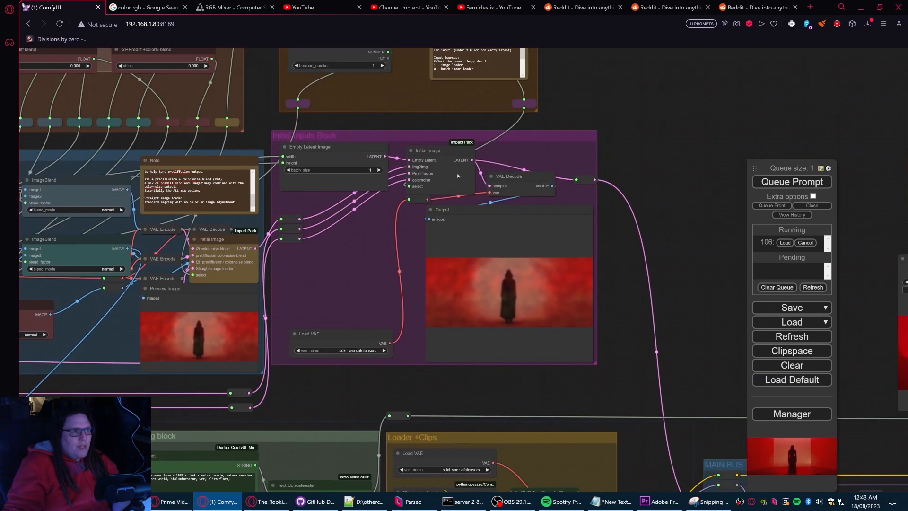
Step: Move the latent output reroute at the edge of the Initial Inputs Block slightly upward
drag(645, 147, 675, 192)
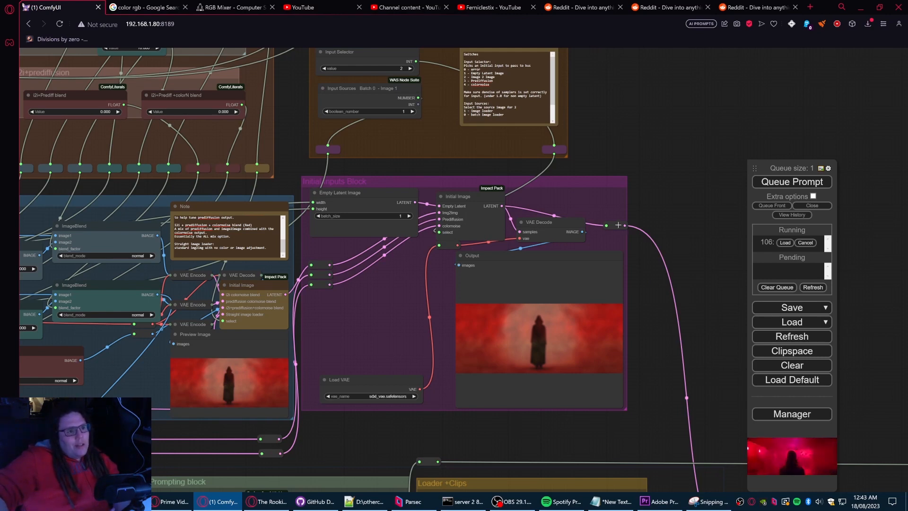
drag(620, 225, 620, 203)
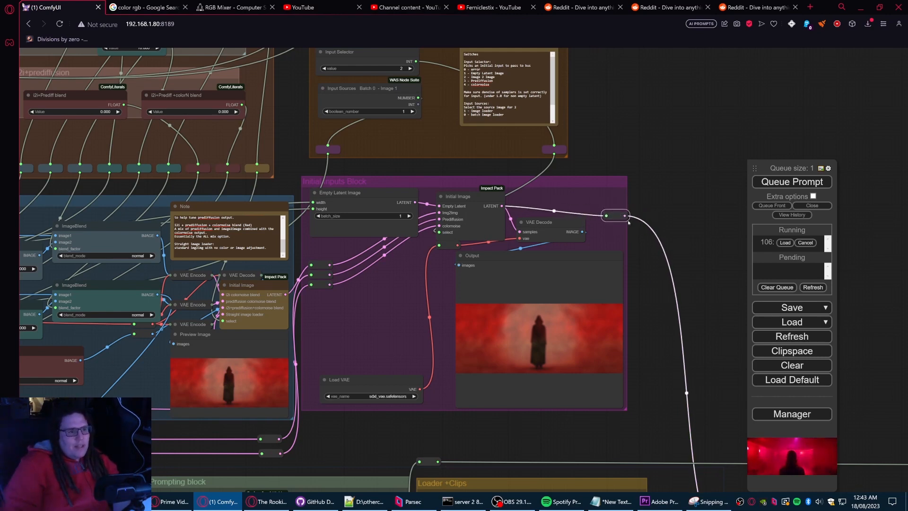
drag(689, 288, 651, 305)
drag(635, 183, 691, 188)
drag(616, 157, 664, 173)
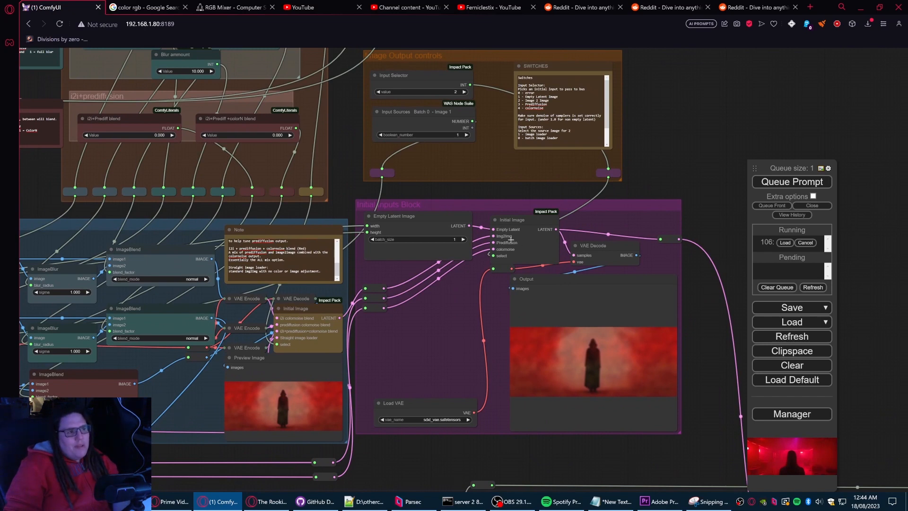
Step: Examine the Initial Image switch's Empty Latent, Img2Img, Prediffusion and colornoise inputs in the Initial Inputs Block
scroll(511, 238, up, 8)
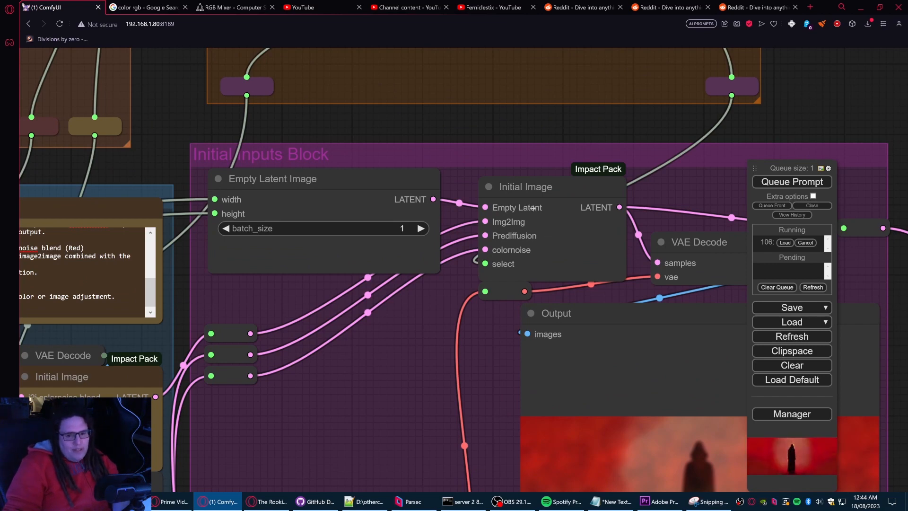
click(504, 224)
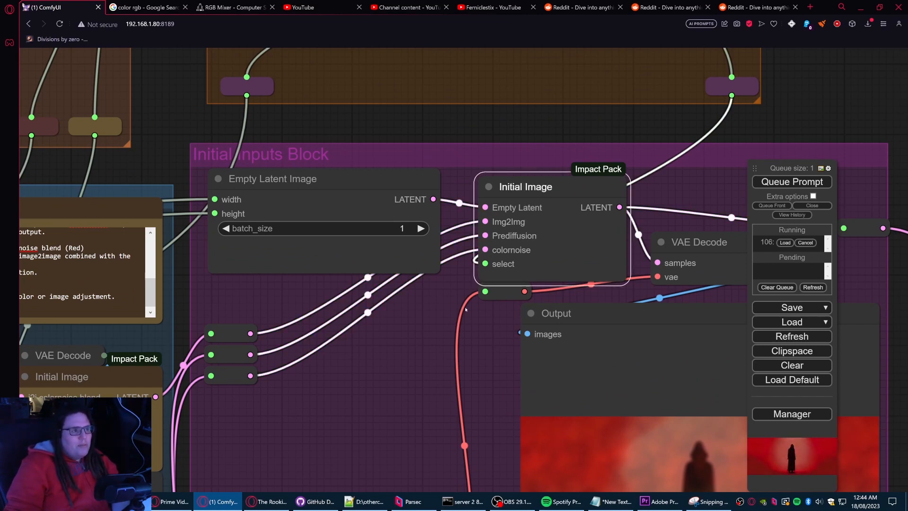
scroll(435, 271, down, 10)
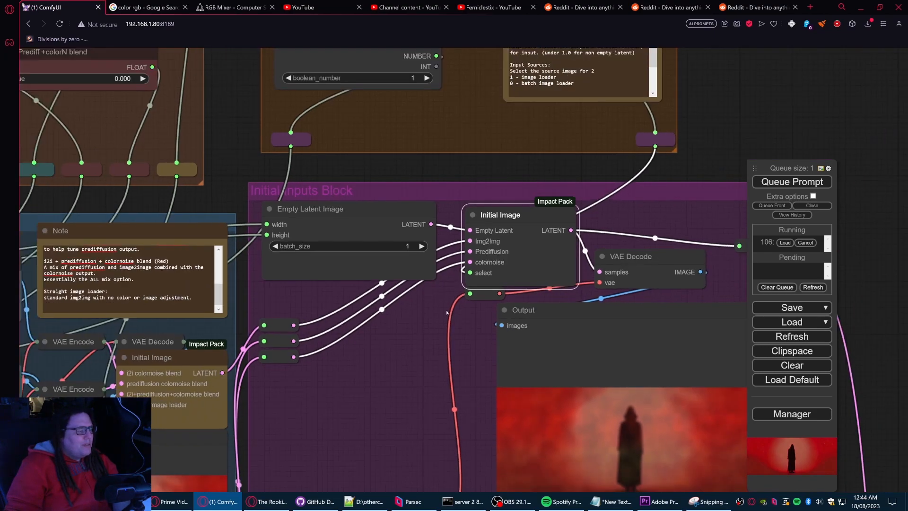
scroll(678, 300, up, 8)
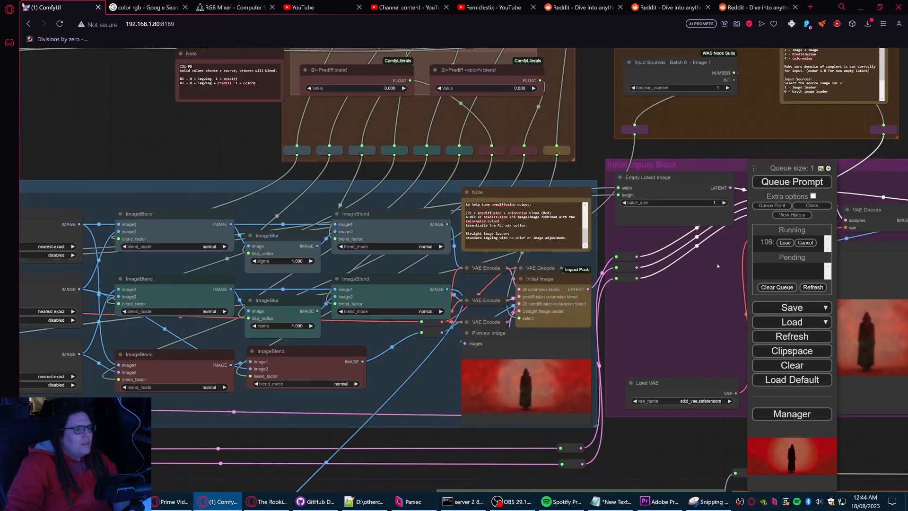
scroll(589, 240, up, 3)
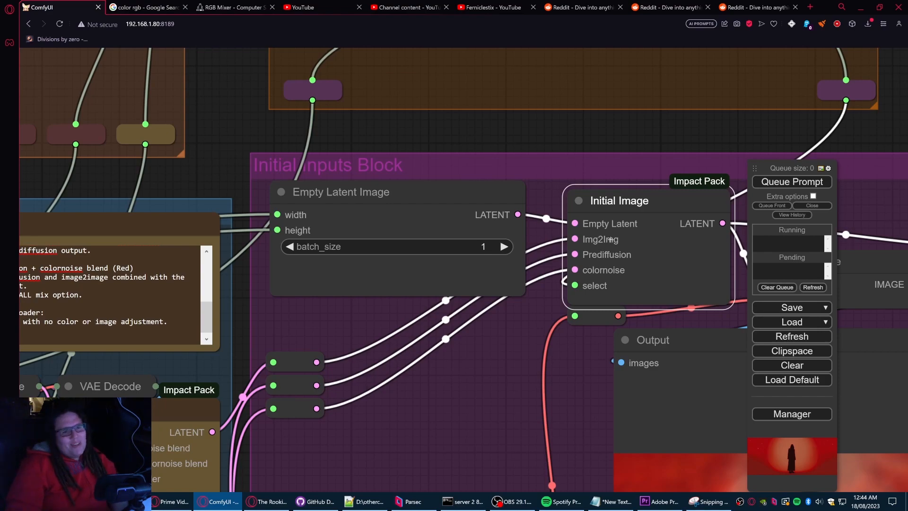
scroll(583, 284, down, 1)
drag(525, 341, 584, 297)
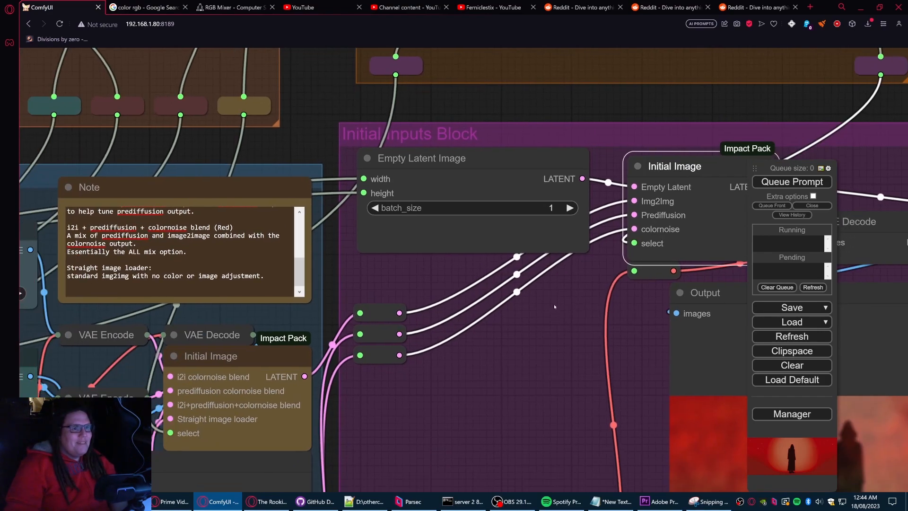
Step: Examine the image processing group's blend chains and the links that carry its output into the Initial Inputs Block
scroll(555, 307, down, 4)
drag(541, 362, 646, 296)
scroll(645, 323, down, 1)
scroll(645, 325, down, 1)
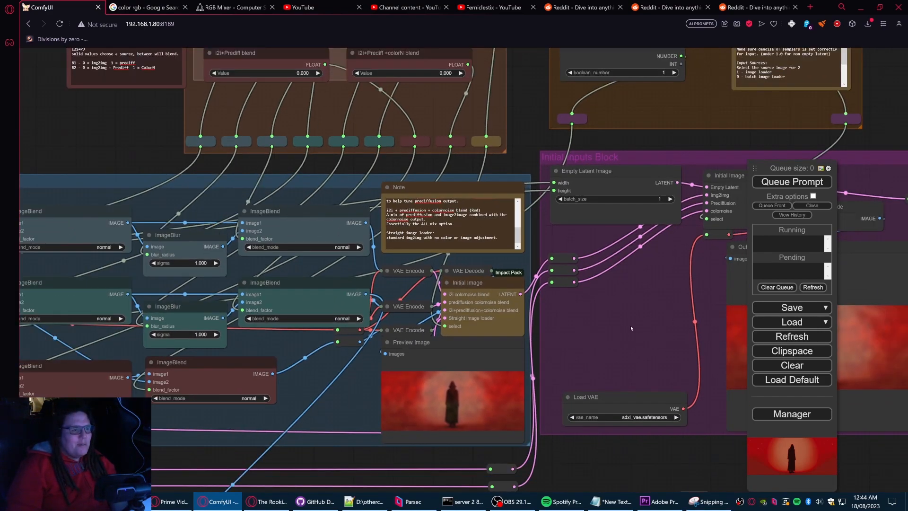
drag(559, 353, 580, 312)
scroll(614, 312, down, 3)
drag(449, 350, 481, 348)
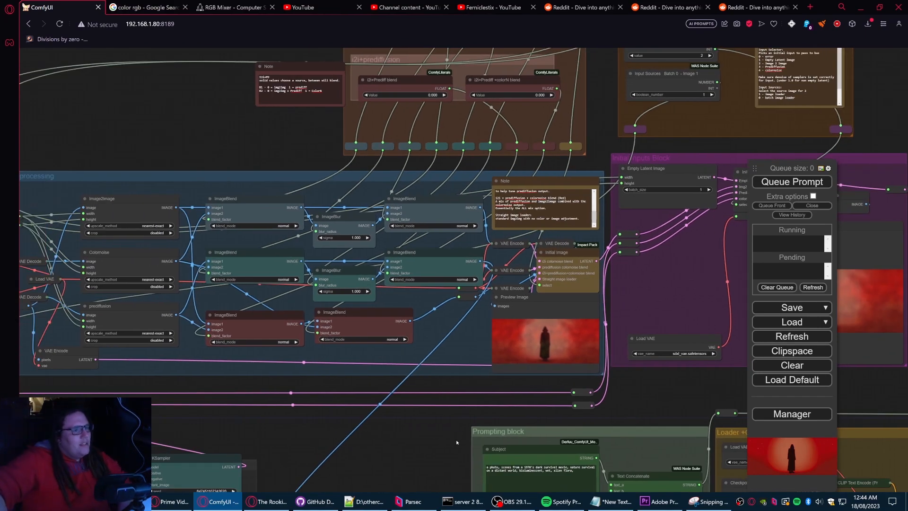
drag(375, 445, 646, 374)
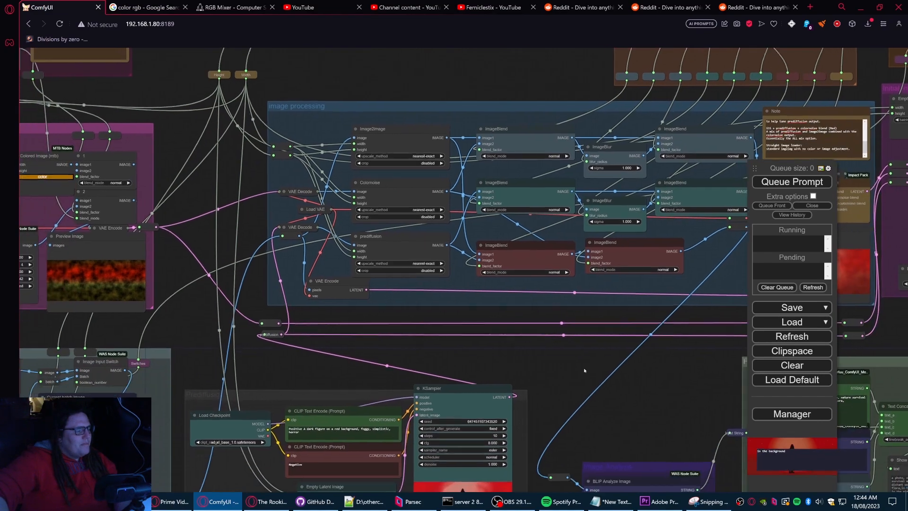
scroll(590, 326, down, 1)
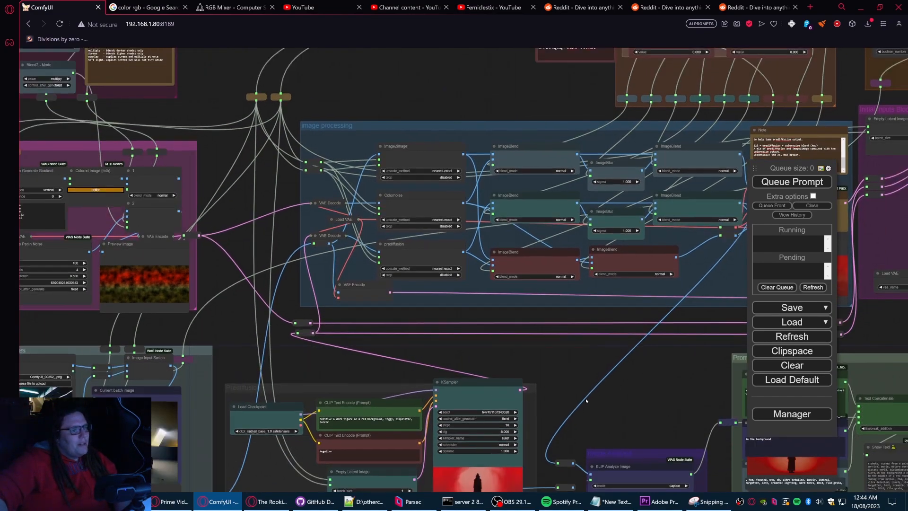
drag(688, 346, 482, 389)
drag(719, 260, 503, 275)
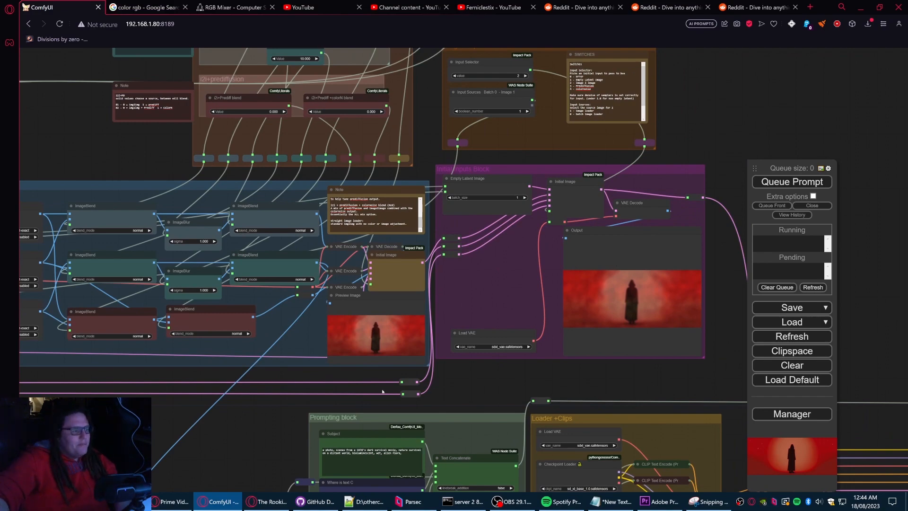
Step: Compare the Colornoise, Input Sources and Prediffusion groups and follow their outputs into image processing
drag(315, 390, 907, 336)
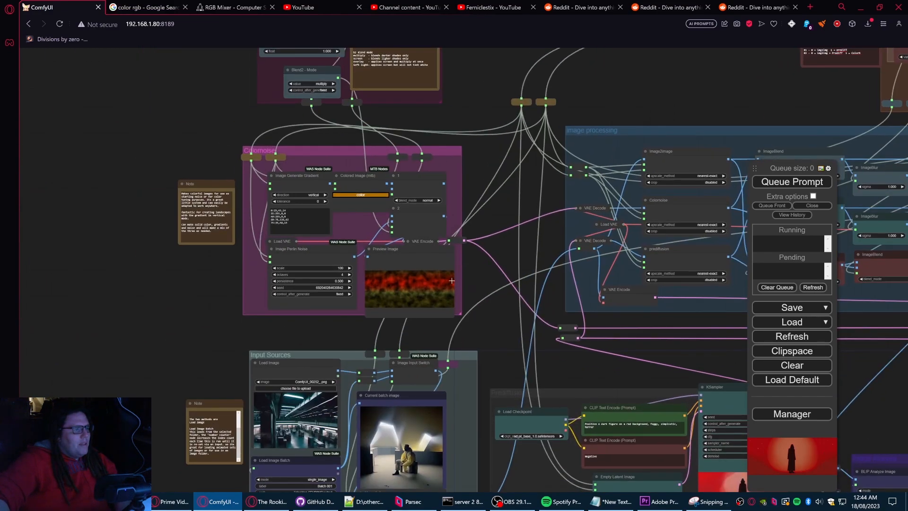
drag(496, 323, 504, 221)
drag(497, 335, 496, 270)
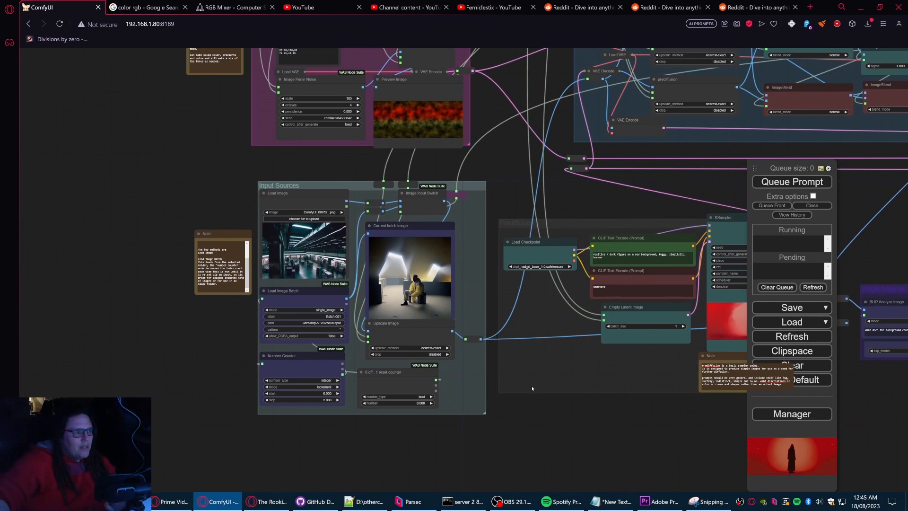
scroll(382, 315, up, 3)
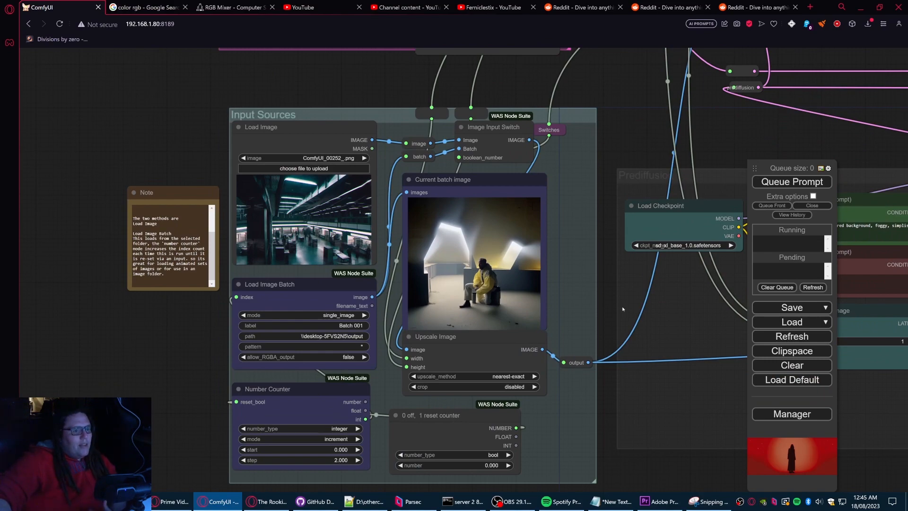
drag(606, 343, 460, 443)
scroll(525, 303, down, 3)
drag(611, 261, 468, 350)
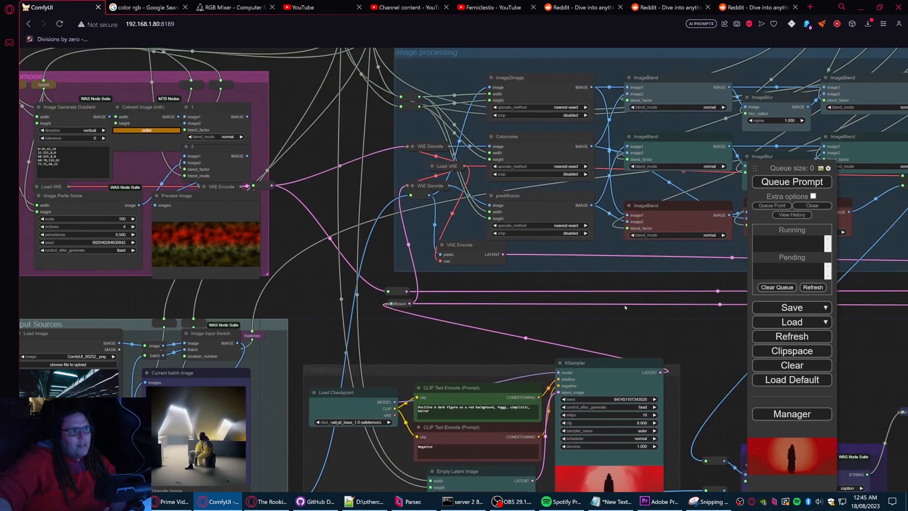
drag(588, 128, 532, 187)
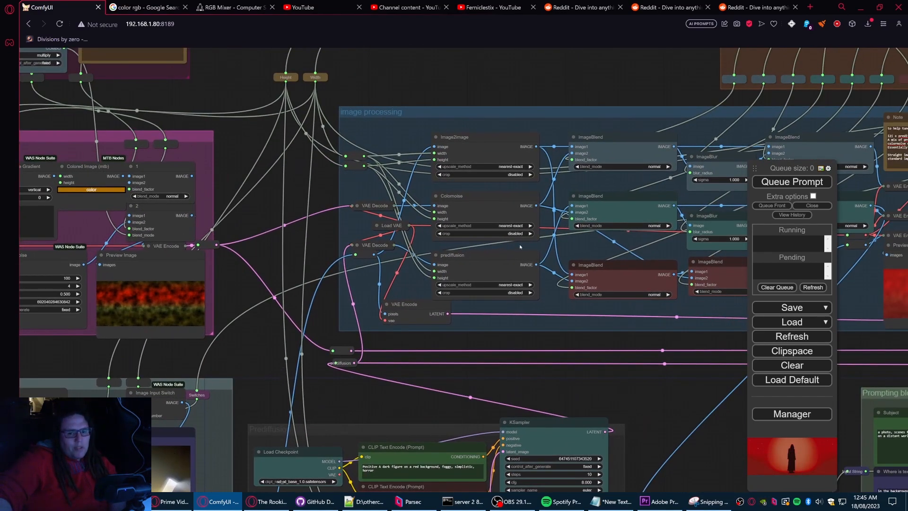
drag(650, 374, 703, 229)
scroll(704, 229, down, 2)
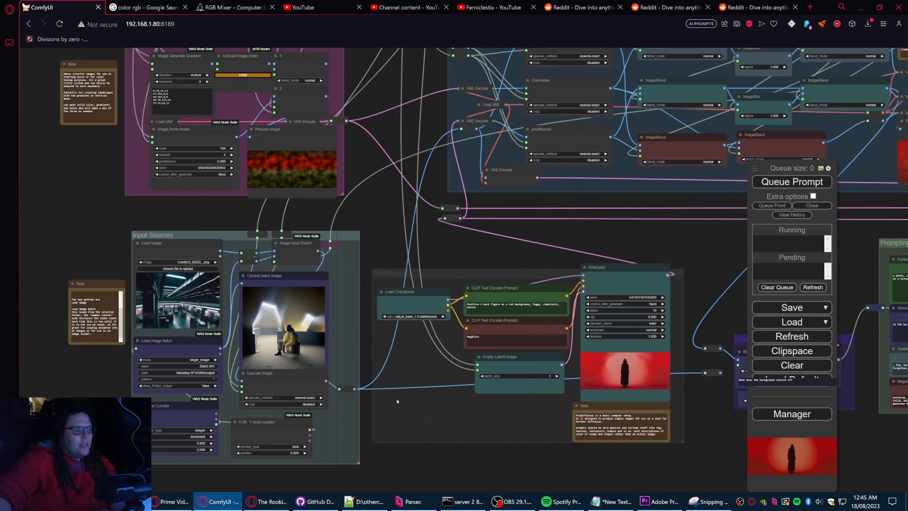
Step: Connect the Input Sources image reroute to the image input of BLIP Analyze Image in the Image Analysis group
drag(509, 454, 287, 401)
scroll(575, 334, up, 5)
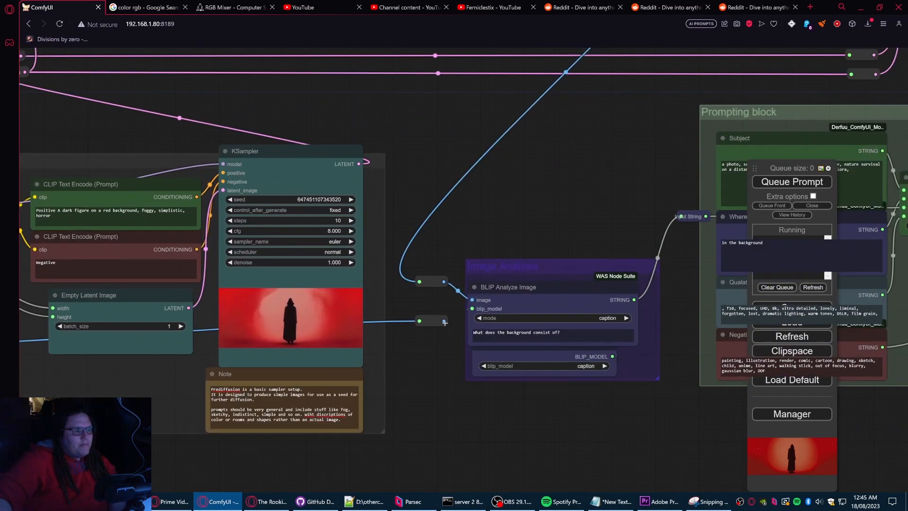
drag(445, 323, 474, 300)
drag(542, 276, 479, 283)
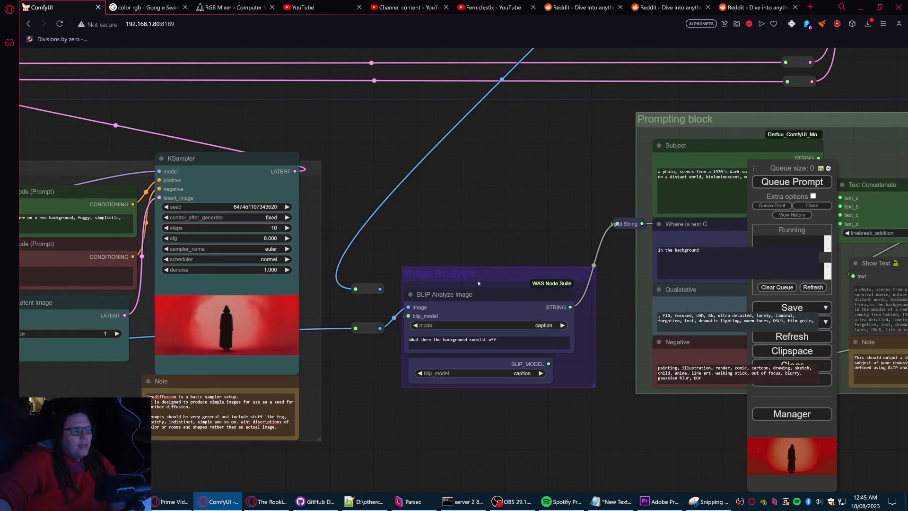
scroll(478, 283, up, 4)
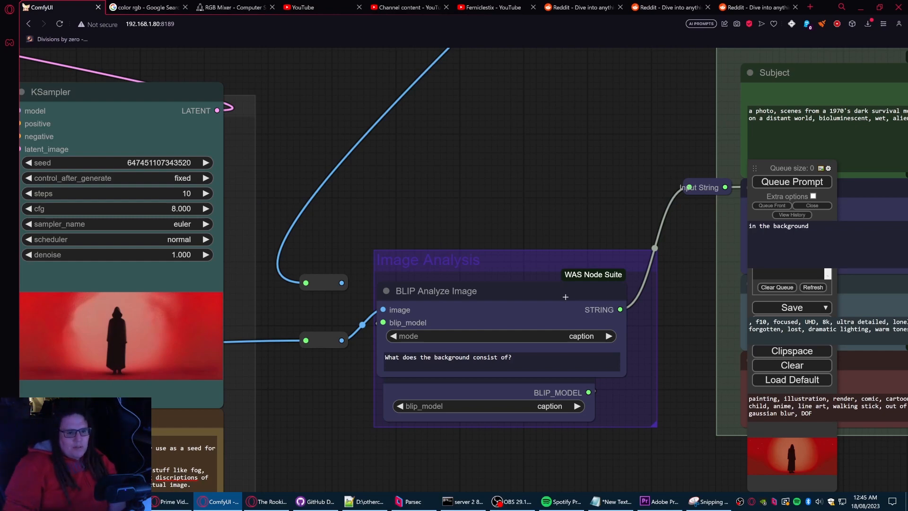
Step: Add a Show Text node fed by BLIP Analyze Image's STRING output and place it below the Image Analysis group
drag(558, 197, 428, 170)
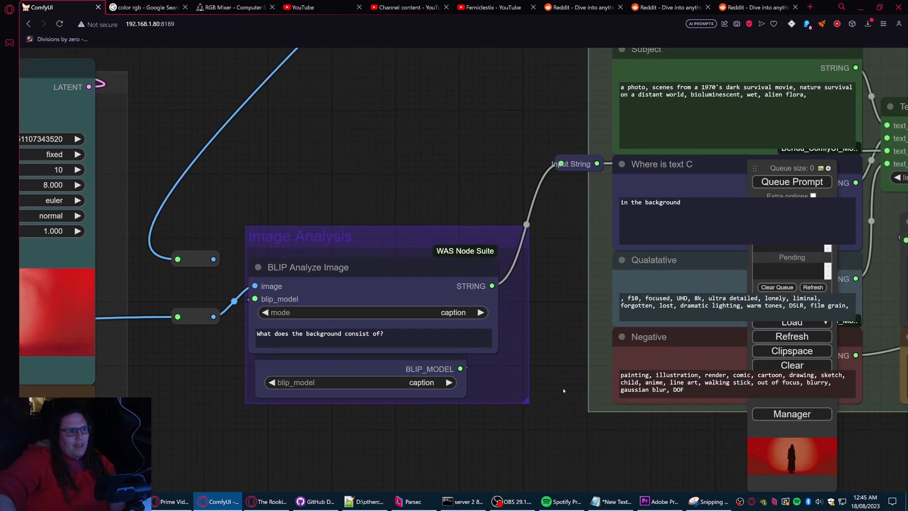
drag(558, 365, 536, 339)
drag(470, 257, 257, 373)
click(294, 417)
drag(335, 376, 319, 407)
drag(516, 385, 731, 289)
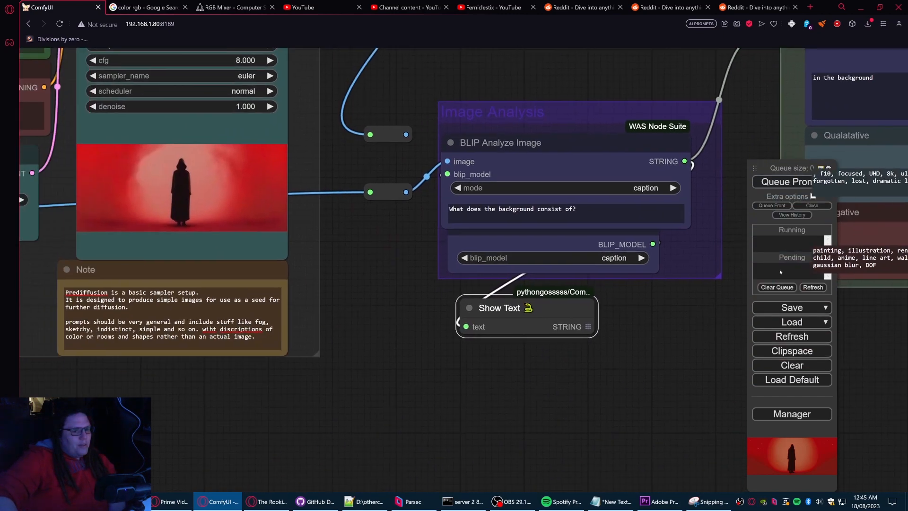
Step: Queue the prompt to run BLIP analysis, then enlarge the Show Text node and reposition it below the Image Analysis group
click(785, 181)
drag(678, 333, 606, 349)
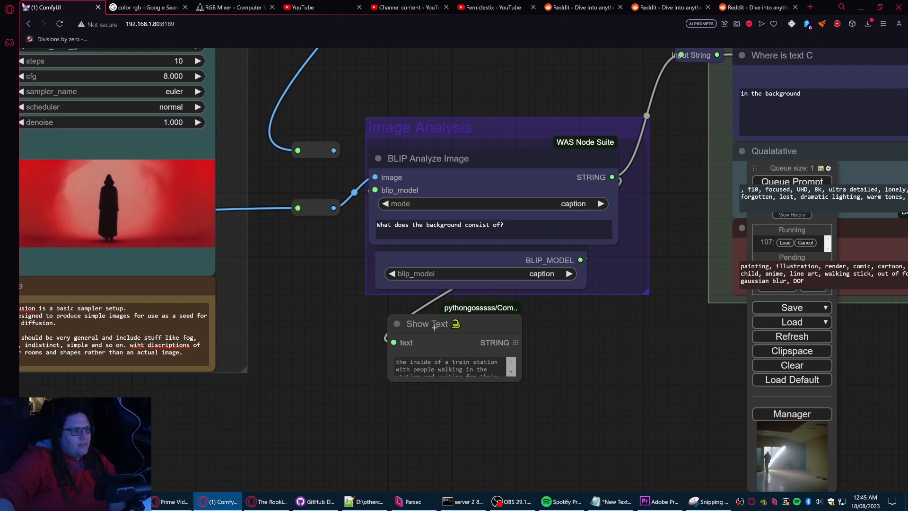
drag(520, 379, 560, 428)
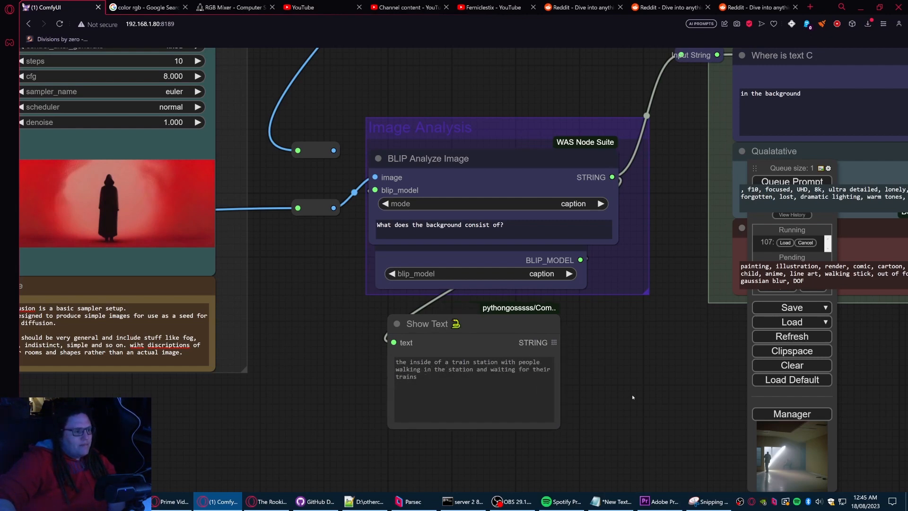
drag(513, 328, 531, 328)
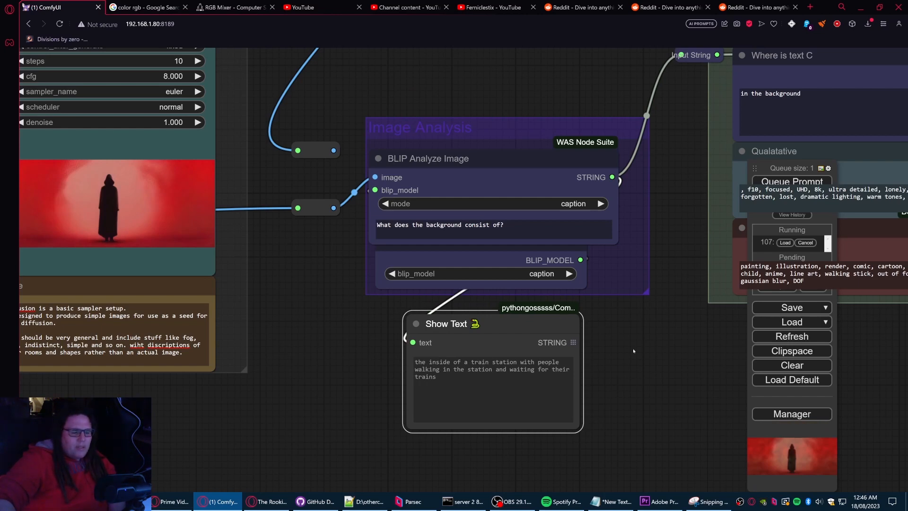
scroll(511, 313, up, 3)
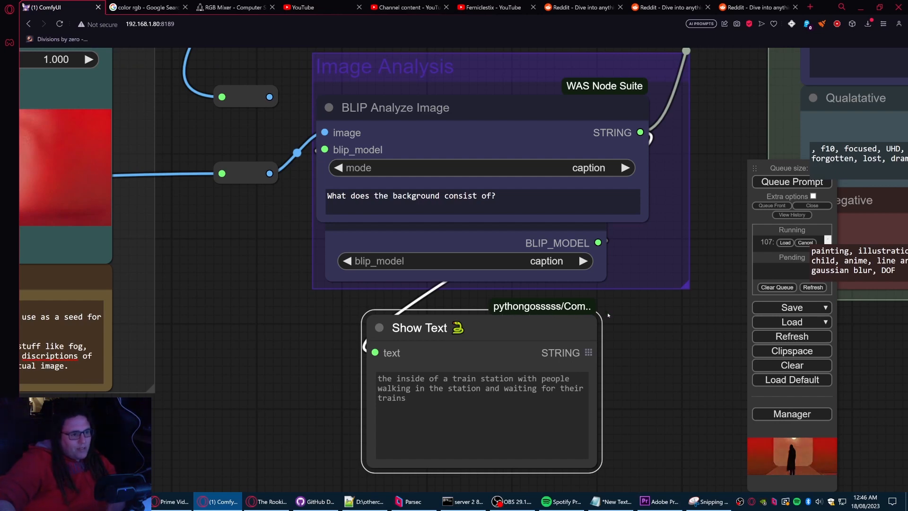
click(792, 414)
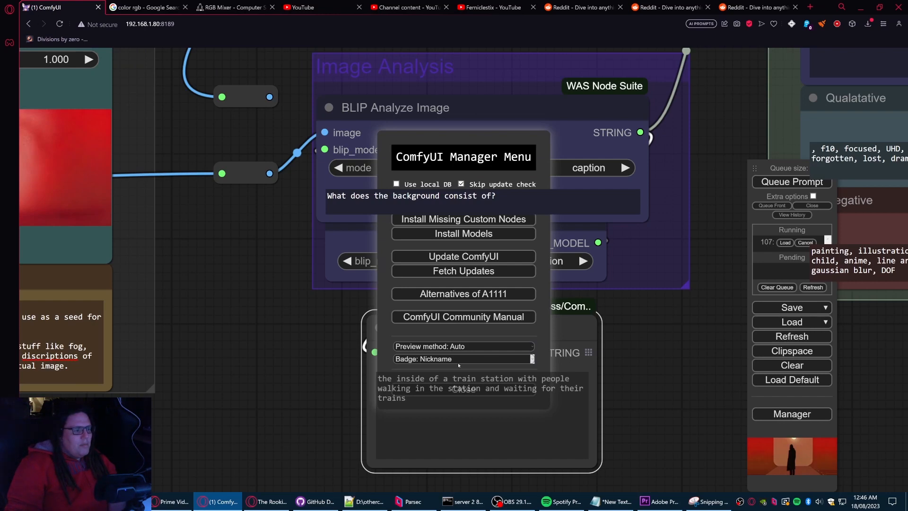
click(478, 391)
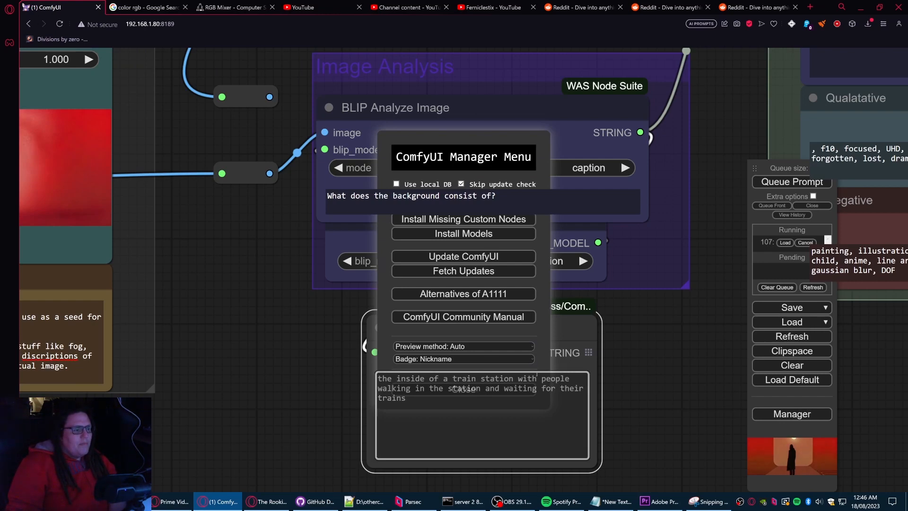
drag(537, 374, 378, 227)
click(464, 387)
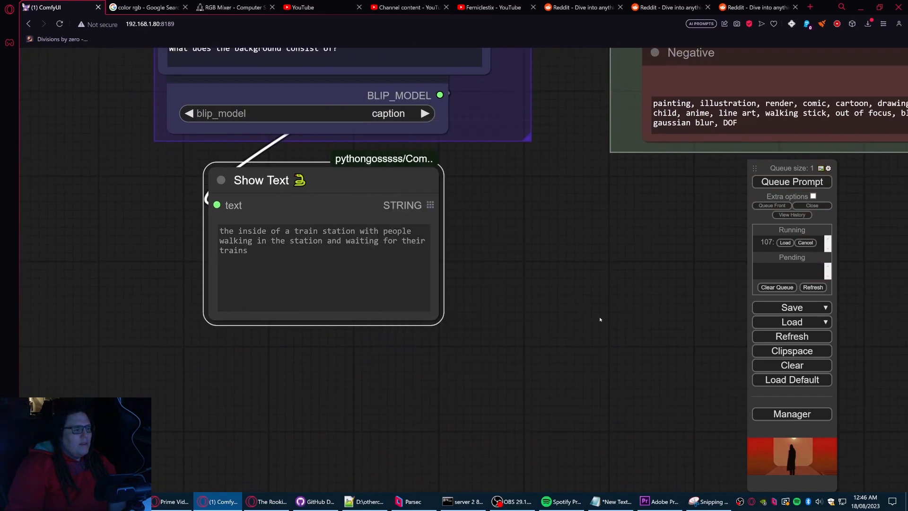
Step: Move the Show Text node up against the Image Analysis group and highlight its full caption text
drag(493, 257, 658, 349)
drag(446, 281, 446, 256)
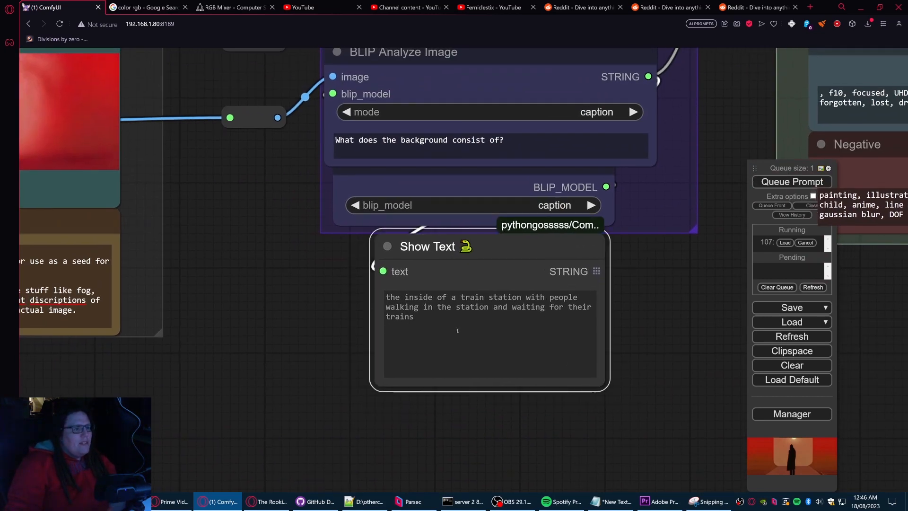
drag(457, 330, 444, 208)
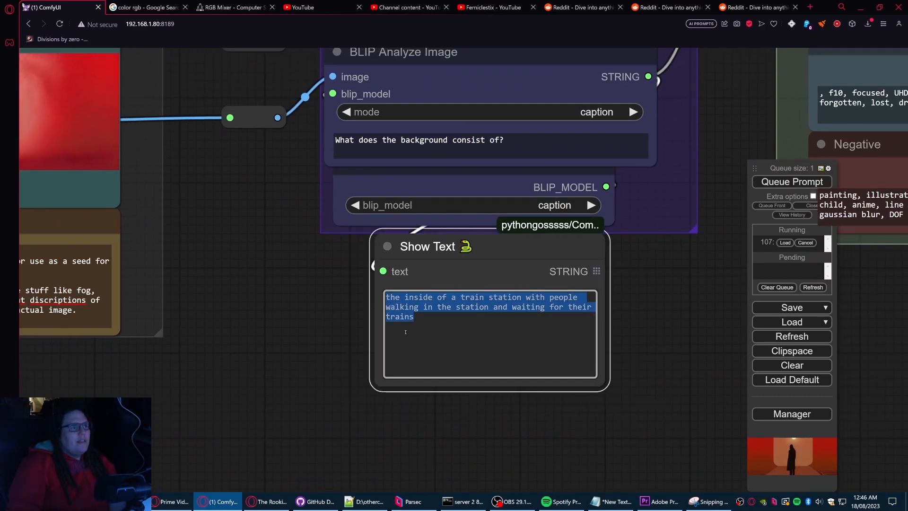
Step: Compare the image previews in the Input Sources group with the BLIP caption in the Show Text node
scroll(368, 331, down, 1)
drag(308, 351, 775, 368)
scroll(587, 380, down, 4)
drag(226, 357, 682, 404)
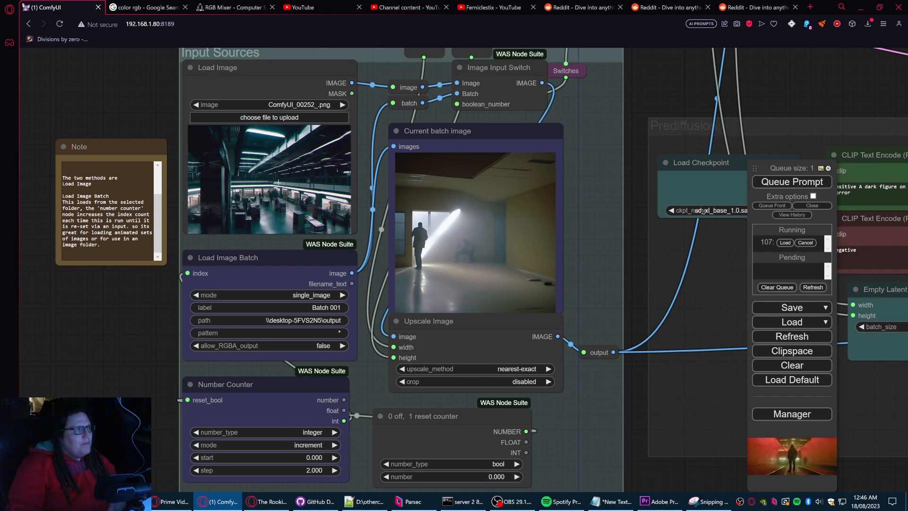
scroll(677, 390, down, 1)
drag(689, 399, 411, 245)
drag(738, 354, 491, 339)
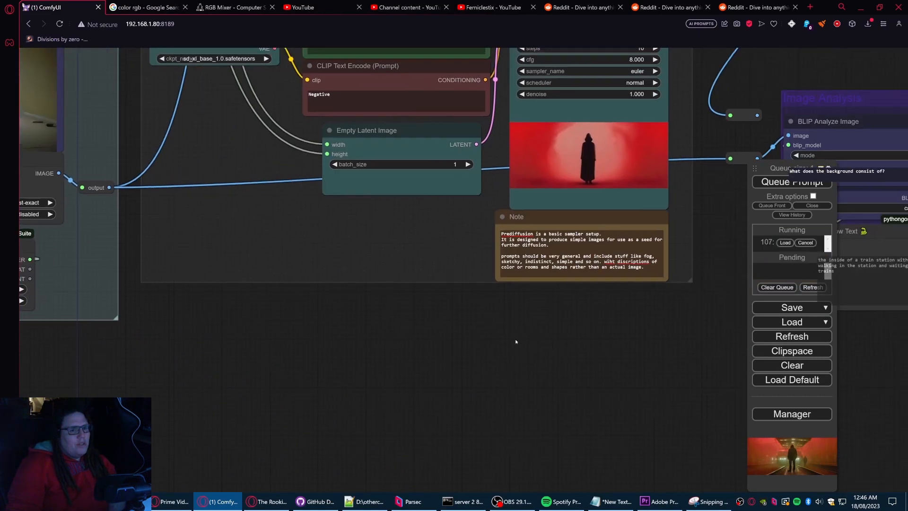
drag(738, 380, 407, 345)
drag(634, 293, 627, 364)
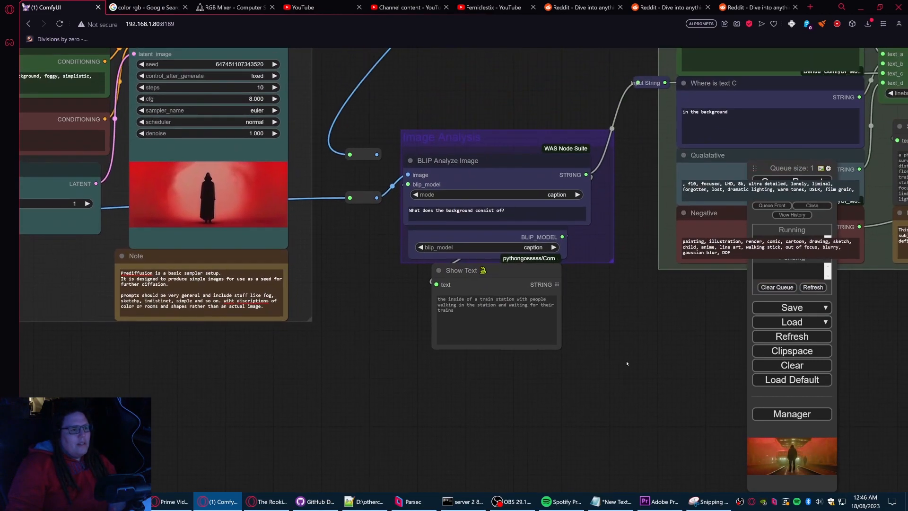
scroll(447, 300, up, 3)
drag(443, 299, 511, 311)
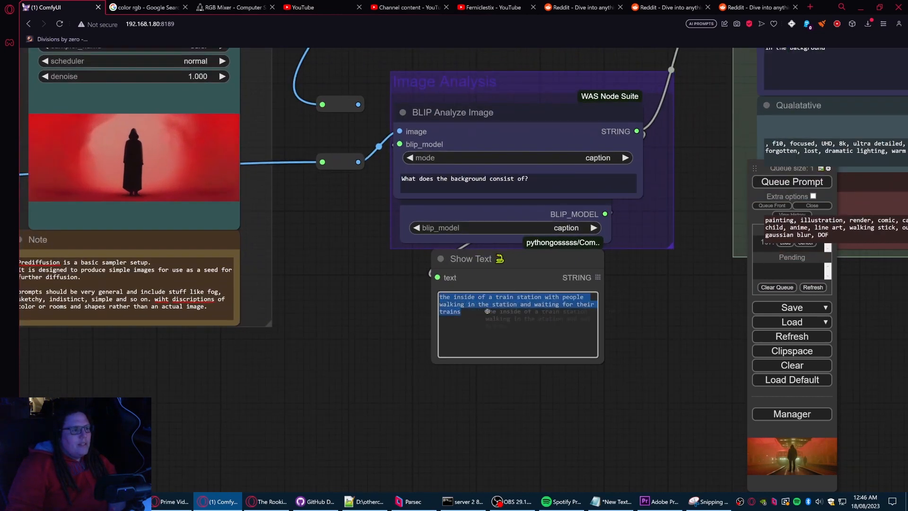
click(487, 312)
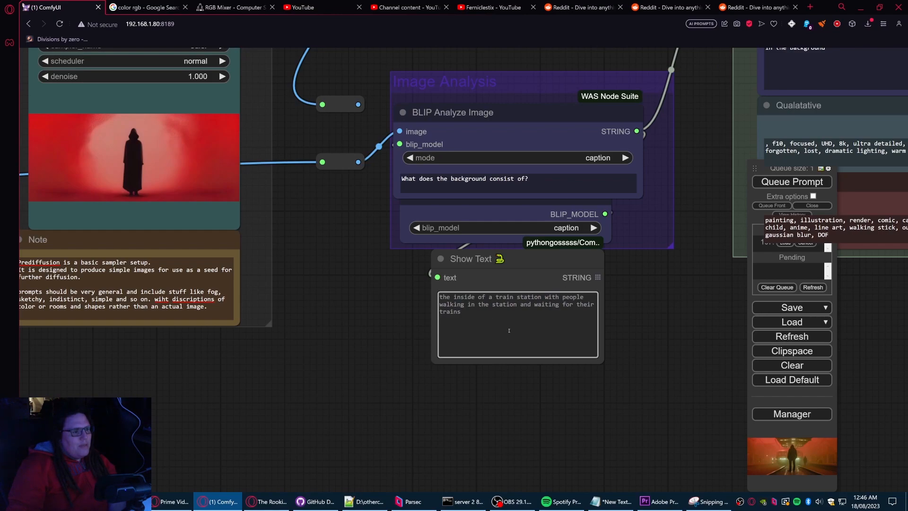
click(495, 377)
Step: Examine the Load Image picture in the Input Sources group up close against the generated caption
scroll(492, 377, down, 3)
drag(264, 369, 660, 384)
scroll(658, 385, down, 2)
drag(353, 398, 744, 433)
scroll(347, 171, up, 10)
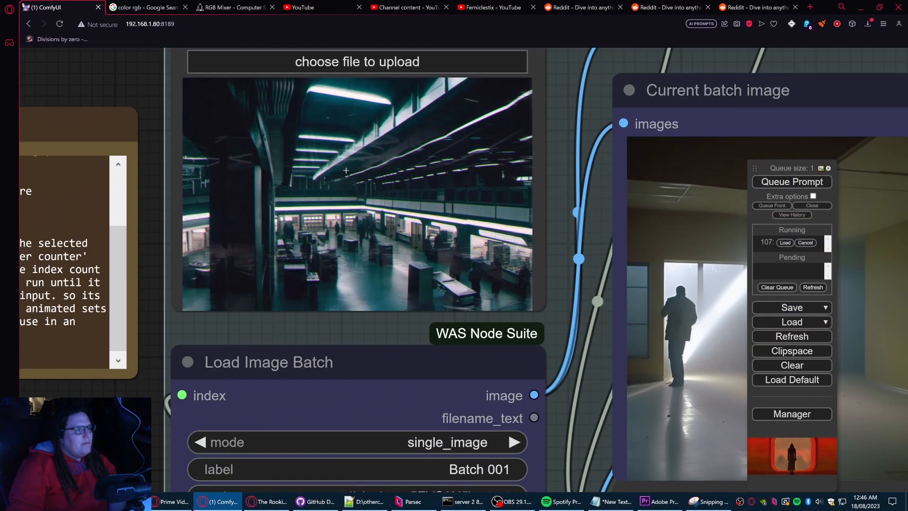
scroll(347, 170, up, 2)
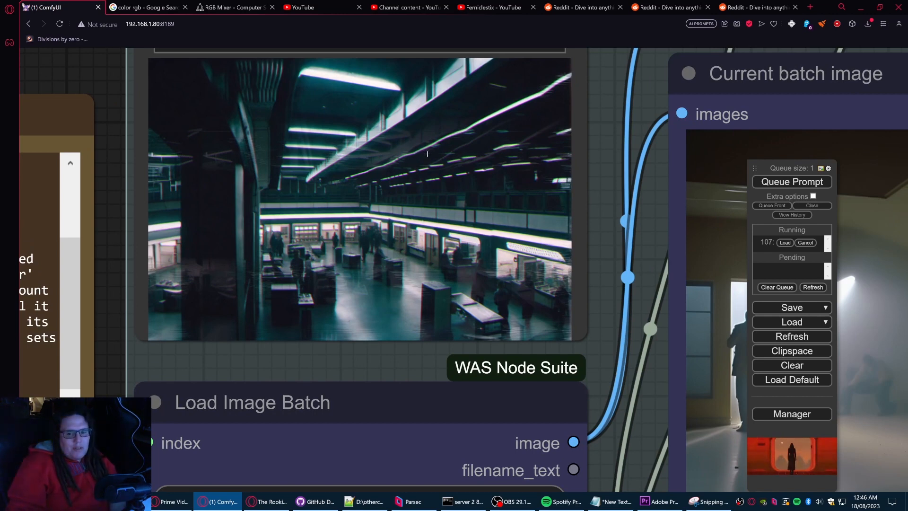
scroll(423, 154, down, 6)
scroll(481, 157, down, 2)
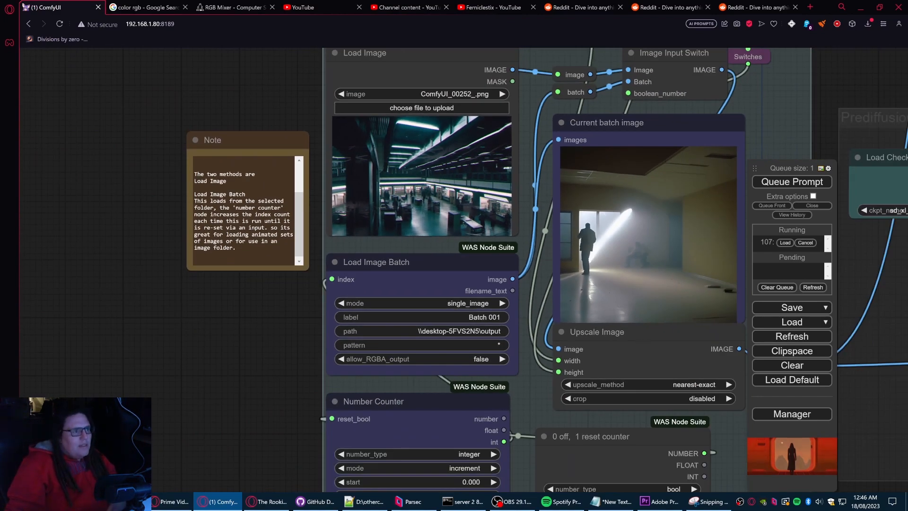
Step: Shift the Input String reroute slightly away from the Prompting block, toward the Image Analysis group
scroll(487, 235, down, 3)
drag(616, 452, 341, 406)
mouse_move(612, 426)
mouse_down()
mouse_move(381, 422)
mouse_move(344, 444)
mouse_up()
drag(481, 440, 371, 431)
drag(672, 382, 443, 422)
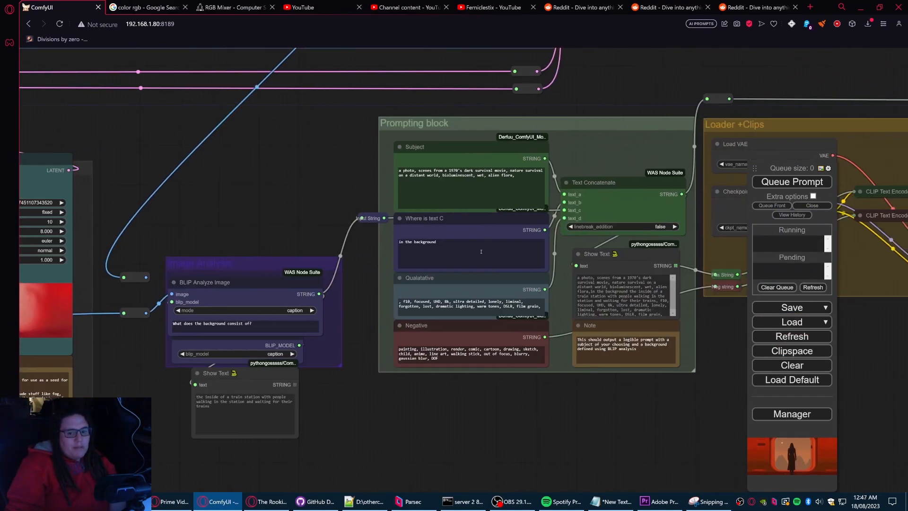
drag(374, 214, 363, 214)
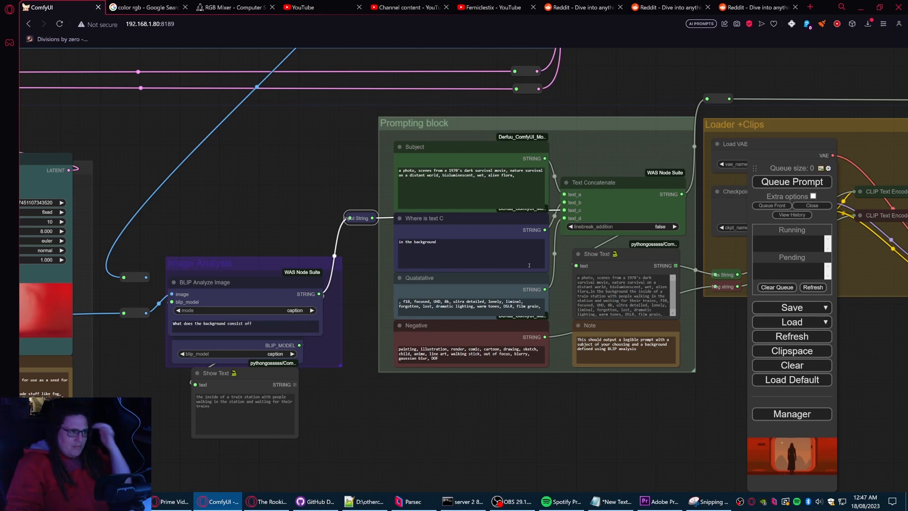
Step: Examine the Load Image, Load Image Batch and Number Counter nodes in the Input Sources group
drag(514, 382, 664, 385)
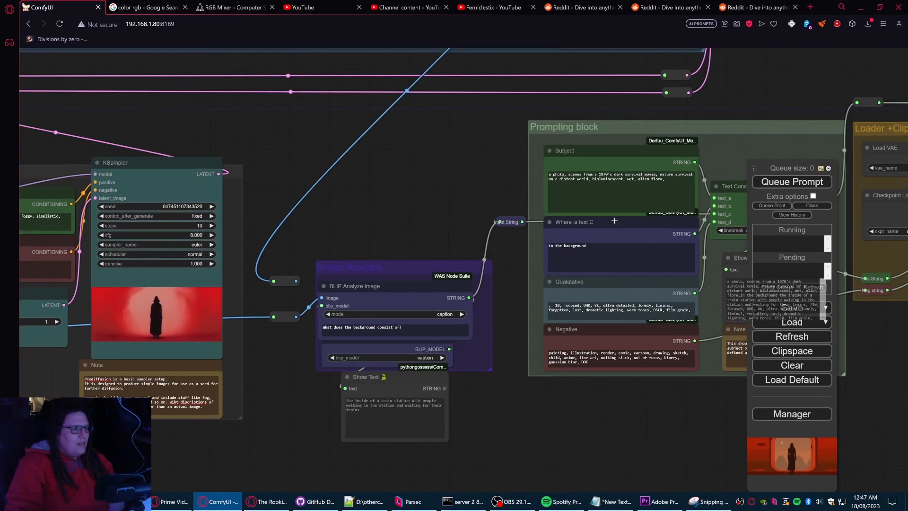
scroll(438, 326, down, 3)
drag(203, 166, 447, 164)
drag(324, 202, 580, 237)
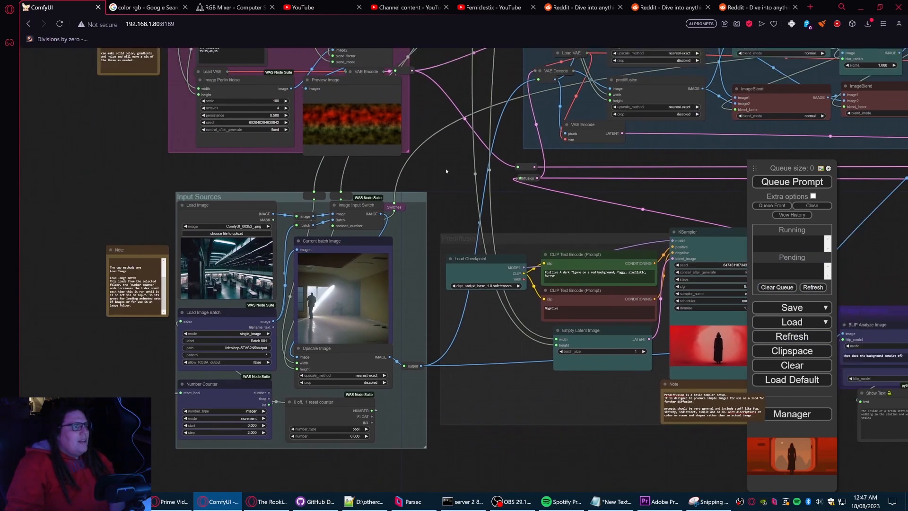
drag(446, 172, 447, 174)
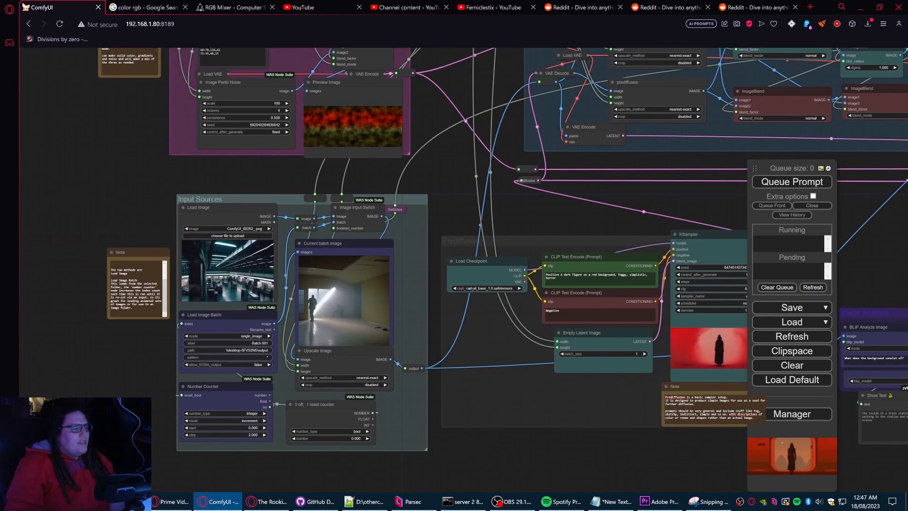
drag(133, 395, 283, 371)
scroll(382, 321, up, 4)
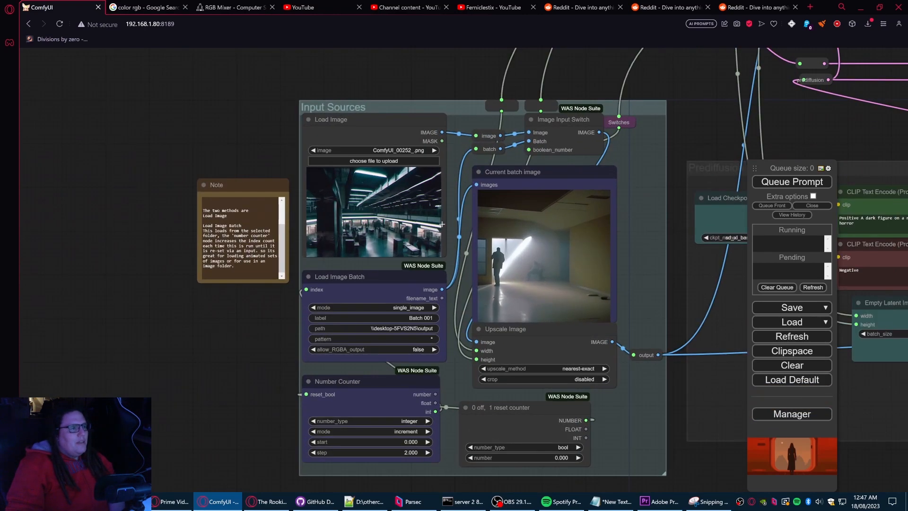
click(386, 189)
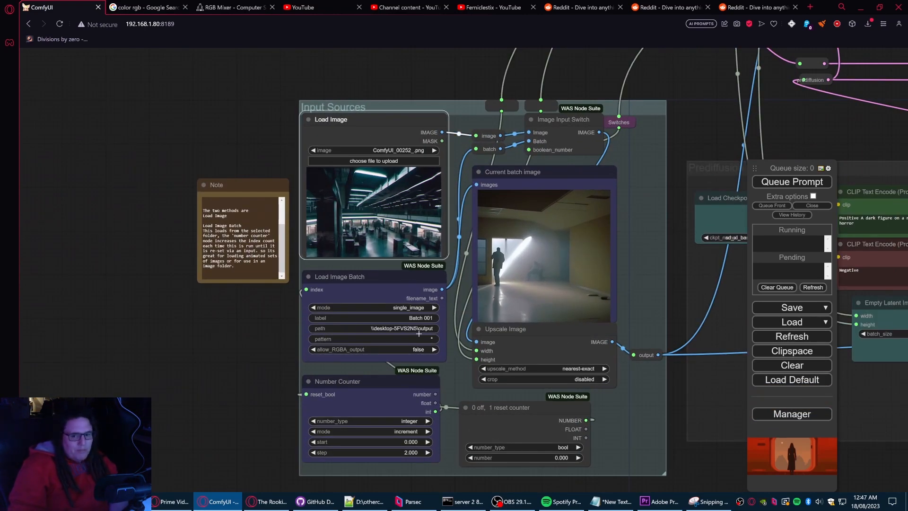
click(372, 302)
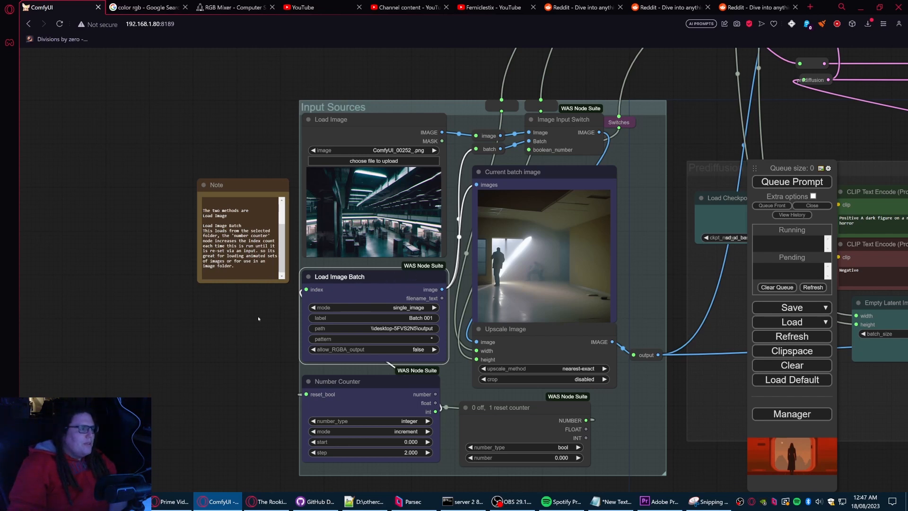
drag(257, 316, 298, 292)
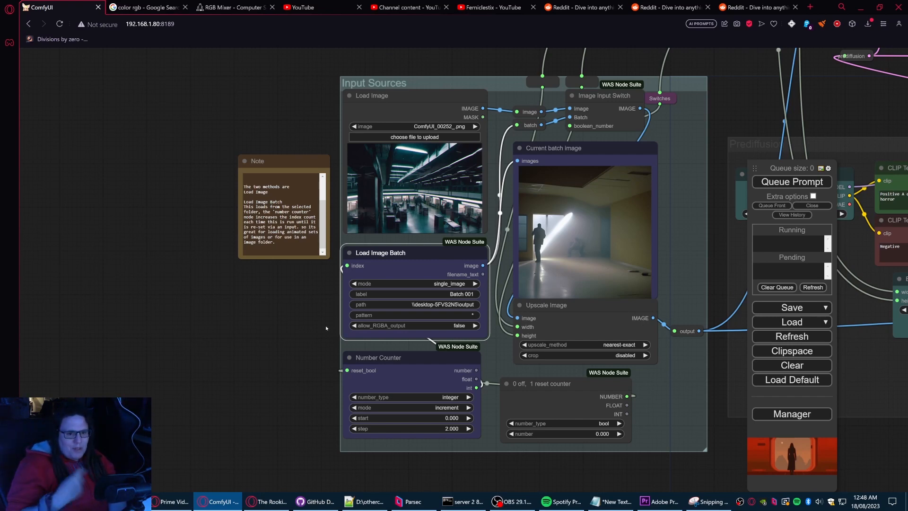
mouse_move(410, 356)
mouse_down()
mouse_move(250, 305)
mouse_move(392, 367)
mouse_move(421, 354)
mouse_move(407, 357)
mouse_up()
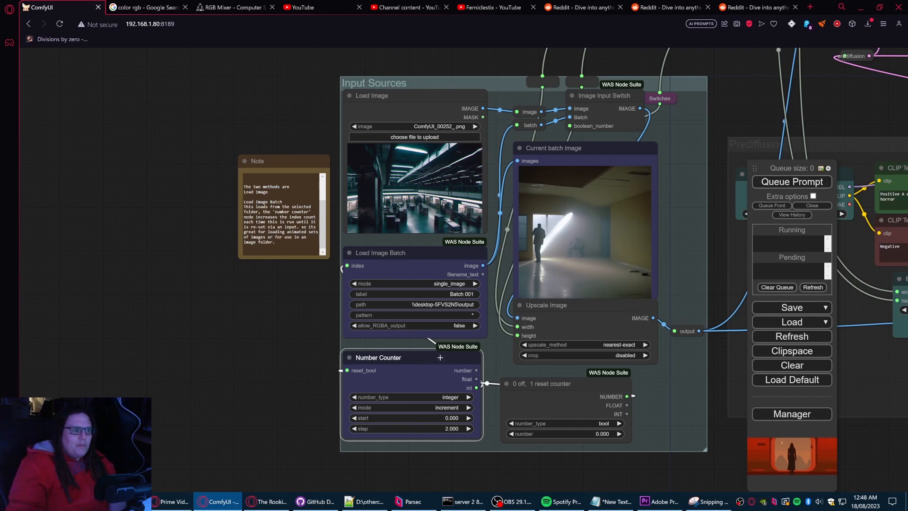
click(405, 259)
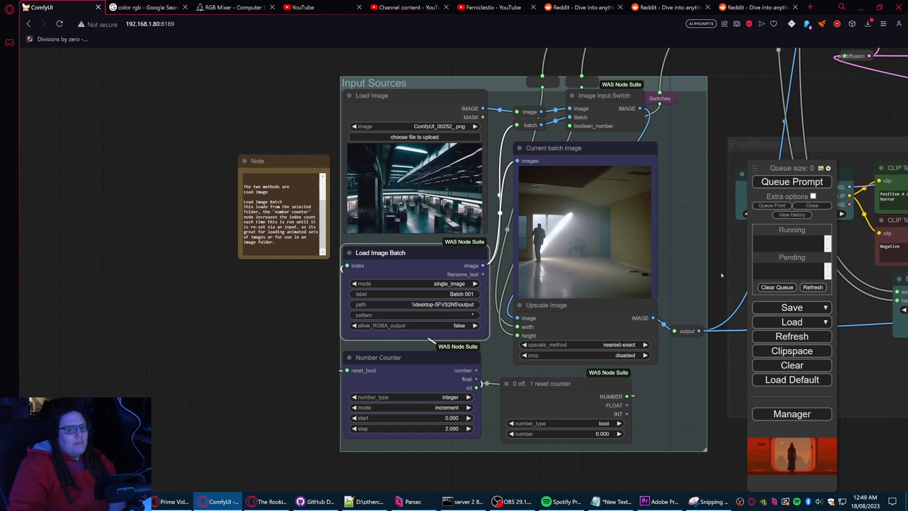
Step: Reposition the "0 off, 1 reset counter" node beside the Number Counter, beneath Upscale Image
drag(724, 279, 677, 240)
click(551, 342)
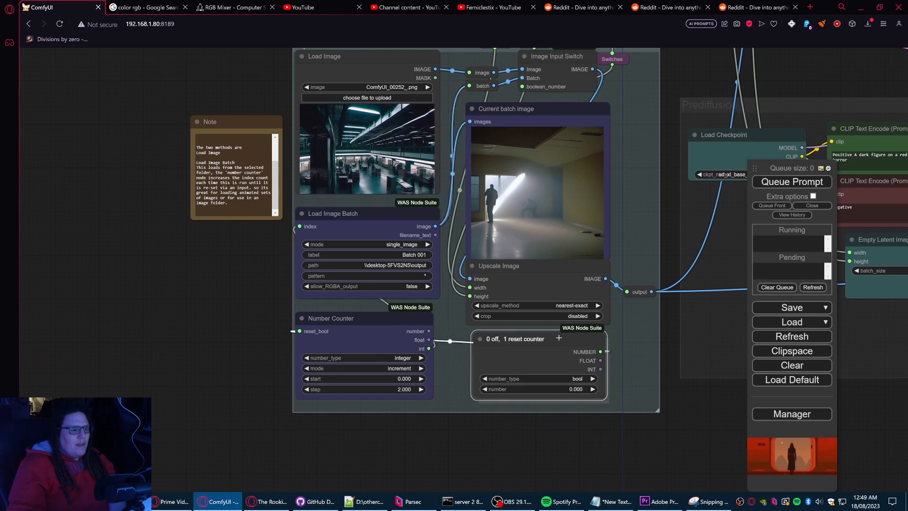
drag(551, 341, 522, 345)
scroll(538, 352, up, 4)
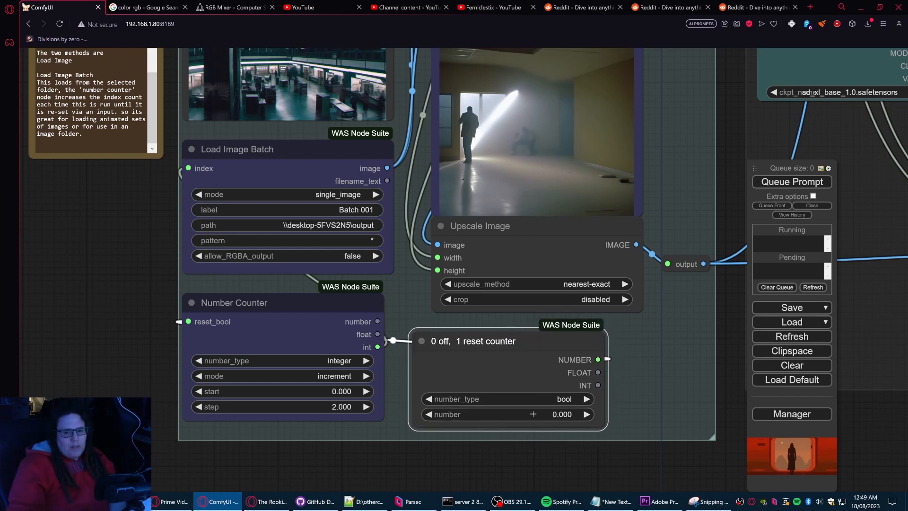
drag(442, 444, 506, 444)
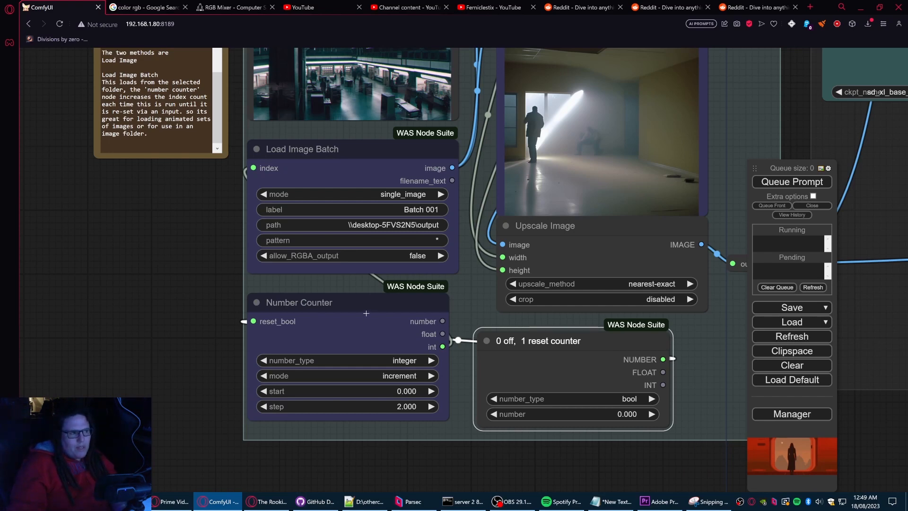
drag(544, 341, 563, 341)
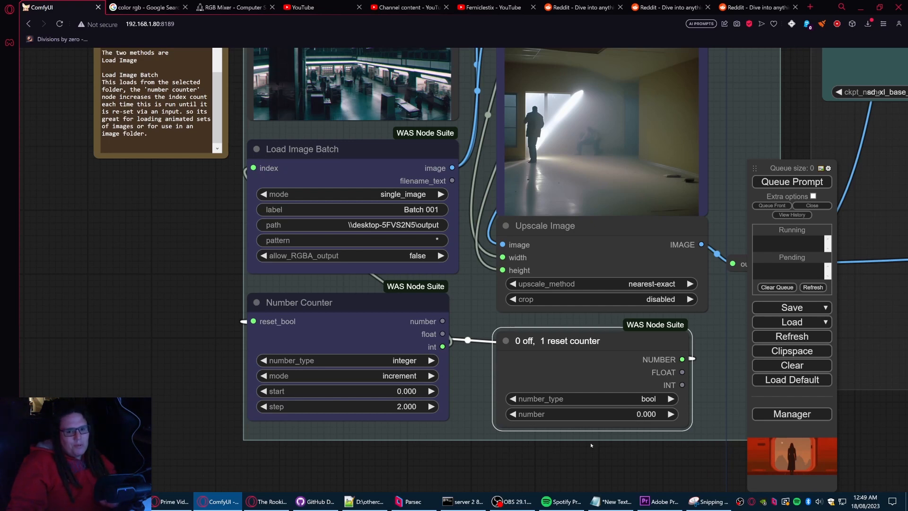
Step: Examine the Input Sources group, from the reset counter and Upscale Image nodes up to the Image Input Switch
scroll(568, 432, down, 2)
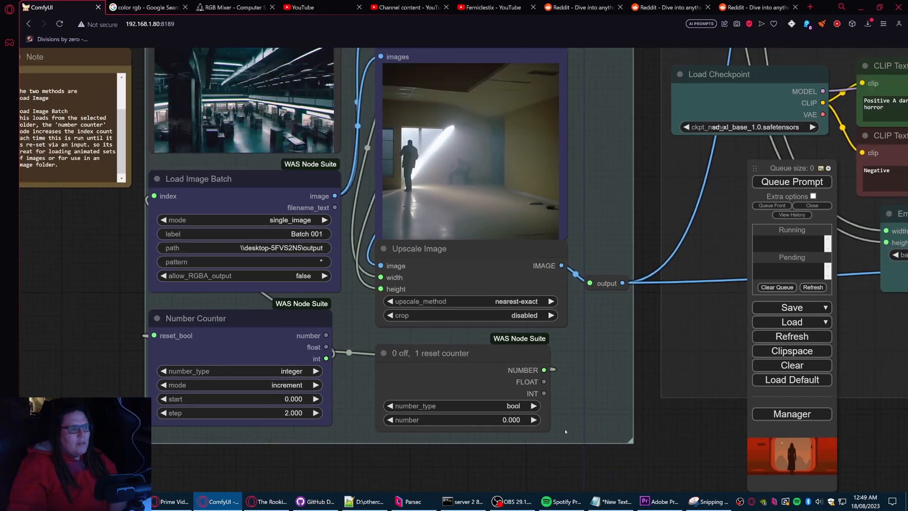
drag(653, 376, 651, 482)
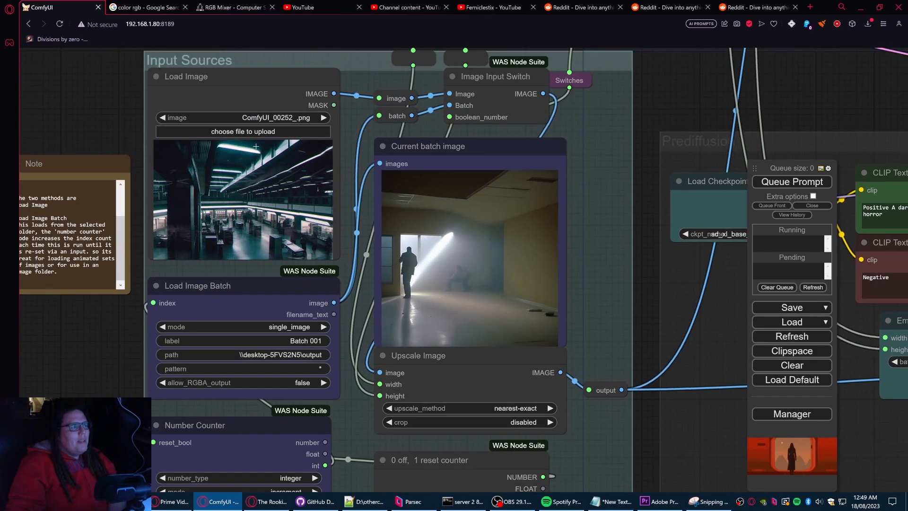
drag(633, 97, 628, 178)
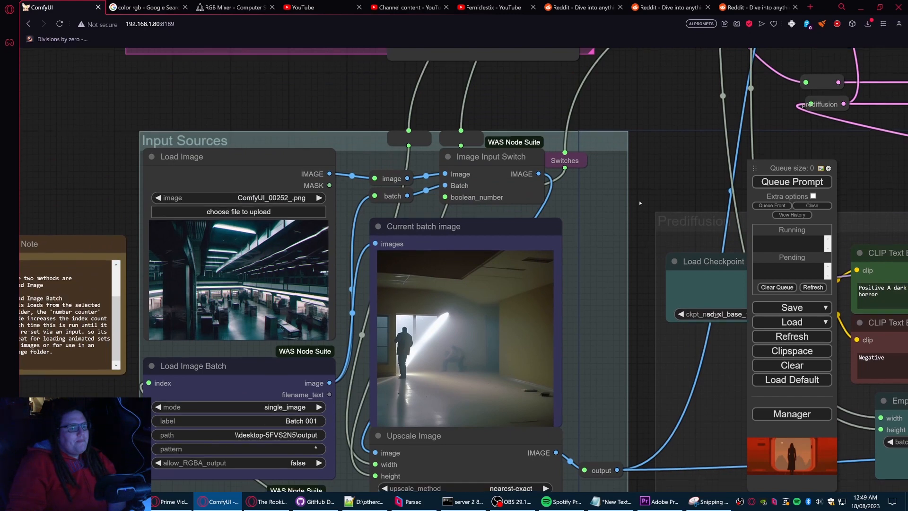
drag(604, 329, 594, 208)
click(436, 330)
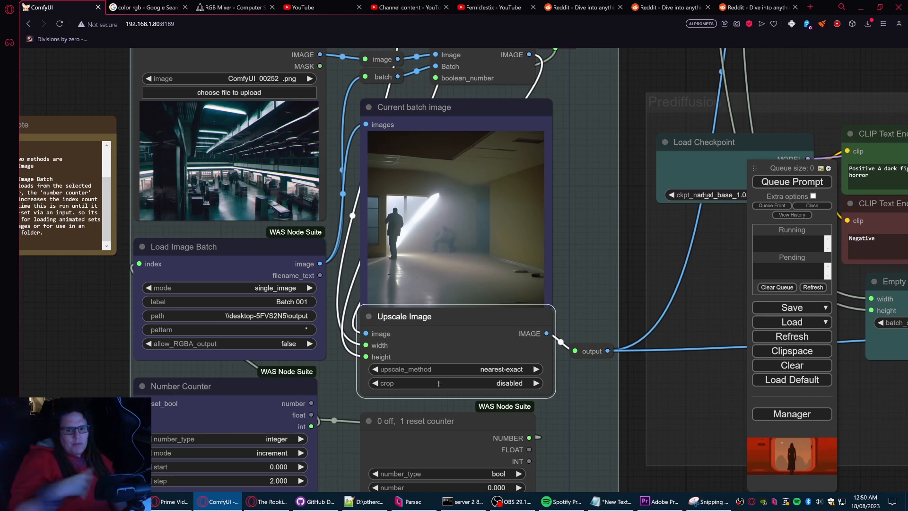
drag(634, 156, 612, 349)
click(522, 235)
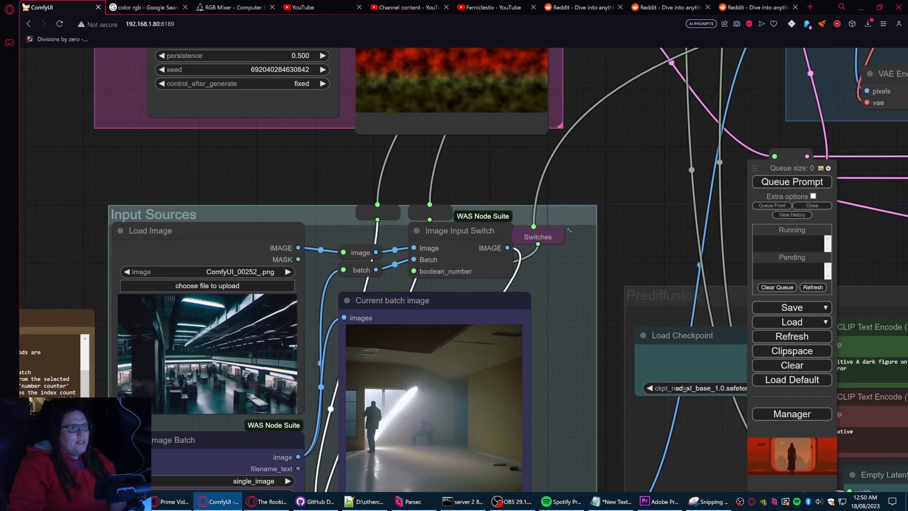
Step: Trace the Switches reroute beside the Image Input Switch back to the Input Sources node in the Image Output controls group
click(540, 245)
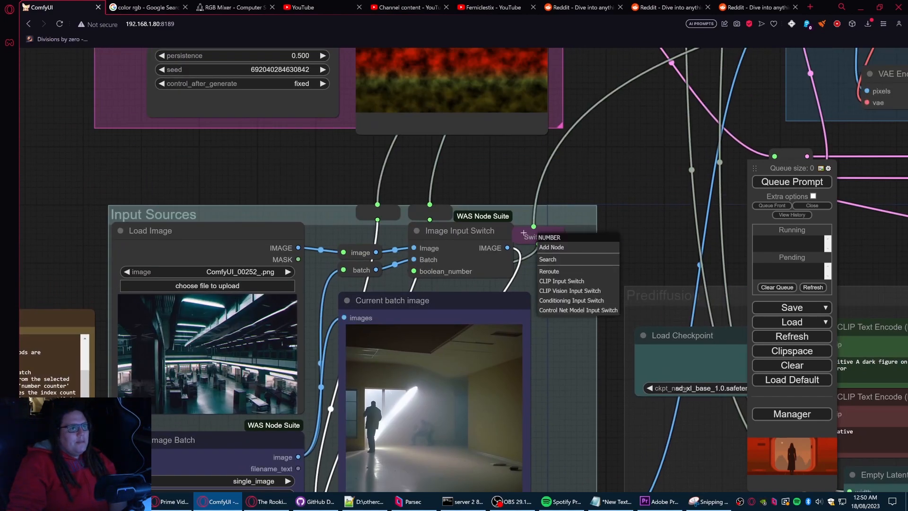
drag(535, 238, 536, 233)
scroll(520, 283, down, 5)
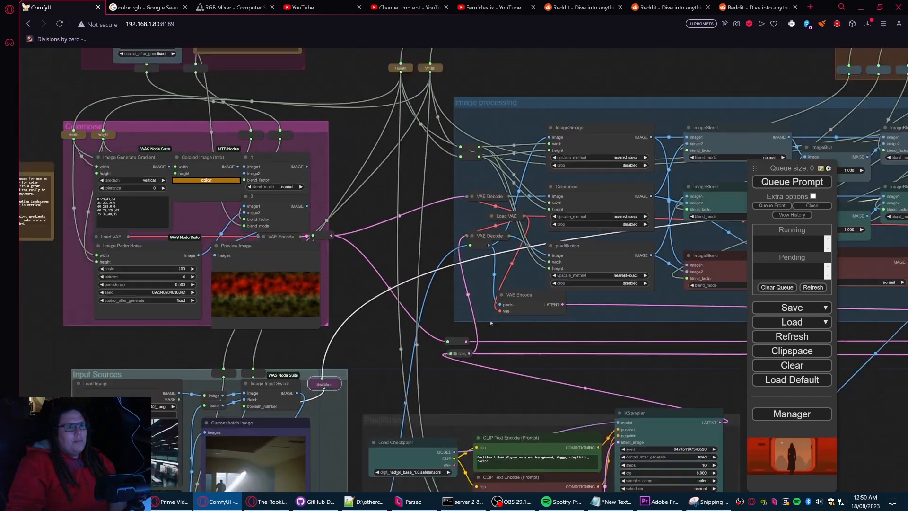
scroll(491, 323, down, 2)
drag(487, 375, 253, 426)
drag(653, 340, 327, 375)
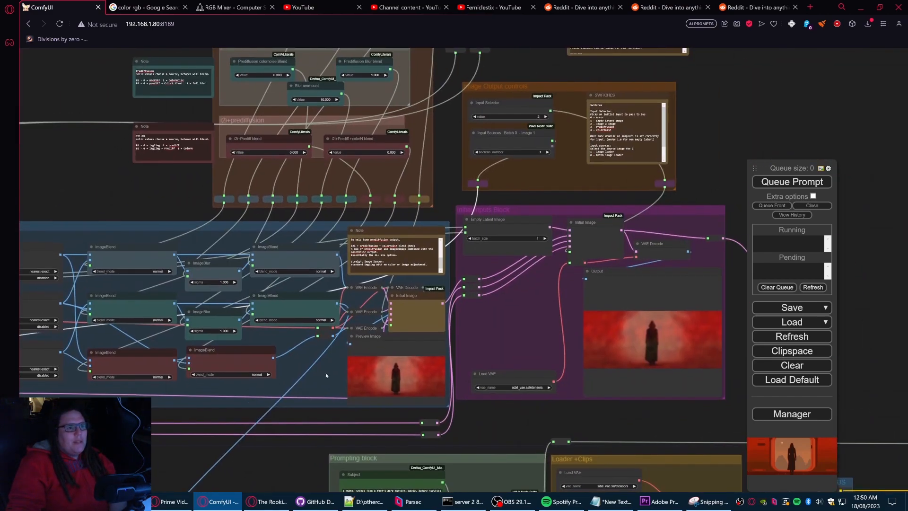
drag(554, 164, 527, 253)
scroll(489, 232, up, 13)
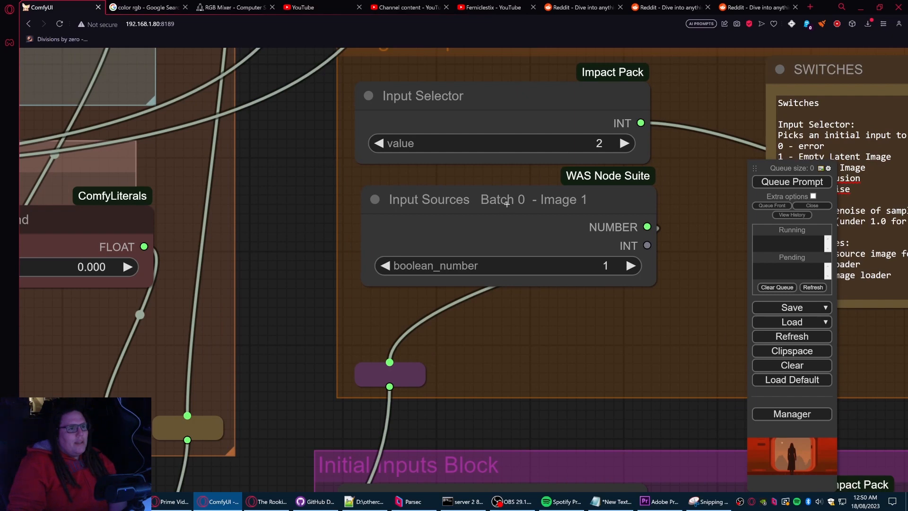
Step: Examine the "Input Sources Batch 0 - Image 1" switch and read the SWITCHES note on input selector and source values
click(507, 203)
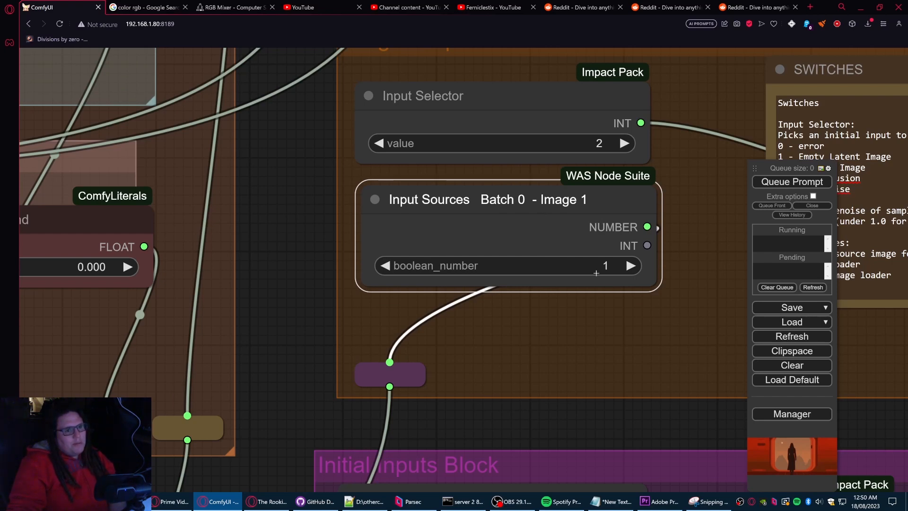
drag(656, 320, 417, 330)
scroll(463, 328, down, 1)
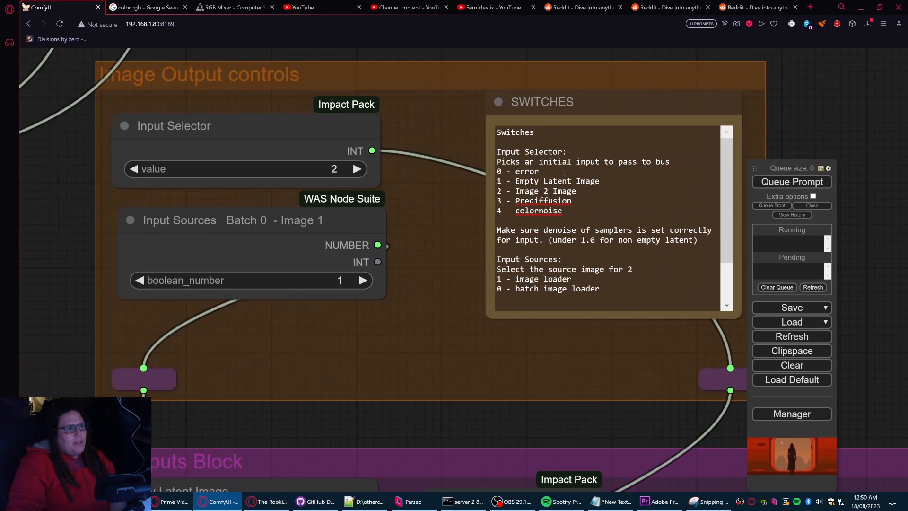
scroll(308, 162, down, 8)
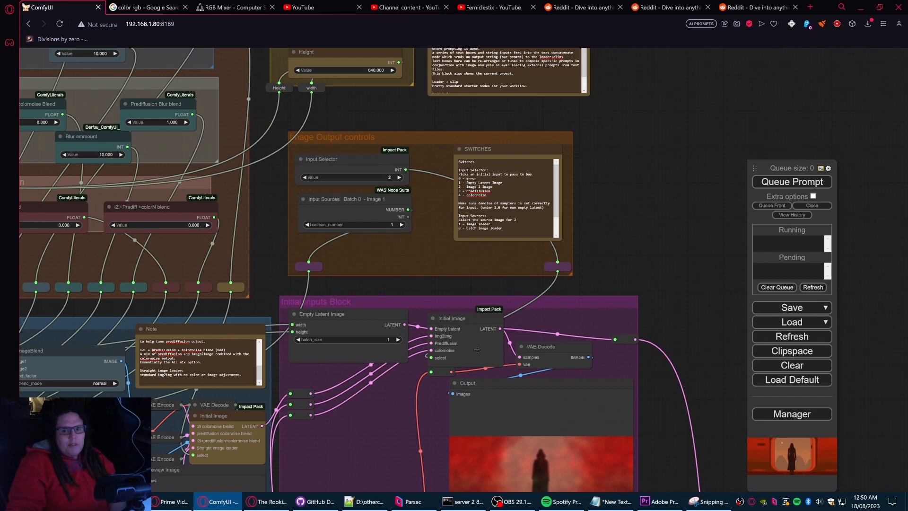
drag(444, 235, 455, 259)
drag(522, 253, 469, 186)
click(496, 228)
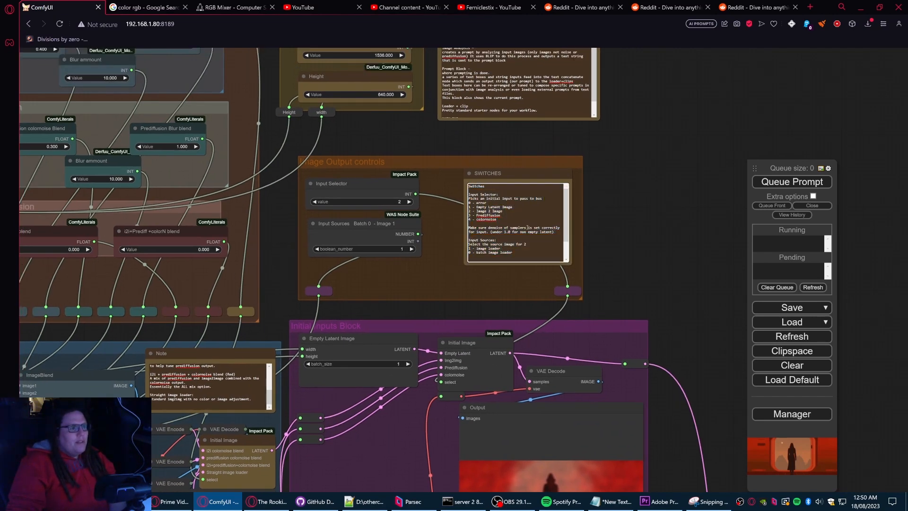
scroll(495, 208, down, 2)
scroll(632, 247, down, 2)
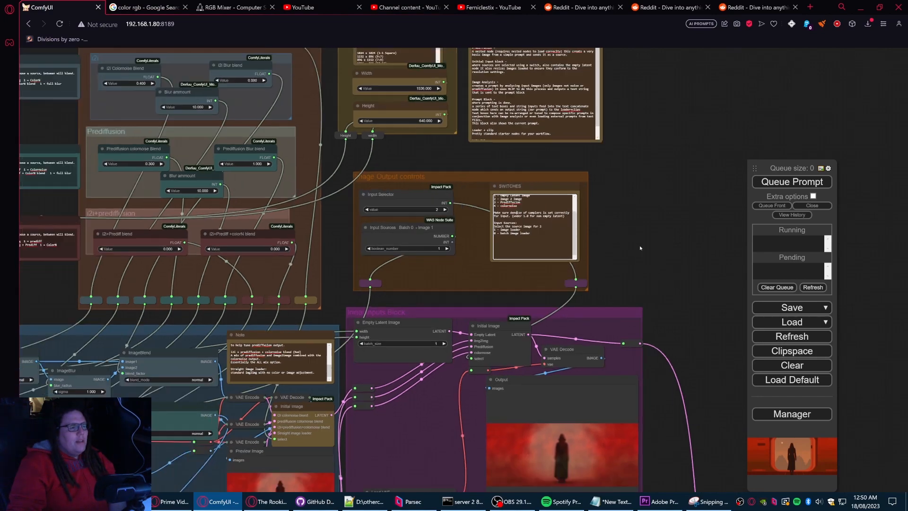
Step: Examine the Prediffusion group with its checkpoint loader, prompt encoders, empty latent and KSampler settings
drag(636, 246, 708, 187)
scroll(447, 197, down, 2)
drag(129, 239, 688, 137)
drag(431, 331, 440, 219)
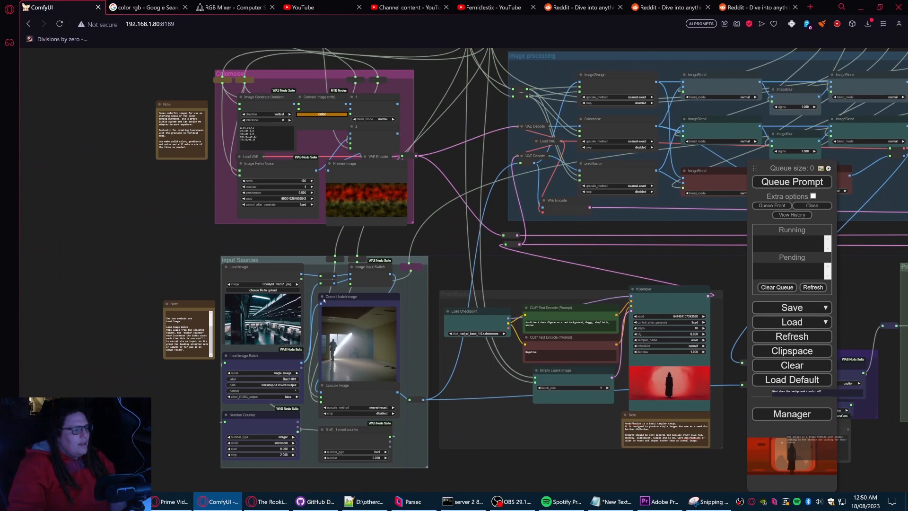
drag(410, 188, 408, 208)
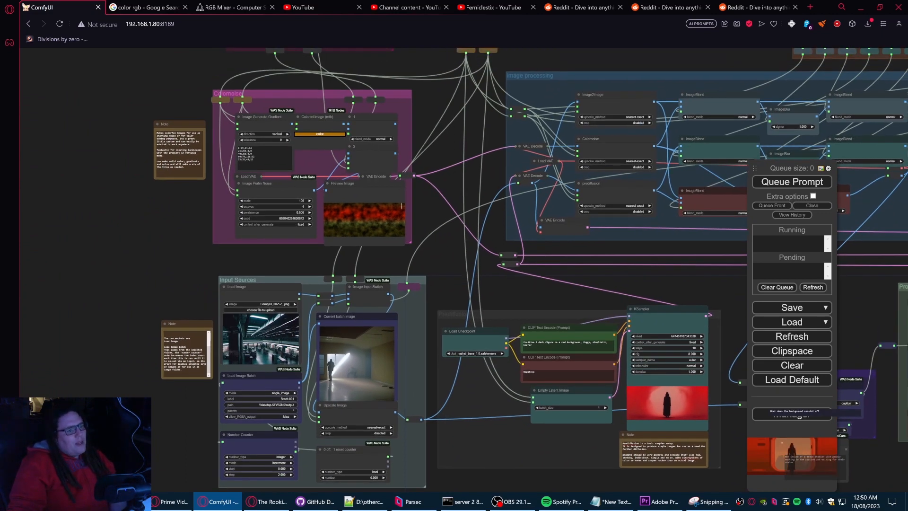
drag(513, 318, 424, 202)
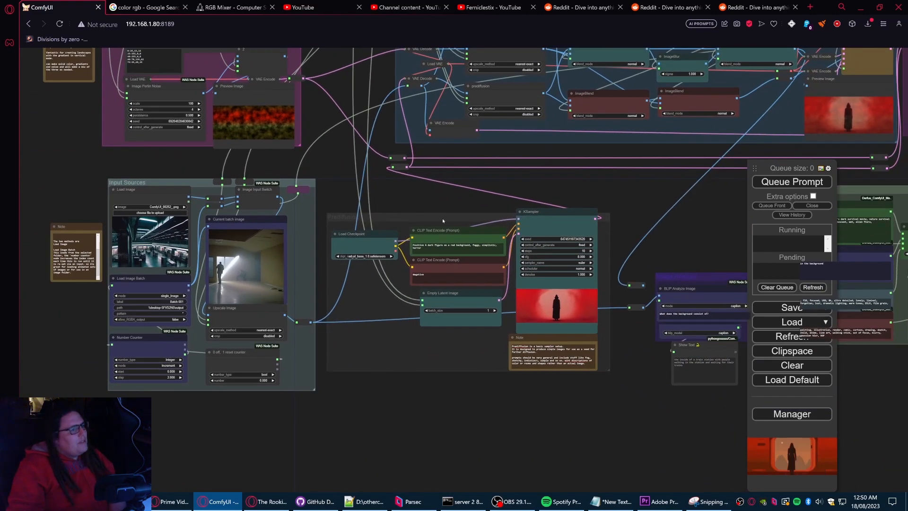
scroll(442, 221, up, 7)
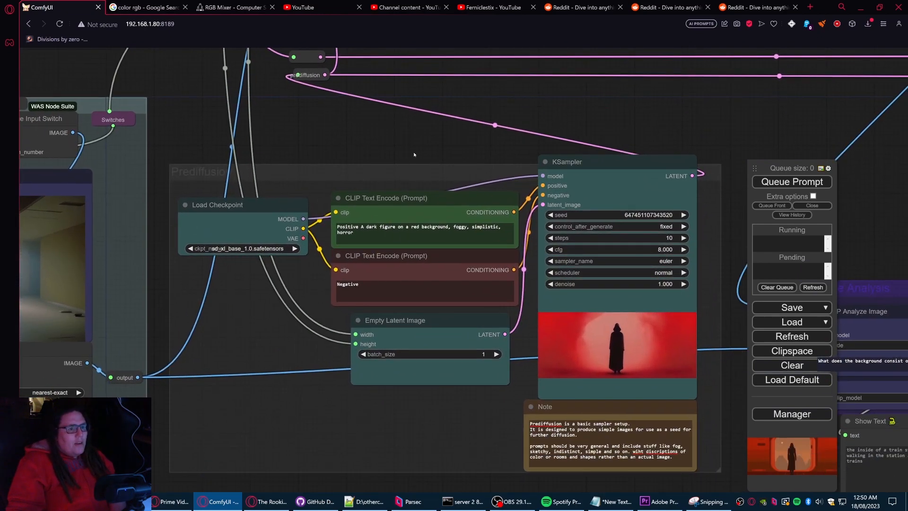
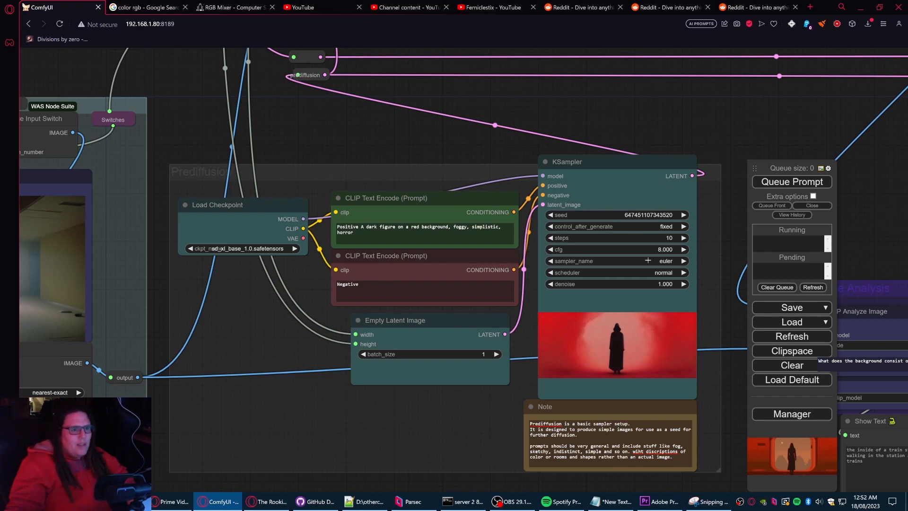
Step: Examine the Initial Image switch in the Initial Inputs Block and the sources feeding it
scroll(647, 116, down, 2)
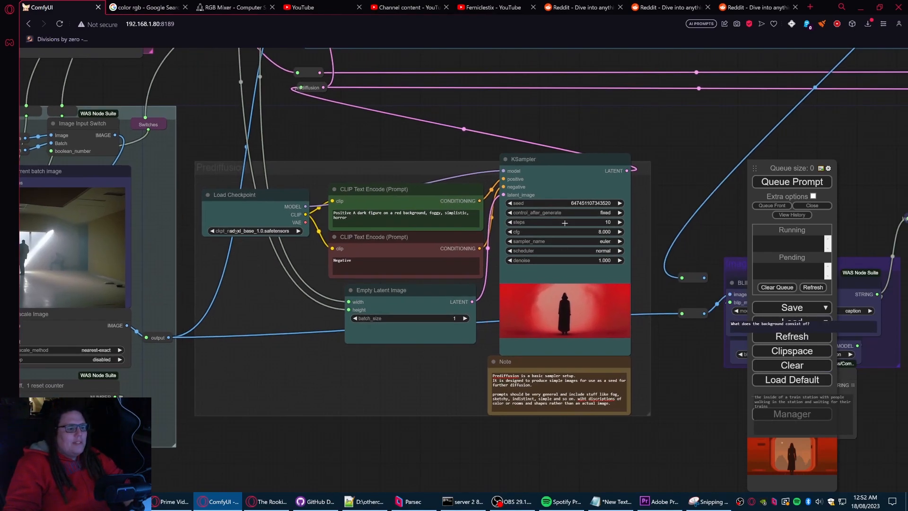
drag(665, 155, 643, 359)
scroll(573, 207, down, 3)
scroll(328, 200, down, 1)
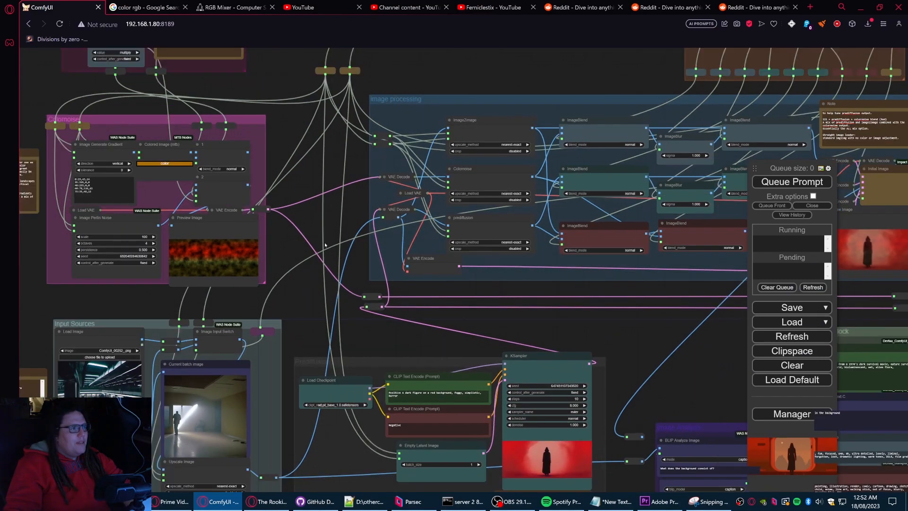
drag(328, 200, 337, 250)
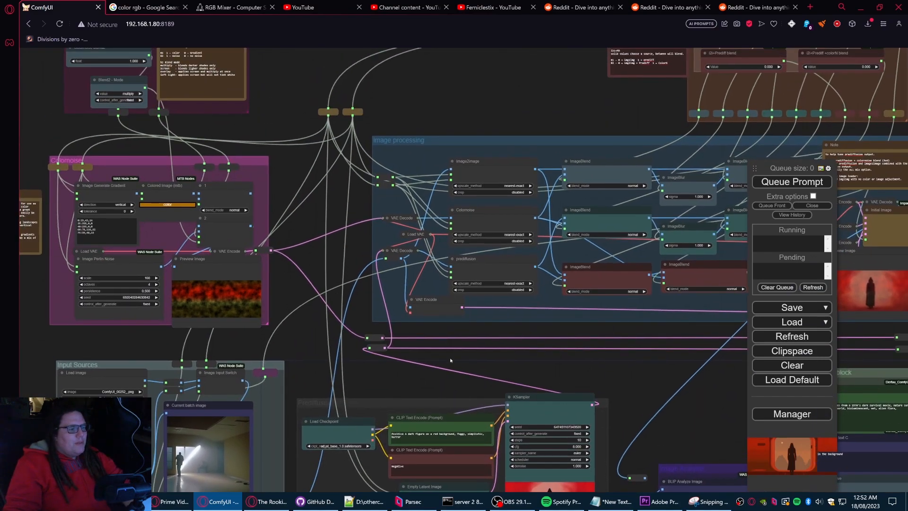
drag(451, 360, 99, 342)
drag(716, 100, 557, 153)
scroll(557, 163, up, 2)
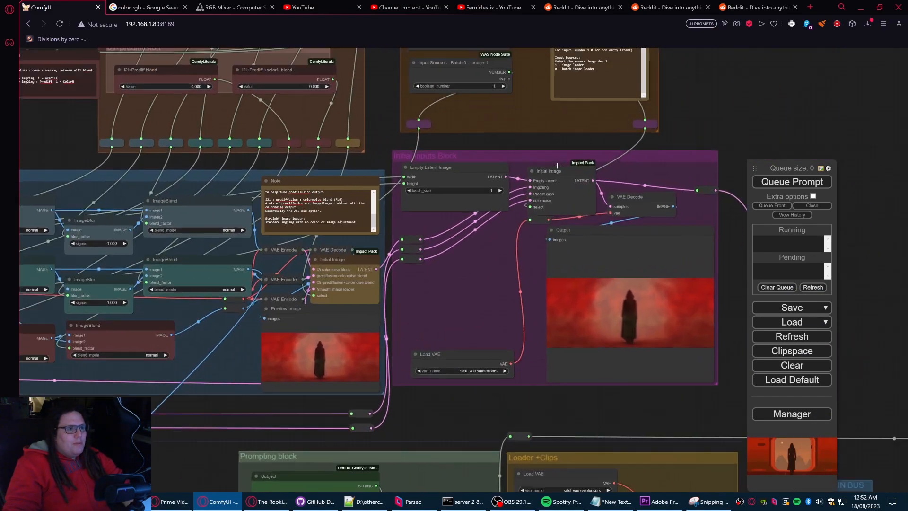
scroll(558, 166, up, 6)
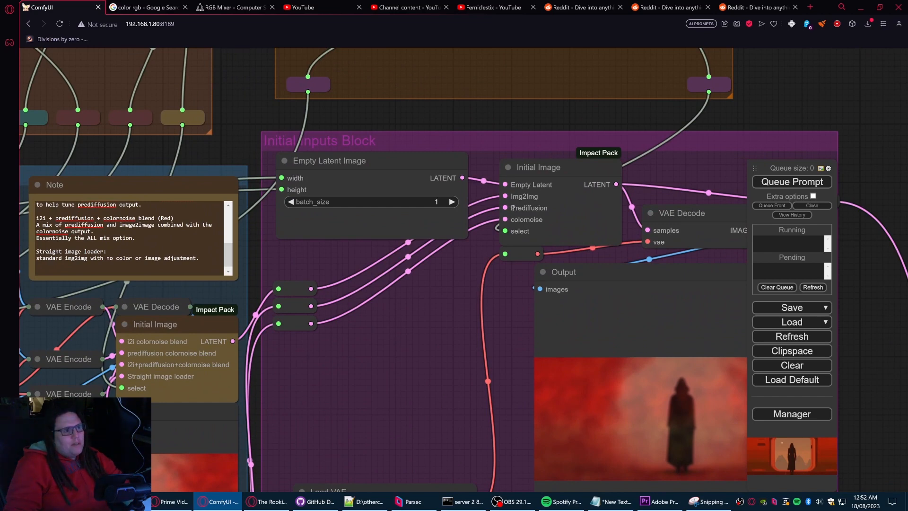
scroll(555, 207, down, 4)
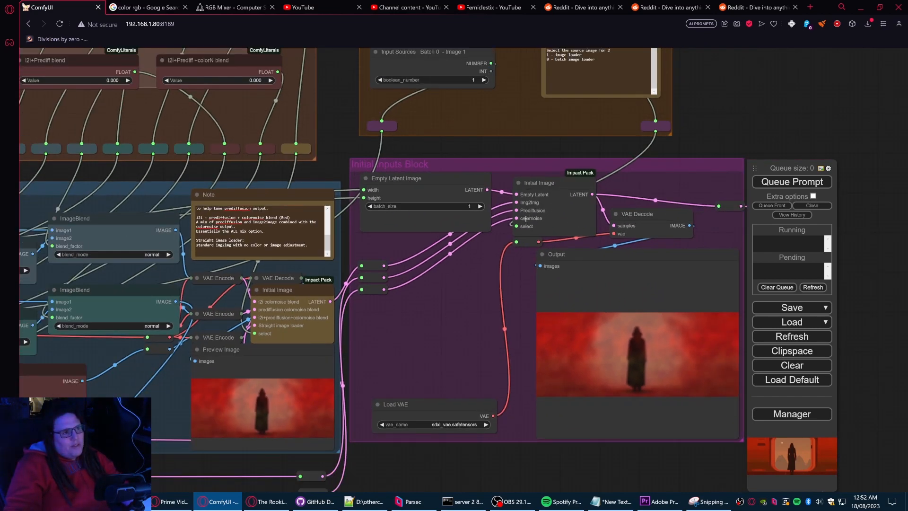
Step: Trace the image processing group from its Image2Image, Colornoise and prediffusion inputs through the ImageBlend nodes to the upper ImageBlur node
scroll(519, 395, down, 3)
drag(394, 466, 660, 382)
drag(367, 404, 686, 366)
drag(479, 367, 499, 403)
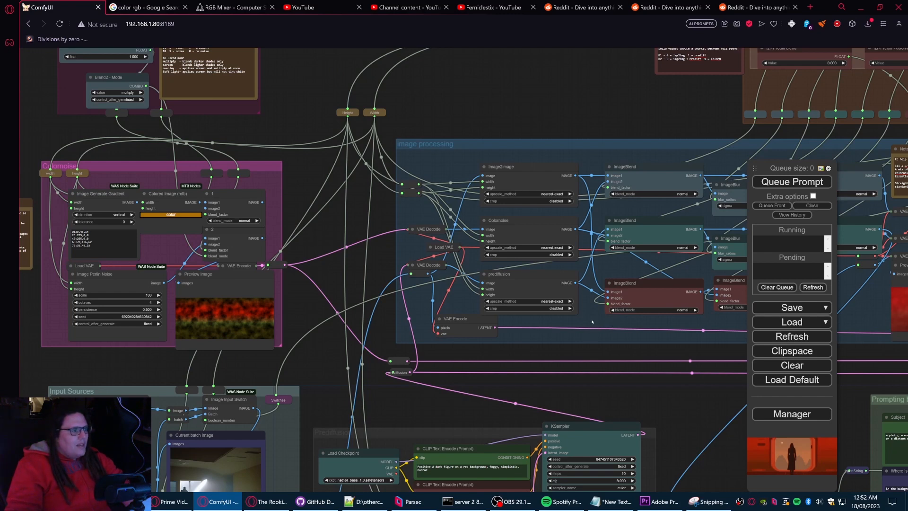
drag(652, 345, 541, 372)
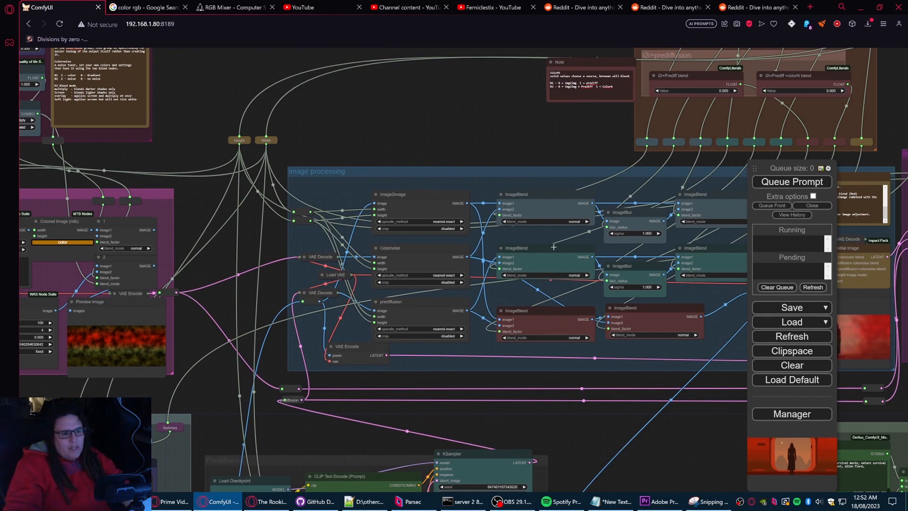
drag(675, 358, 600, 374)
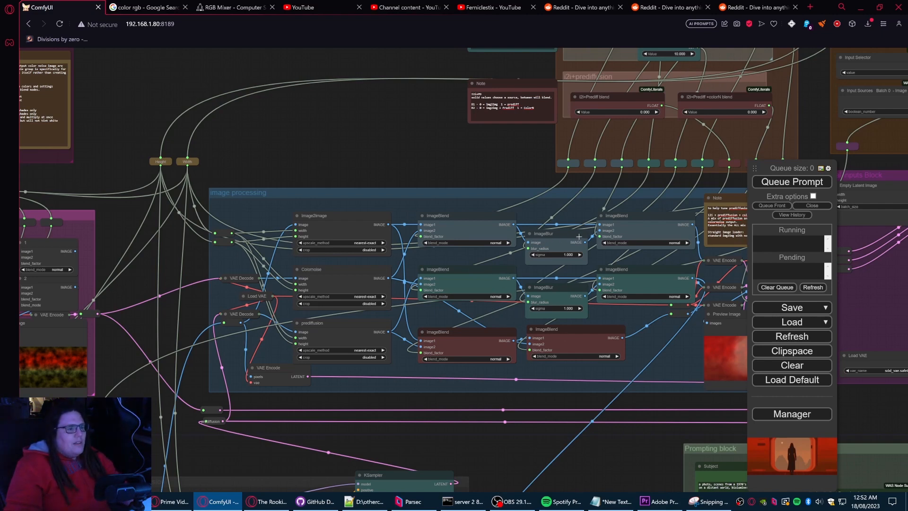
click(563, 244)
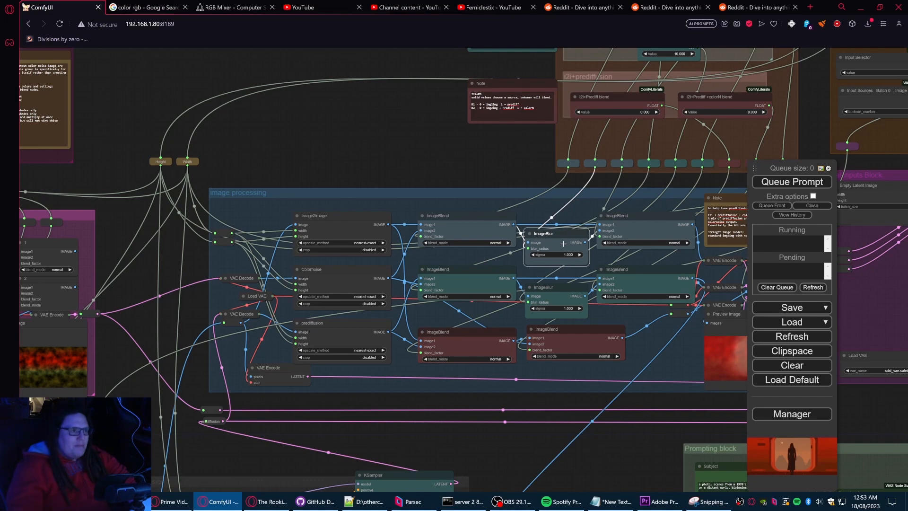
Step: Read the notes beside the Image Processing Controls that explain the B1 and B2 blend values
drag(531, 168, 362, 344)
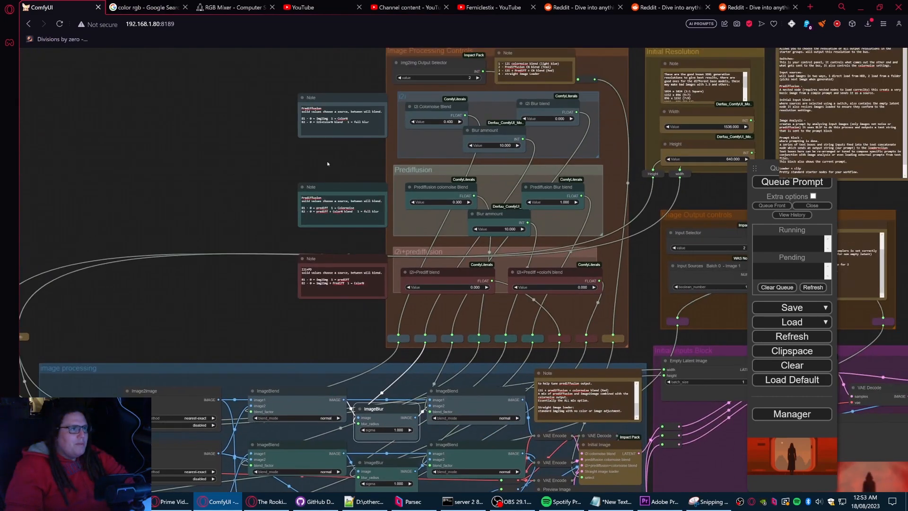
drag(327, 164, 298, 215)
scroll(297, 215, up, 3)
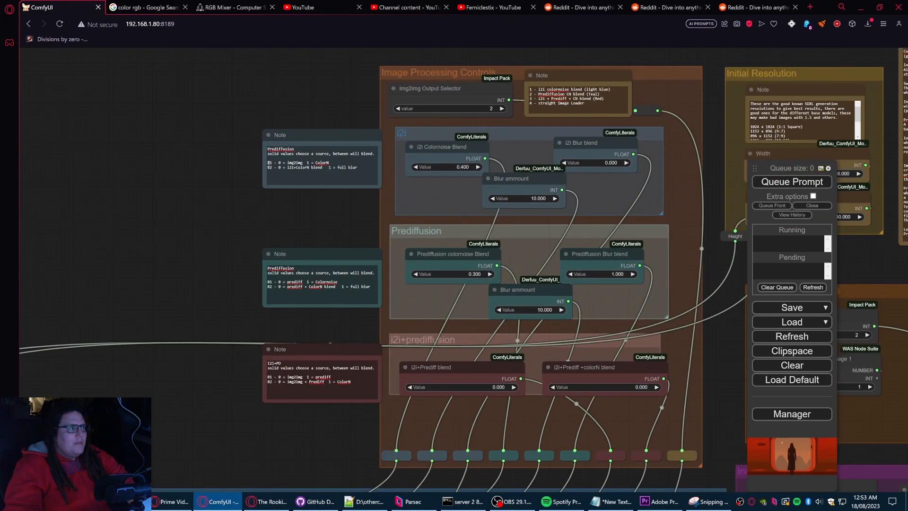
drag(268, 163, 331, 164)
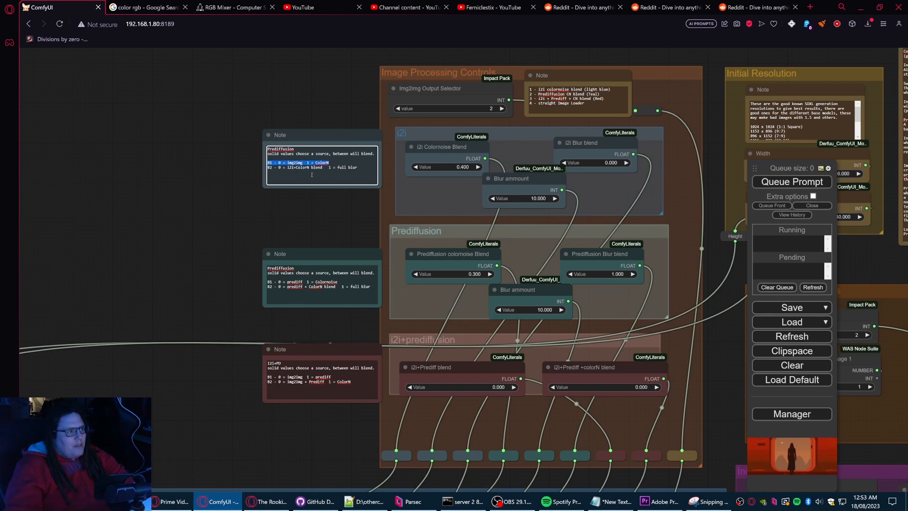
click(326, 168)
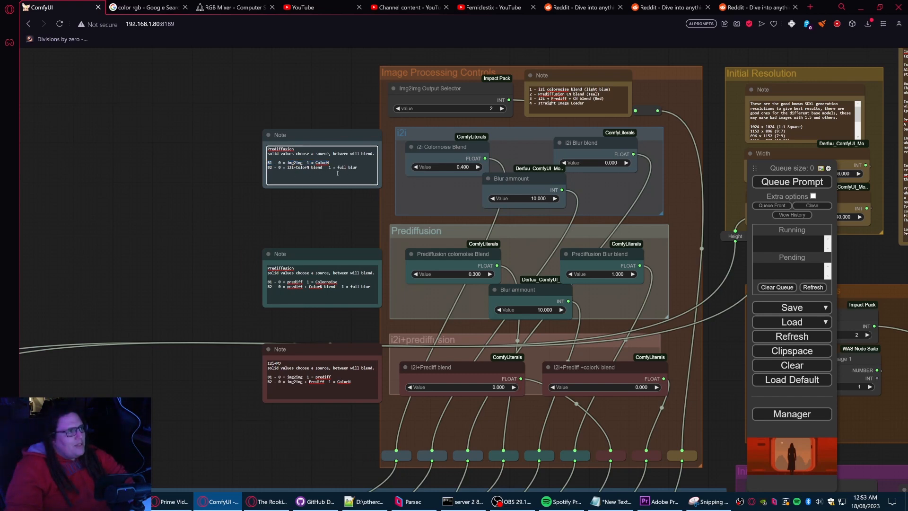
drag(329, 219, 258, 243)
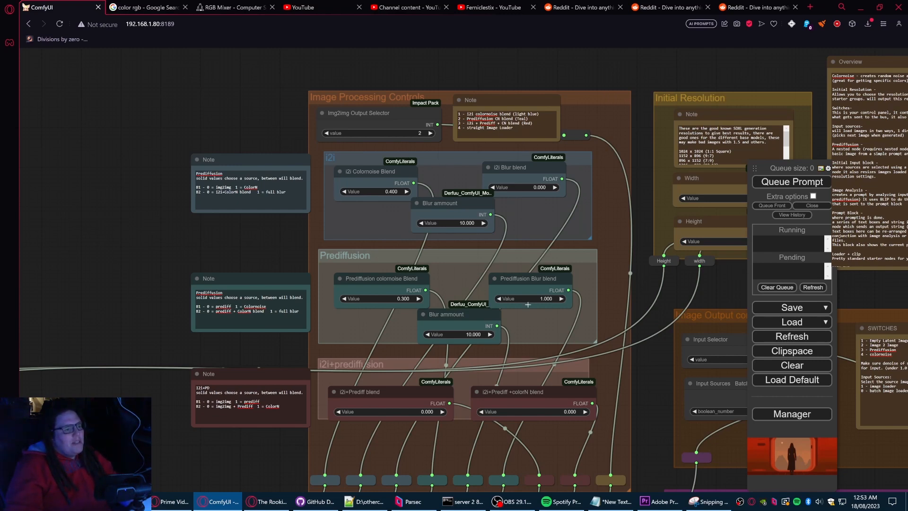
Step: Inspect the Preview Image at the end of the image processing group up close
drag(640, 378, 593, 140)
scroll(598, 320, down, 2)
drag(598, 320, 598, 187)
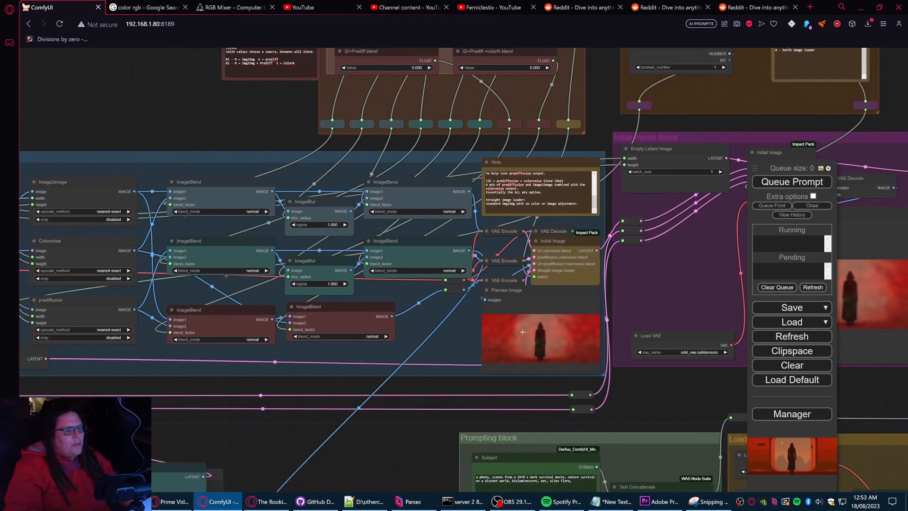
scroll(544, 338, up, 5)
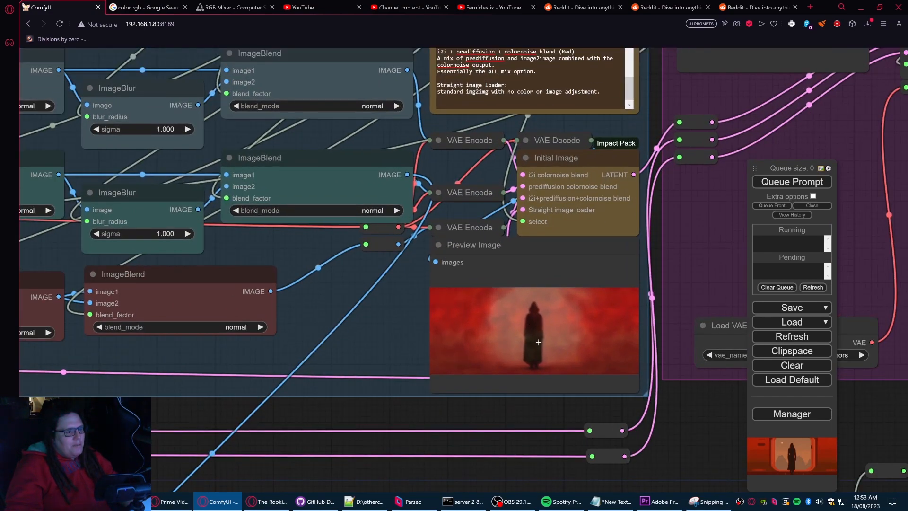
scroll(538, 341, down, 3)
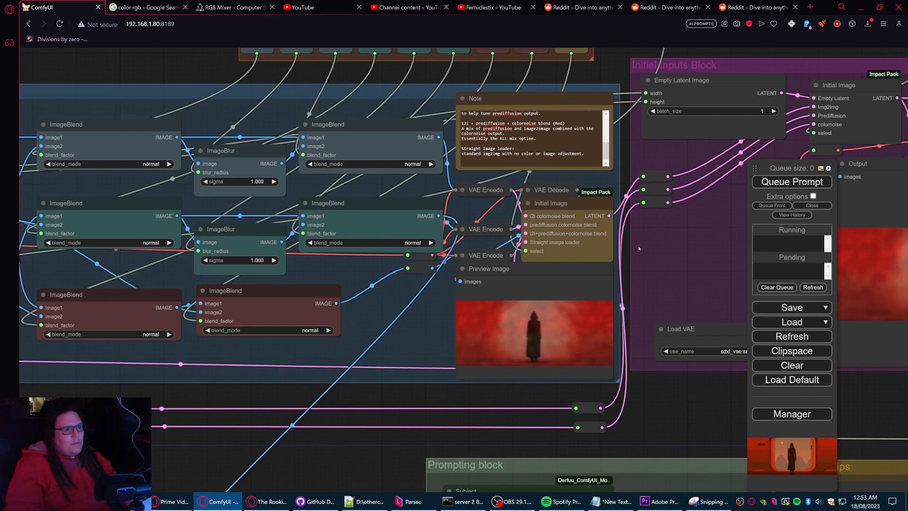
Step: Set the Img2img Output Selector to 1 for the i2i colornoise blend and queue the prompt
drag(631, 165, 539, 385)
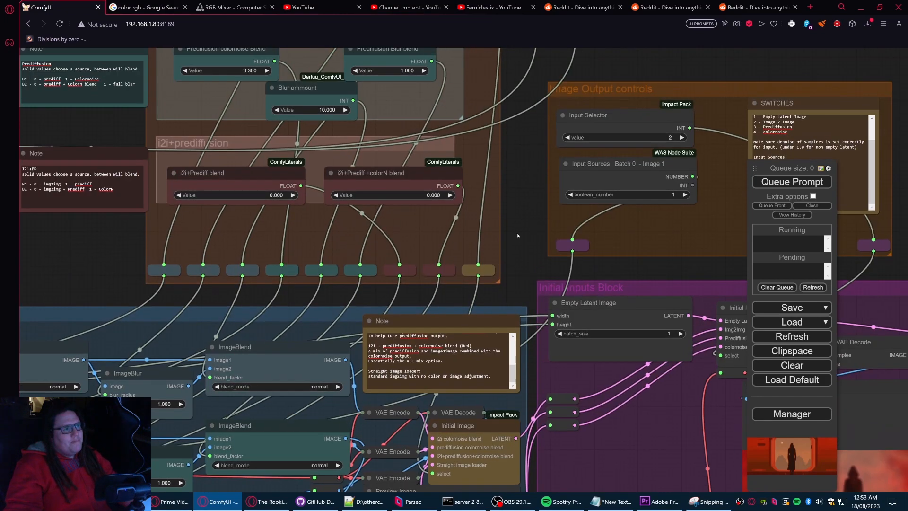
scroll(538, 380, down, 2)
drag(518, 279, 501, 466)
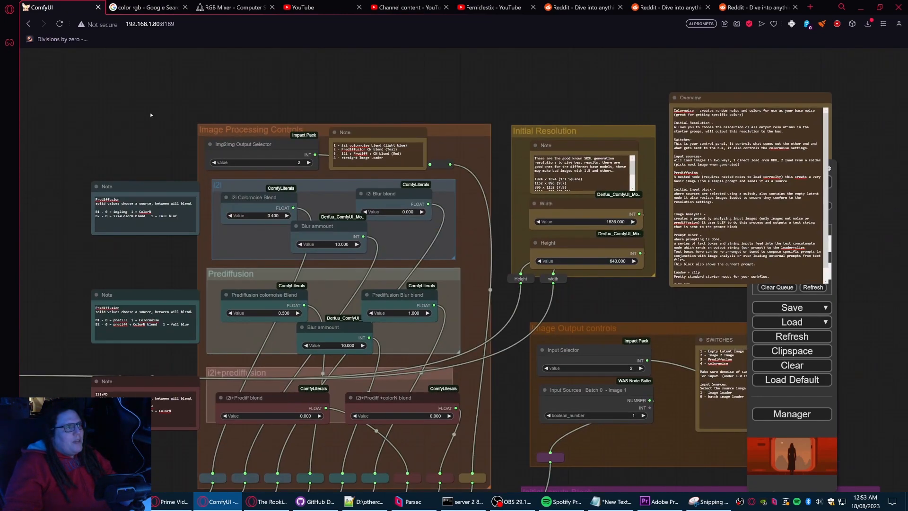
drag(151, 115, 198, 154)
scroll(303, 182, up, 8)
click(256, 190)
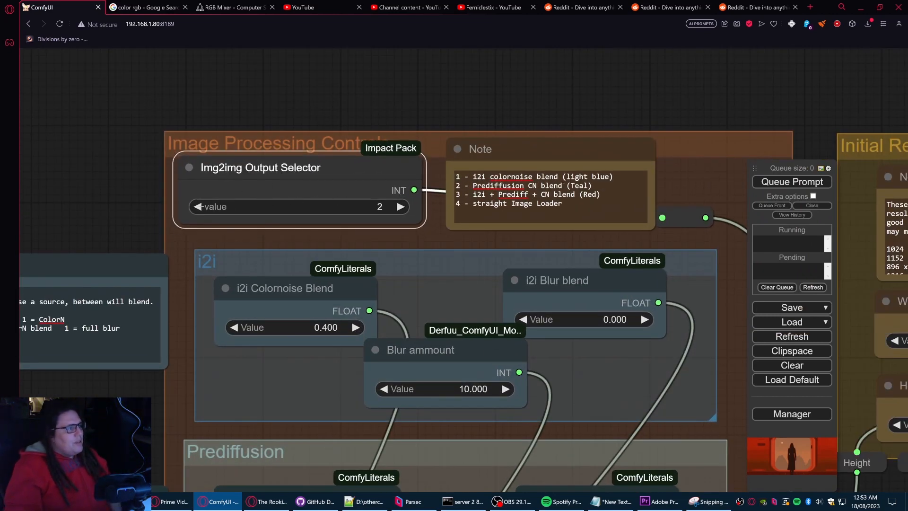
click(198, 207)
scroll(377, 200, down, 2)
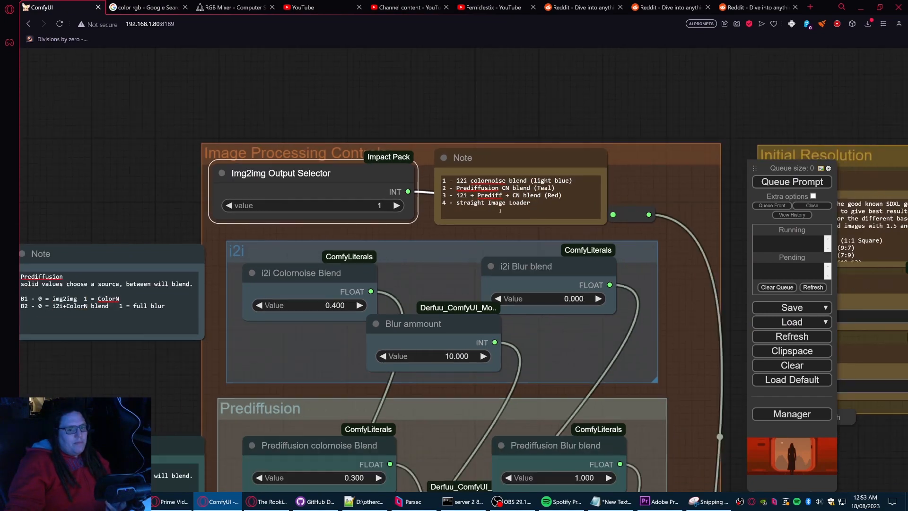
click(804, 182)
drag(734, 154, 732, 146)
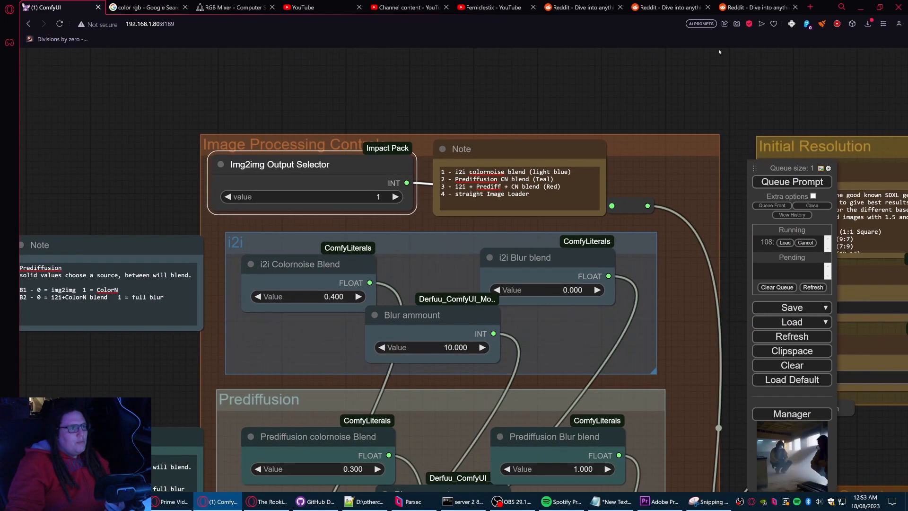
Step: Follow the running generation through the image processing, Colornoise and Input Sources groups
scroll(720, 51, down, 3)
drag(723, 388, 676, 123)
scroll(708, 194, down, 2)
scroll(676, 123, down, 2)
drag(275, 219, 377, 92)
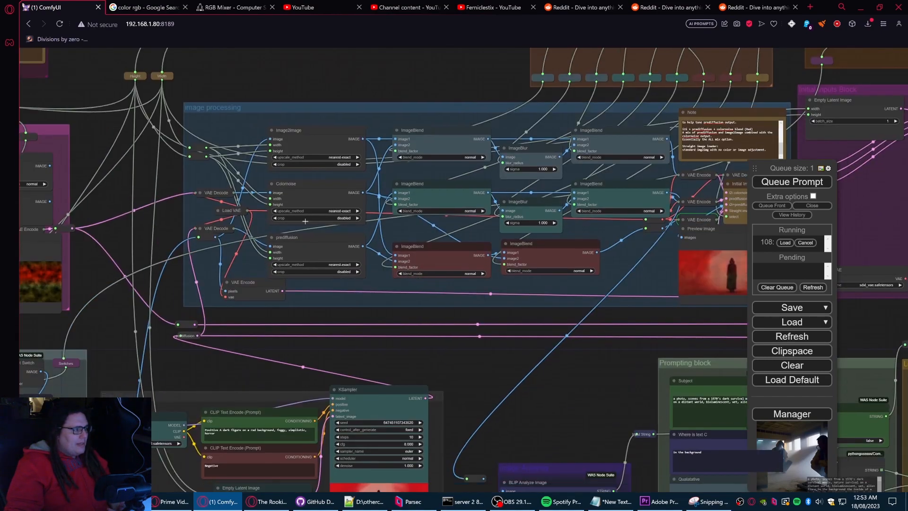
scroll(296, 347, down, 1)
drag(309, 360, 474, 310)
click(211, 322)
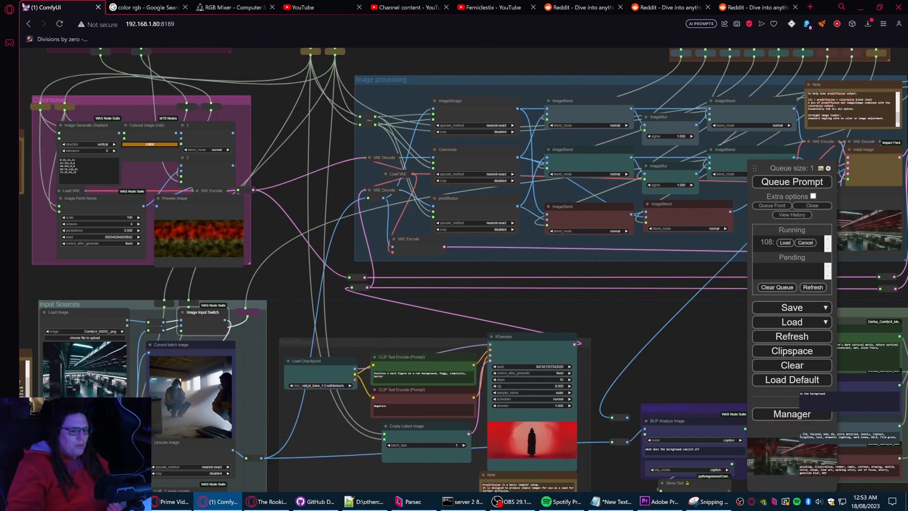
Step: Inspect the i2i colornoise blend in the image processing preview and return to the Image Processing Controls group
drag(722, 312, 346, 359)
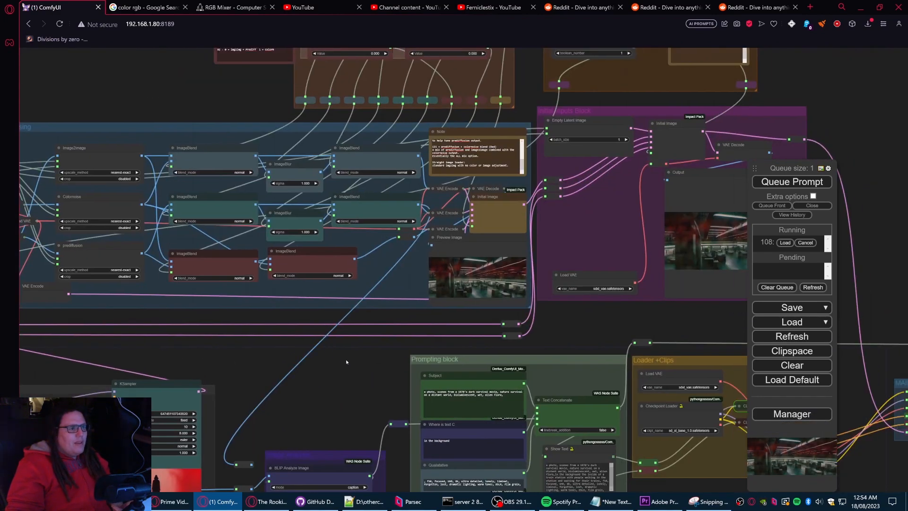
scroll(385, 273, up, 8)
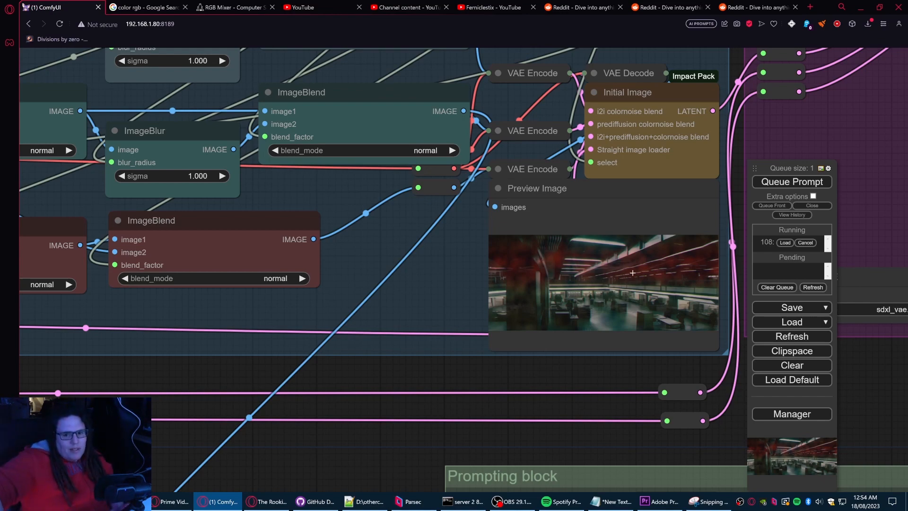
drag(657, 369, 420, 371)
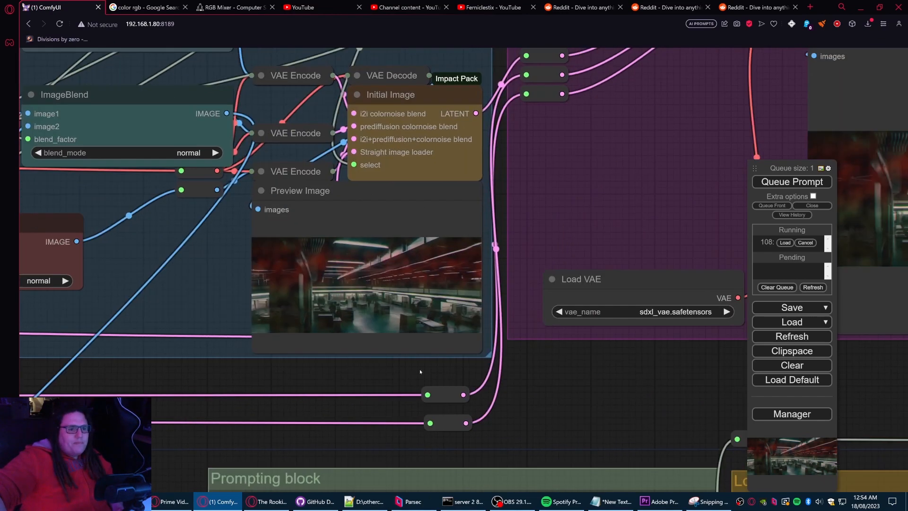
scroll(420, 371, down, 7)
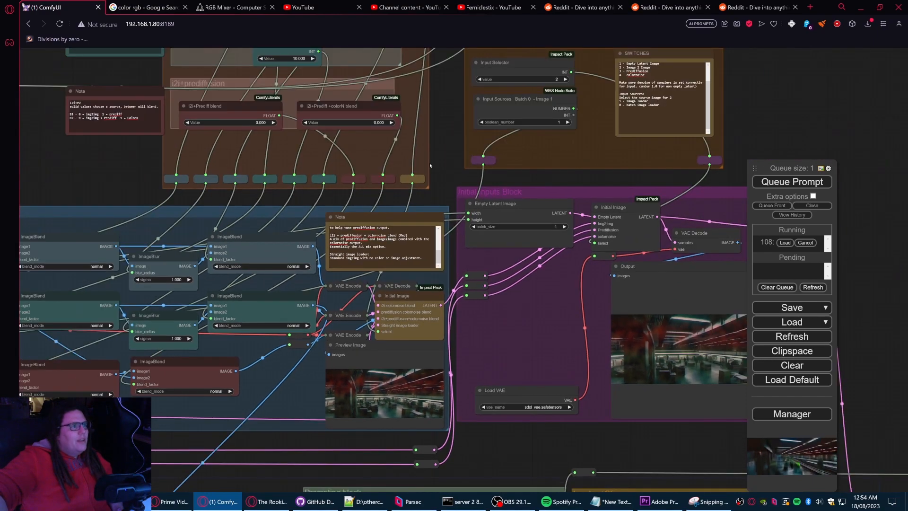
drag(429, 163, 523, 370)
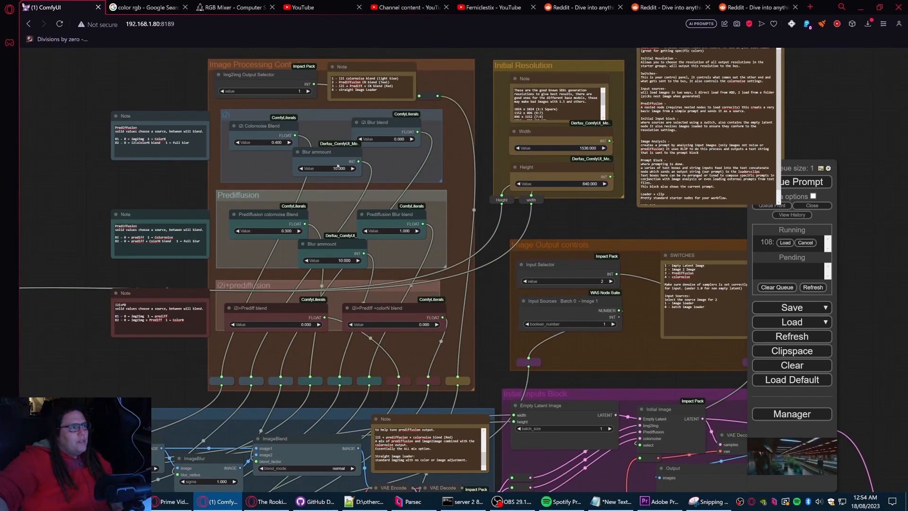
Step: Follow the workflow from the Image Processing Controls through the Initial Inputs Block and Main Bus to the KSamplers
drag(501, 303, 532, 332)
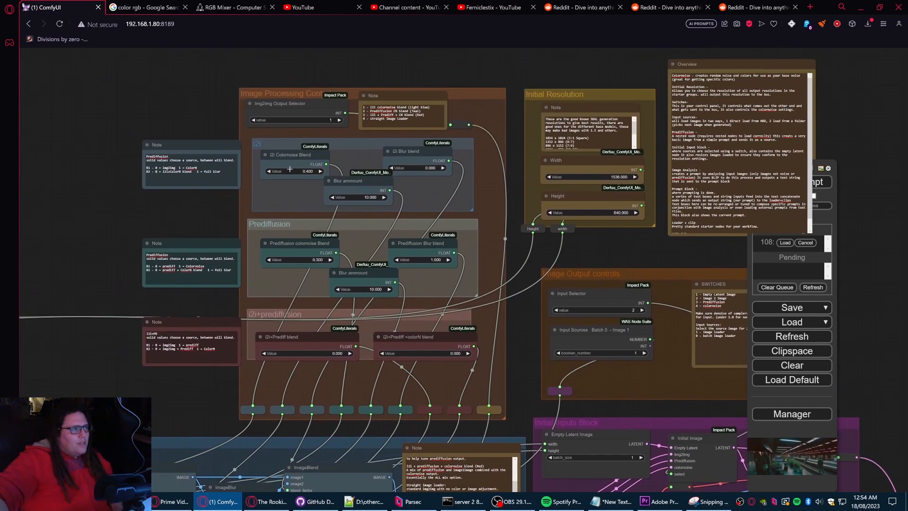
drag(519, 349, 408, 101)
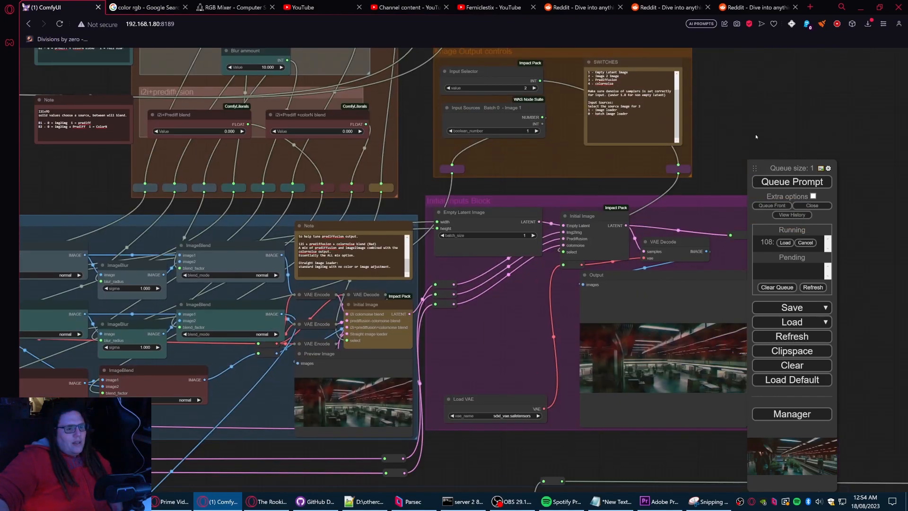
drag(680, 372, 584, 259)
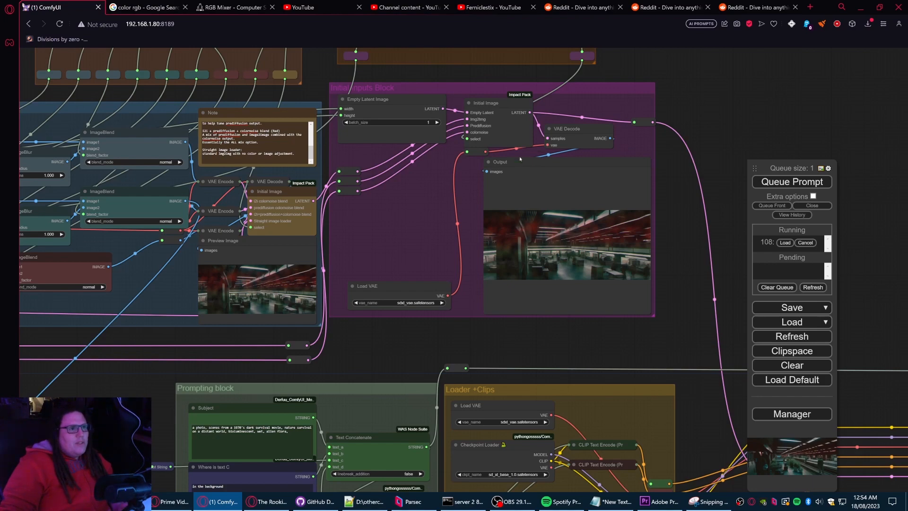
drag(745, 328, 607, 170)
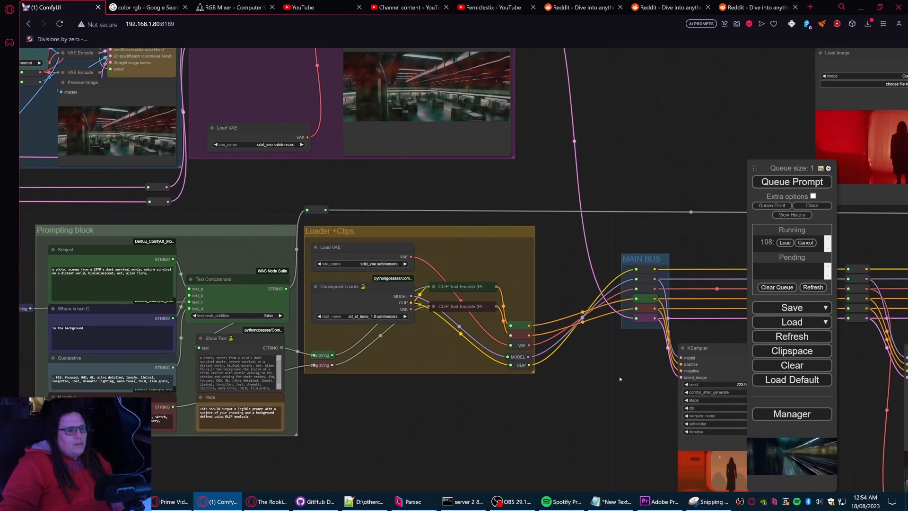
drag(621, 379, 412, 145)
drag(638, 256, 391, 255)
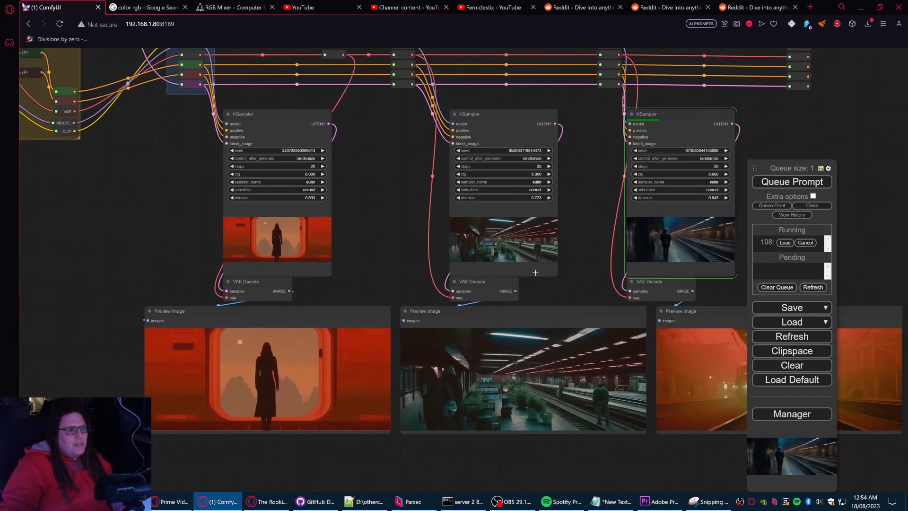
Step: Compare the KSampler previews and the Preview Image outputs below them while the generation runs
scroll(579, 237, up, 4)
drag(579, 237, 547, 104)
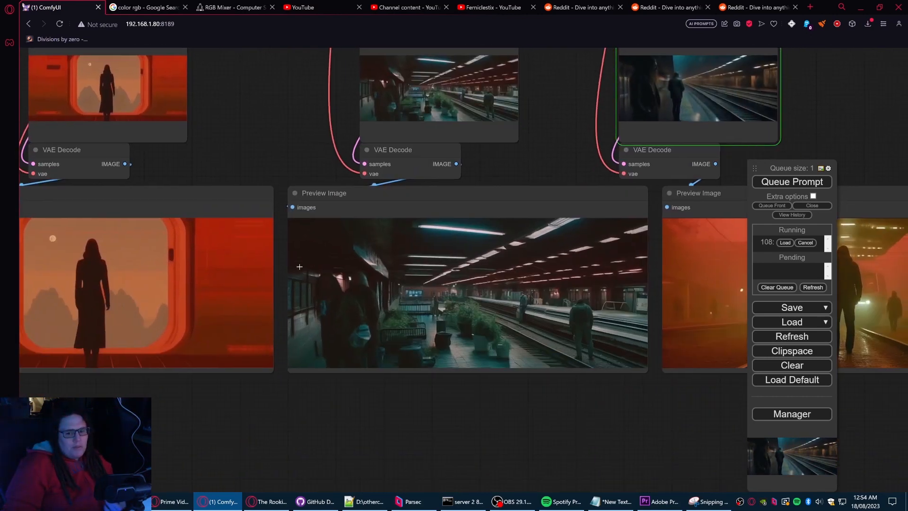
drag(563, 444, 400, 477)
drag(653, 199, 631, 286)
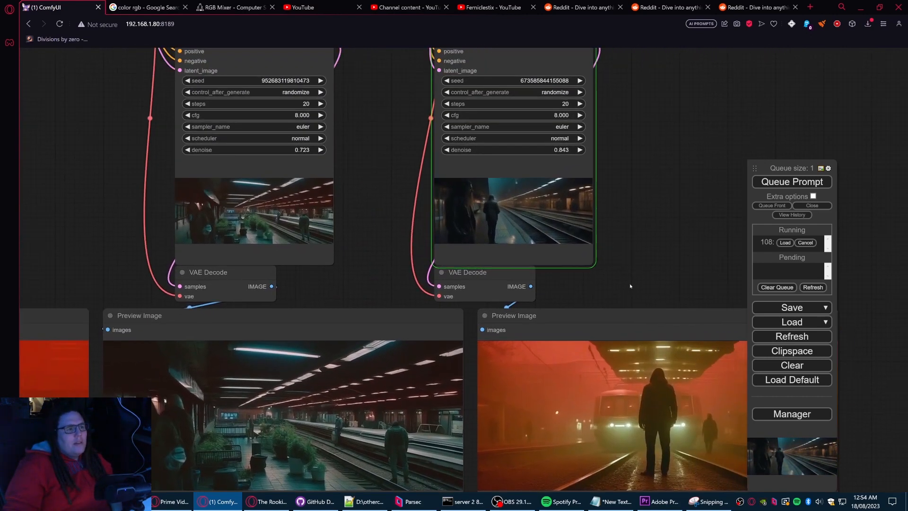
scroll(478, 191, up, 3)
scroll(483, 200, up, 4)
scroll(534, 240, down, 10)
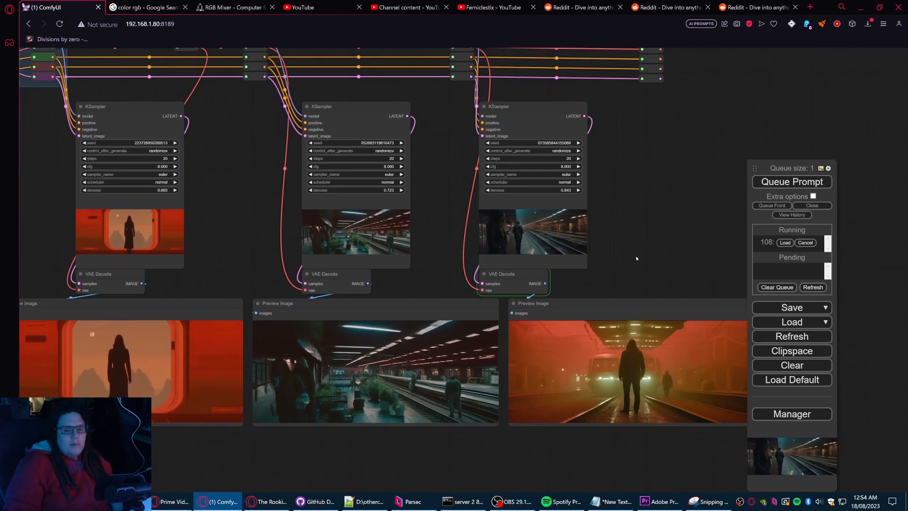
scroll(648, 255, down, 3)
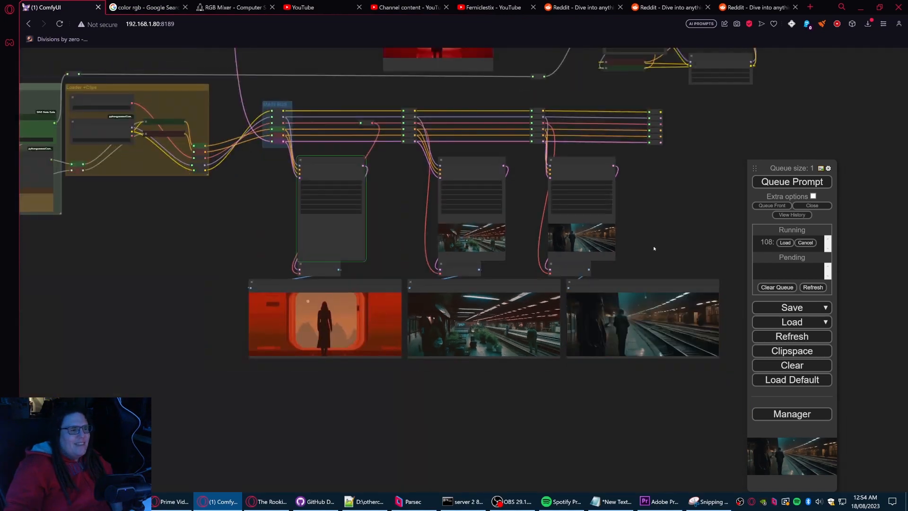
Step: Inspect the third sampler's new Preview Image up close and return to the overview of all three samplers
scroll(668, 275, up, 6)
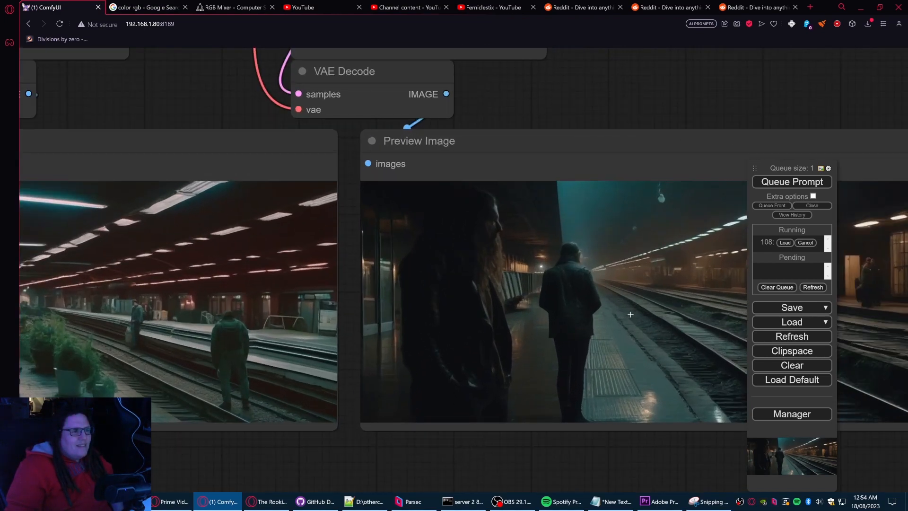
scroll(630, 314, down, 6)
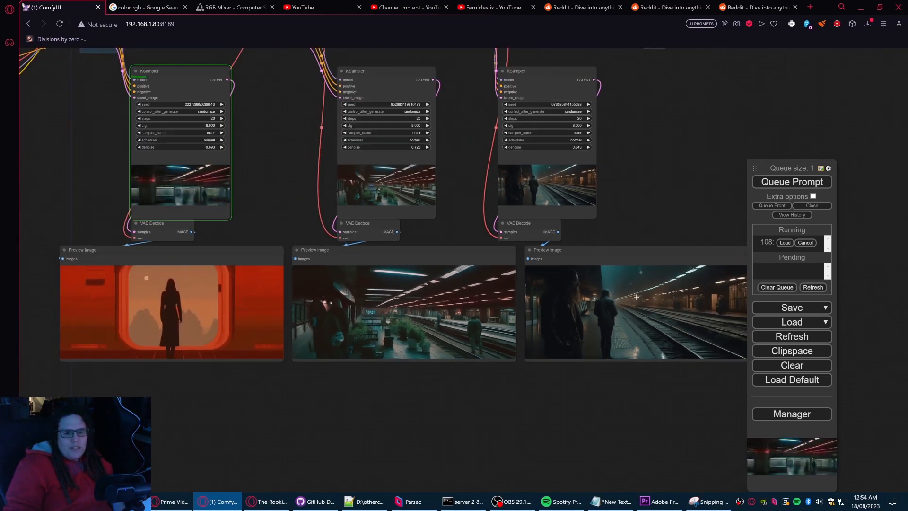
scroll(636, 296, down, 7)
scroll(438, 238, up, 2)
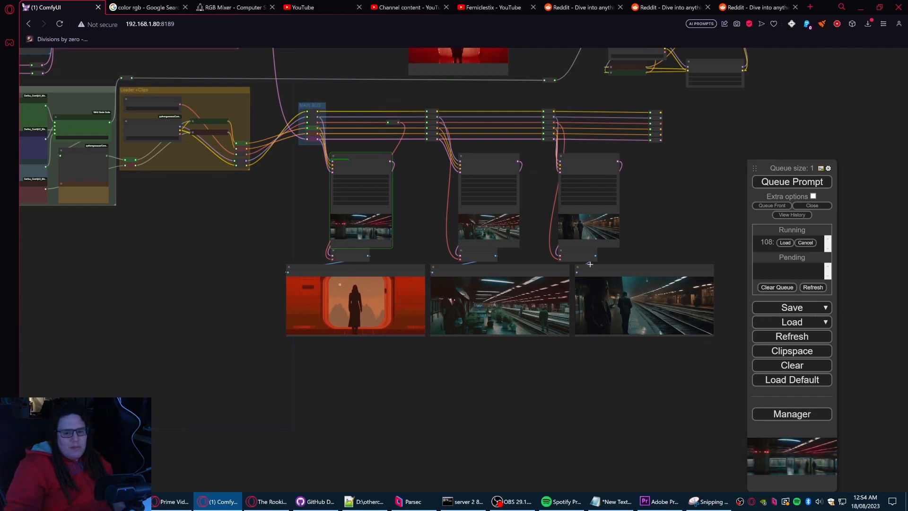
Step: Look over the prompting, loader and Main Bus groups, ending at the first two KSamplers and their outputs
drag(678, 197, 669, 364)
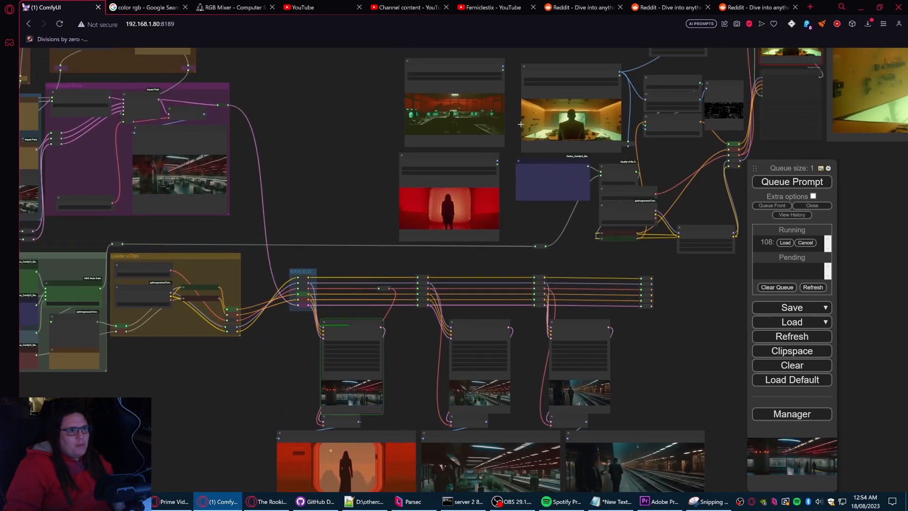
drag(218, 396, 531, 354)
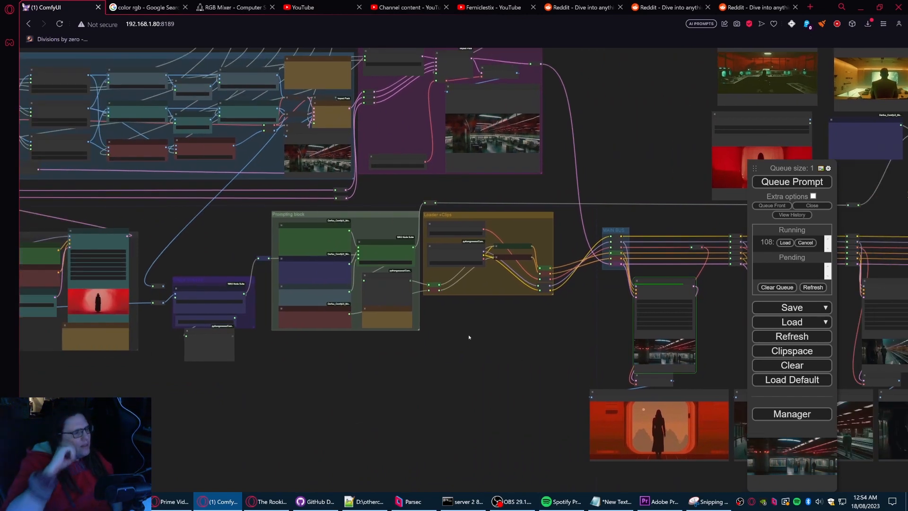
drag(583, 333, 390, 317)
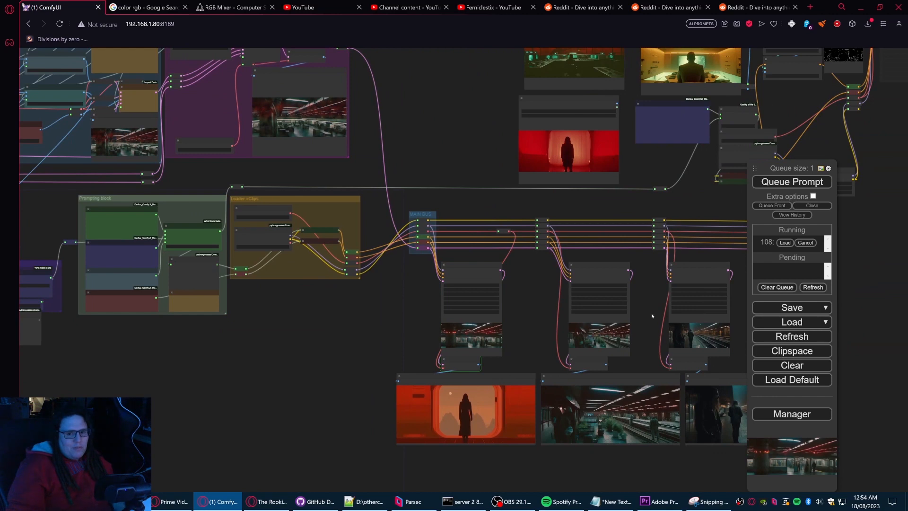
scroll(595, 299, up, 6)
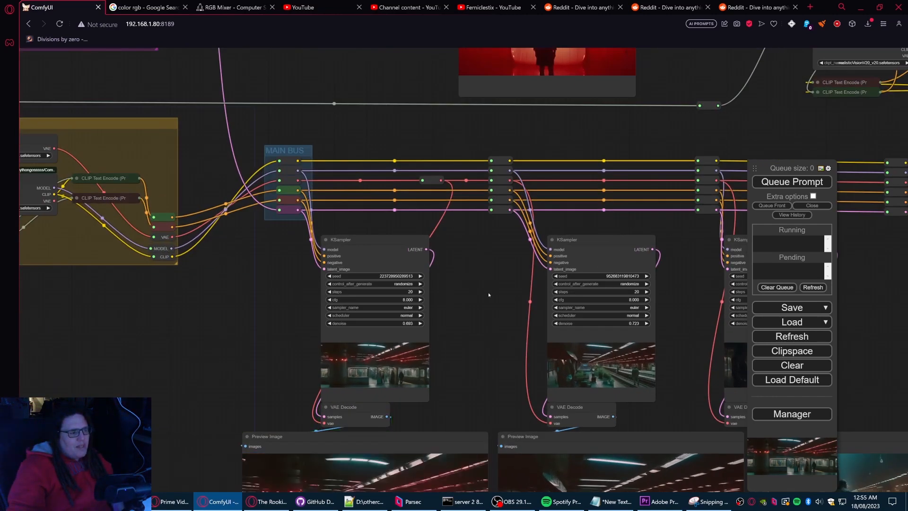
Step: Trace the workflow back from the Main Bus to the Image Analysis group and examine the Output image in the Initial Inputs Block
drag(226, 344, 423, 357)
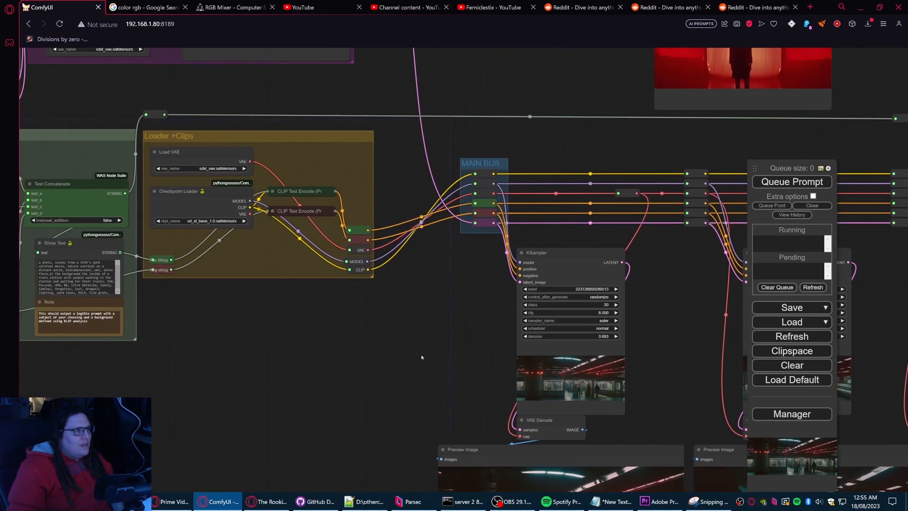
scroll(424, 356, down, 2)
drag(316, 350, 484, 356)
drag(420, 355, 592, 374)
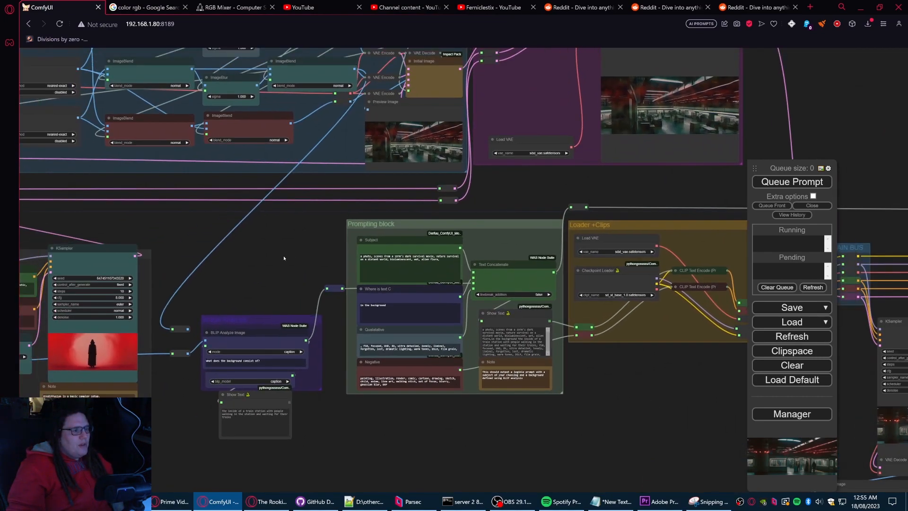
drag(285, 256, 327, 291)
scroll(324, 303, down, 3)
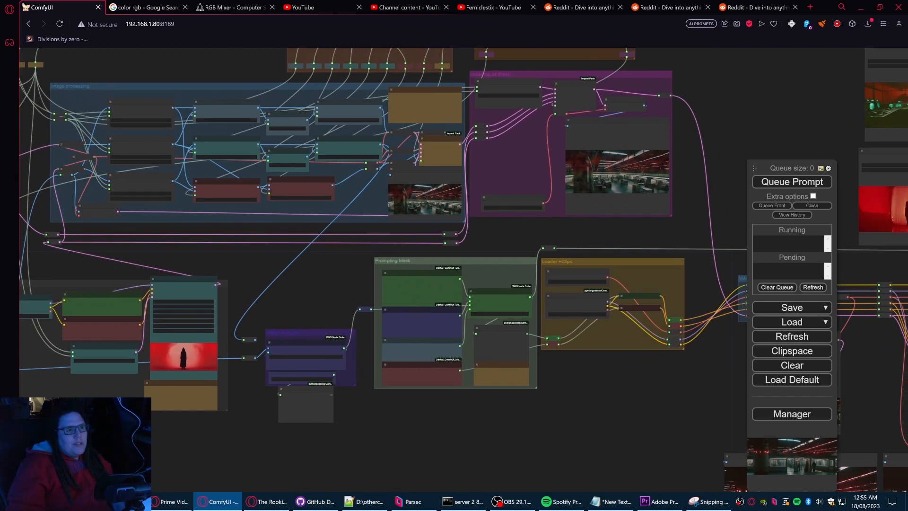
scroll(615, 187, up, 5)
scroll(601, 199, down, 1)
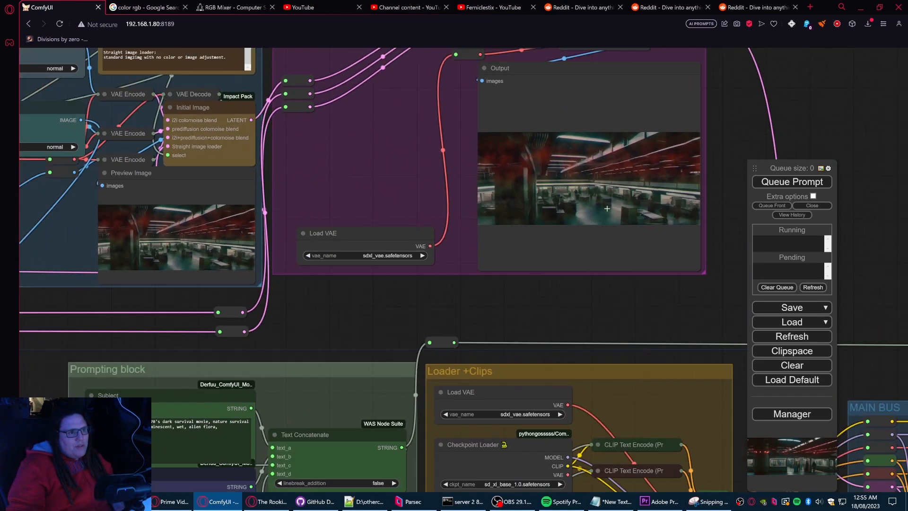
scroll(607, 208, down, 3)
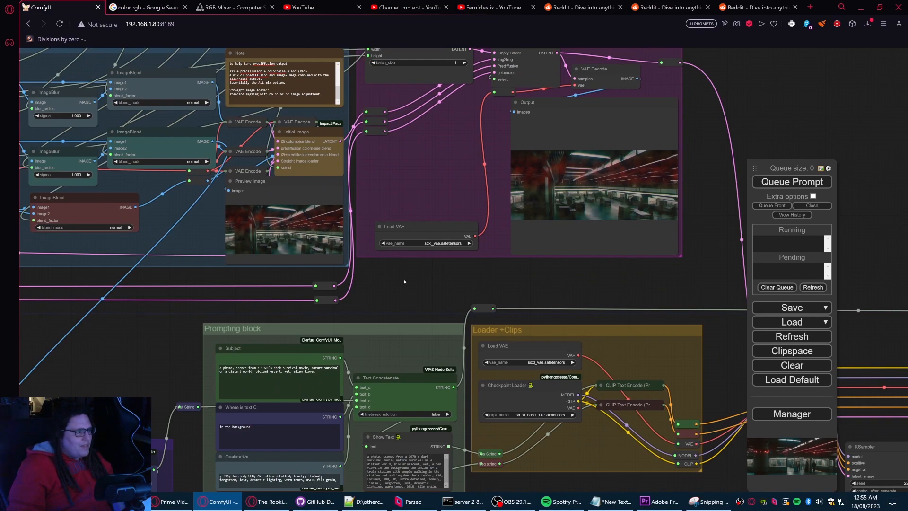
Step: Examine the Image Analysis group beside the Prompting block and highlight the BLIP caption in its Show Text node
drag(404, 282, 679, 290)
drag(490, 309, 346, 187)
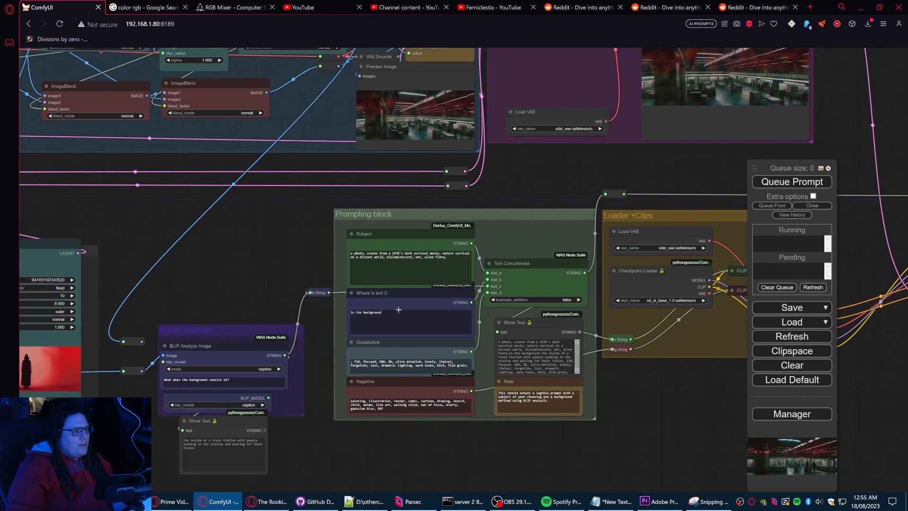
drag(637, 410, 622, 399)
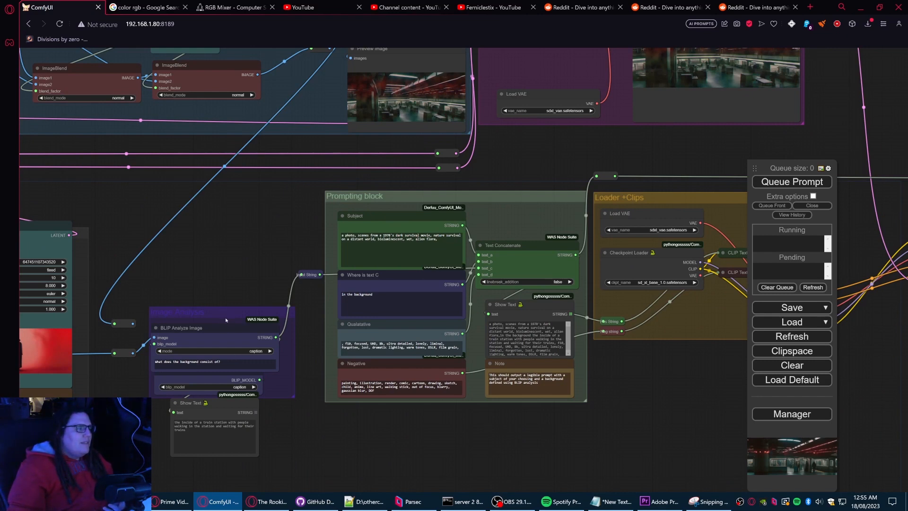
mouse_move(226, 320)
mouse_down()
mouse_move(222, 291)
mouse_move(230, 315)
mouse_up()
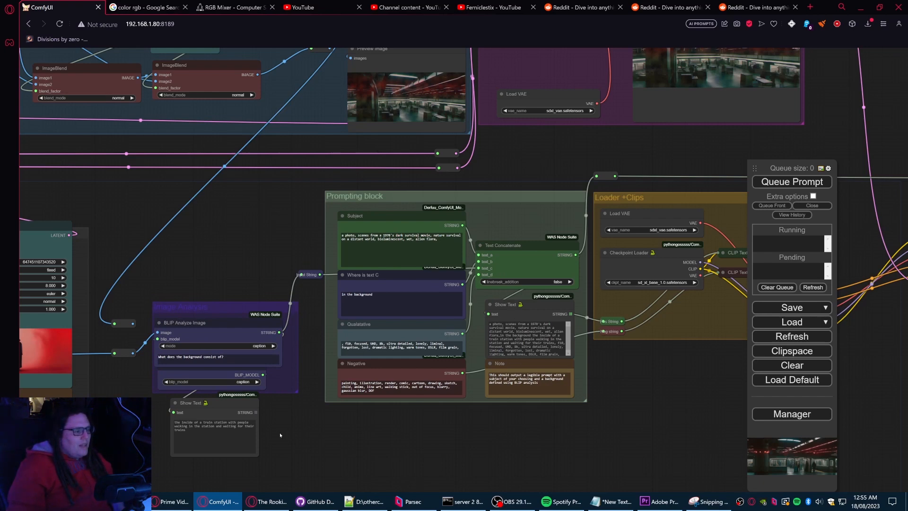
drag(248, 437, 174, 410)
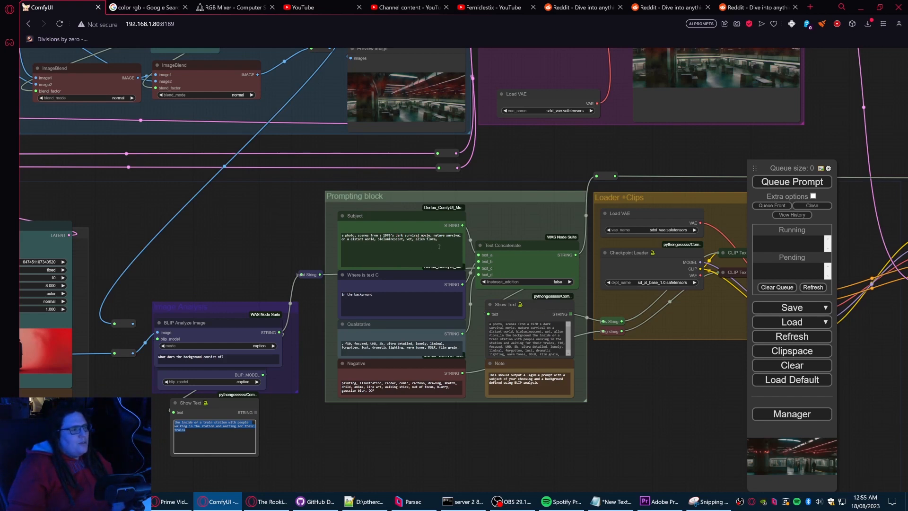
Step: Examine the Subject, Where is text C, Qualatative and Negative text nodes in the Prompting block up close
drag(439, 246, 332, 223)
scroll(340, 242, up, 5)
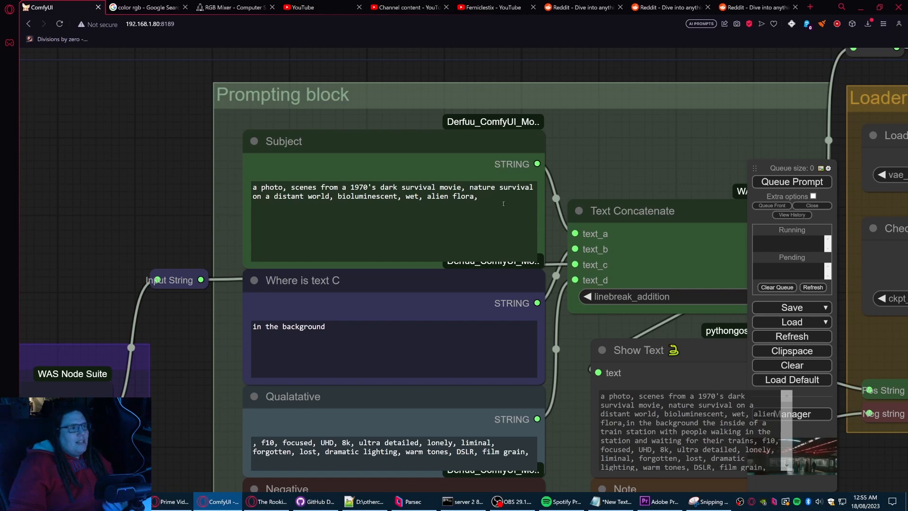
drag(590, 333, 562, 214)
drag(489, 225, 378, 198)
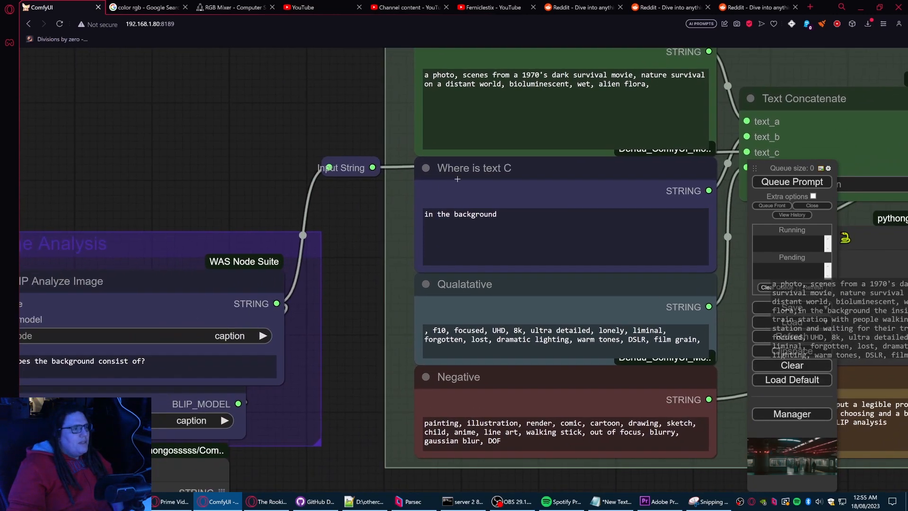
Step: Move the Where is text C node onto the Image Analysis group for comparison and return it below the Subject node
click(477, 169)
drag(501, 168, 85, 166)
scroll(334, 261, down, 2)
drag(334, 261, 449, 207)
drag(279, 130, 279, 283)
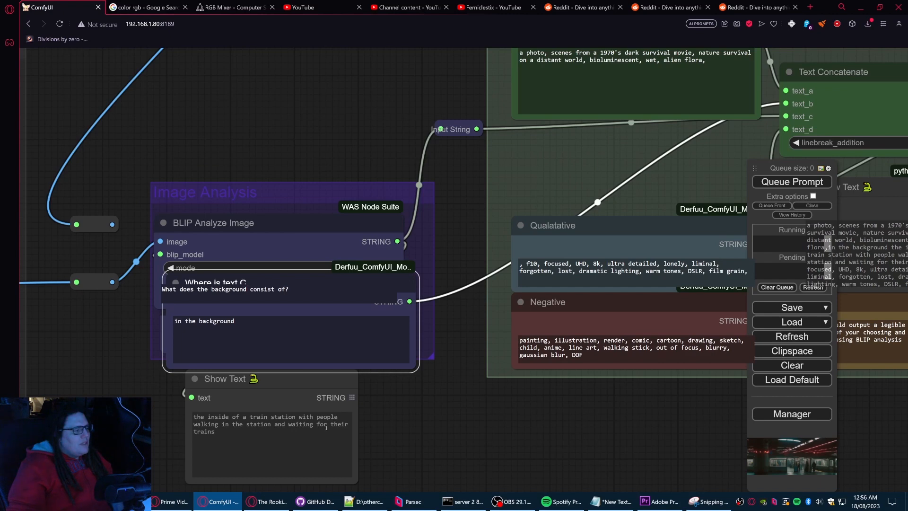
drag(450, 381, 352, 425)
drag(190, 320, 535, 168)
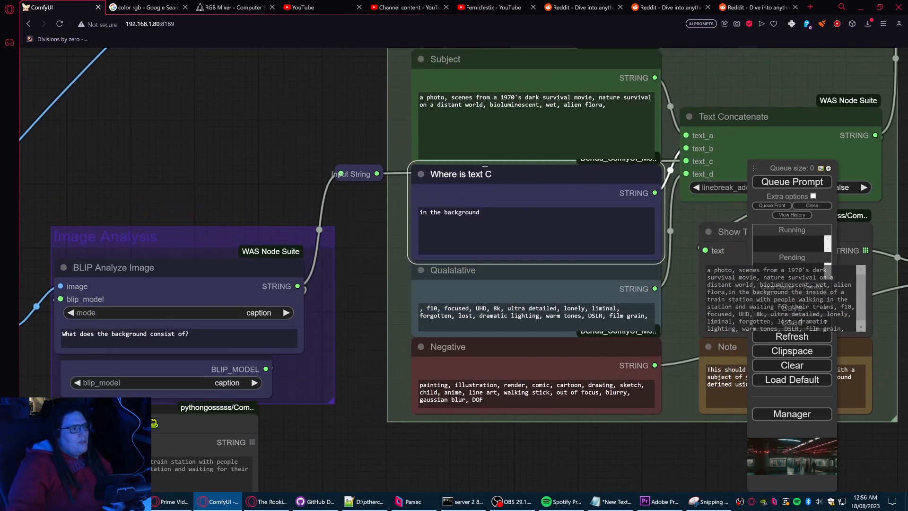
Step: Highlight the Subject prompt and the "in the background" text to show how the prompt parts combine
drag(373, 109, 305, 193)
drag(460, 189, 350, 181)
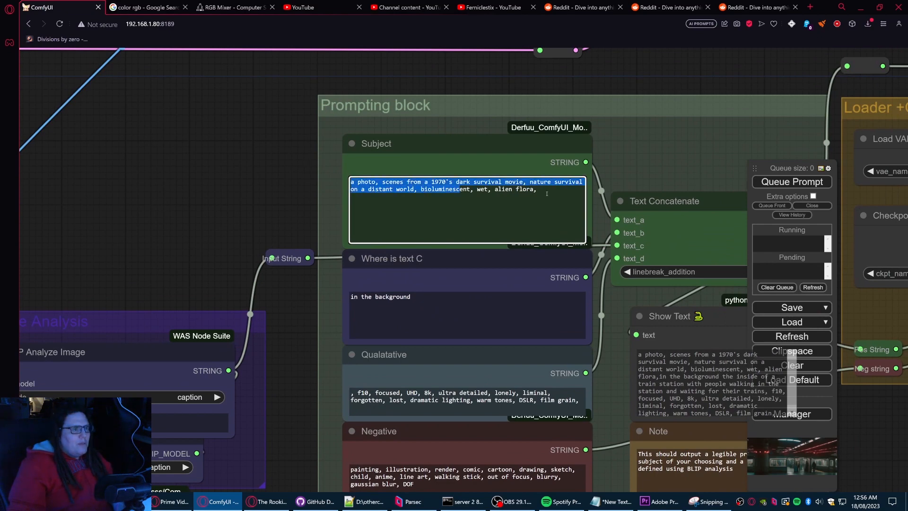
drag(546, 193, 350, 175)
drag(443, 305, 350, 300)
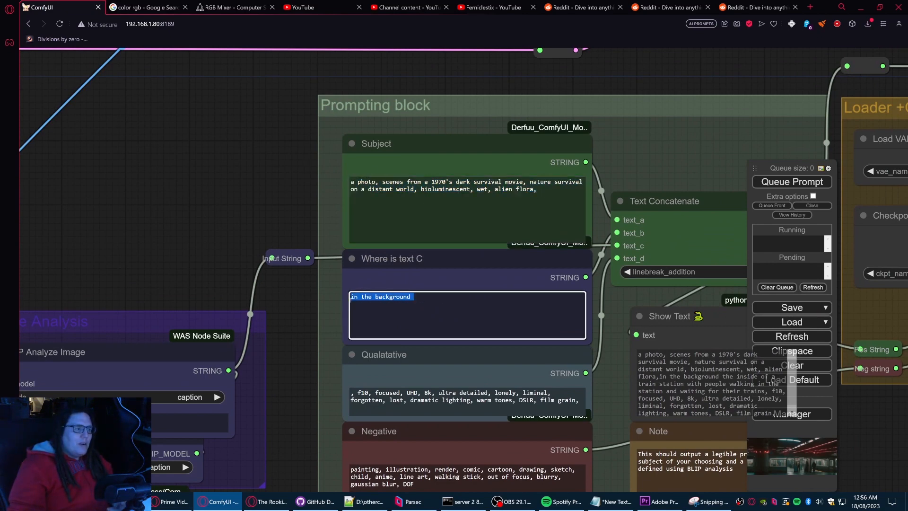
scroll(655, 311, down, 1)
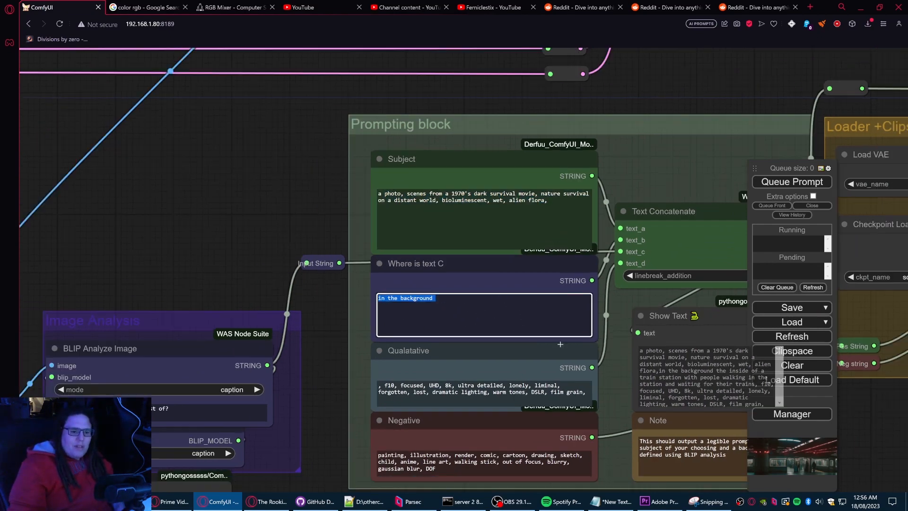
Step: Bring the whole Prompting block into view and highlight the Subject prompt and part of its wording
drag(672, 80, 548, 12)
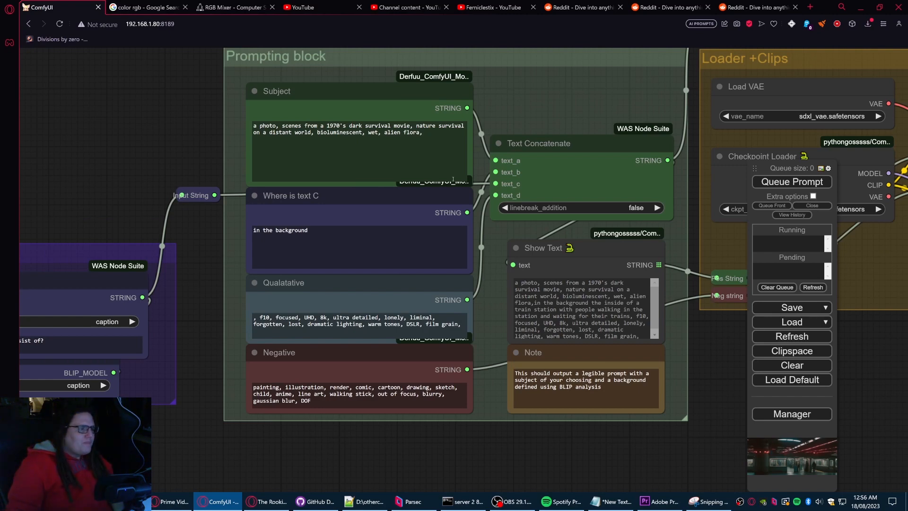
drag(432, 152, 247, 120)
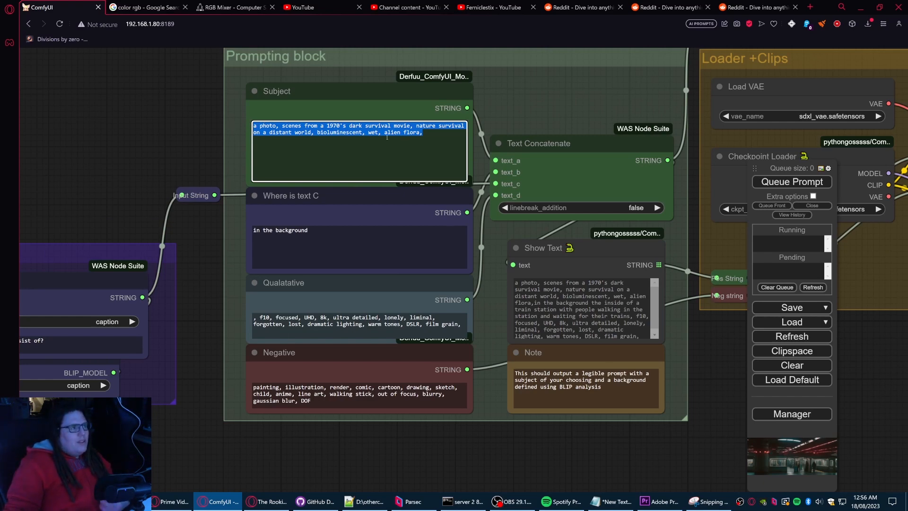
double_click(401, 126)
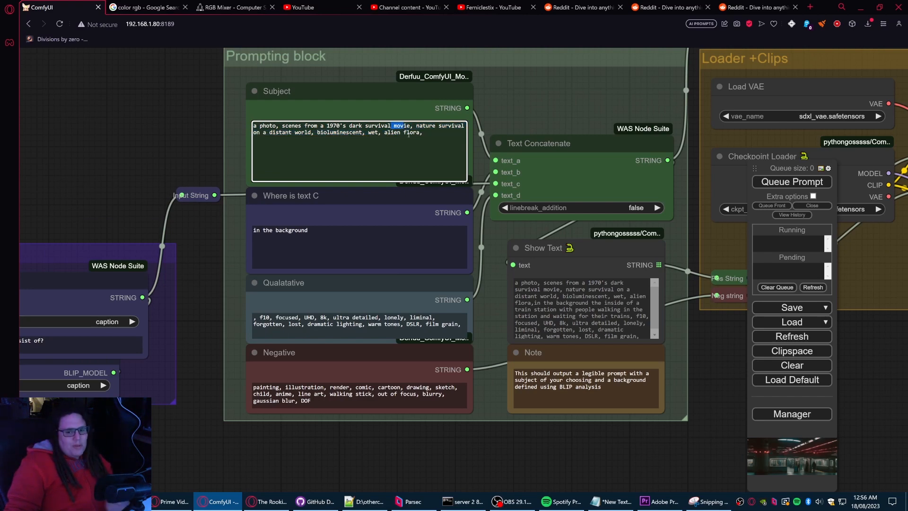
Step: Highlight the full Qualatative prompt text and the full Negative prompt text in the Prompting block
click(283, 301)
drag(454, 329, 243, 309)
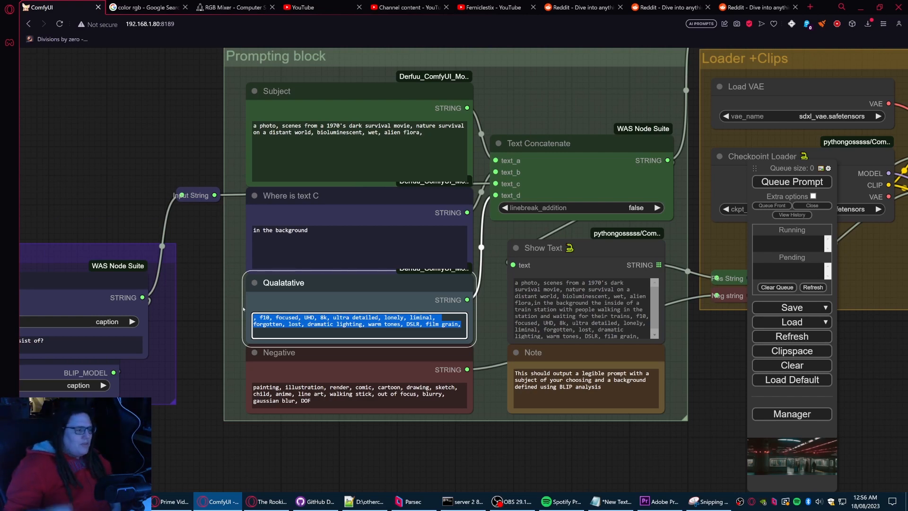
click(412, 447)
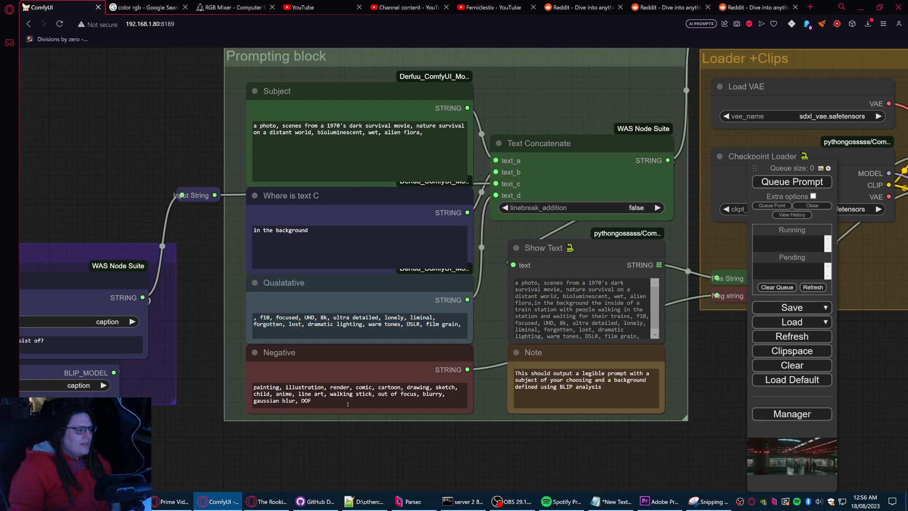
drag(319, 402, 252, 386)
Step: Select the Text Concatenate node to show which prompt strings it joins and where its output goes
scroll(603, 431, down, 1)
drag(570, 449, 386, 466)
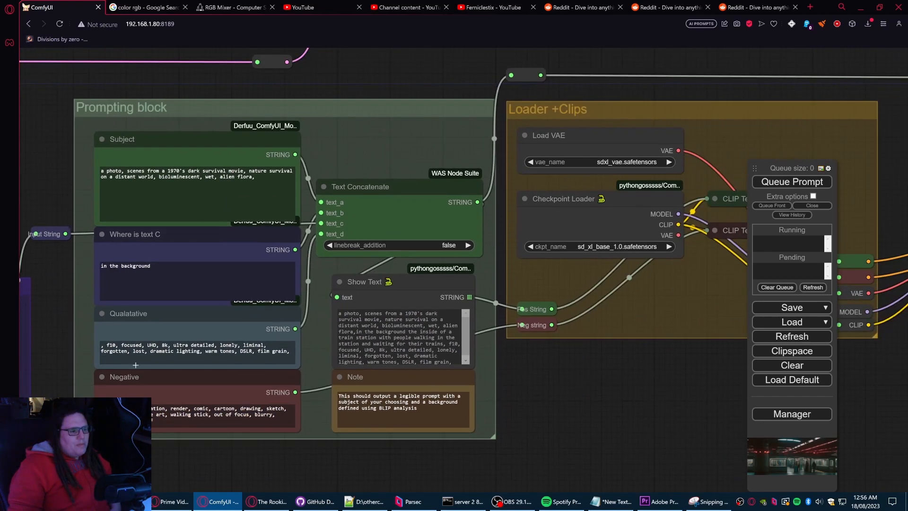
drag(548, 292, 503, 321)
click(334, 221)
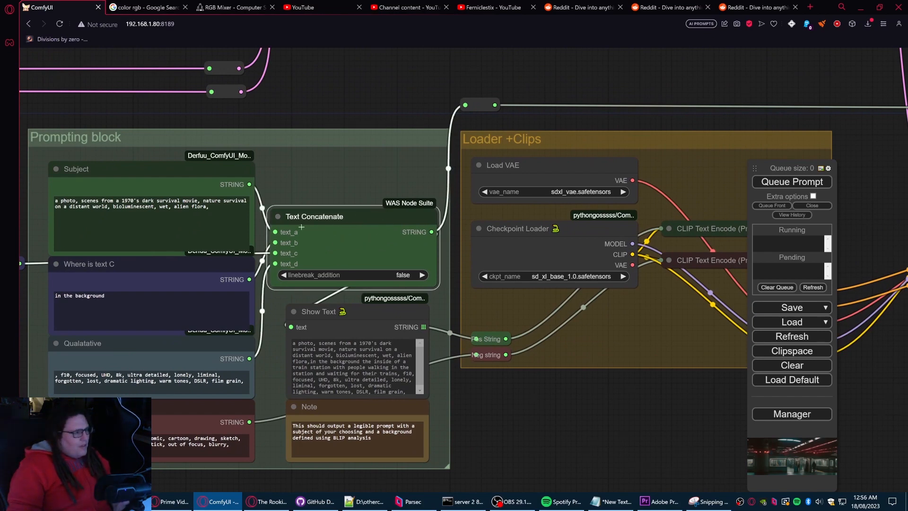
mouse_move(376, 219)
mouse_down()
mouse_move(388, 187)
mouse_move(394, 211)
mouse_move(380, 208)
mouse_move(376, 228)
mouse_up()
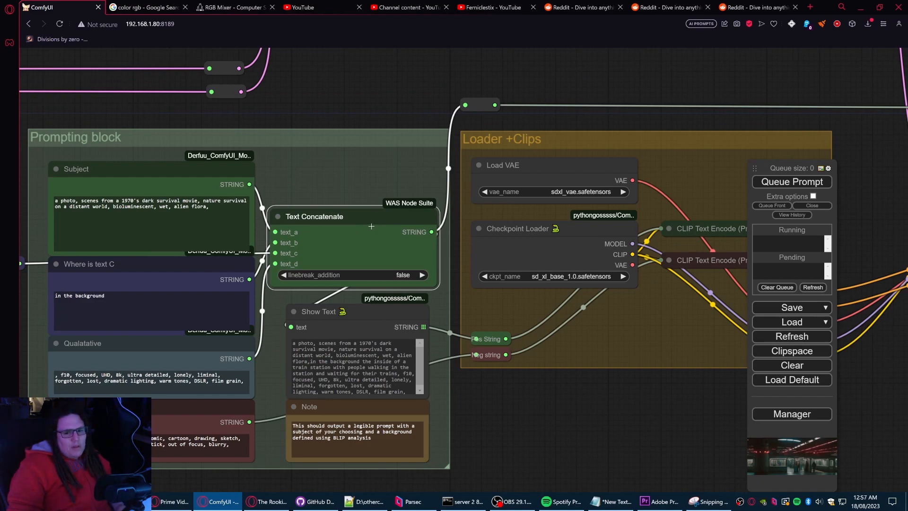
Step: Examine the Loader +Clips group and follow its outputs into the MAIN BUS
drag(639, 397, 497, 397)
scroll(444, 416, down, 3)
drag(433, 419, 339, 417)
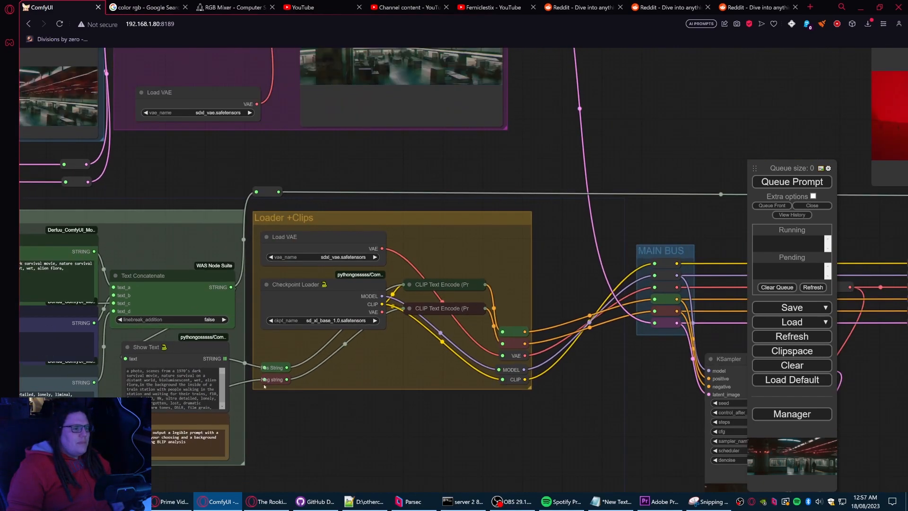
scroll(349, 250, down, 1)
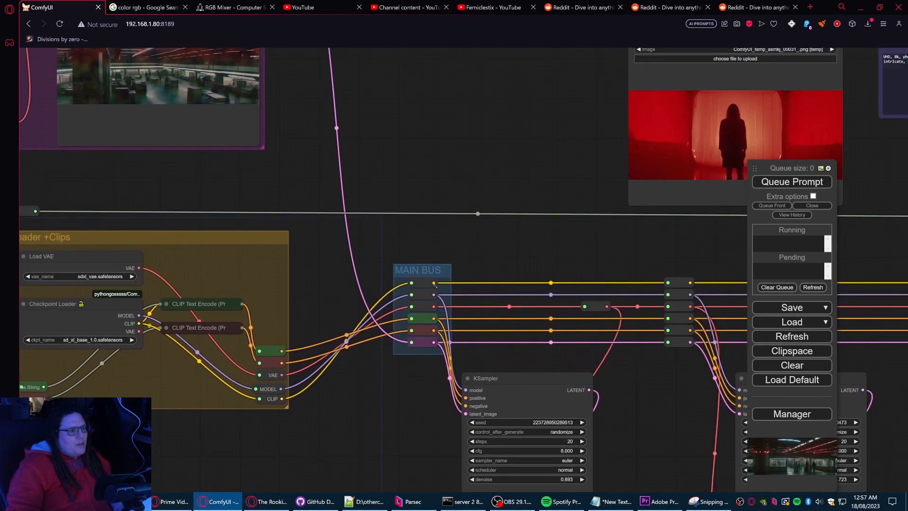
scroll(472, 374, down, 1)
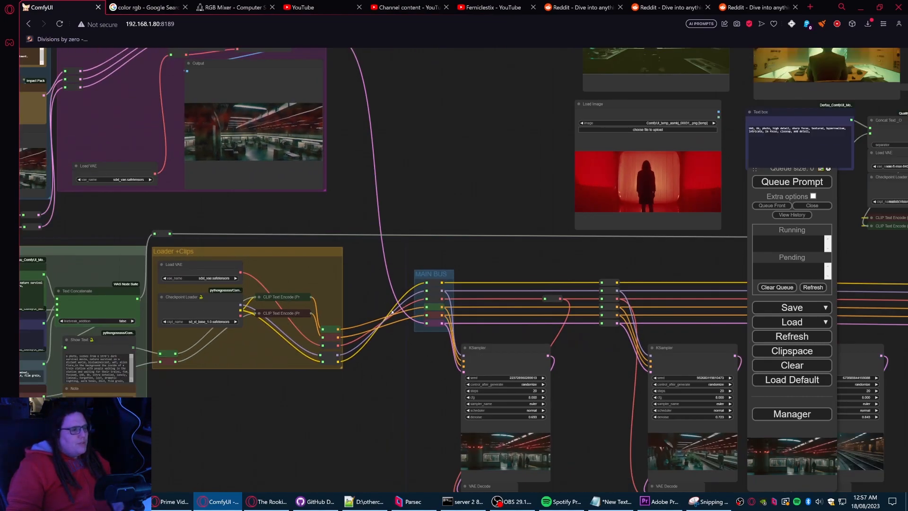
scroll(403, 350, down, 2)
scroll(399, 423, down, 1)
Step: Examine the KSampler nodes fed by the MAIN BUS together with their VAE Decode and Preview Image nodes
drag(397, 433, 515, 397)
scroll(426, 416, down, 1)
drag(423, 417, 255, 260)
scroll(447, 271, up, 6)
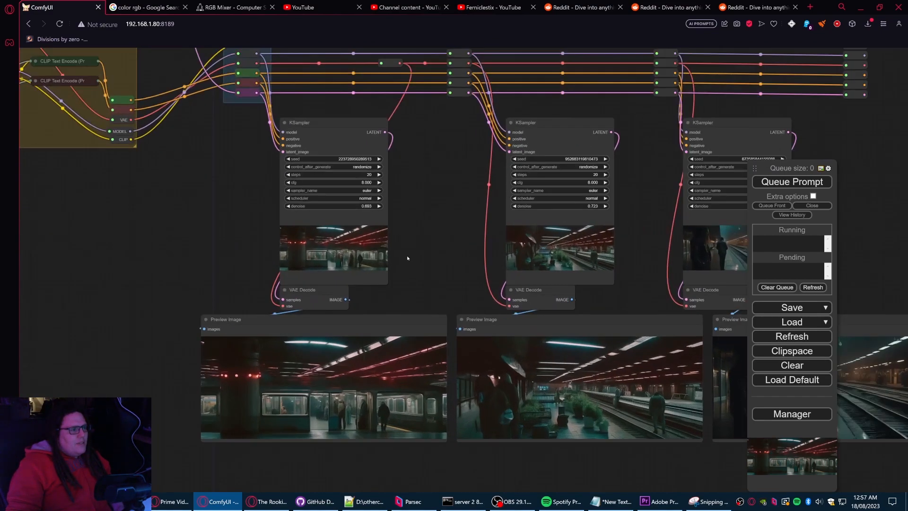
scroll(422, 241, up, 2)
drag(428, 233, 416, 138)
Step: Survey the overall workflow layout, from the samplers and separate image loaders back to the input and Colornoise groups
scroll(672, 333, down, 6)
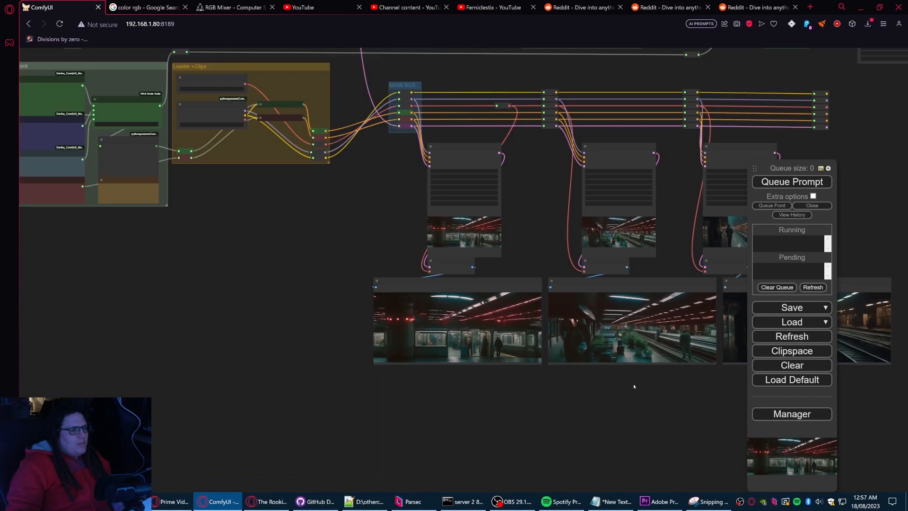
scroll(353, 245, down, 2)
drag(392, 255, 393, 433)
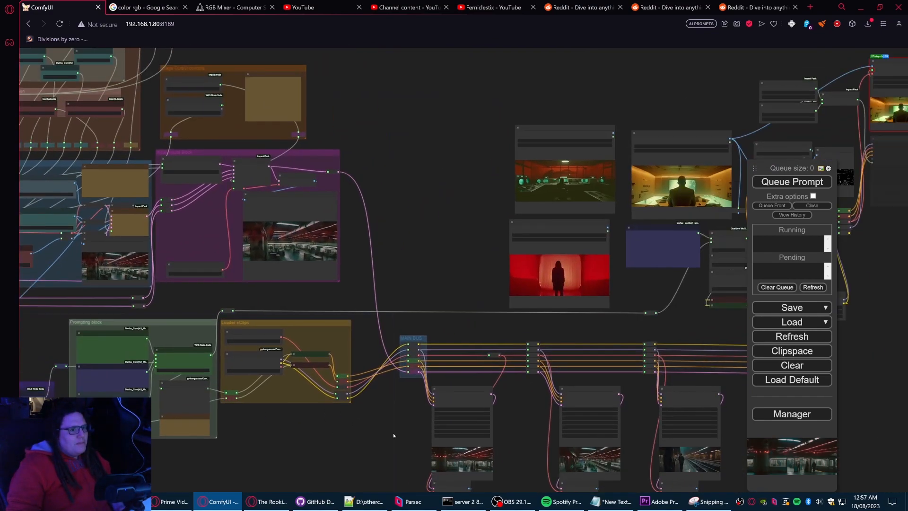
drag(425, 289, 262, 322)
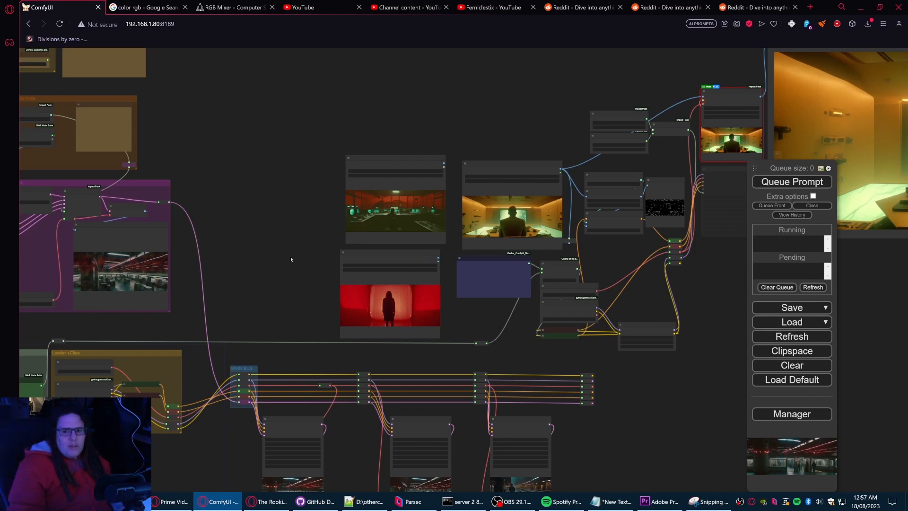
drag(291, 259, 484, 221)
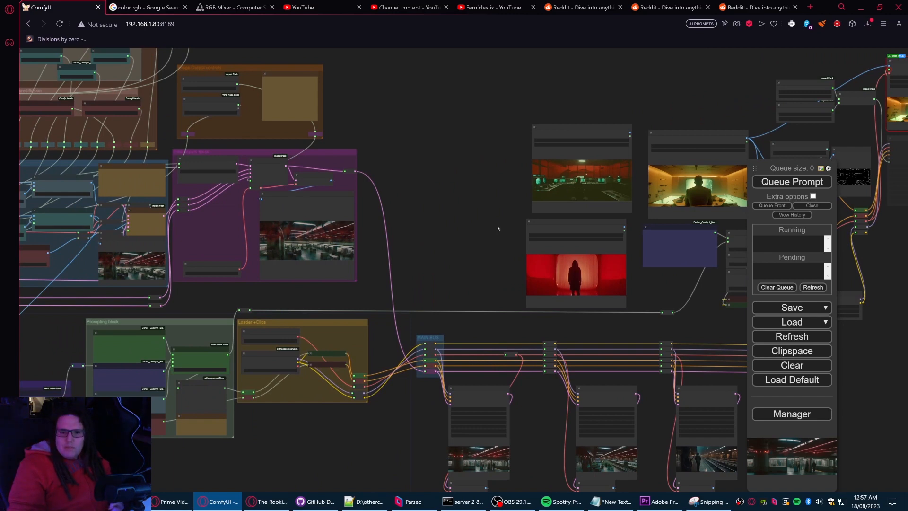
scroll(457, 236, down, 5)
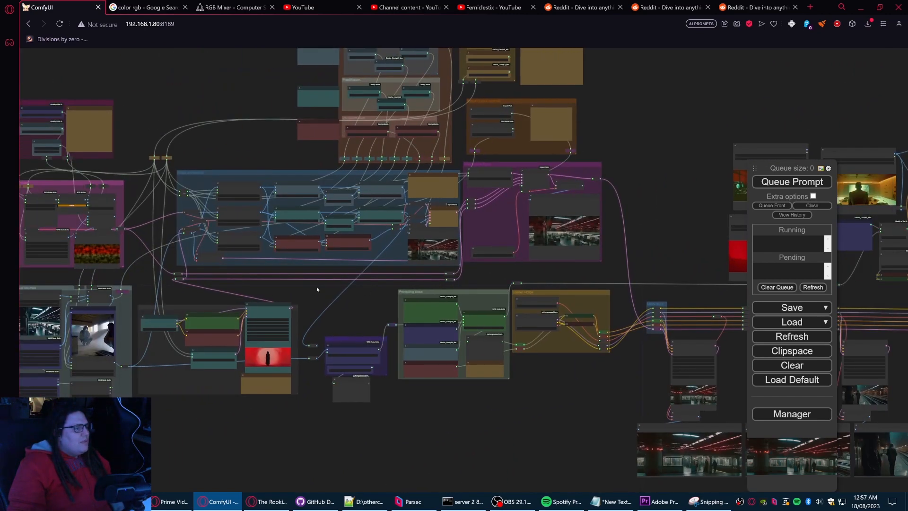
drag(213, 288, 340, 291)
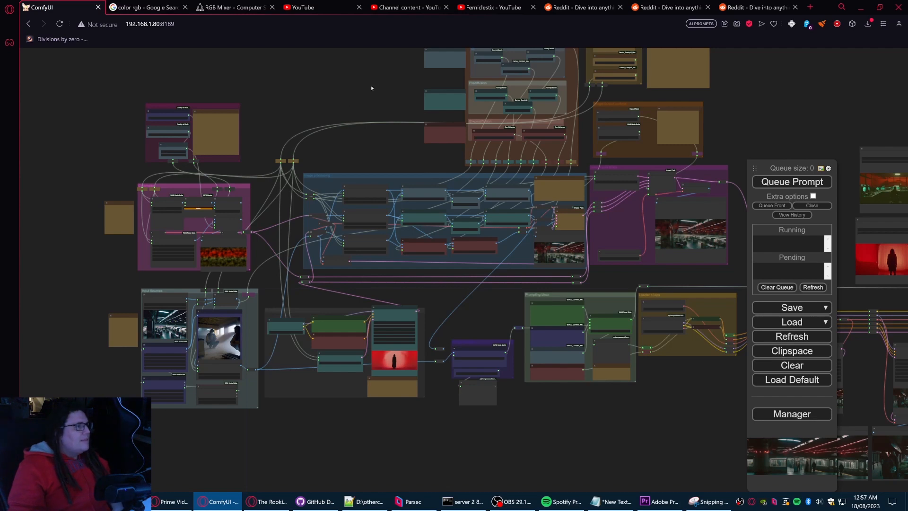
Step: Open the file chooser of the Load Image node in Input Sources and preview the night-time car renders in archive1
drag(280, 183, 360, 145)
scroll(184, 246, up, 12)
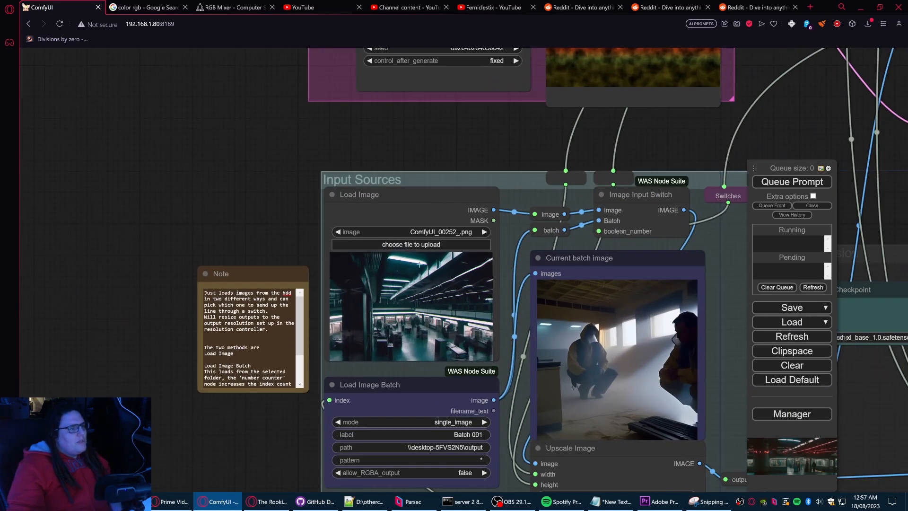
click(410, 245)
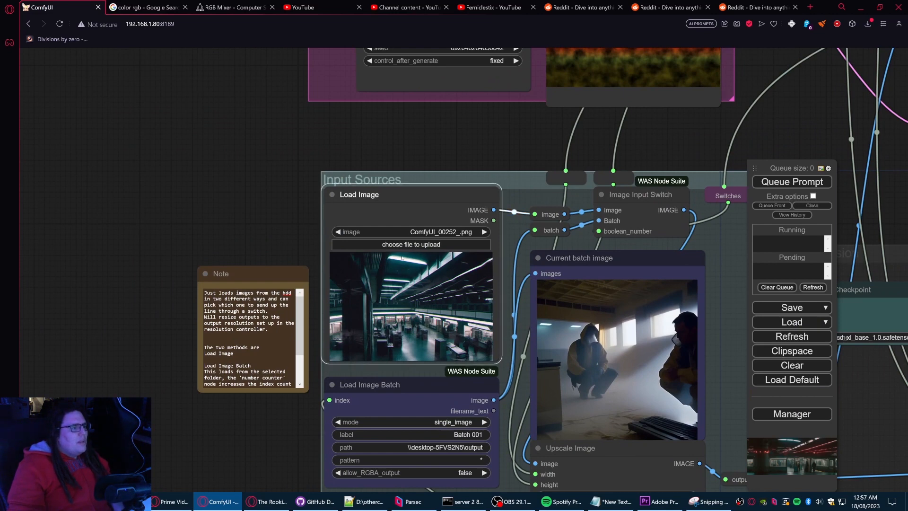
scroll(297, 200, down, 1)
scroll(297, 200, down, 1)
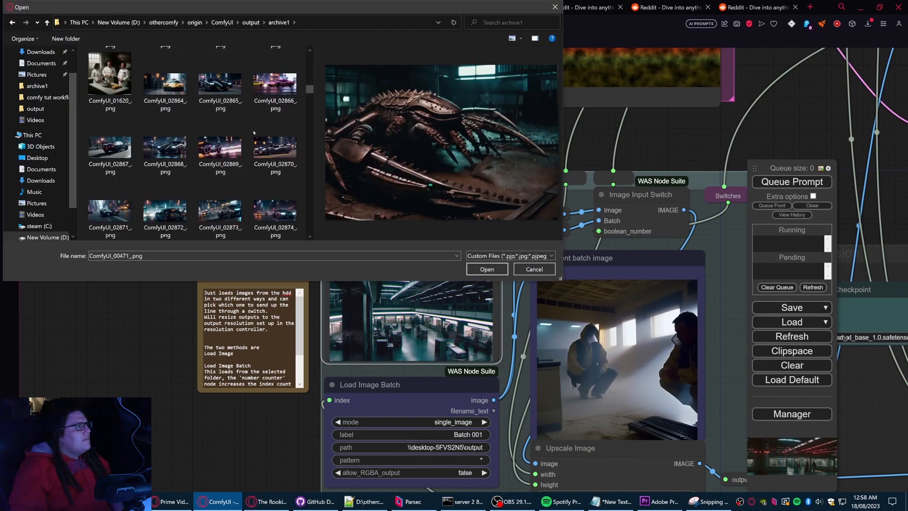
click(267, 88)
click(280, 159)
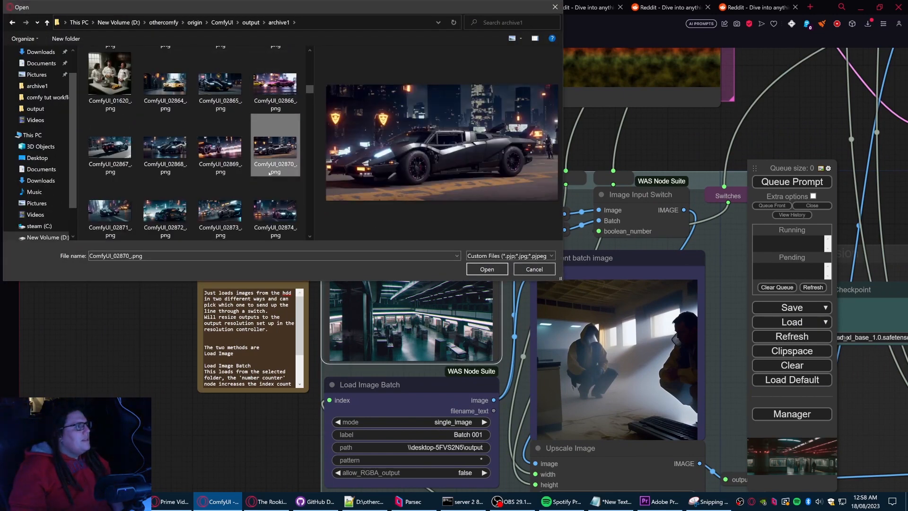
scroll(261, 181, down, 5)
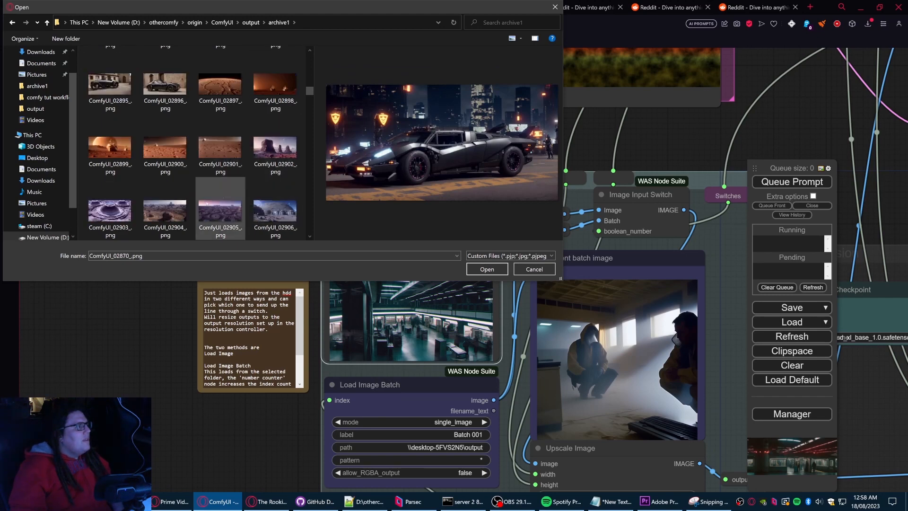
Step: Preview the desert planet images ComfyUI_02899_.png to ComfyUI_02902_.png as candidates for the input image
click(264, 149)
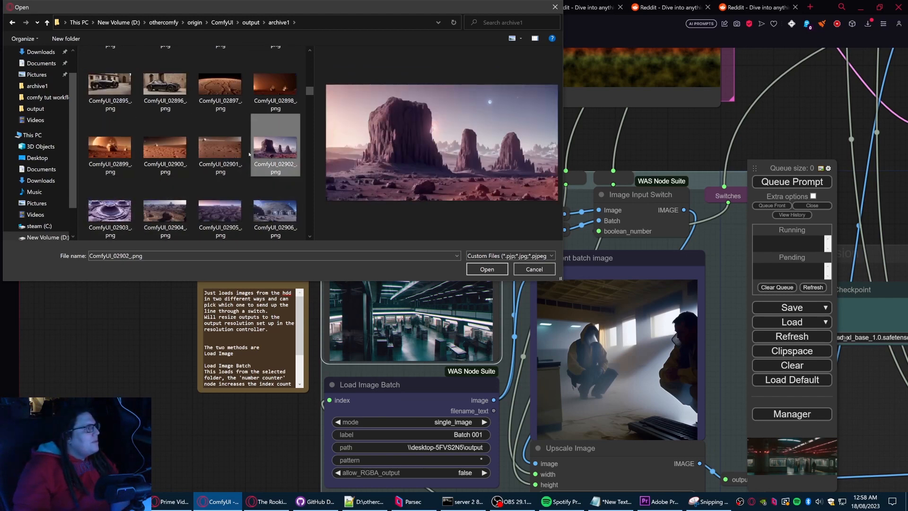
click(228, 145)
click(265, 149)
click(228, 145)
click(165, 147)
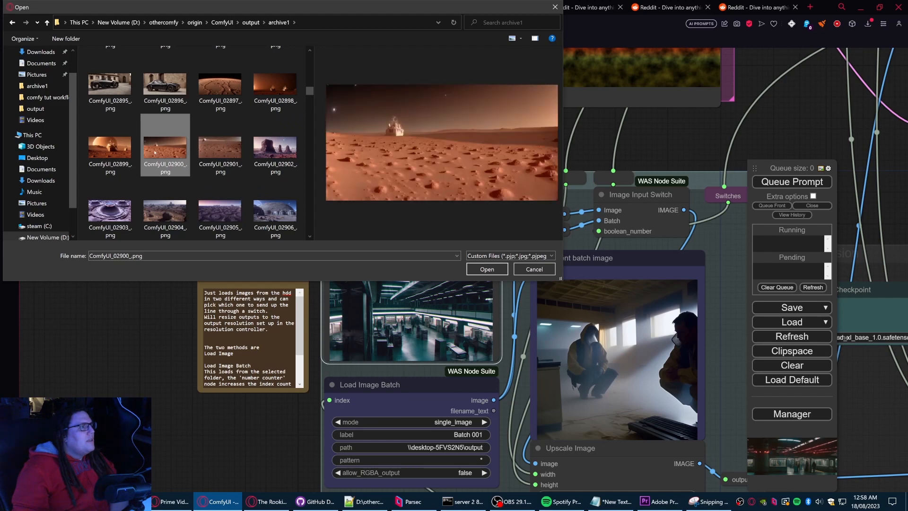
click(109, 146)
scroll(205, 168, down, 1)
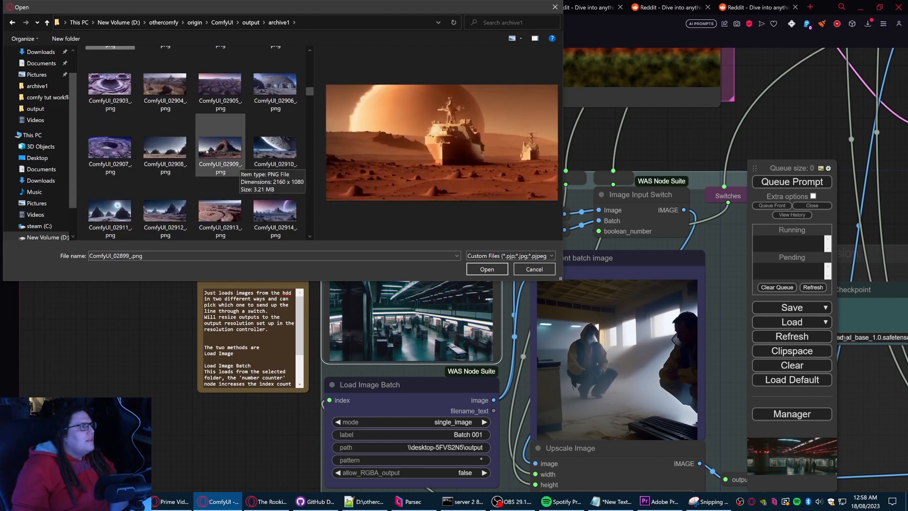
Step: Compare the alien moonscape images and load ComfyUI_02914_.png into the Load Image node
click(165, 147)
click(258, 167)
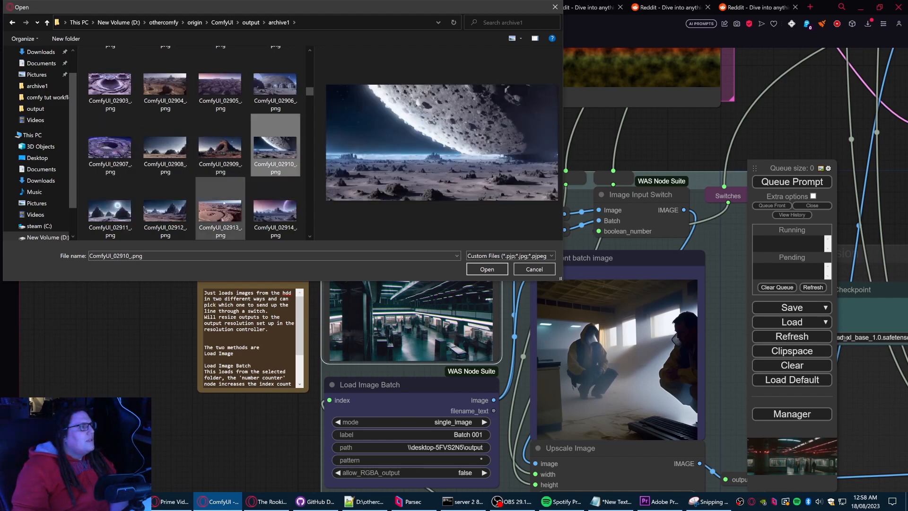
click(220, 208)
click(165, 208)
click(269, 207)
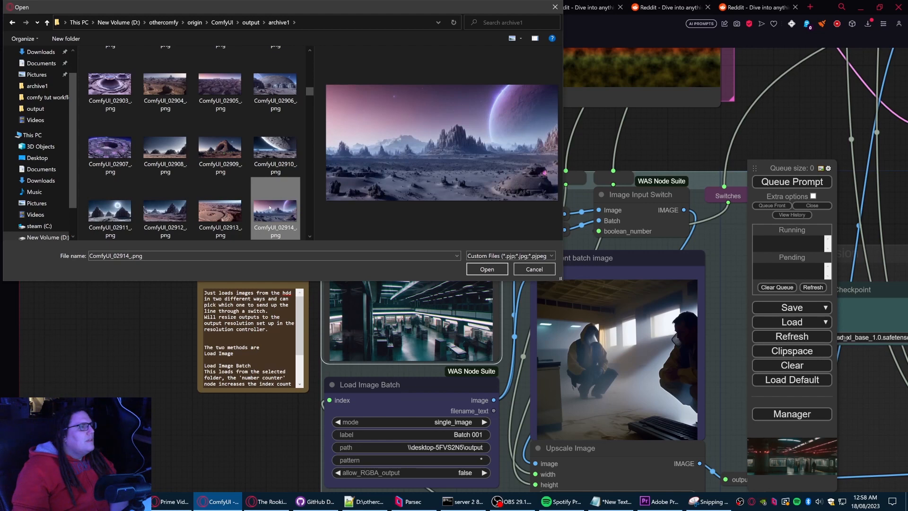
click(480, 269)
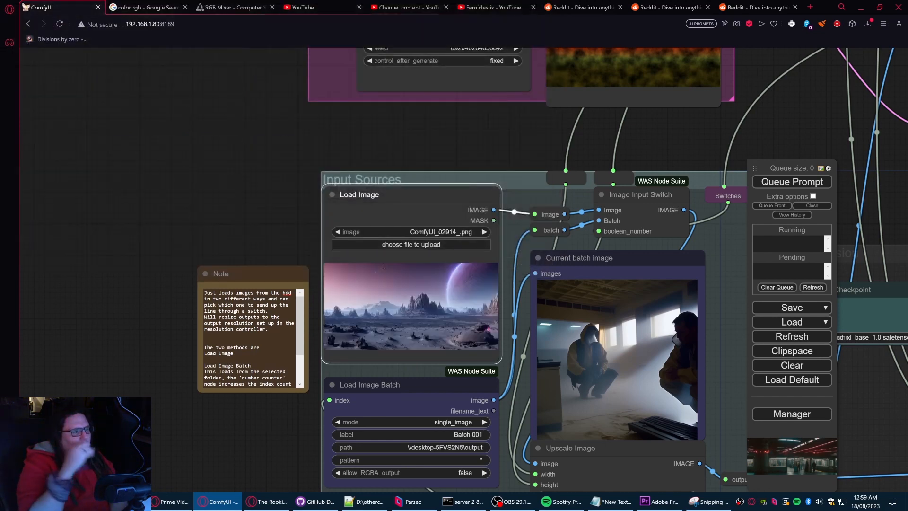
Step: Examine how the Input Sources group connects to its switch and output, along with the Colornoise group above it
drag(585, 166, 424, 140)
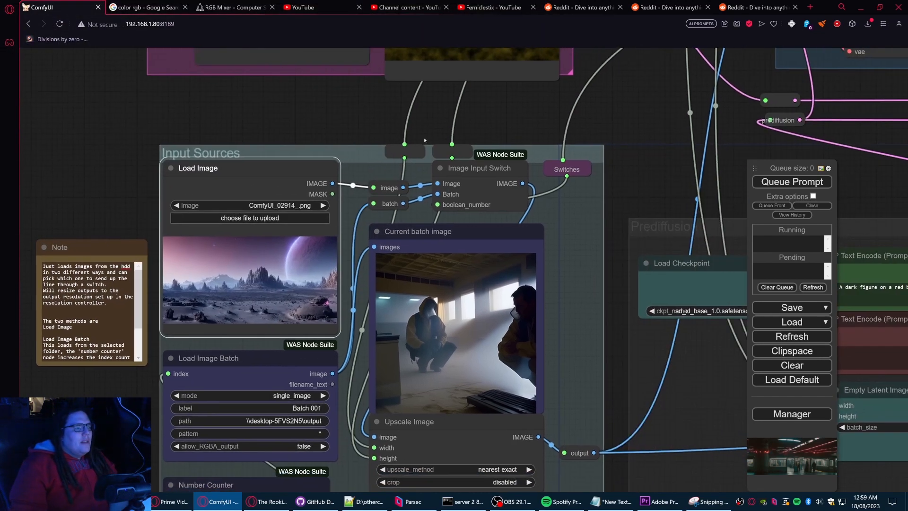
drag(637, 160, 594, 142)
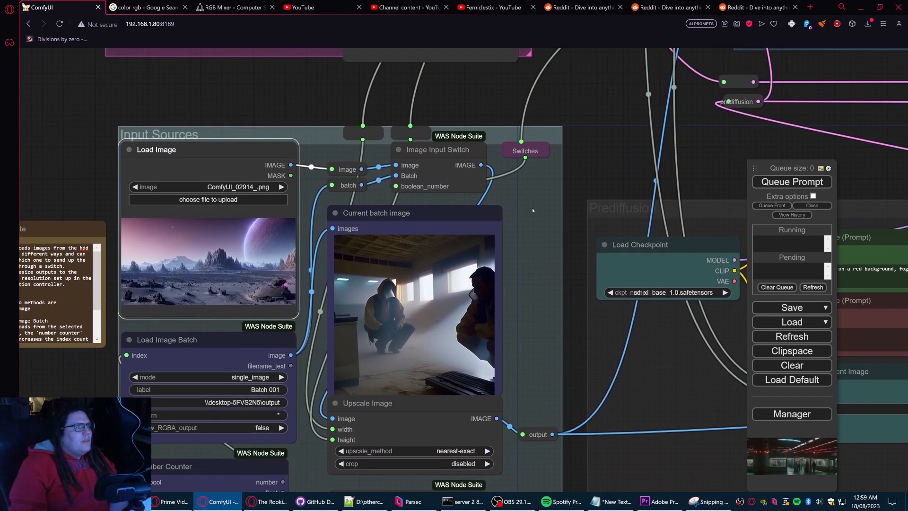
scroll(532, 210, down, 3)
scroll(443, 416, down, 2)
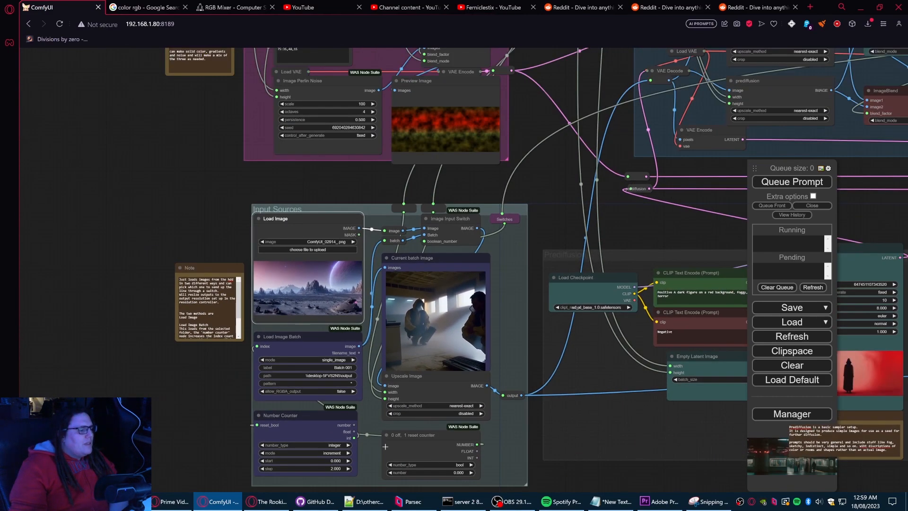
drag(532, 52, 486, 236)
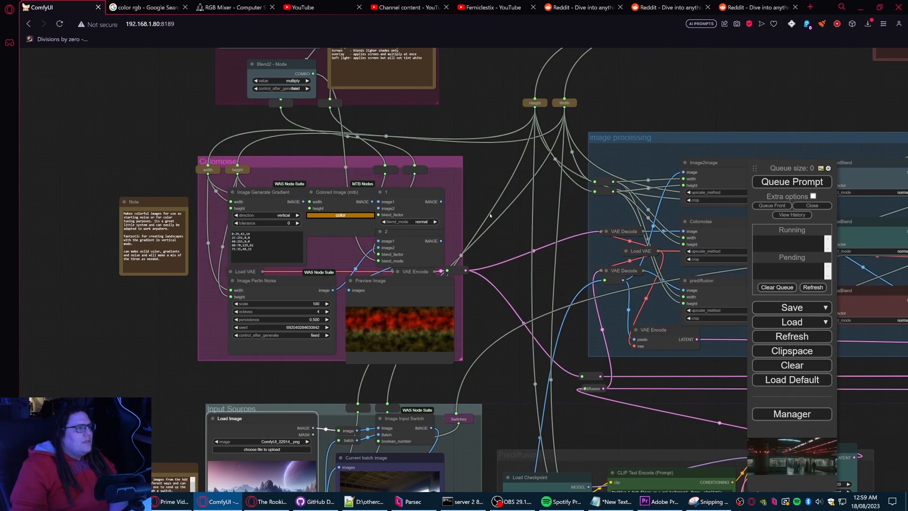
Step: Review the blend values, the Initial Resolution width and height, and the input selectors in Image Output controls
drag(549, 93, 520, 286)
scroll(518, 287, down, 3)
drag(677, 193, 156, 283)
scroll(381, 180, up, 4)
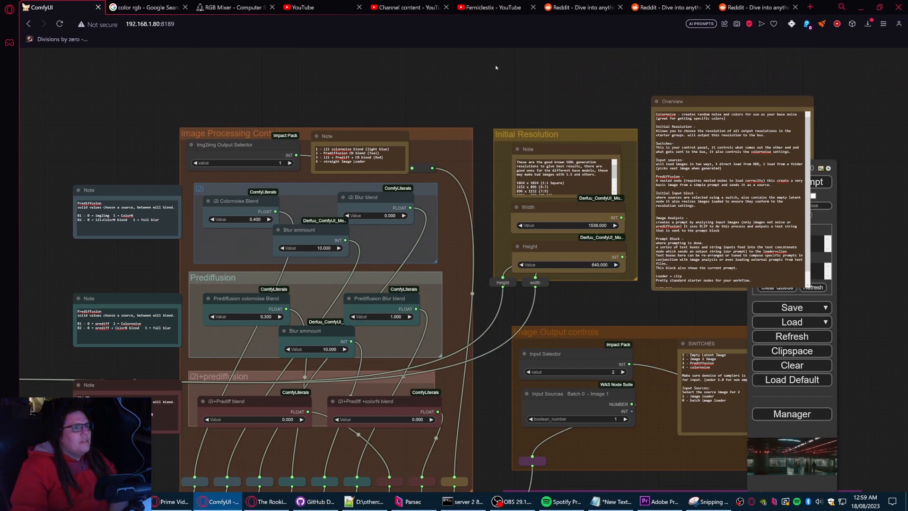
drag(496, 67, 361, 60)
drag(475, 296, 524, 193)
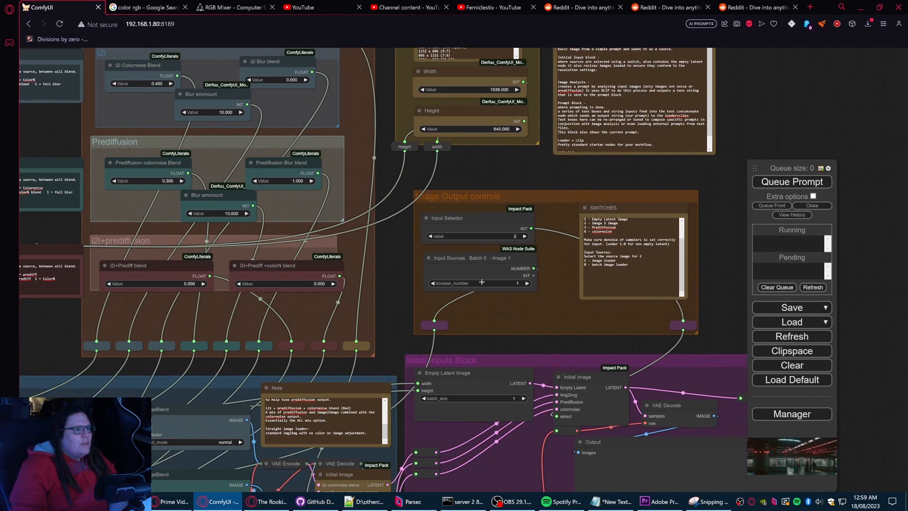
Step: Review the Colornoise blend settings and gradient group, and switch to the RGB Mixer page
drag(382, 314, 684, 237)
scroll(368, 247, down, 1)
drag(368, 247, 465, 243)
drag(259, 237, 816, 175)
drag(542, 116, 543, 198)
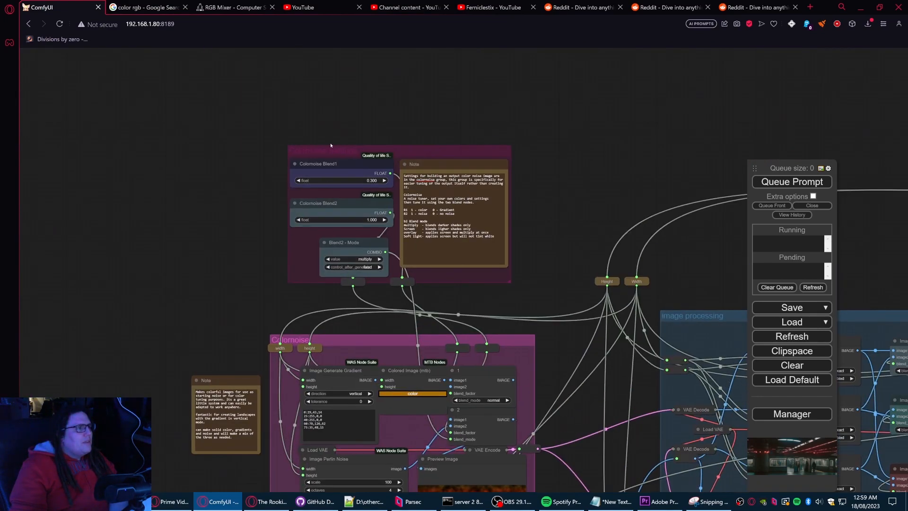
drag(549, 276, 551, 105)
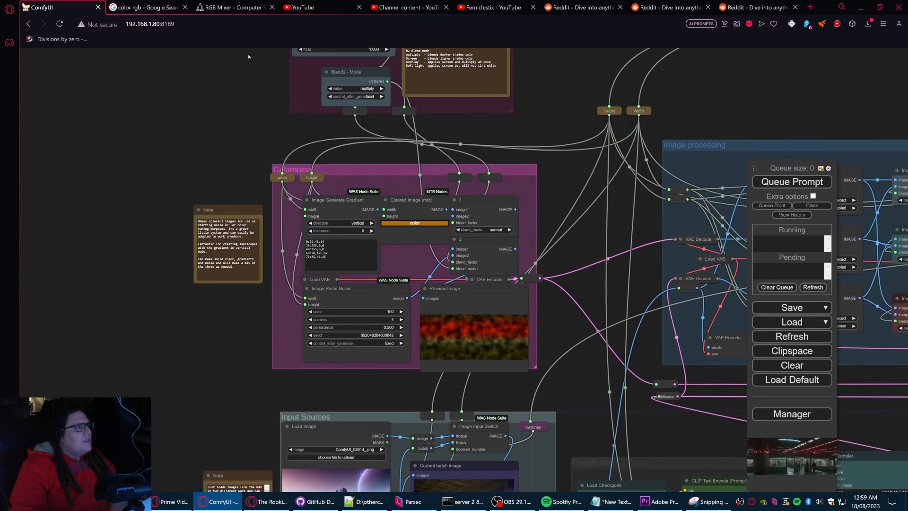
click(232, 7)
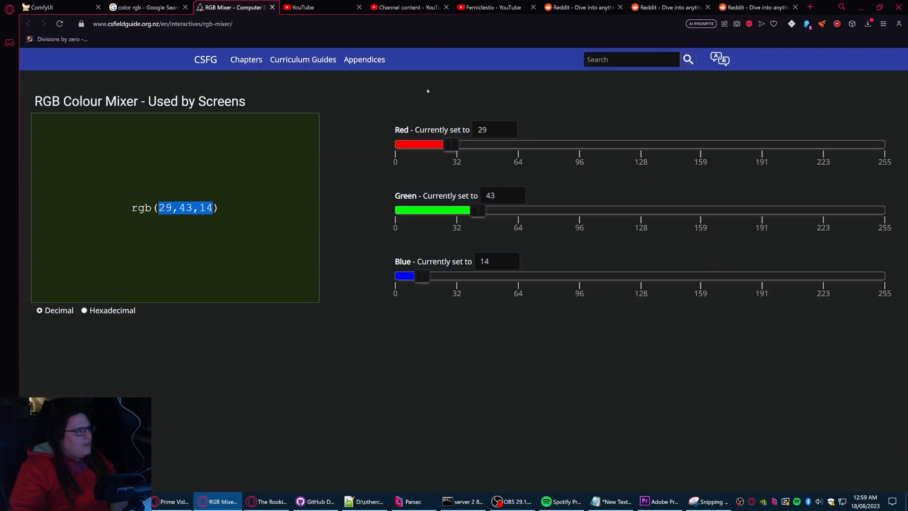
Step: Mix a light blue with red 77, green 202 and blue 236, and copy its RGB values
drag(479, 210, 770, 210)
drag(451, 144, 781, 146)
drag(422, 275, 848, 275)
drag(770, 210, 783, 210)
drag(779, 146, 538, 152)
drag(220, 208, 152, 208)
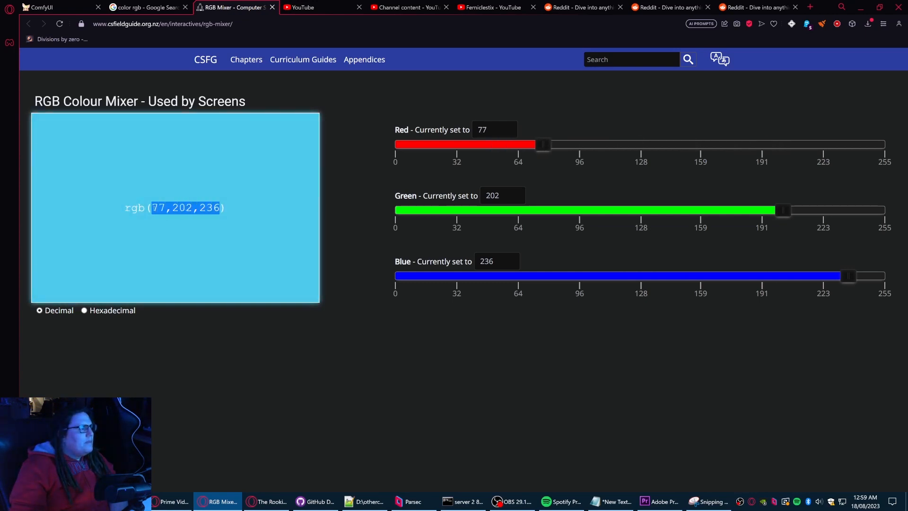
right_click(171, 206)
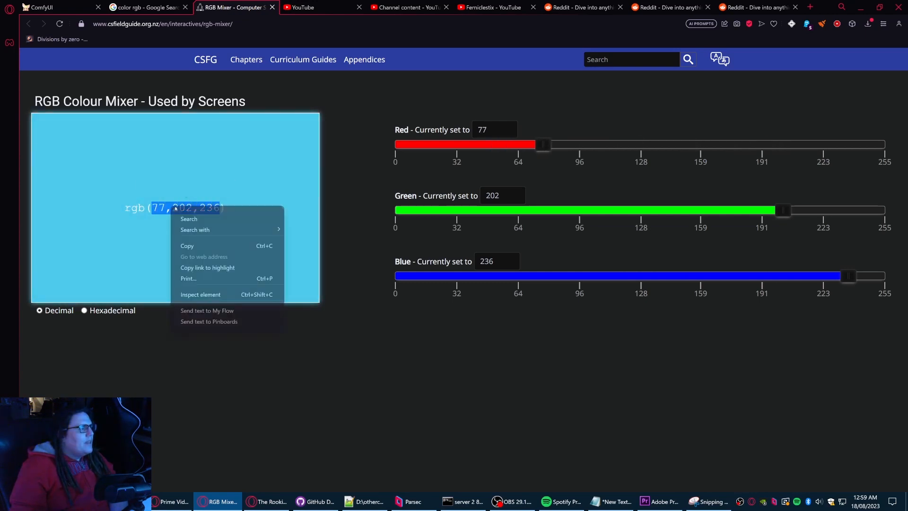
click(188, 246)
Step: In ComfyUI, set the 0 stop of the Image Generate Gradient node to 77,202,236
click(52, 8)
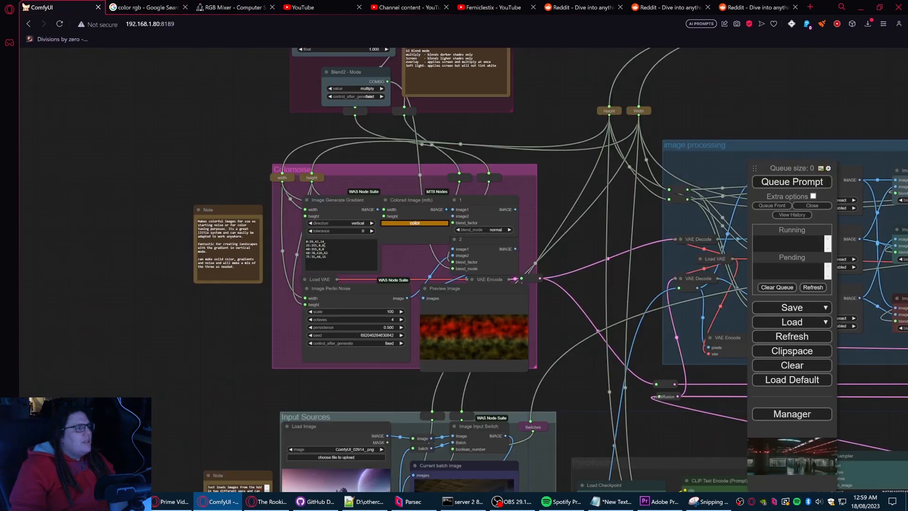
scroll(245, 197, up, 7)
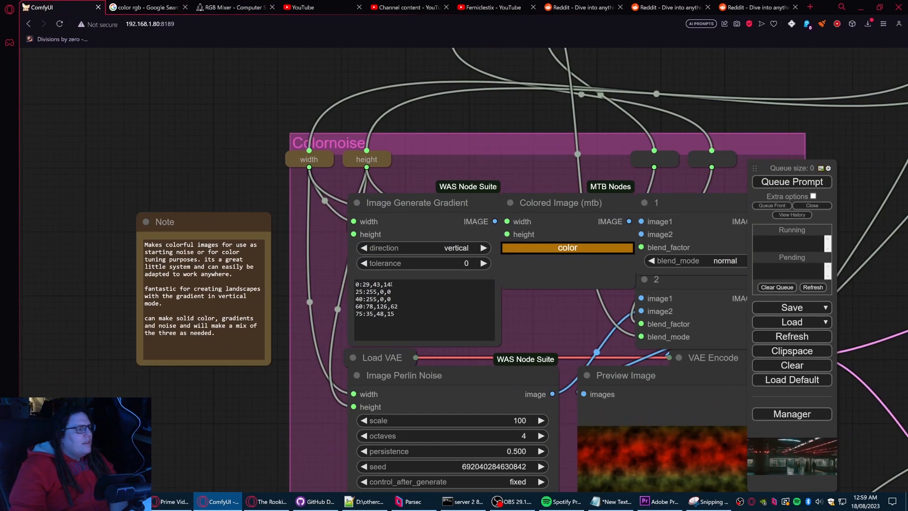
drag(391, 285, 371, 284)
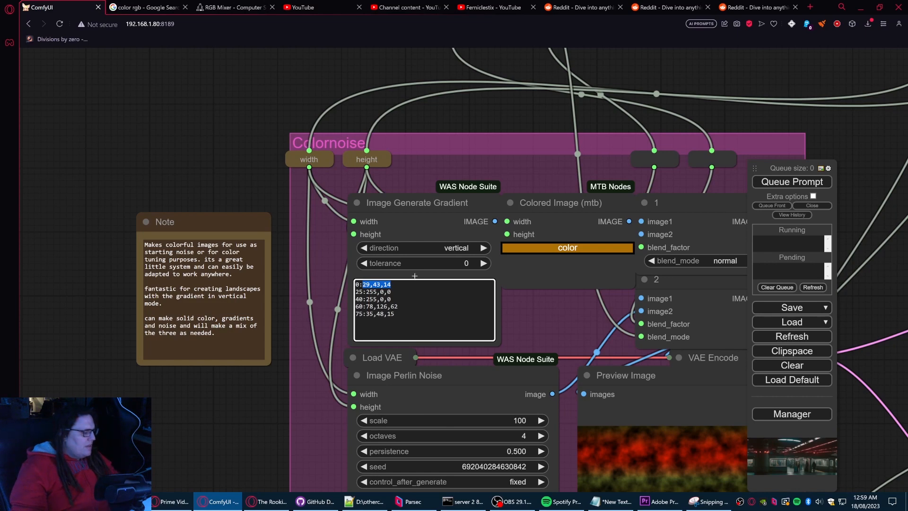
key(ctrl+v)
Step: Replace the gradient's 25, 40 and 60 stops with a single stop at 50, leaving its colour blank
drag(402, 305, 360, 292)
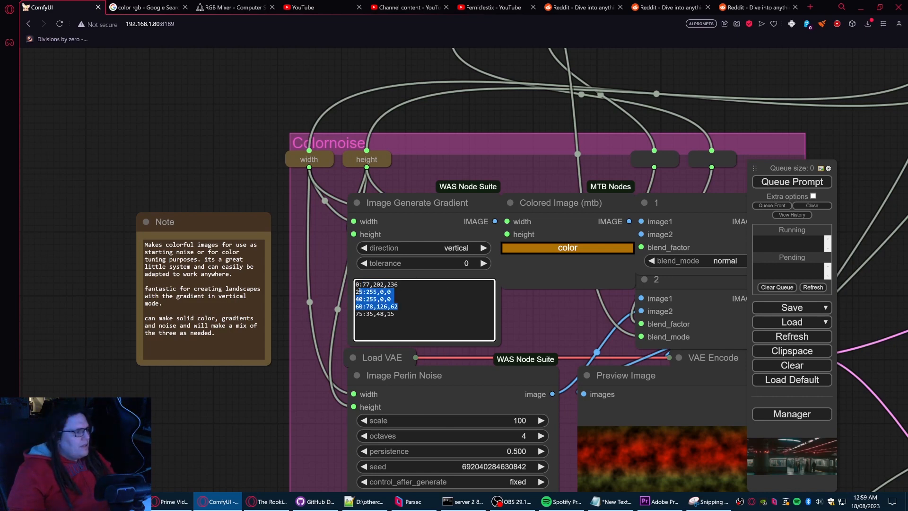
key(BackSpace)
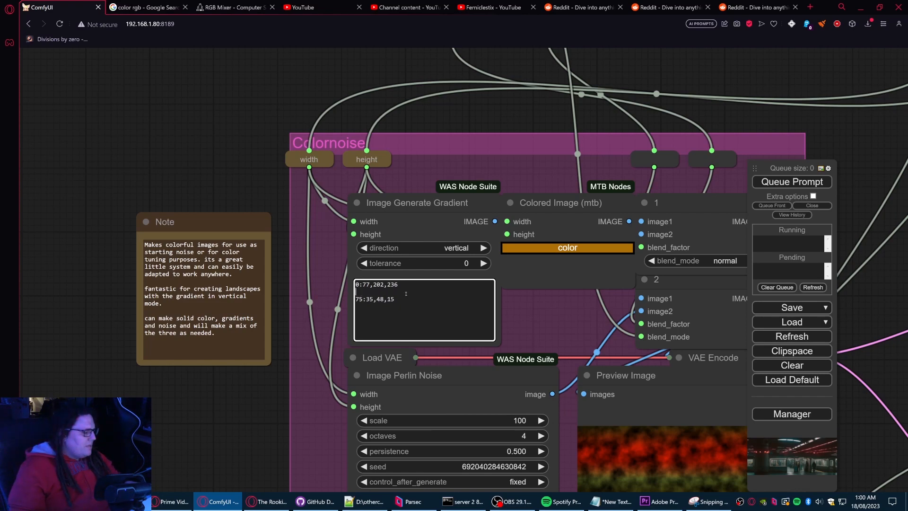
text(50:)
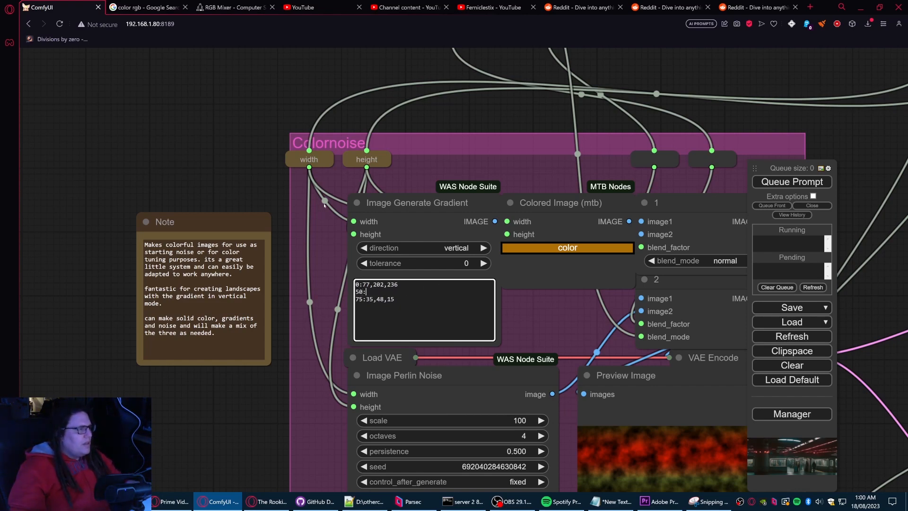
Step: Switch to the RGB Mixer, mix a dark green with red 40, green 46 and blue 30, and copy its values
click(217, 6)
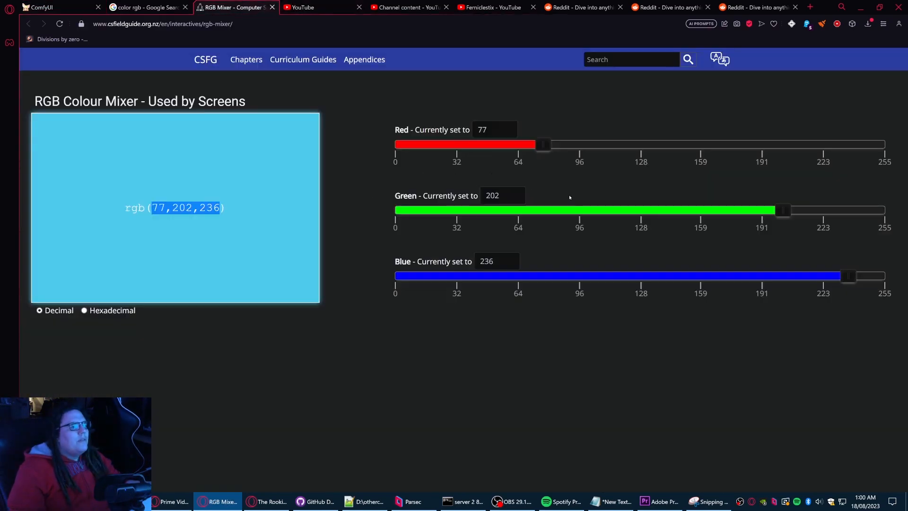
drag(849, 276, 453, 276)
drag(774, 208, 534, 210)
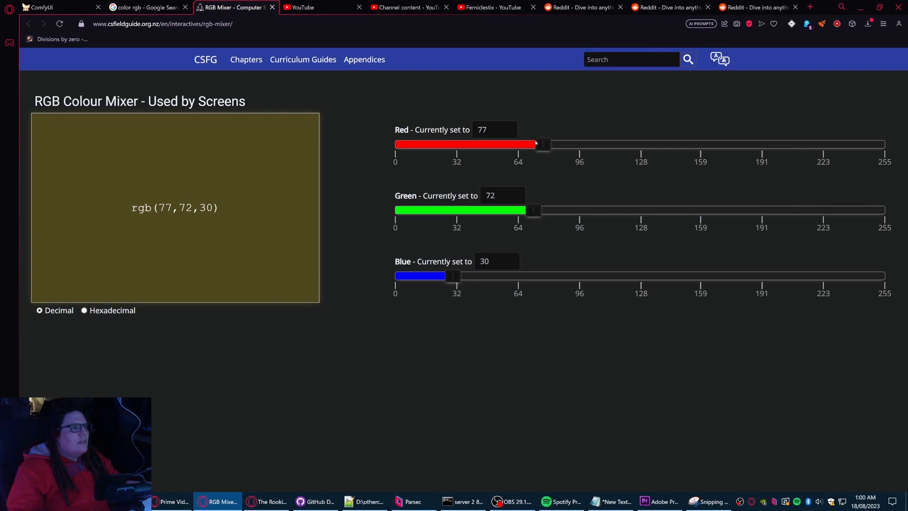
drag(535, 142, 468, 147)
drag(530, 211, 482, 210)
double_click(211, 207)
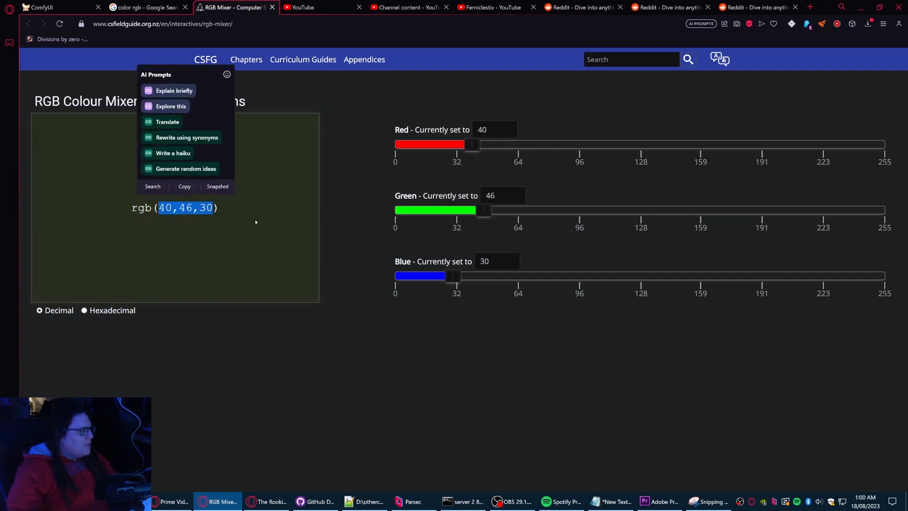
Step: Back in ComfyUI, give the gradient's 50 stop the colour 40,46,30
click(71, 7)
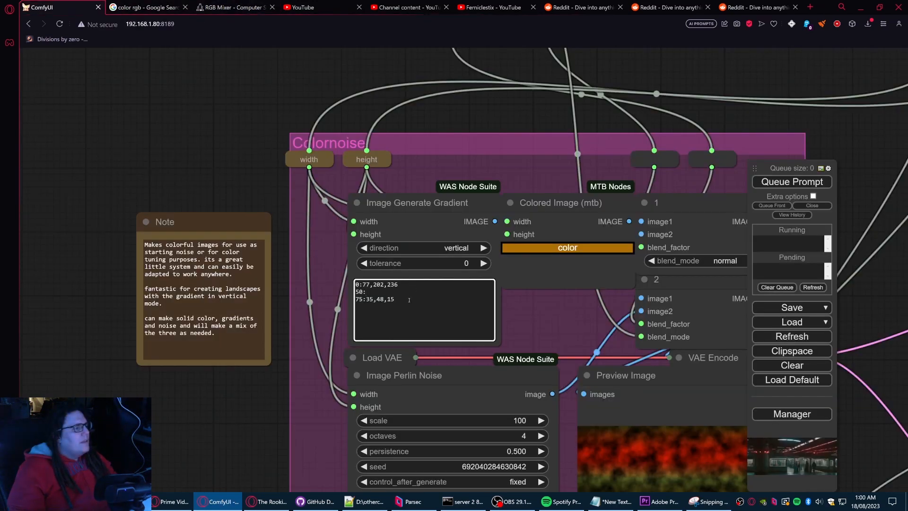
key(ctrl+v)
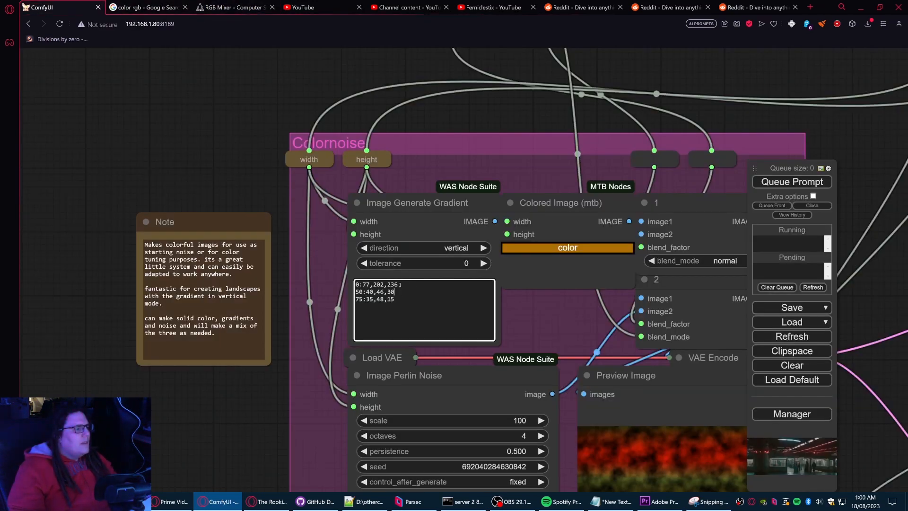
drag(400, 284, 365, 284)
click(399, 300)
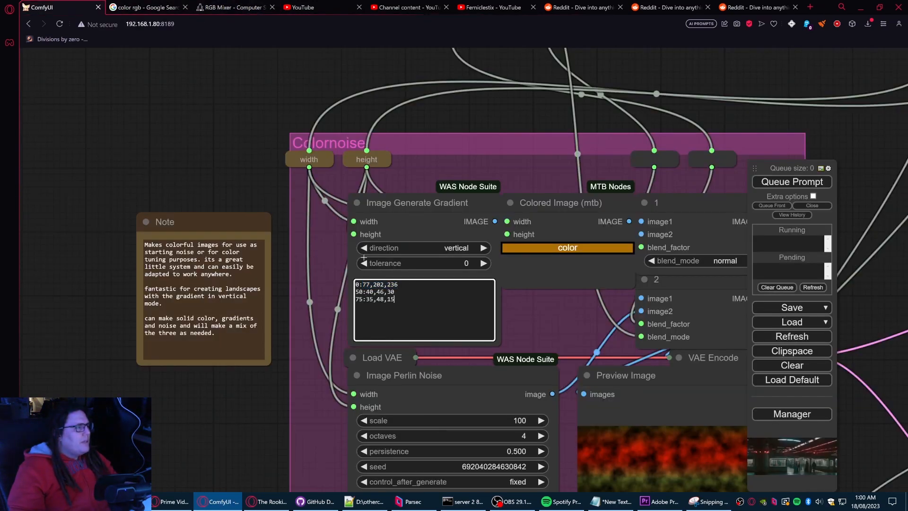
Step: Switch to the RGB Mixer, mix a dark red with red 35, green 10 and blue 9, and copy its values
key(ctrl+Tab)
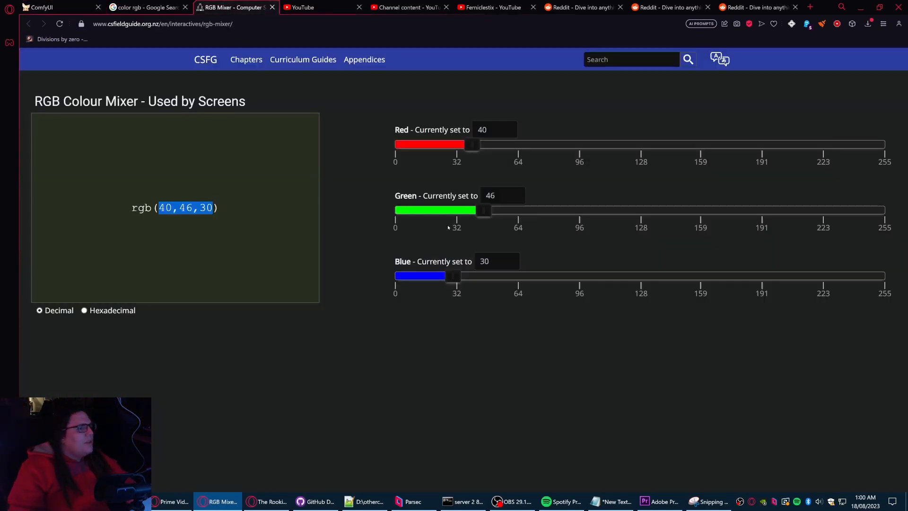
drag(452, 276, 412, 276)
drag(484, 210, 414, 210)
drag(472, 145, 465, 146)
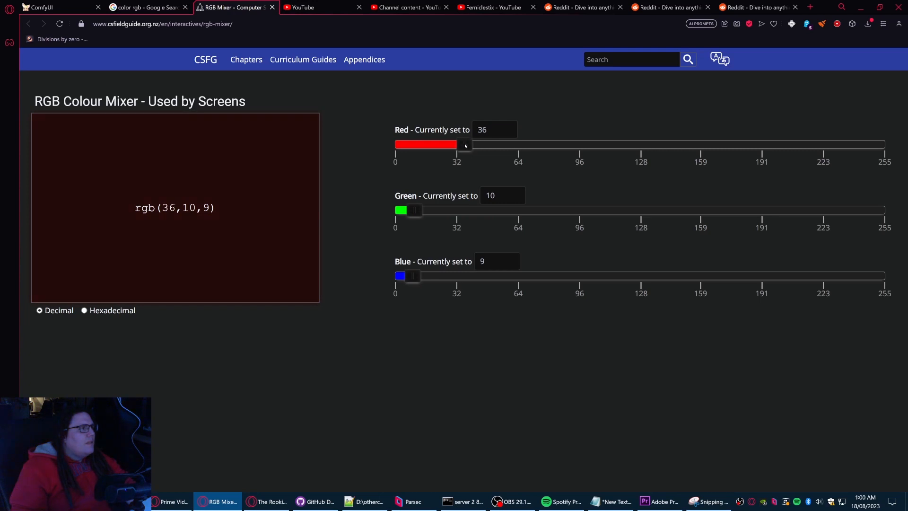
drag(210, 209, 169, 208)
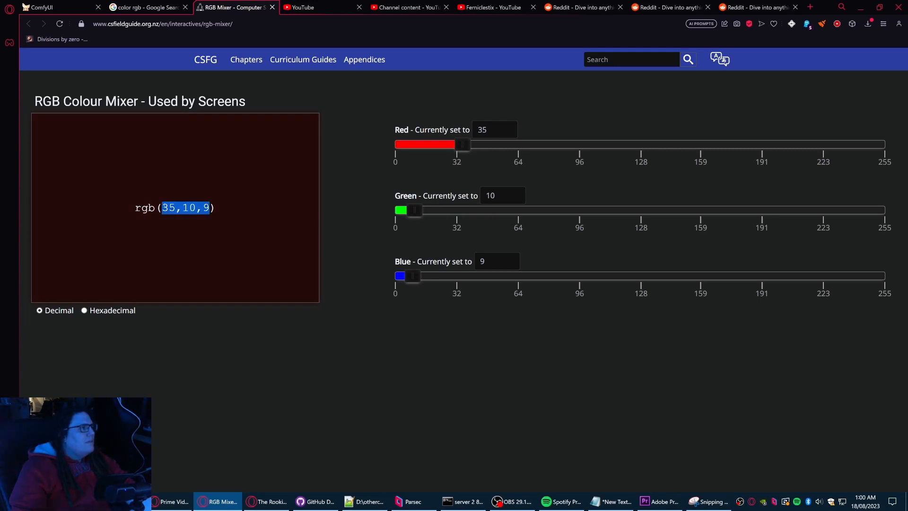
right_click(175, 207)
click(189, 246)
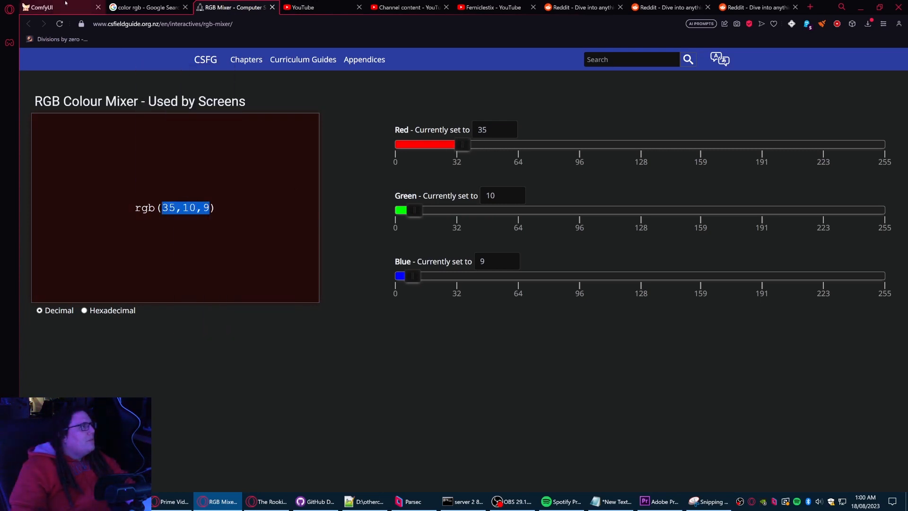
Step: Back in ComfyUI, replace the colour of the gradient's 75 stop with 35,10,9
click(66, 4)
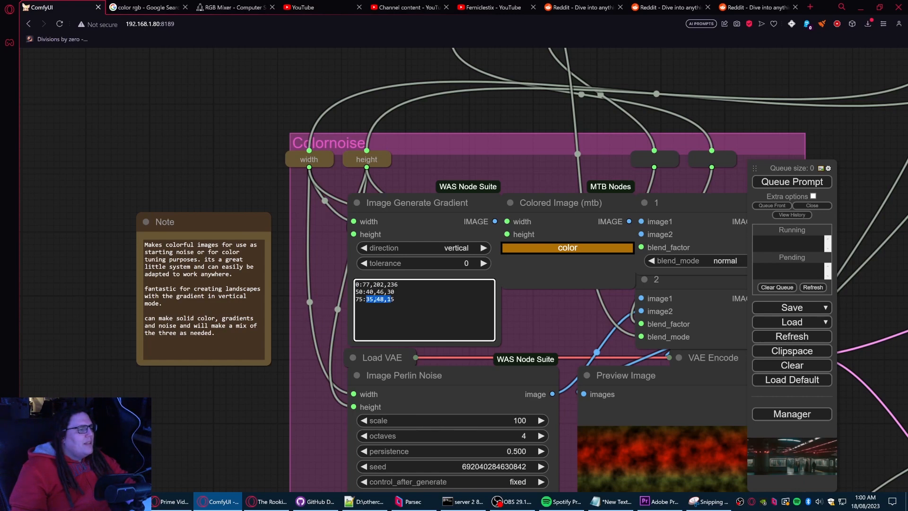
drag(396, 299, 367, 299)
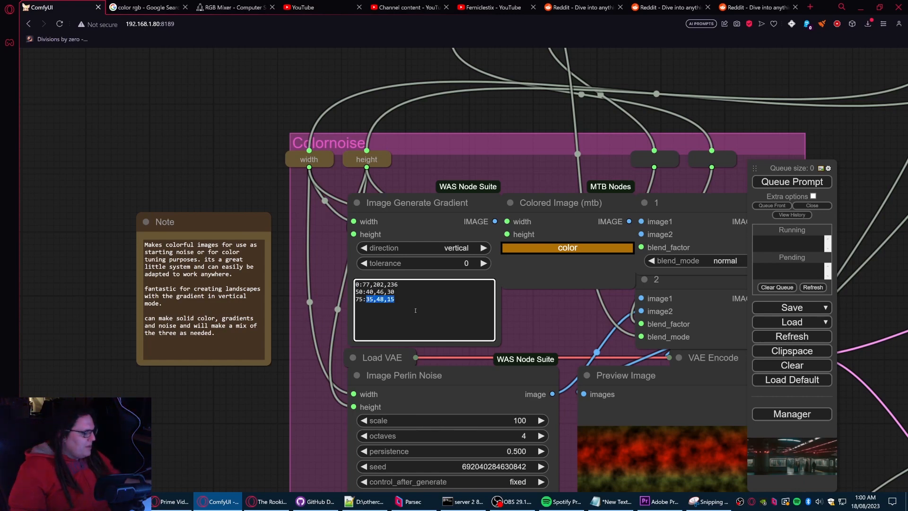
key(ctrl+v)
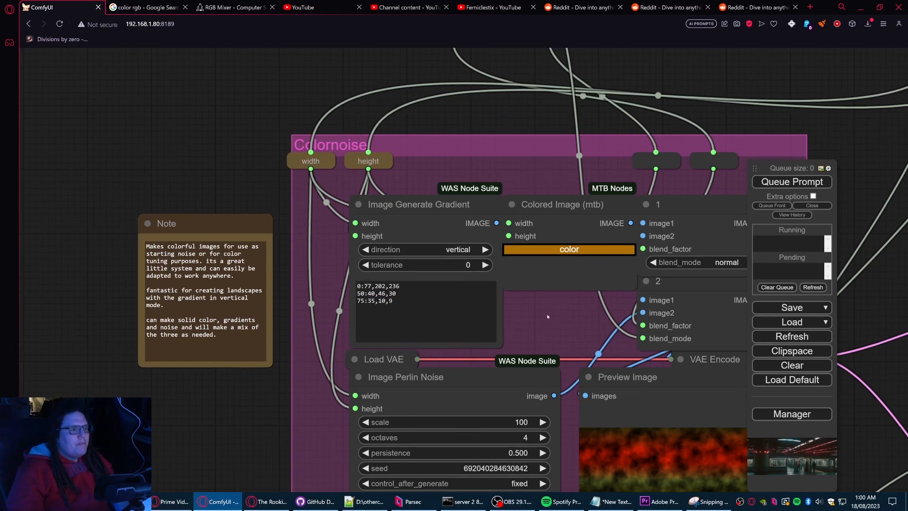
Step: Set the Colornoise Blend1 float value in the Colornoise Settings group to 0.1
scroll(553, 312, down, 2)
drag(549, 310, 400, 247)
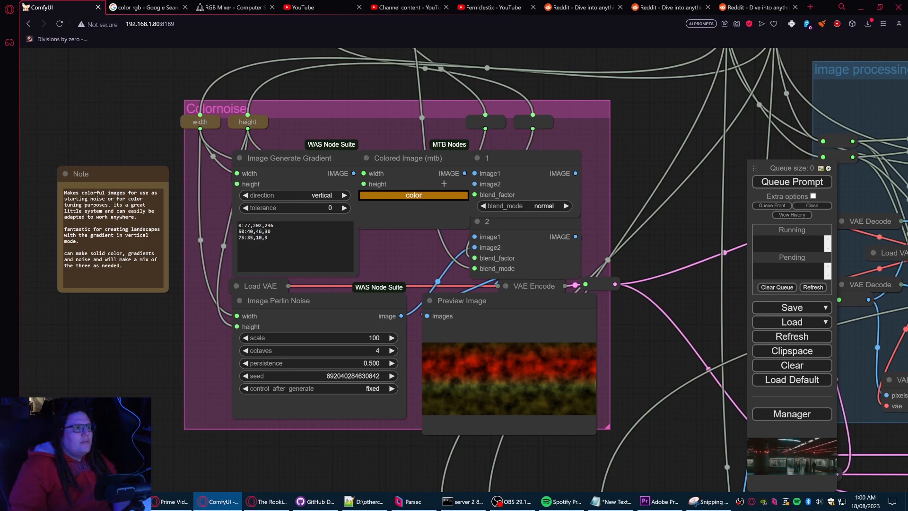
scroll(567, 198, down, 4)
drag(646, 165, 634, 349)
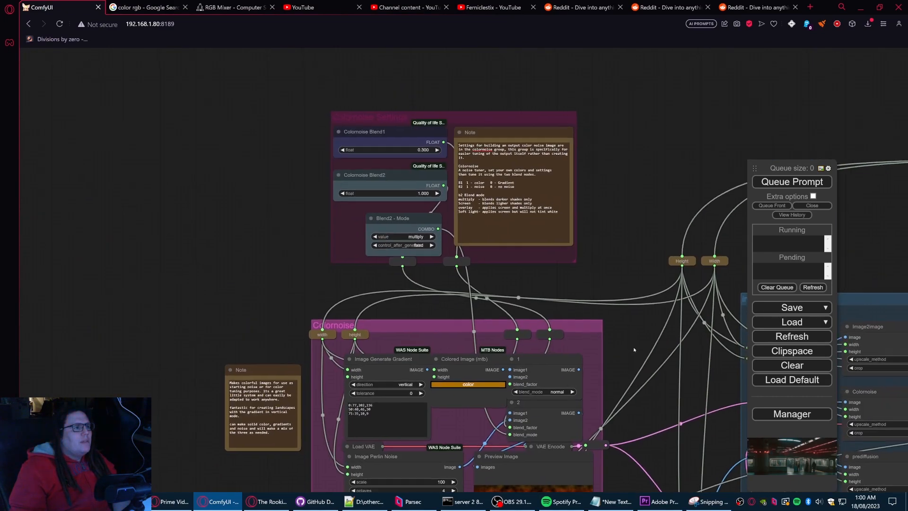
scroll(395, 155, up, 5)
click(466, 147)
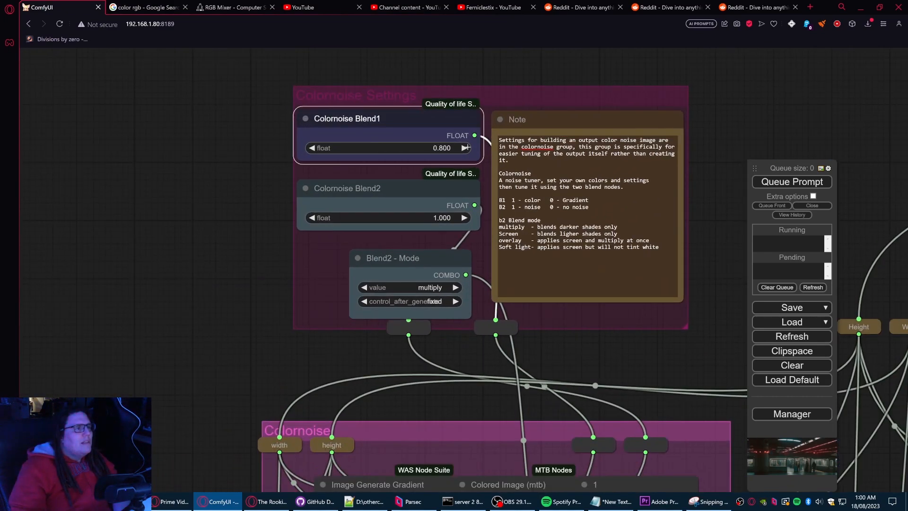
click(445, 148)
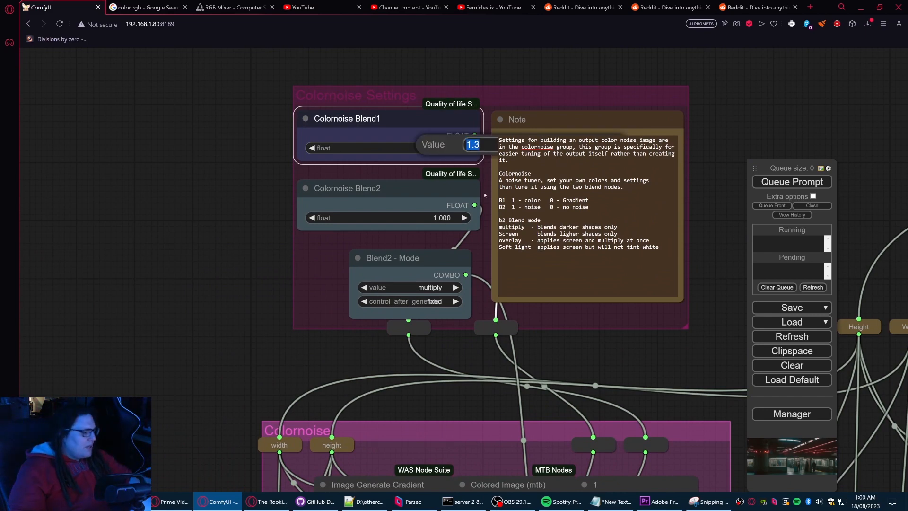
text(0.1)
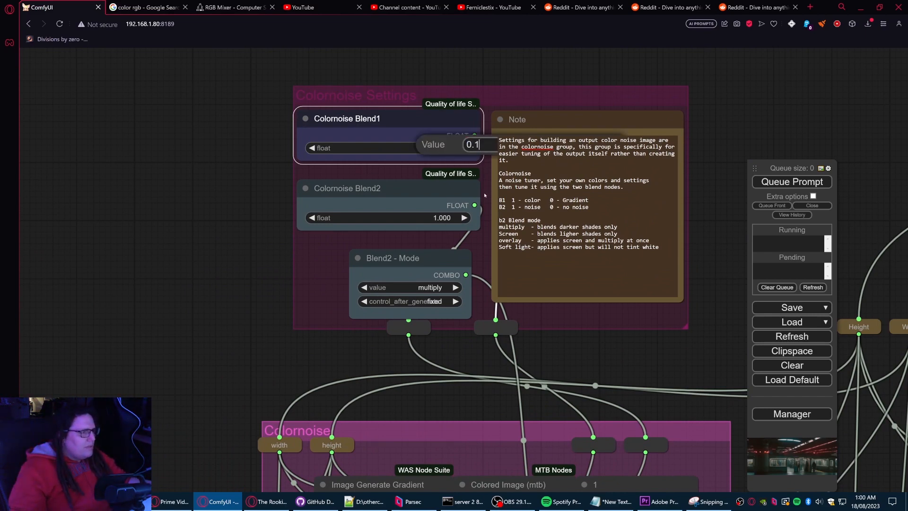
key(Return)
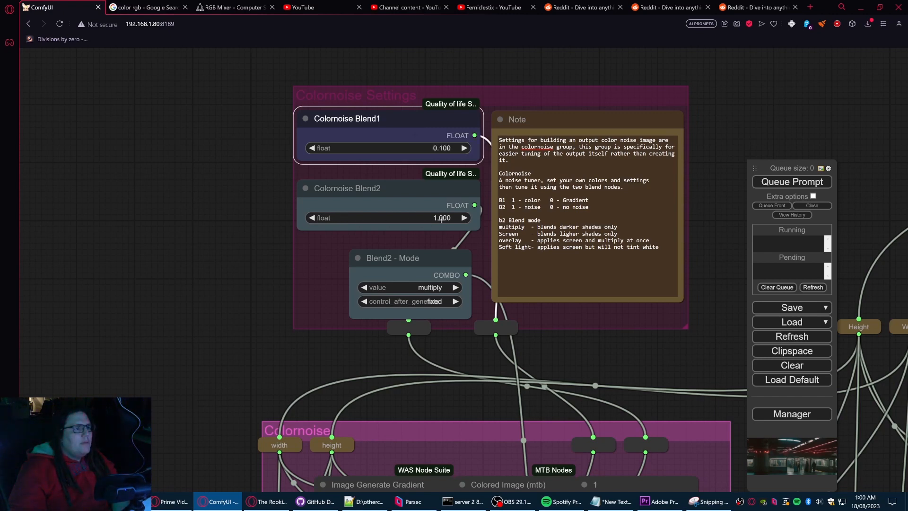
Step: Examine the Colornoise, Input Sources and prediffusion groups and how they feed the image processing group
scroll(344, 279, down, 1)
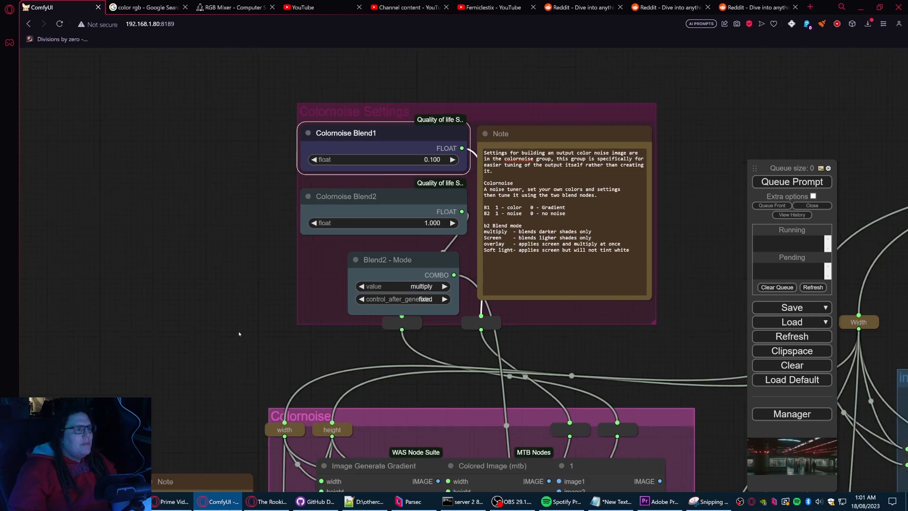
drag(215, 306, 203, 162)
drag(189, 208, 172, 79)
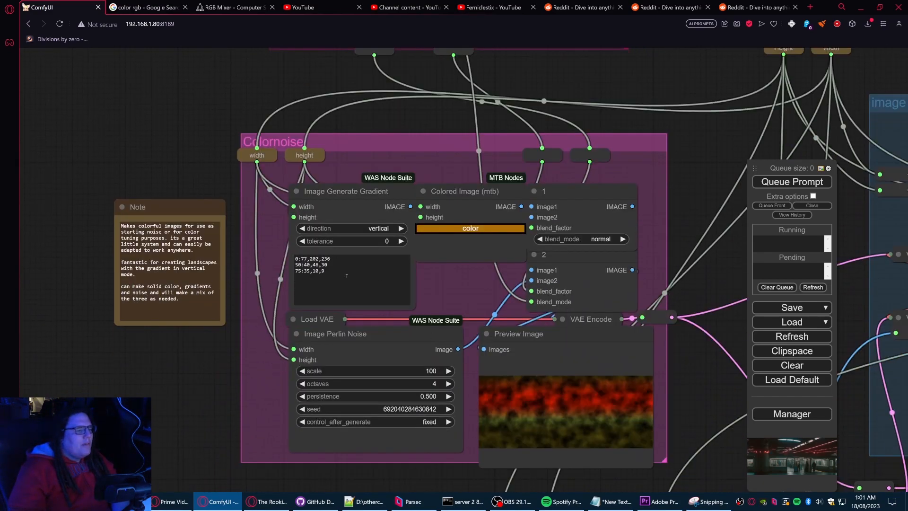
scroll(602, 260, down, 3)
drag(673, 183, 374, 204)
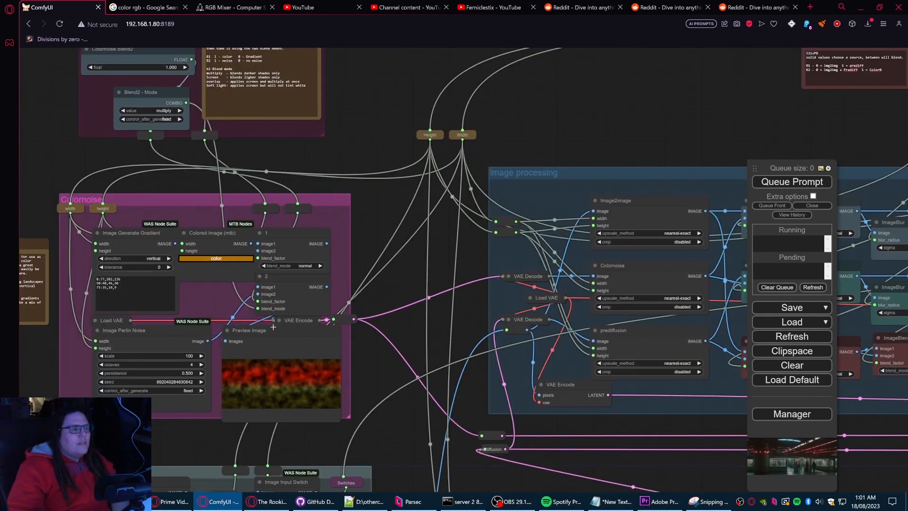
scroll(265, 202, down, 4)
drag(360, 344, 329, 189)
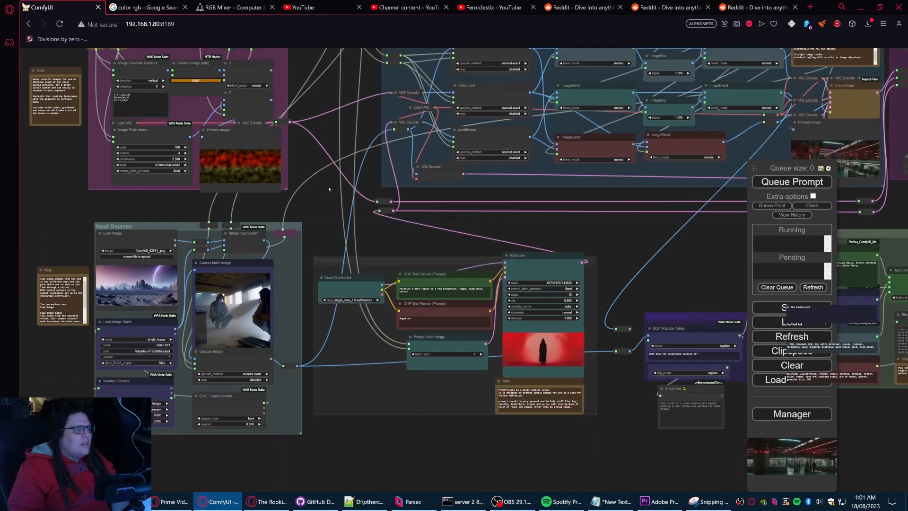
drag(480, 223, 390, 395)
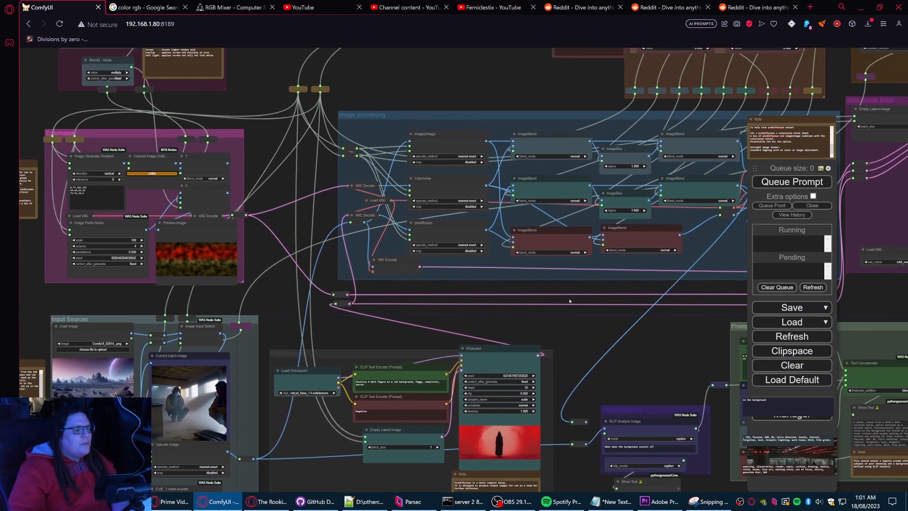
drag(394, 278, 349, 350)
drag(423, 142, 266, 143)
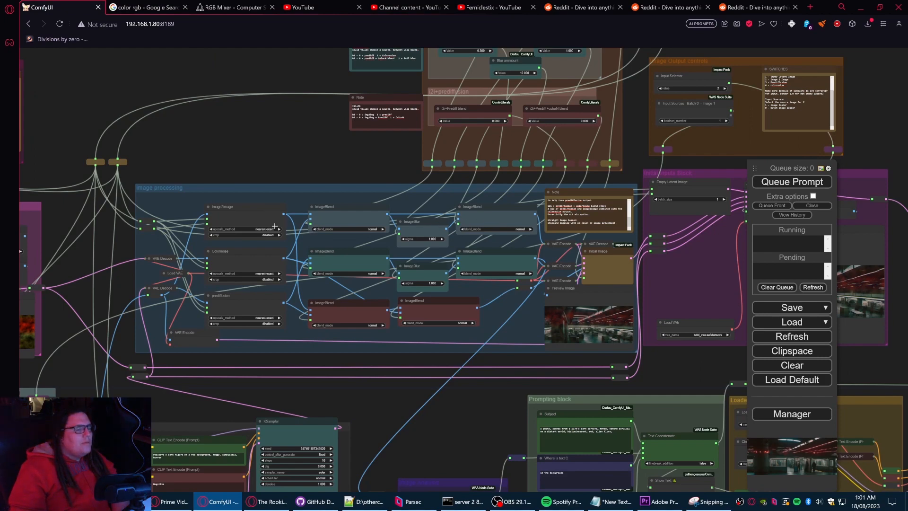
Step: Review the i2i, Prediffusion and i2i+prediffusion blend and blur values in Image Processing Controls, along with their notes
scroll(386, 218, up, 3)
scroll(352, 150, down, 3)
drag(331, 147, 205, 345)
scroll(355, 143, up, 7)
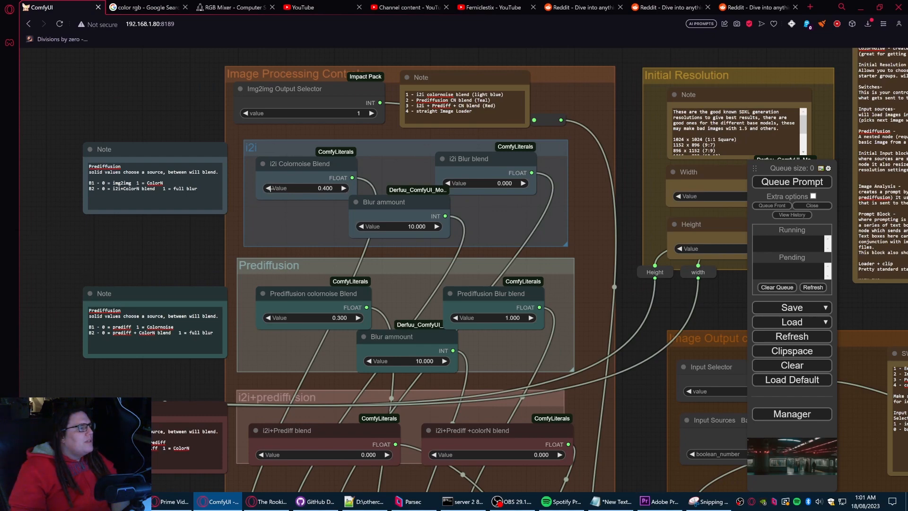
drag(164, 250, 305, 116)
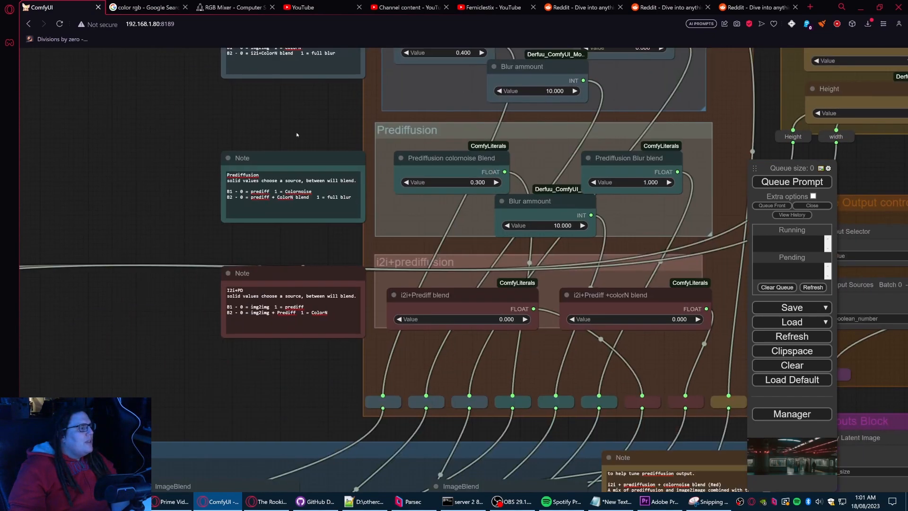
Step: Set the blend mode of the first ImageBlend node in the image processing group's upper row to overlay
scroll(300, 171, down, 1)
drag(290, 365, 341, 116)
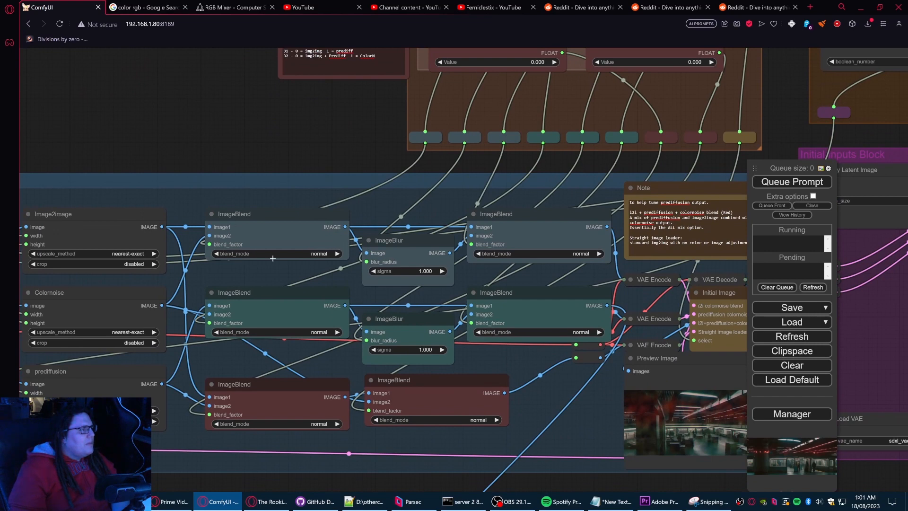
click(314, 256)
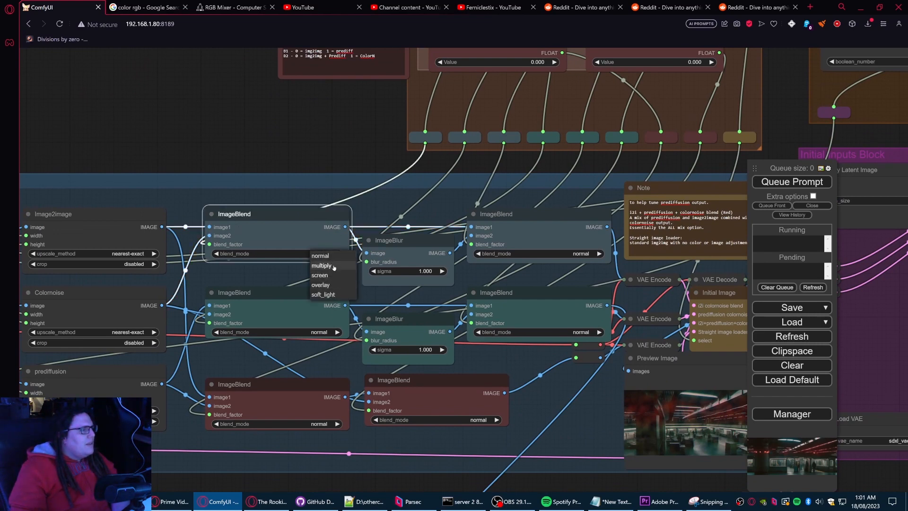
click(325, 256)
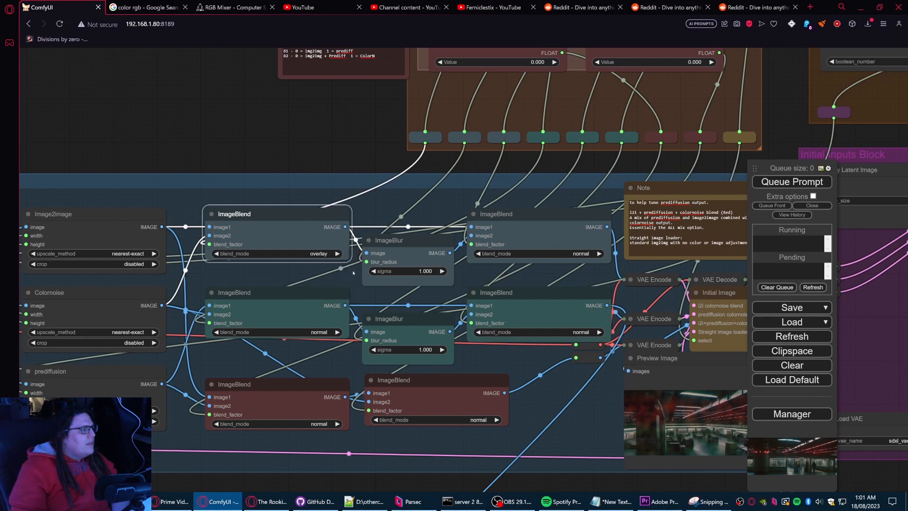
Step: Consult the blend mode note in Colornoise Settings and set the upper row's first ImageBlend node to soft_light
scroll(326, 241, down, 7)
drag(264, 166, 511, 166)
drag(295, 138, 409, 200)
scroll(326, 197, up, 1)
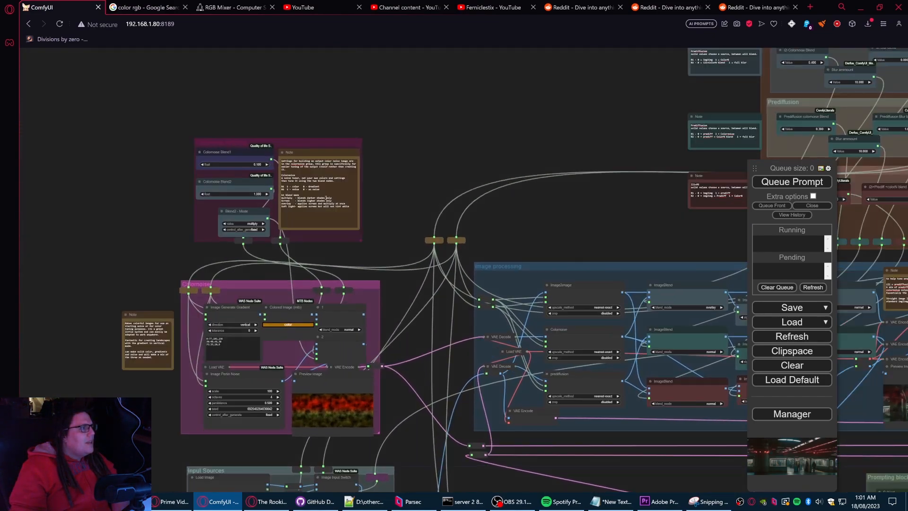
scroll(262, 205, up, 9)
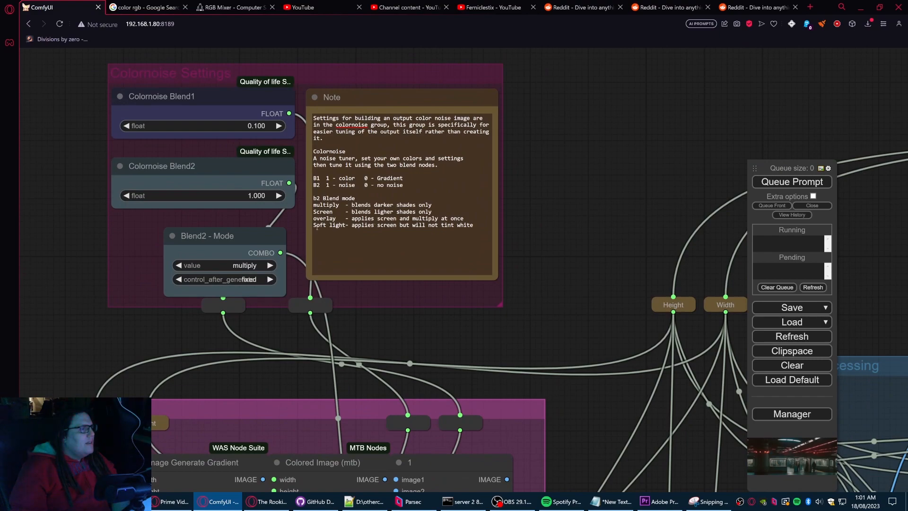
drag(578, 242, 317, 223)
scroll(318, 222, down, 8)
drag(733, 235, 193, 248)
scroll(290, 245, up, 5)
scroll(315, 226, up, 3)
drag(186, 310, 434, 178)
click(331, 319)
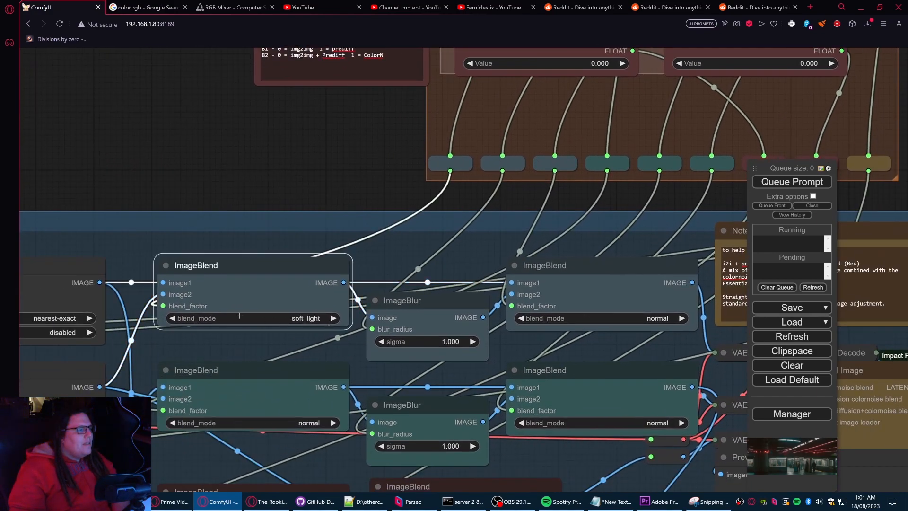
Step: Add a group of explorers to the Subject text of the Prompting block, directly after "a photo,"
scroll(240, 315, down, 7)
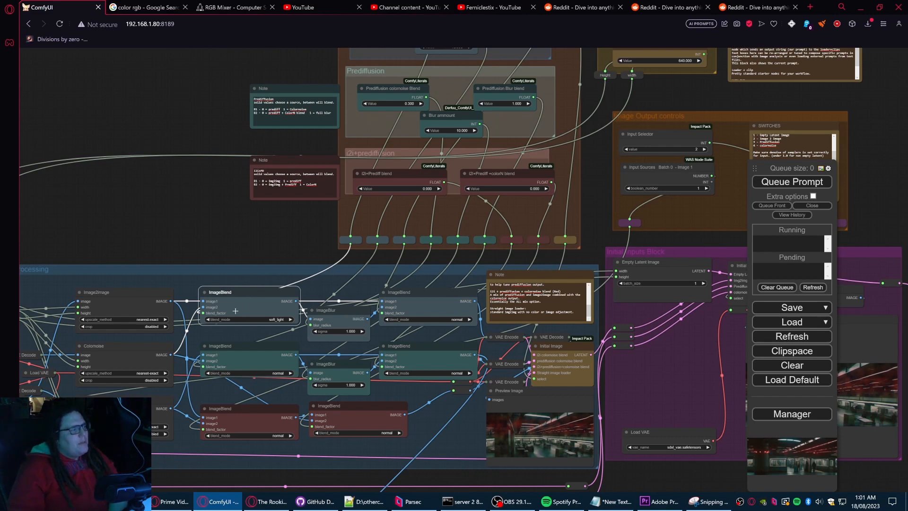
drag(275, 235, 206, 319)
drag(123, 148, 99, 220)
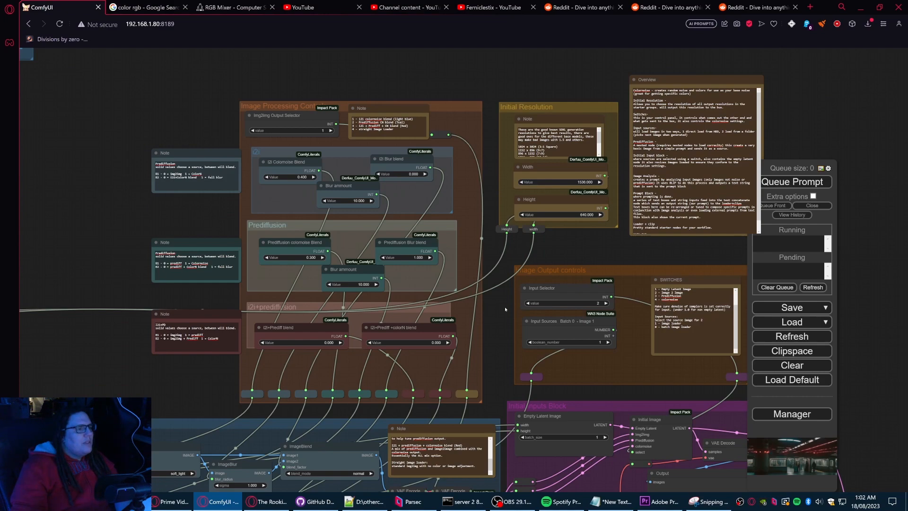
drag(504, 306, 461, 51)
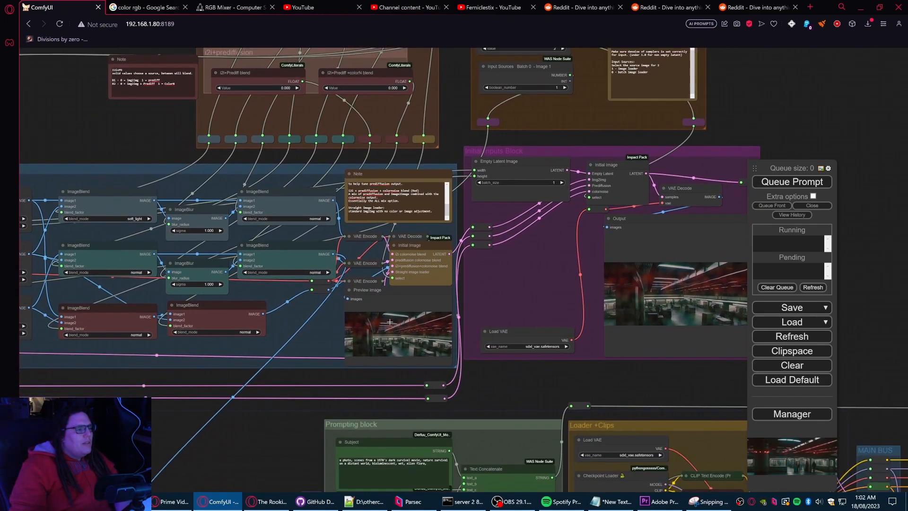
scroll(384, 346, down, 6)
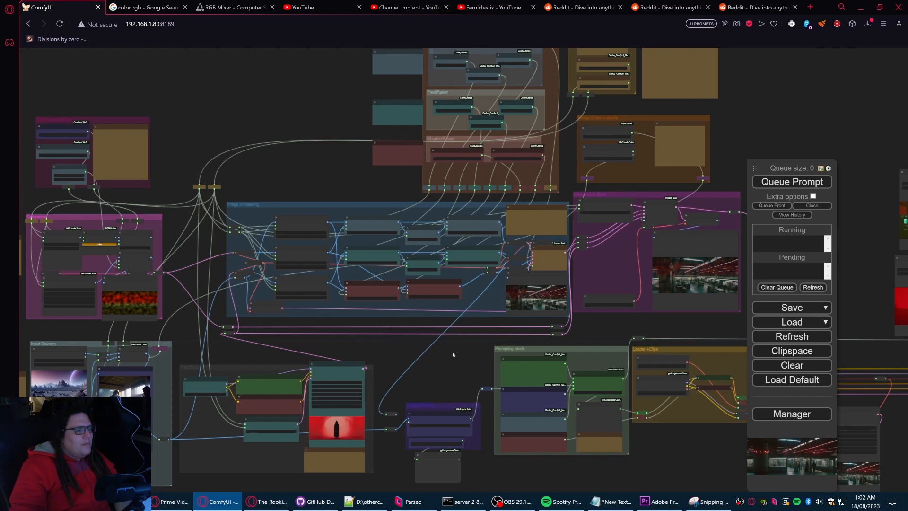
drag(452, 352, 247, 250)
scroll(498, 340, up, 5)
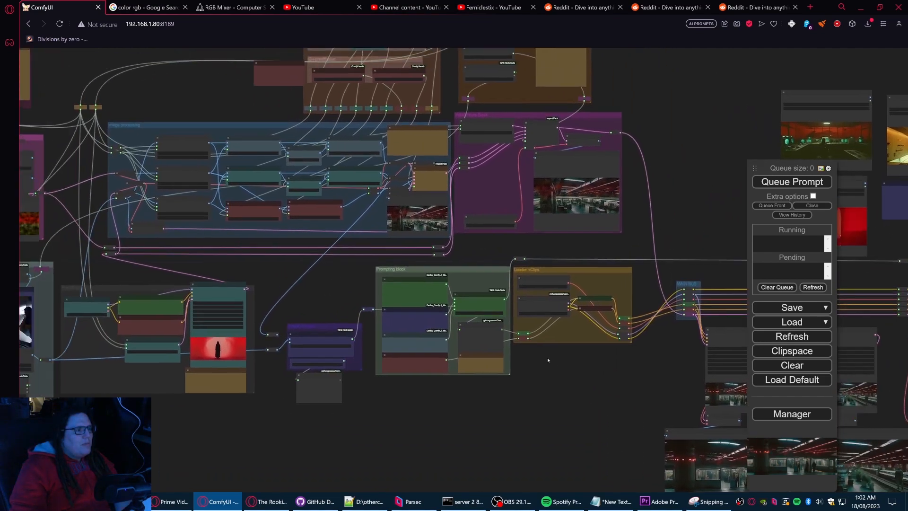
scroll(307, 281, up, 7)
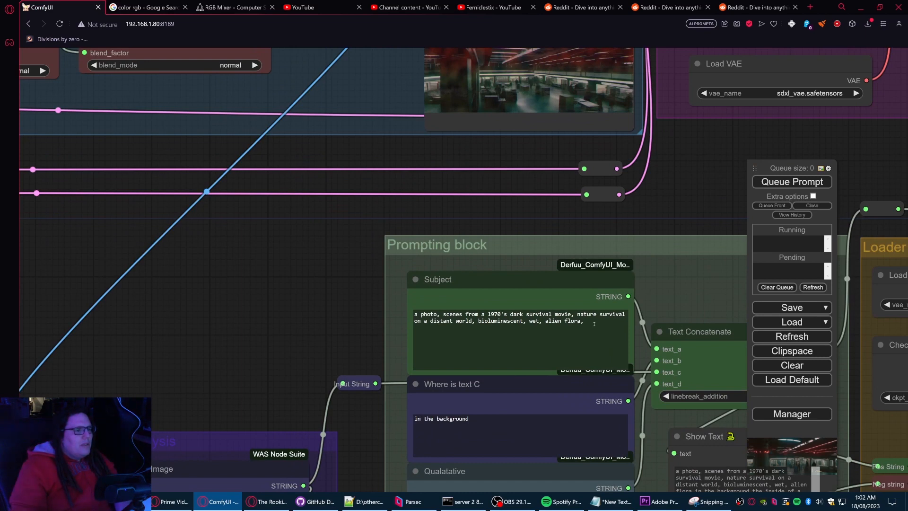
click(444, 315)
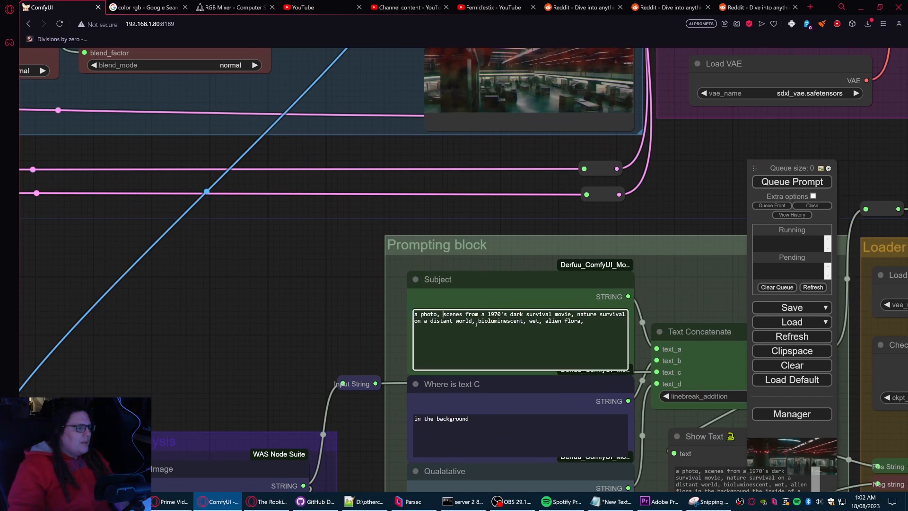
text(a gr)
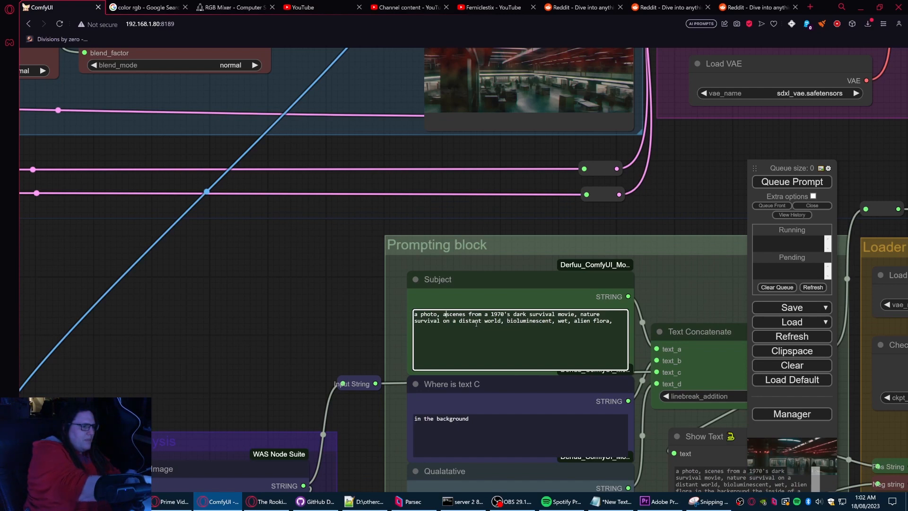
text(oup of e)
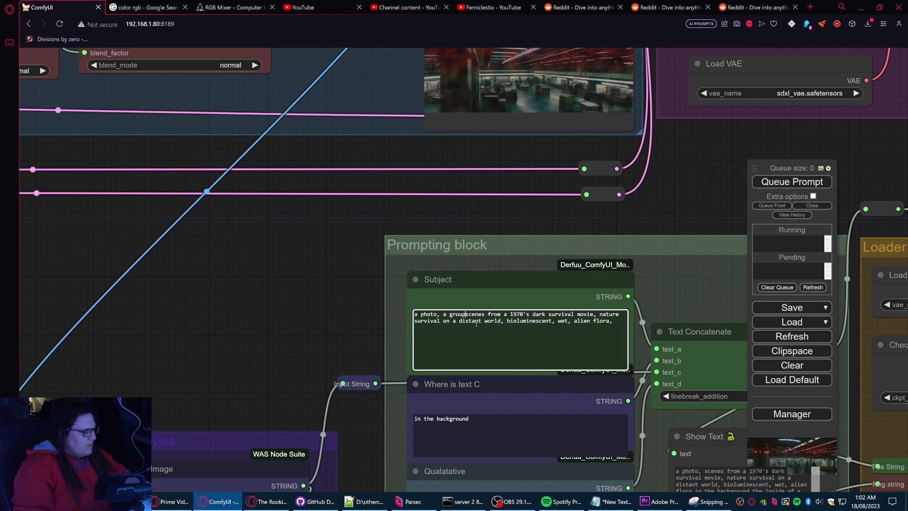
text(xplorer)
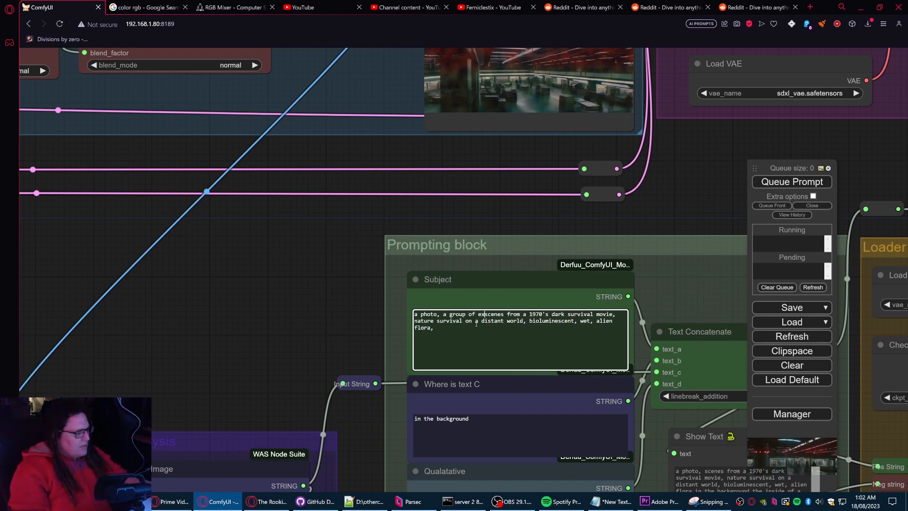
text(es)
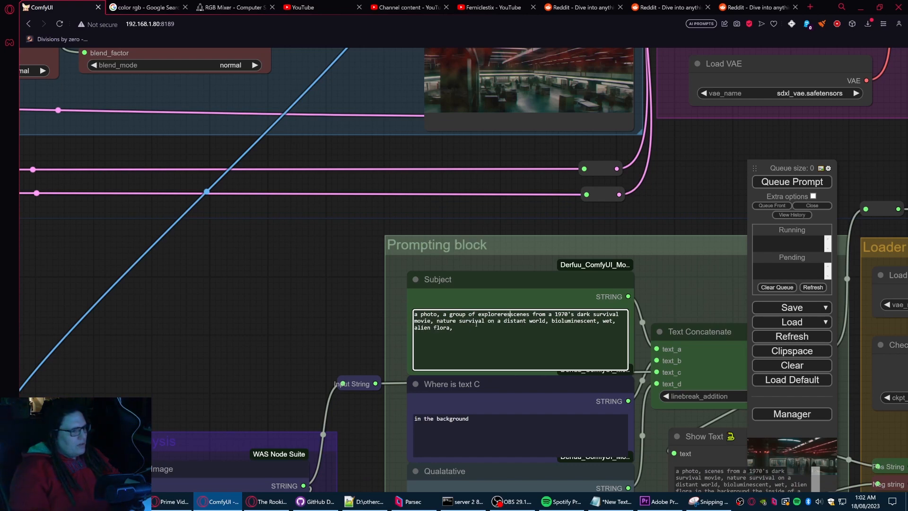
text(,)
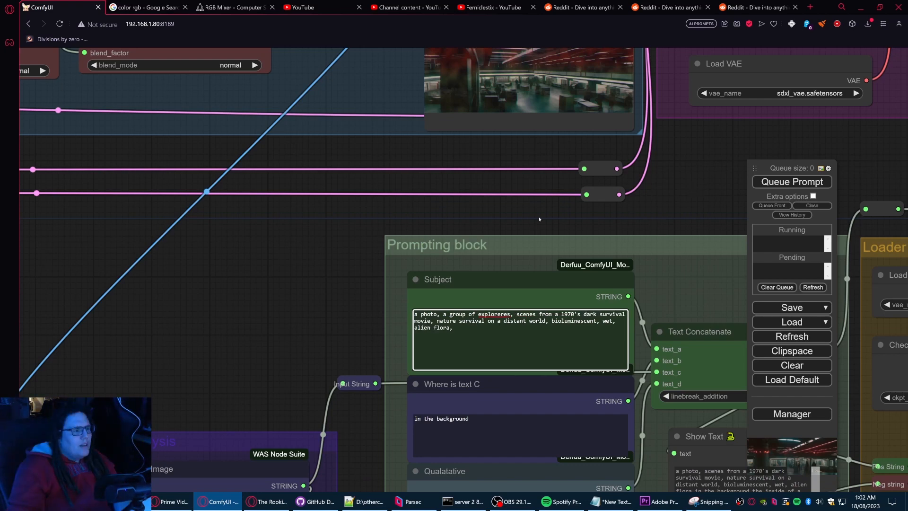
Step: Correct the misspelled word in the Subject text to "explorers"
right_click(505, 314)
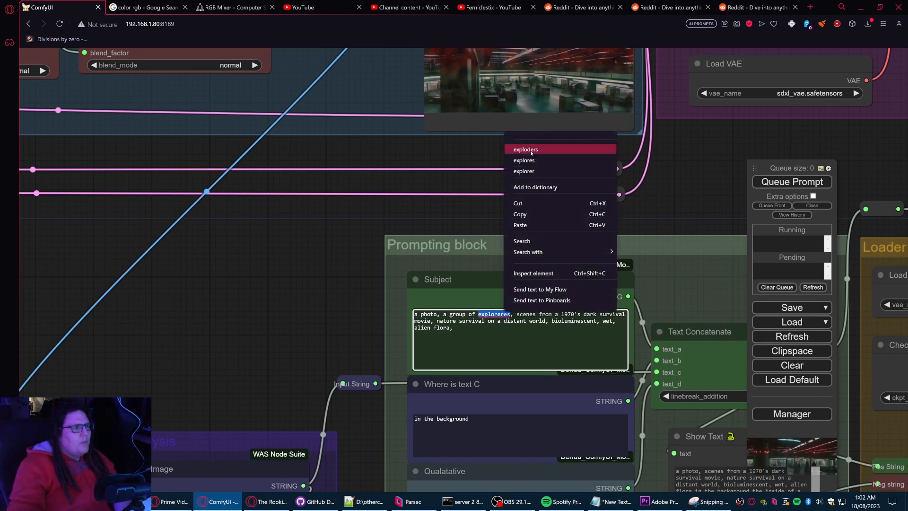
click(524, 171)
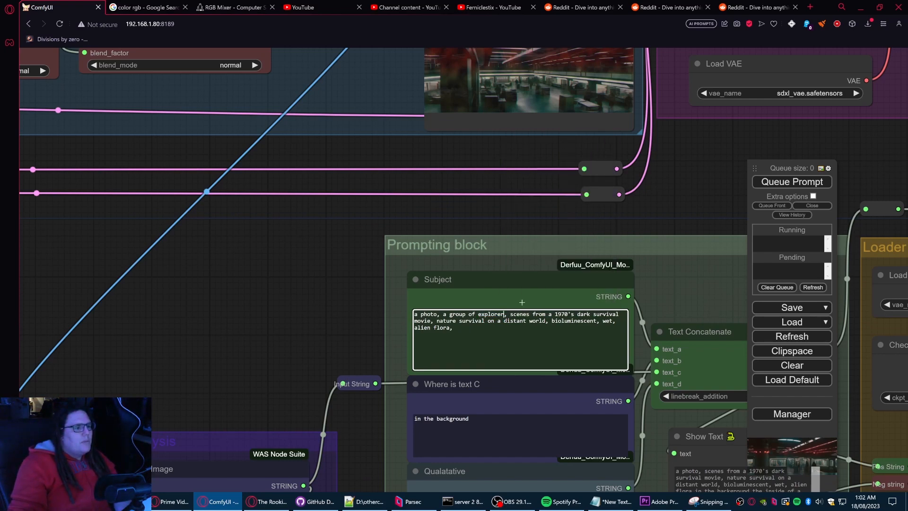
text(s)
click(517, 339)
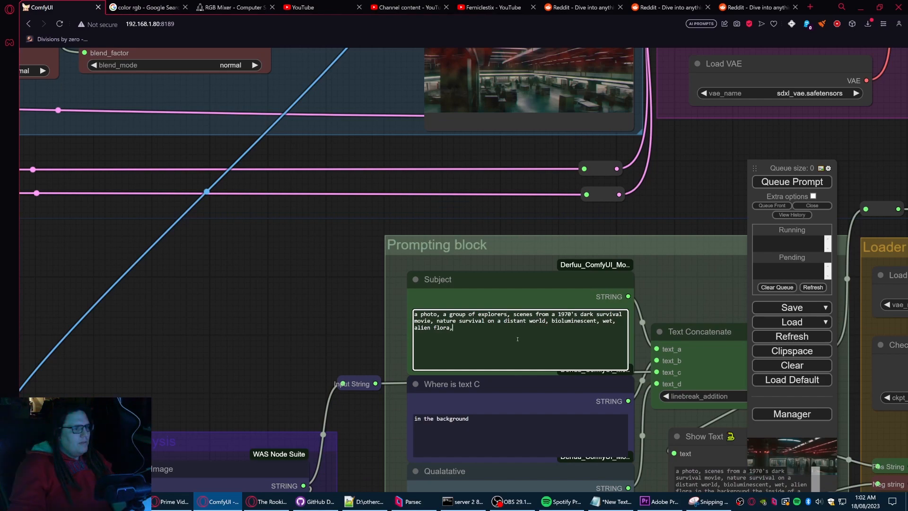
Step: Check the Input Selector against the SWITCHES note in Image Output controls and queue the prompt
scroll(535, 278, down, 8)
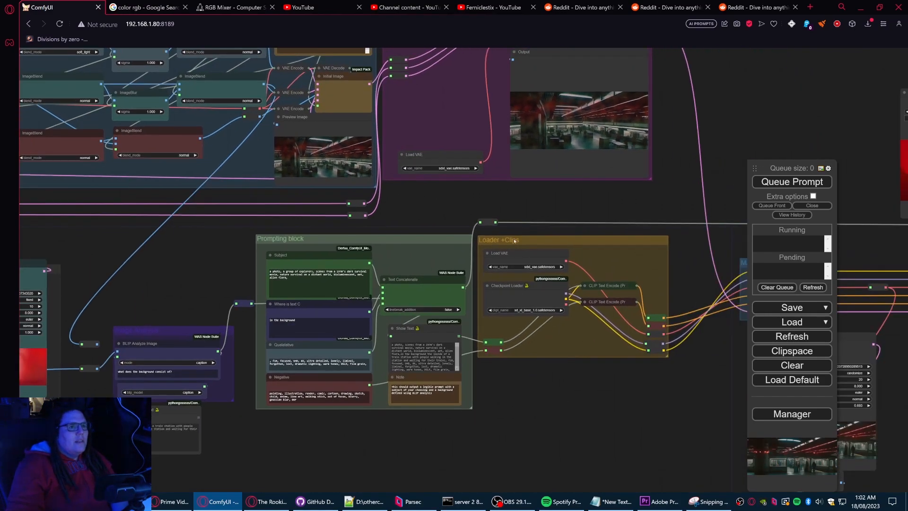
scroll(514, 241, down, 4)
drag(568, 221, 374, 255)
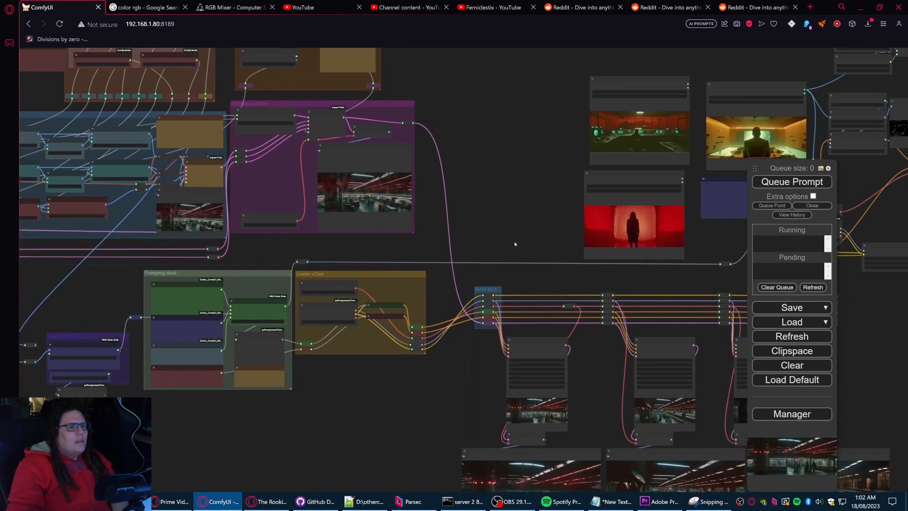
drag(563, 129, 570, 250)
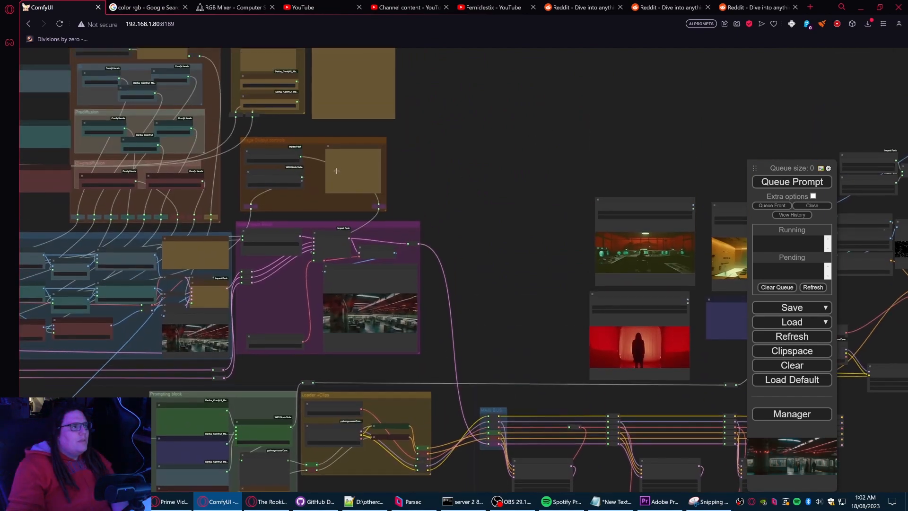
scroll(310, 185, up, 10)
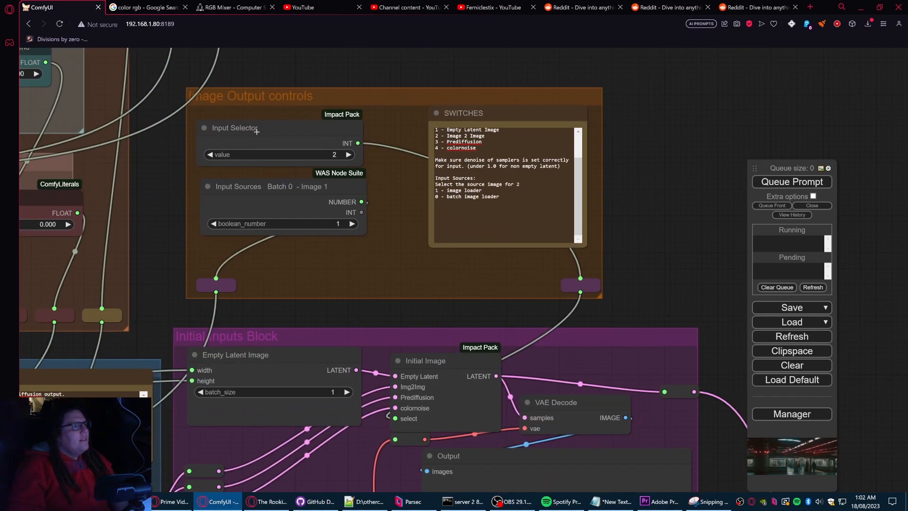
scroll(556, 322, down, 10)
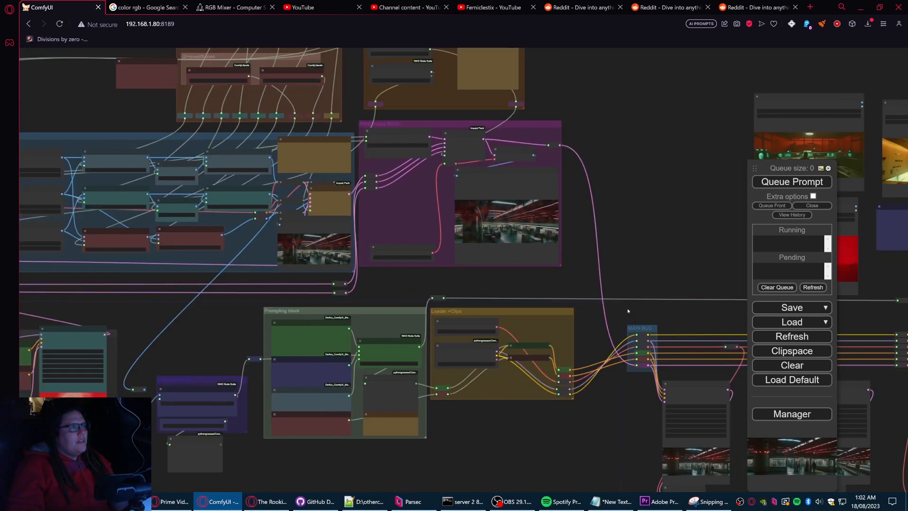
drag(628, 311, 549, 173)
key(ctrl+Return)
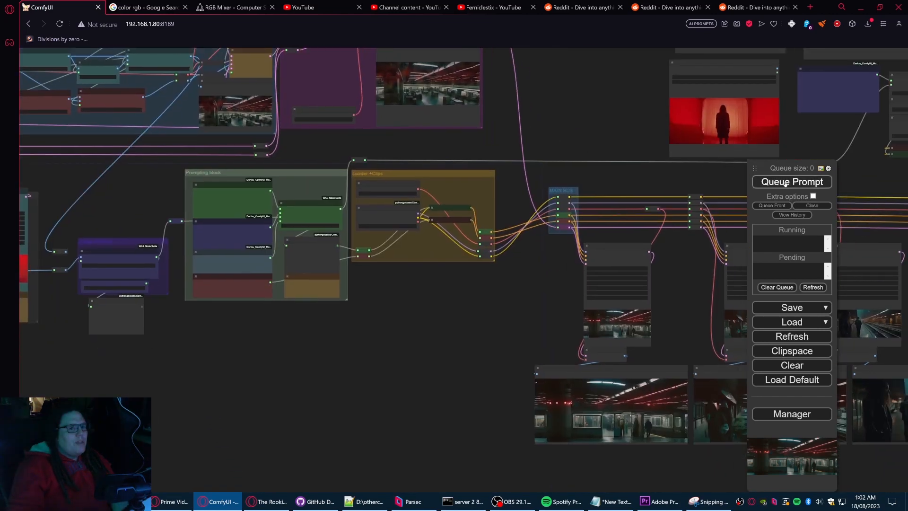
Step: Examine the colornoise, image processing and Initial Inputs Block previews while the queued prompt runs
drag(589, 141, 694, 193)
scroll(646, 188, down, 3)
drag(639, 154, 670, 199)
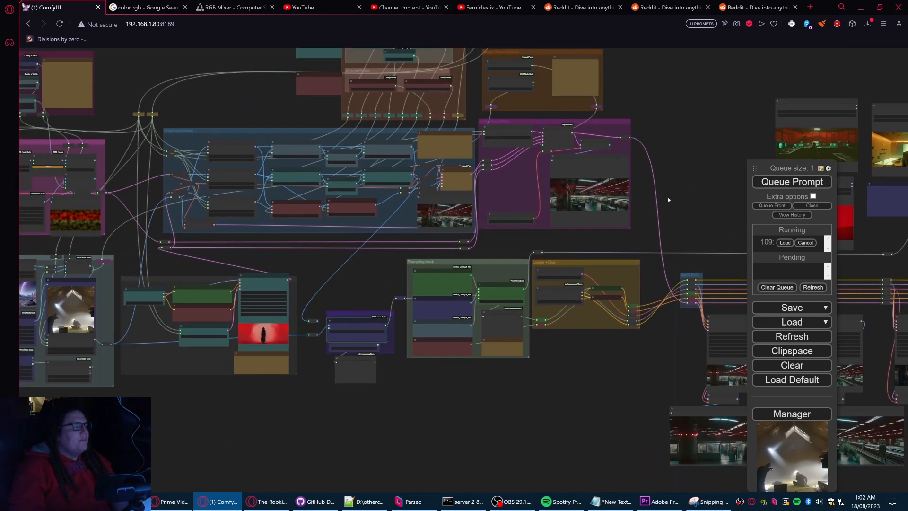
drag(311, 444, 413, 453)
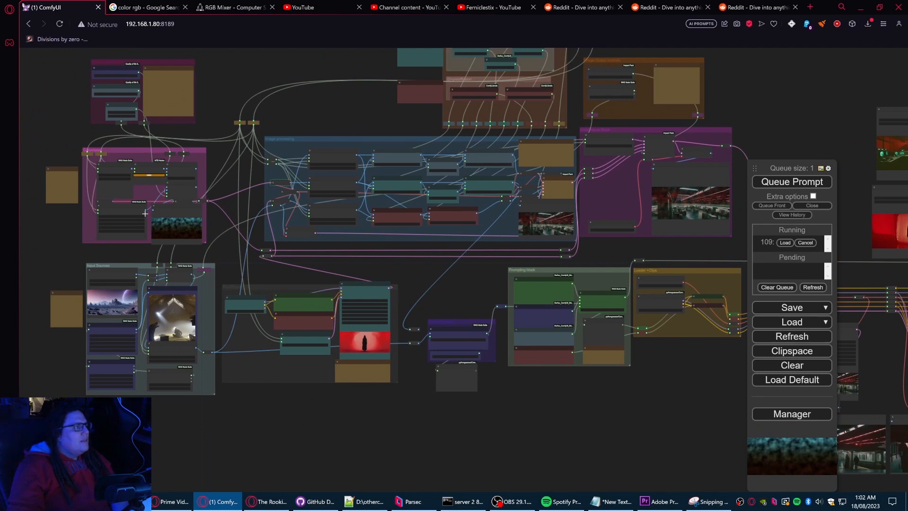
scroll(333, 250, up, 6)
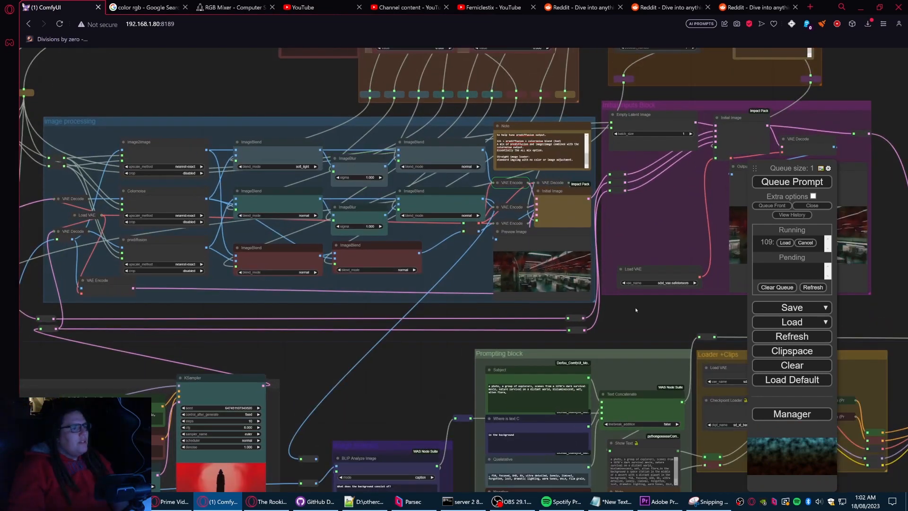
drag(636, 309, 523, 330)
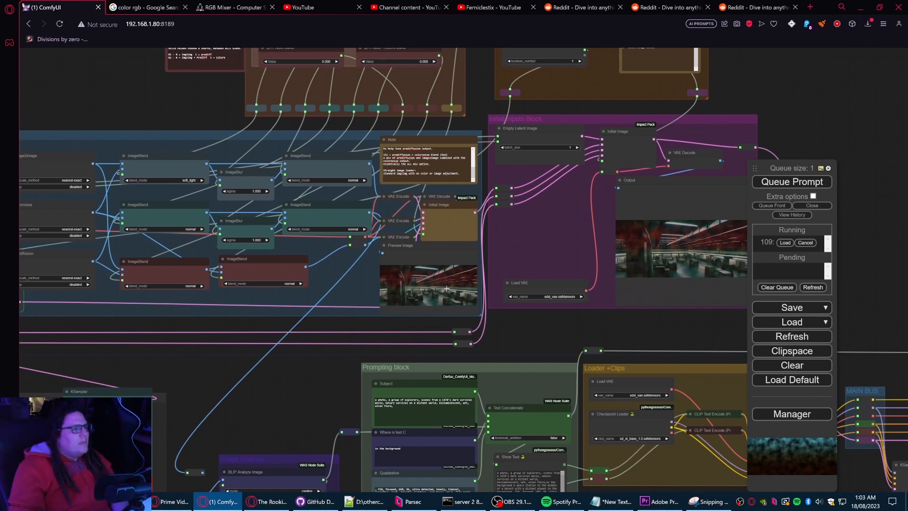
scroll(443, 288, up, 4)
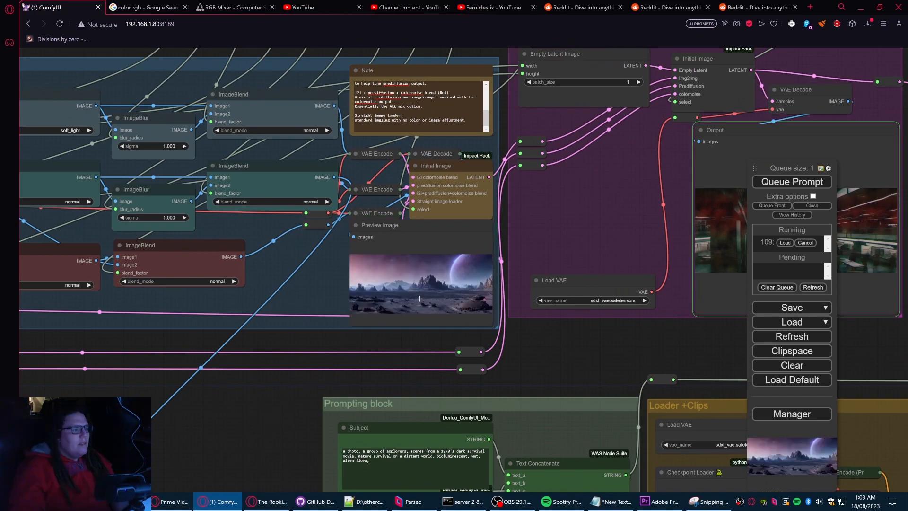
scroll(407, 279, up, 5)
scroll(428, 289, down, 5)
scroll(428, 289, down, 2)
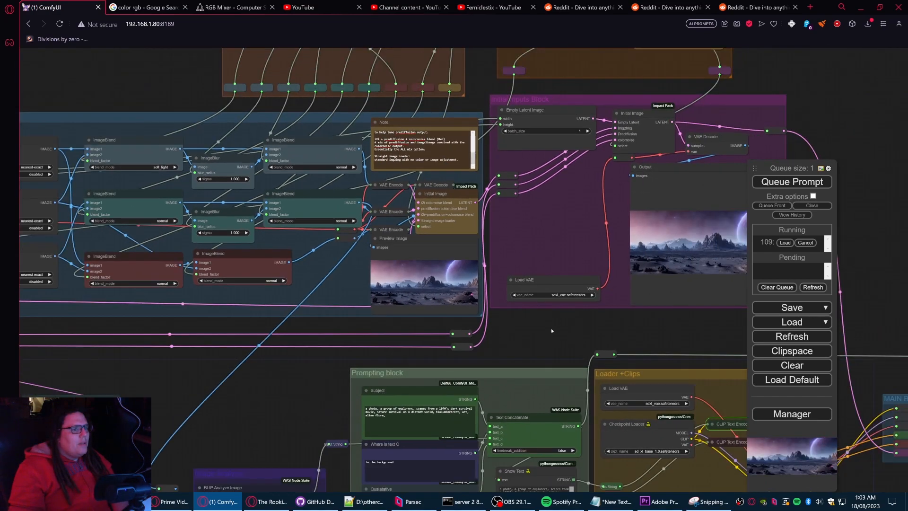
Step: Set the blend mode of the first ImageBlend node in the top row of the image processing block to normal
drag(296, 339, 618, 369)
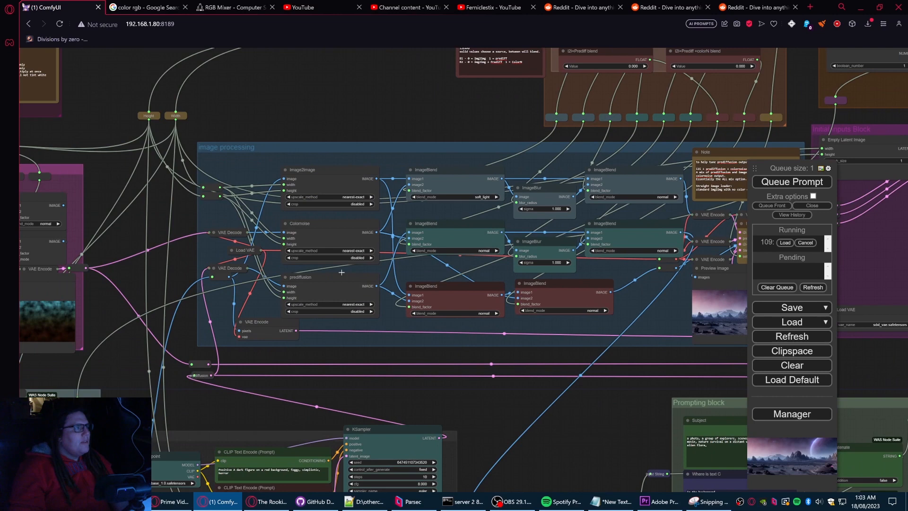
click(441, 201)
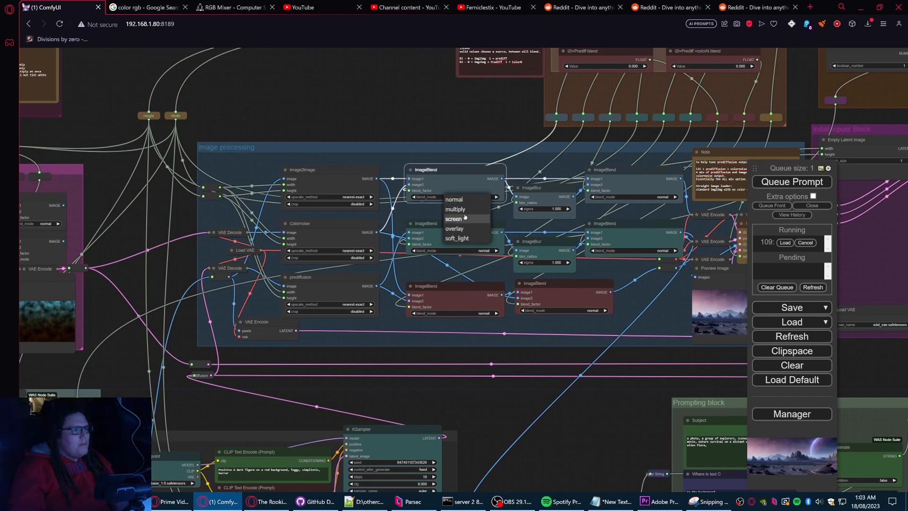
click(454, 200)
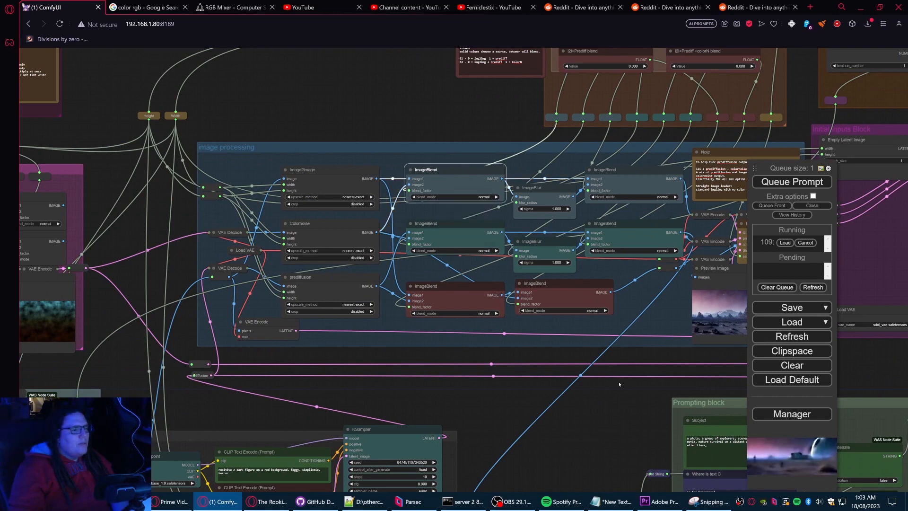
Step: Follow the running prompt through the KSampler nodes and examine the middle sampler's preview and its decoded image up close
drag(619, 384, 368, 381)
drag(629, 348, 402, 346)
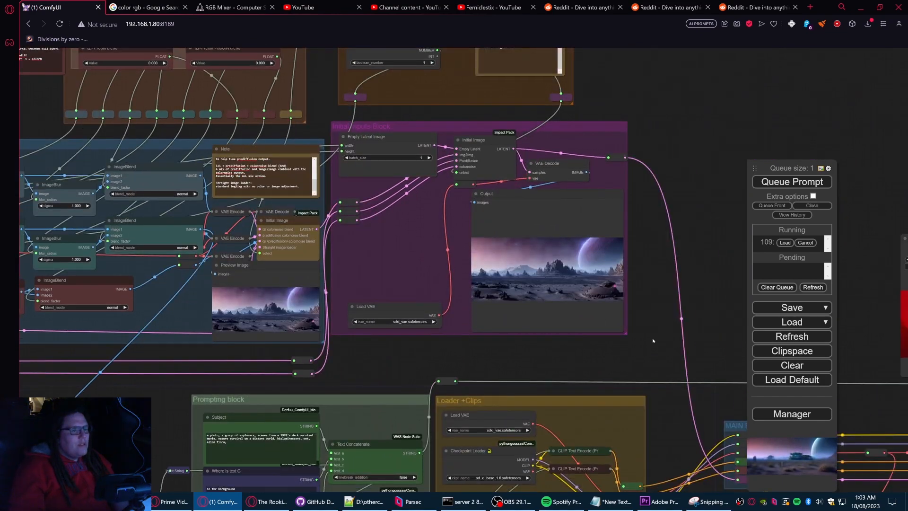
drag(652, 341, 402, 324)
scroll(520, 325, down, 4)
drag(543, 356, 445, 189)
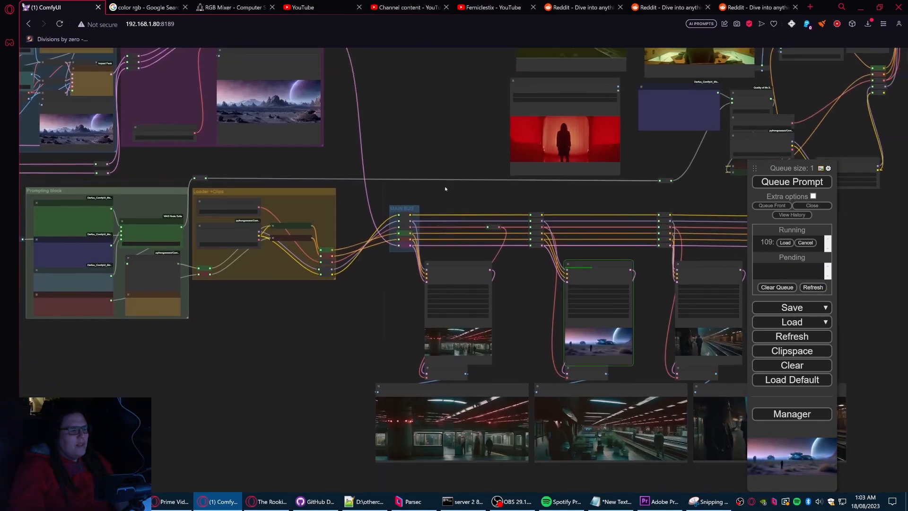
drag(367, 320, 258, 217)
scroll(528, 243, up, 10)
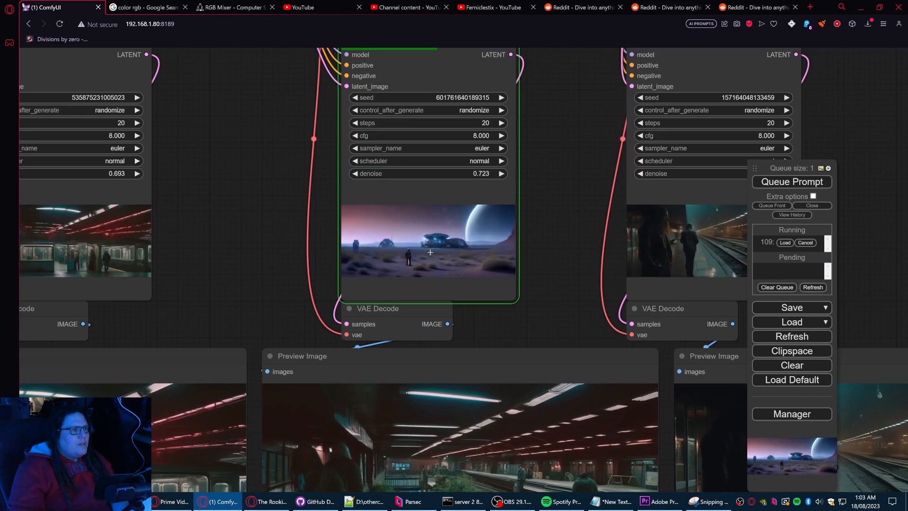
scroll(430, 252, up, 4)
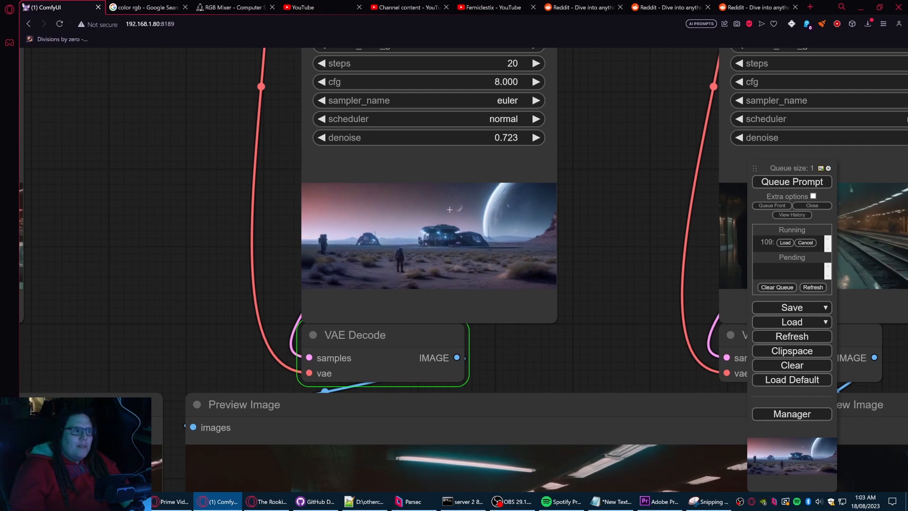
scroll(501, 231, down, 5)
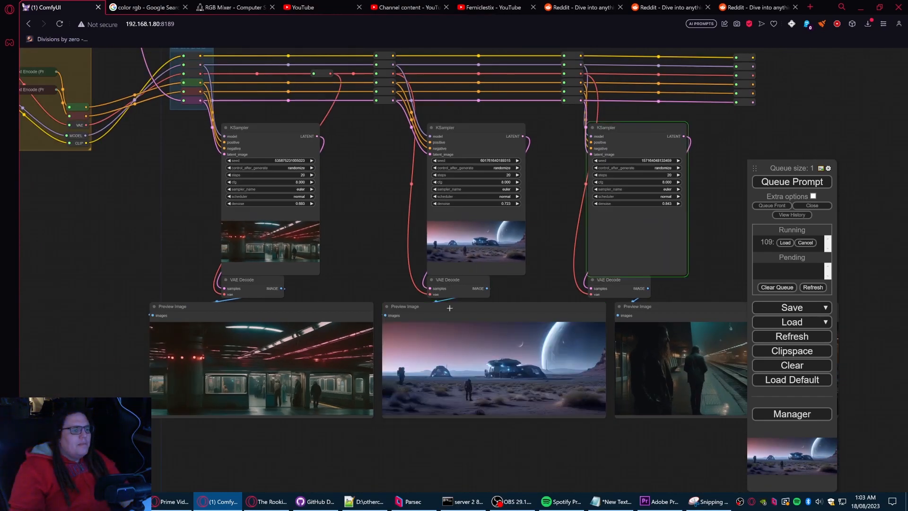
scroll(506, 371, up, 10)
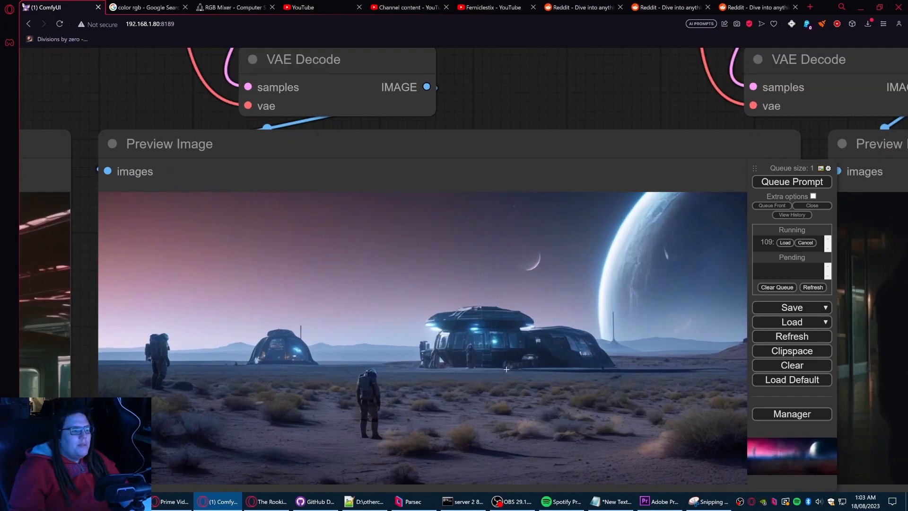
scroll(506, 369, down, 5)
scroll(506, 364, down, 2)
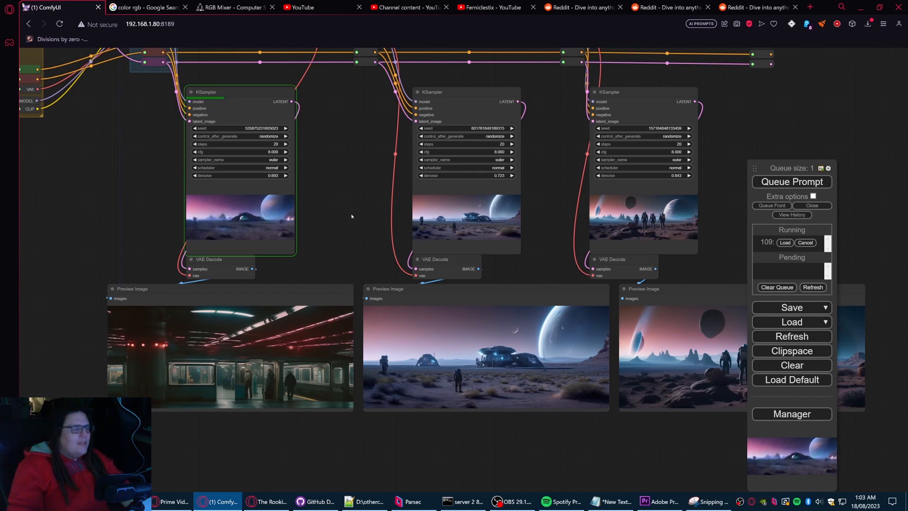
Step: Inspect the third sampler's Preview Image with the group of explorers and copy it to Clipspace
drag(343, 177, 378, 206)
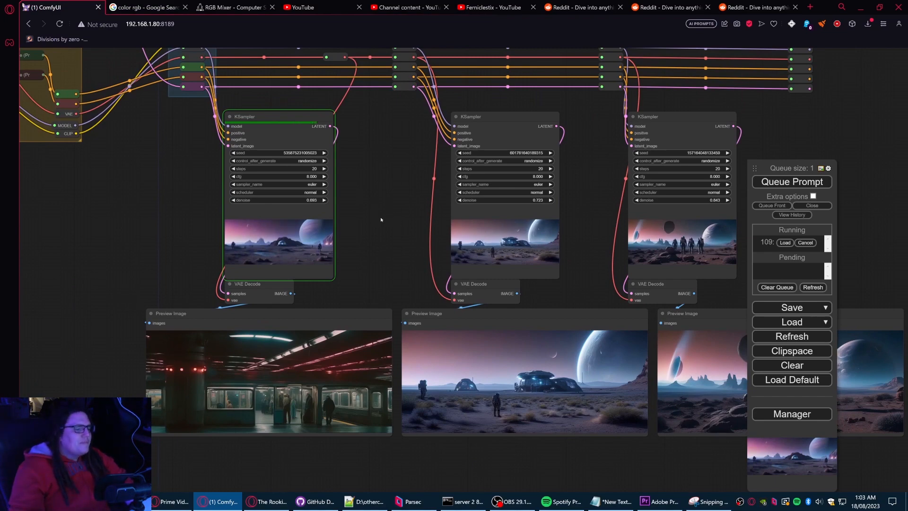
drag(640, 444, 362, 364)
scroll(520, 307, up, 14)
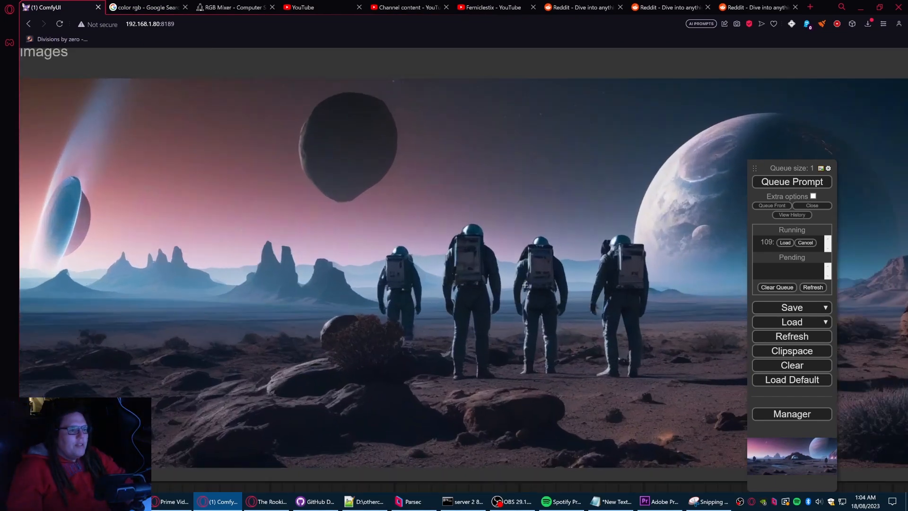
scroll(524, 284, down, 5)
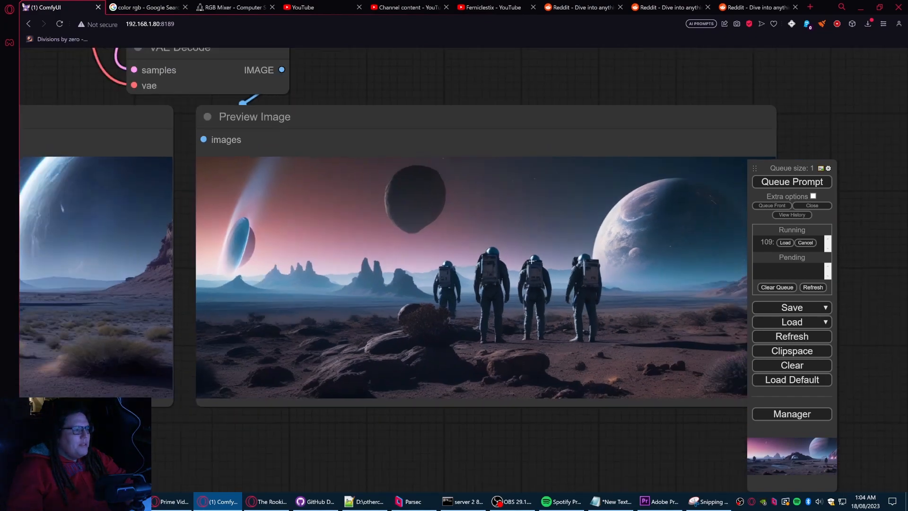
right_click(532, 261)
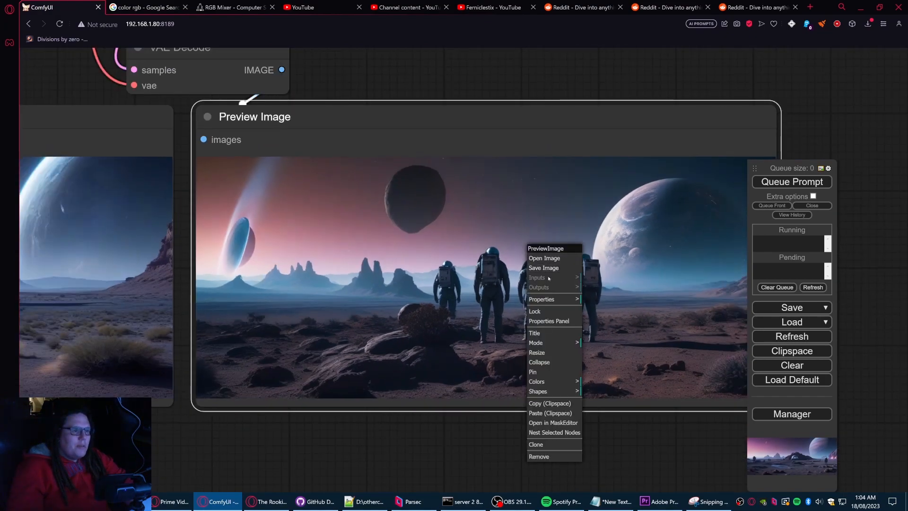
click(551, 403)
Step: Paste the Clipspace image into the Load Image node showing the dark figure on a red background above the main bus
scroll(547, 314, down, 5)
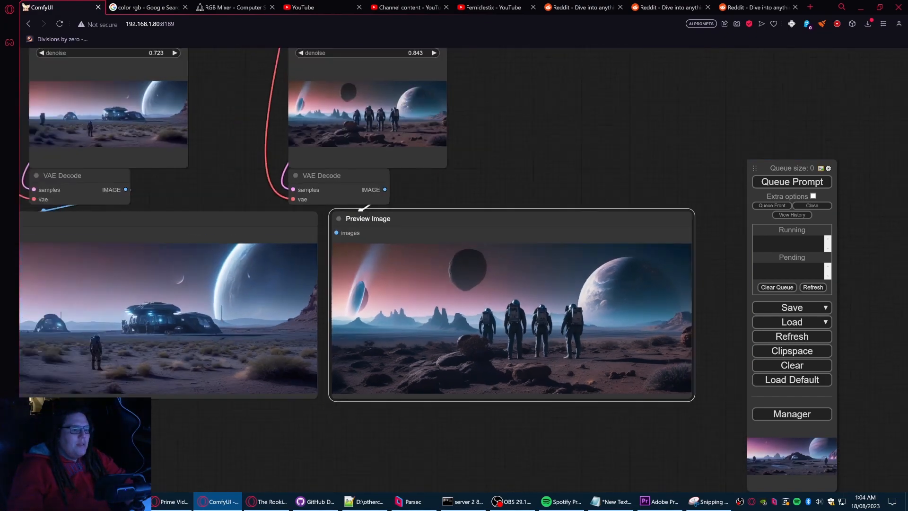
scroll(549, 313, down, 3)
drag(585, 236, 663, 353)
drag(597, 159, 666, 365)
scroll(627, 288, down, 4)
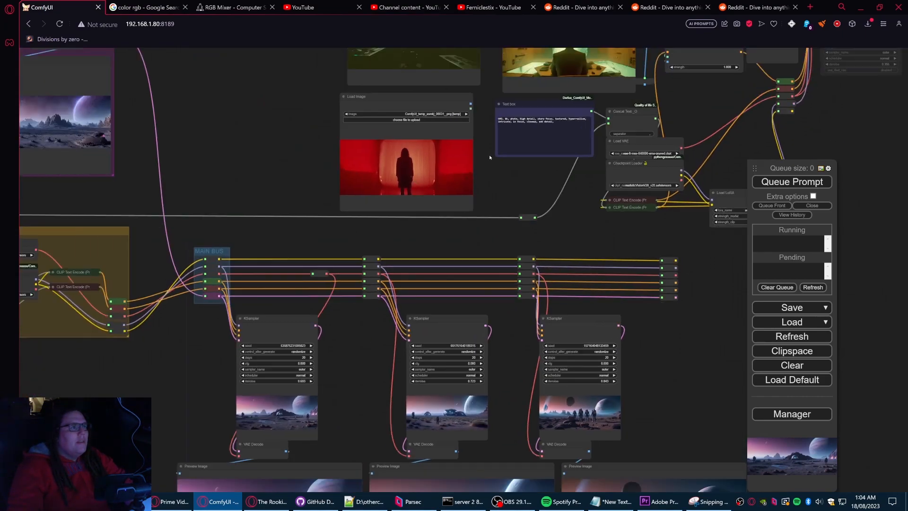
drag(490, 158, 500, 223)
right_click(438, 208)
click(463, 394)
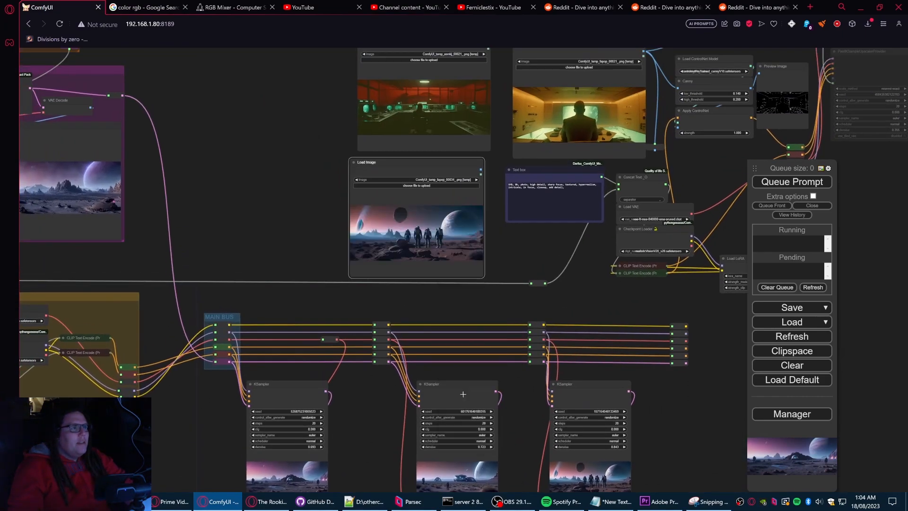
Step: Examine the first sampler's Preview Image up close and queue the prompt again
drag(690, 446, 657, 161)
drag(526, 381, 669, 387)
scroll(422, 314, up, 12)
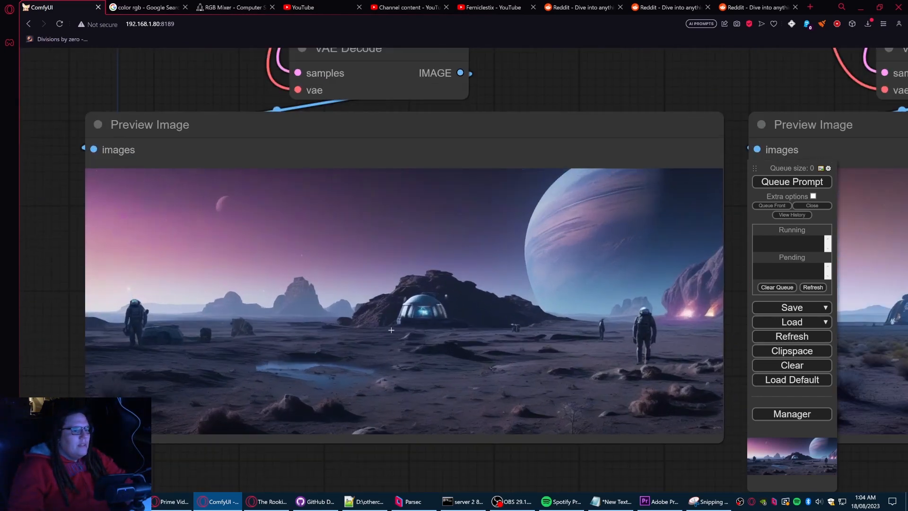
scroll(391, 329, down, 10)
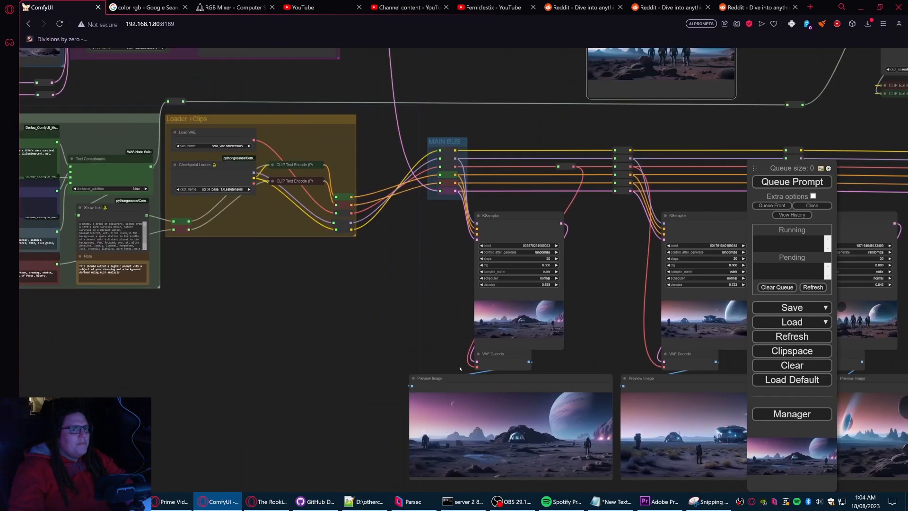
drag(459, 368, 468, 375)
click(766, 182)
Step: Check the image processing preview and set the i2i Colornoise Blend value in the image processing controls to 0.6
scroll(341, 326, down, 5)
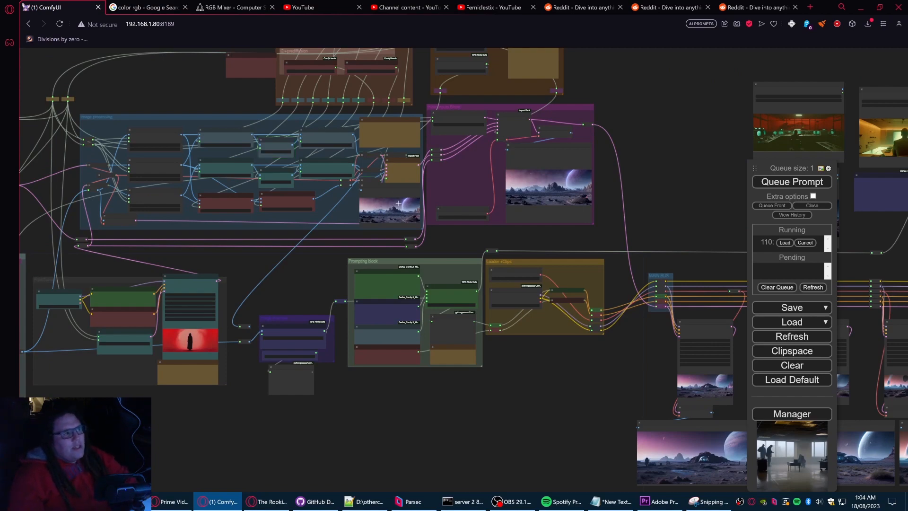
scroll(399, 203, up, 10)
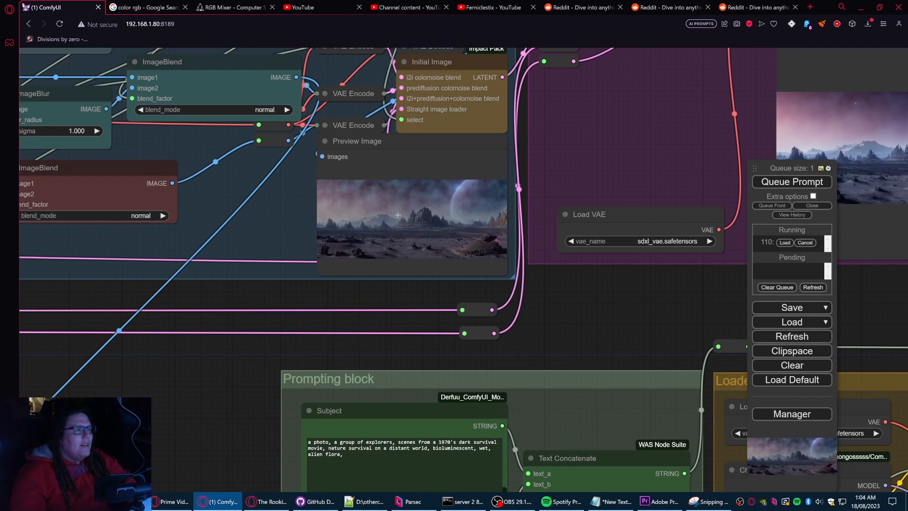
scroll(356, 249, down, 5)
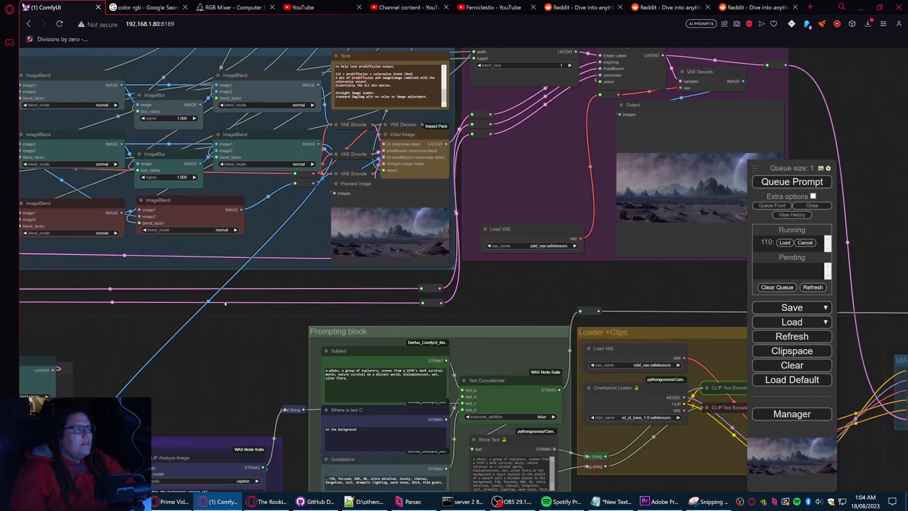
drag(232, 301, 413, 365)
scroll(321, 205, down, 3)
drag(268, 102, 372, 304)
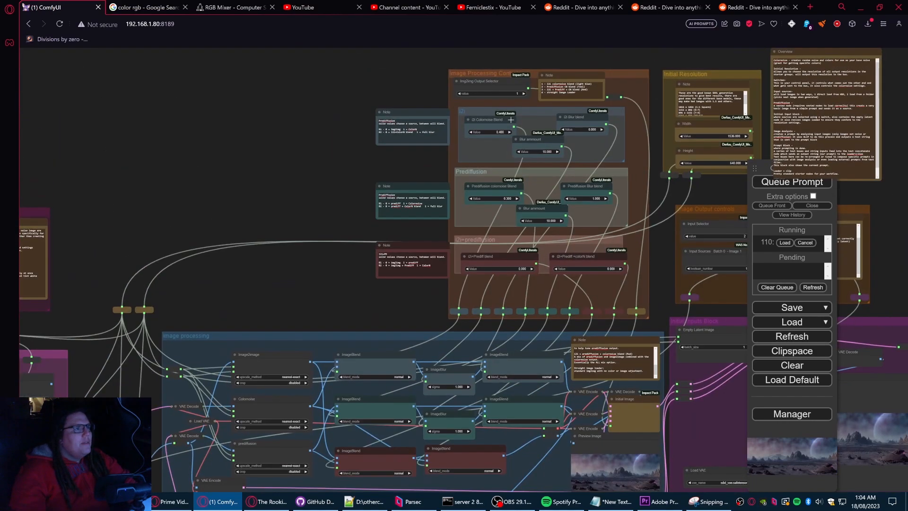
scroll(504, 134, up, 1)
scroll(505, 134, up, 1)
click(502, 132)
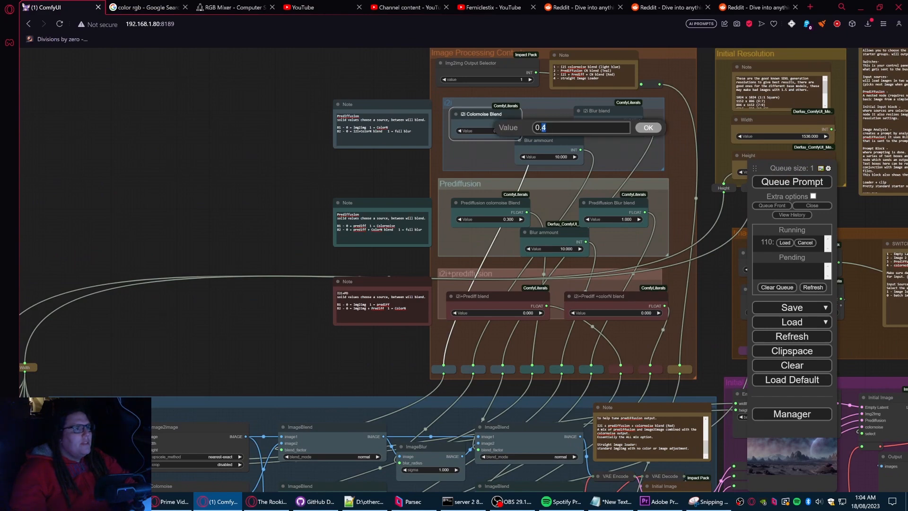
key(BackSpace)
text(6)
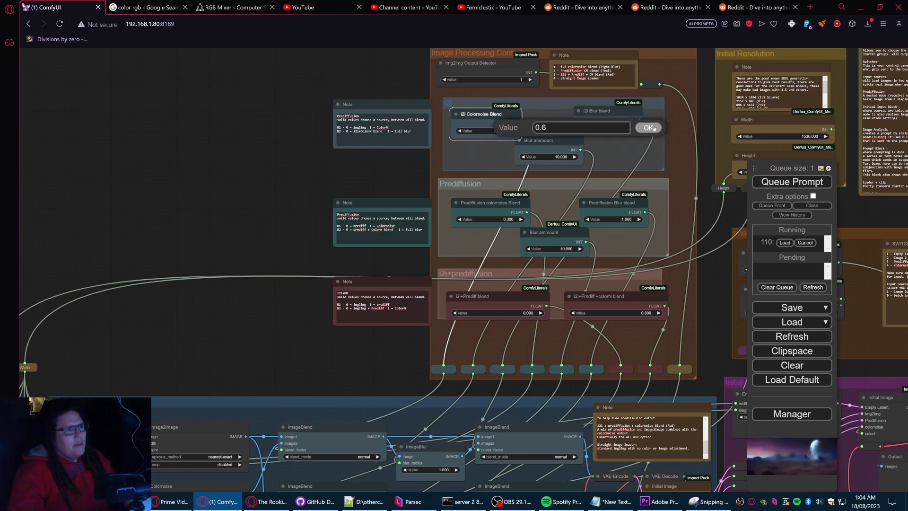
click(654, 128)
Step: Review the running samplers, cancel the current run and queue the prompt with the changed blend value
scroll(681, 237, down, 3)
drag(699, 265, 524, 66)
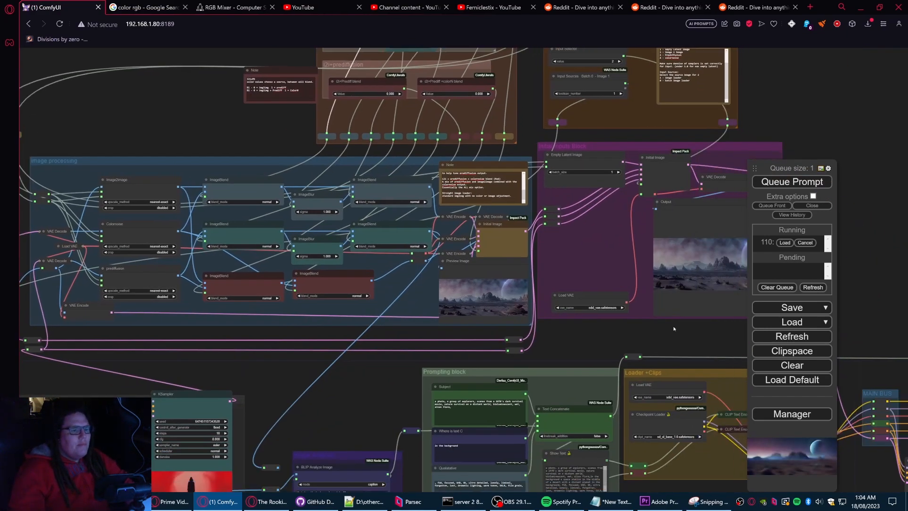
drag(673, 325, 471, 330)
drag(653, 300, 483, 282)
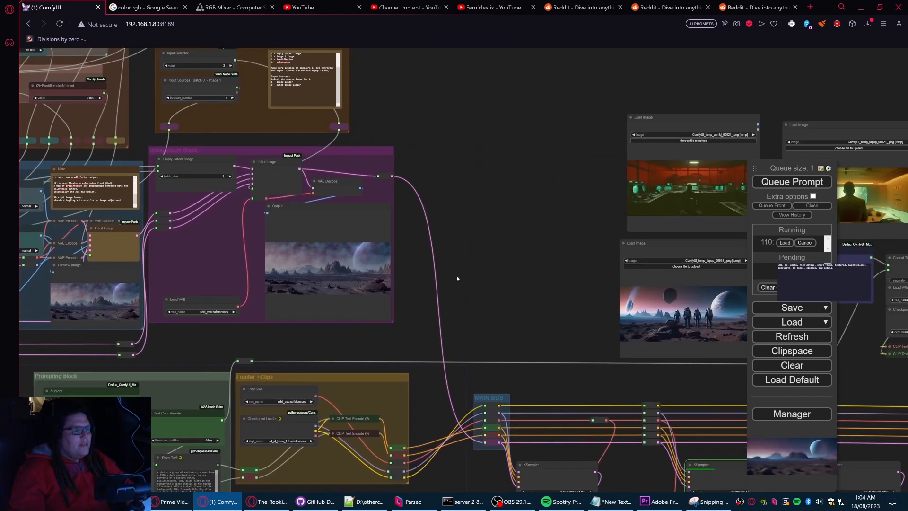
scroll(478, 296, down, 1)
drag(601, 415, 469, 295)
drag(475, 379, 374, 241)
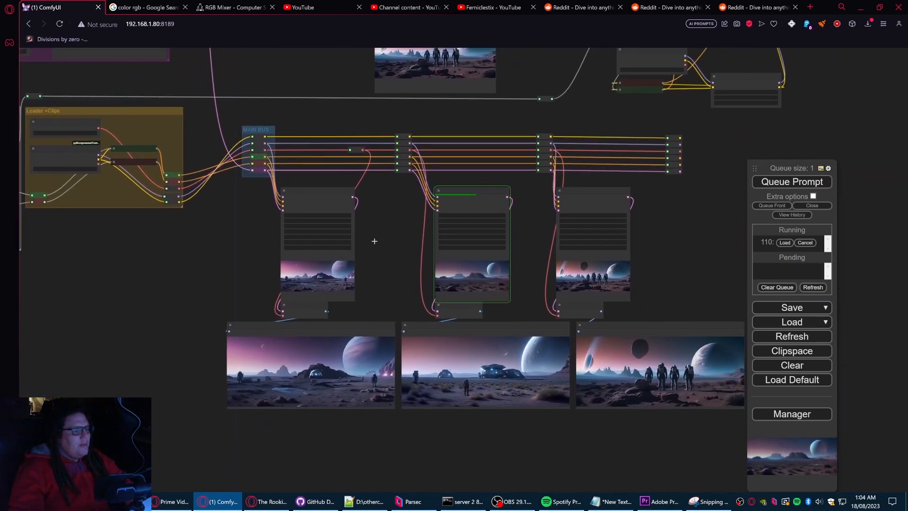
click(810, 244)
click(785, 183)
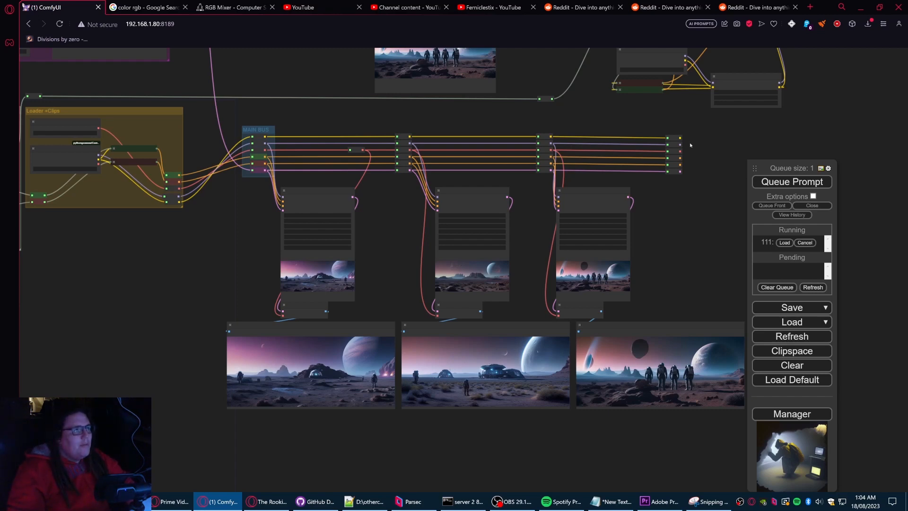
Step: Examine the Initial Inputs Block output preview and the overall workflow layout while the prompt runs
drag(709, 133, 701, 152)
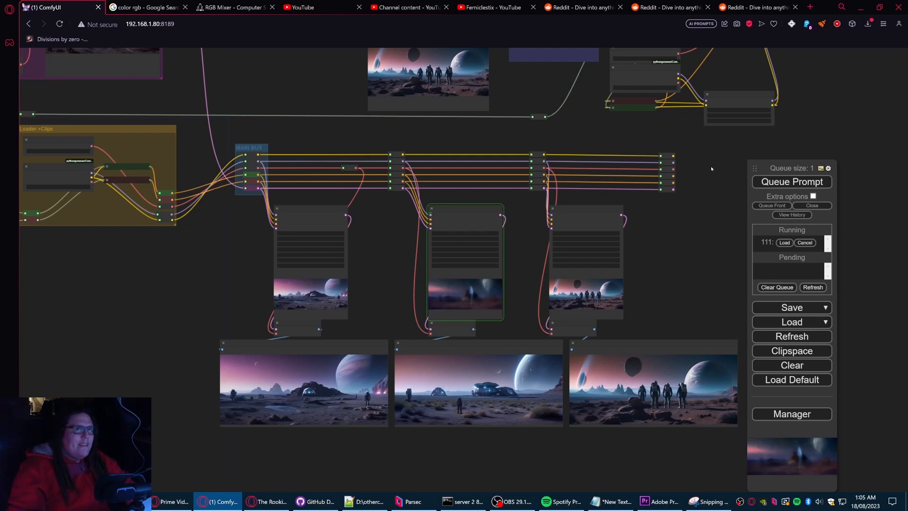
scroll(712, 172, down, 5)
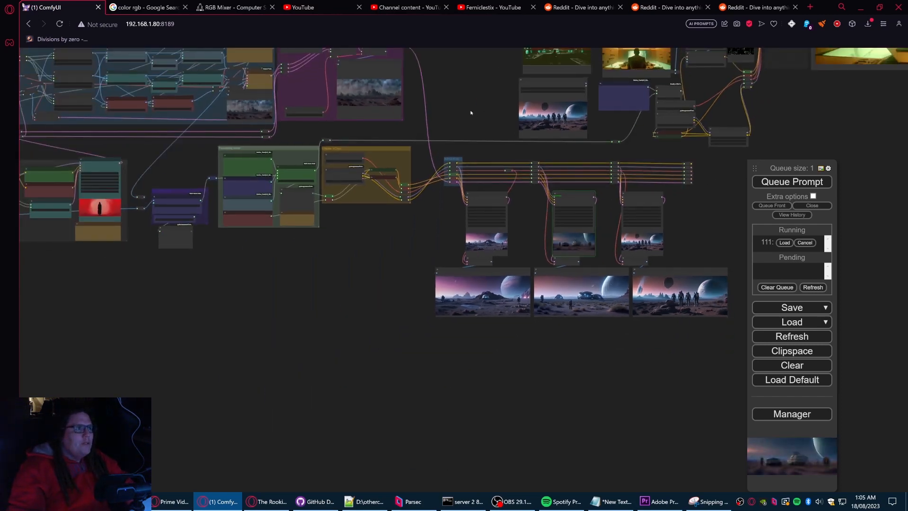
drag(472, 111, 584, 232)
scroll(457, 197, up, 11)
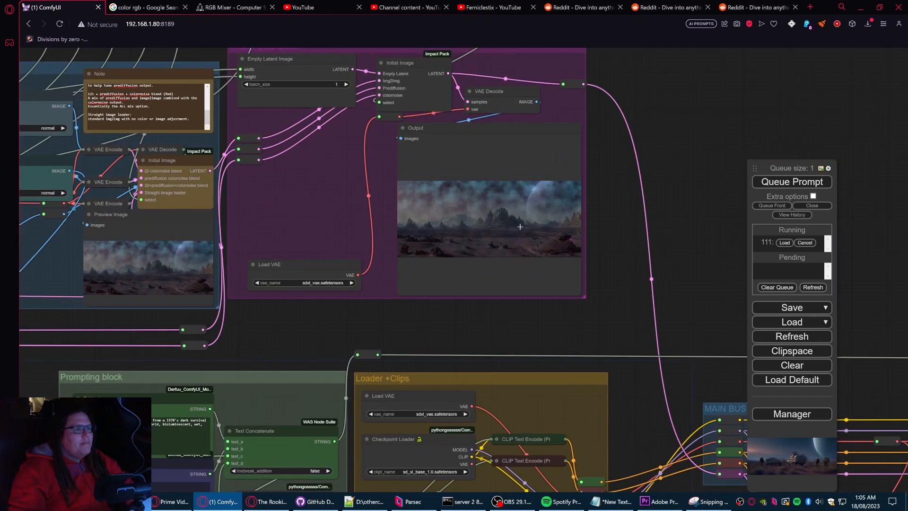
scroll(520, 226, down, 10)
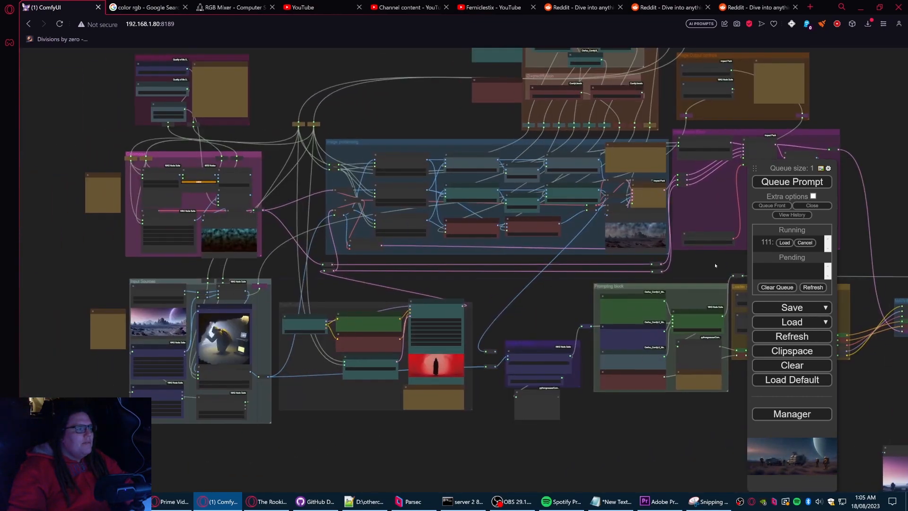
drag(715, 266, 454, 284)
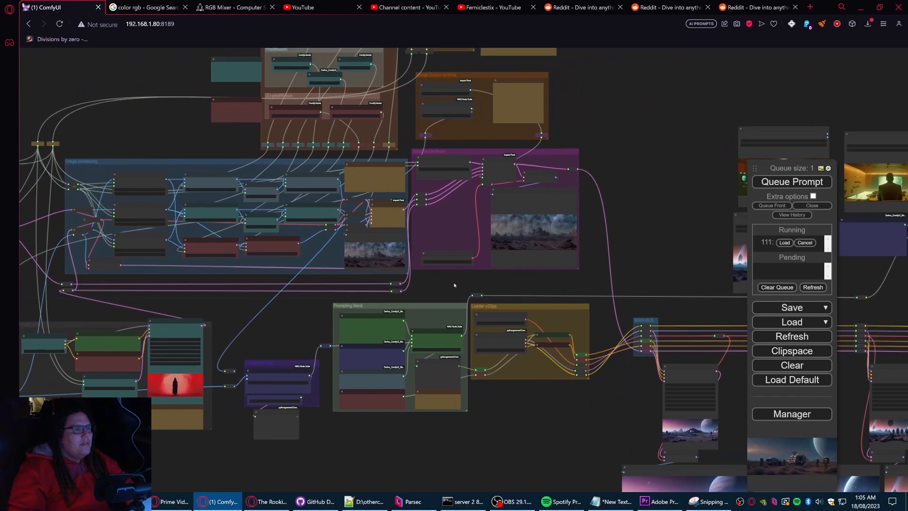
scroll(454, 284, down, 6)
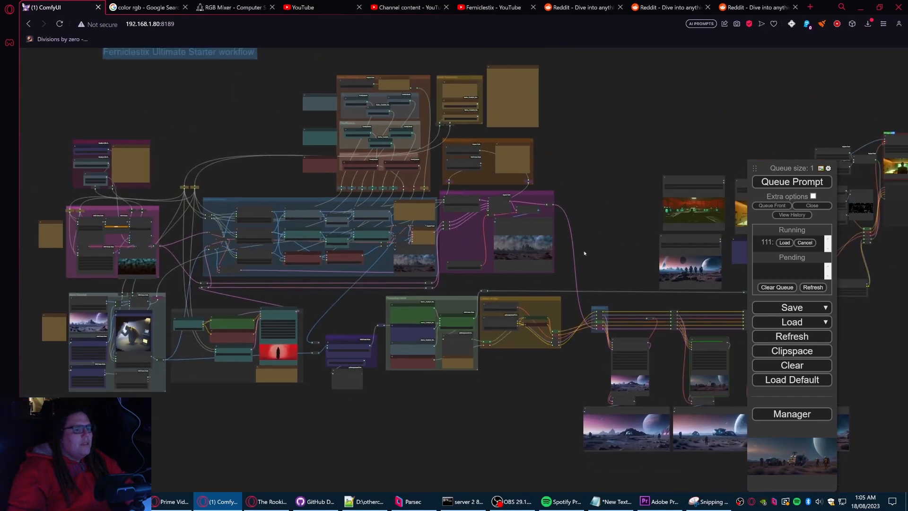
Step: Examine the second KSampler's new output up close and copy its Preview Image to the clipspace
scroll(514, 310, up, 3)
scroll(543, 359, up, 8)
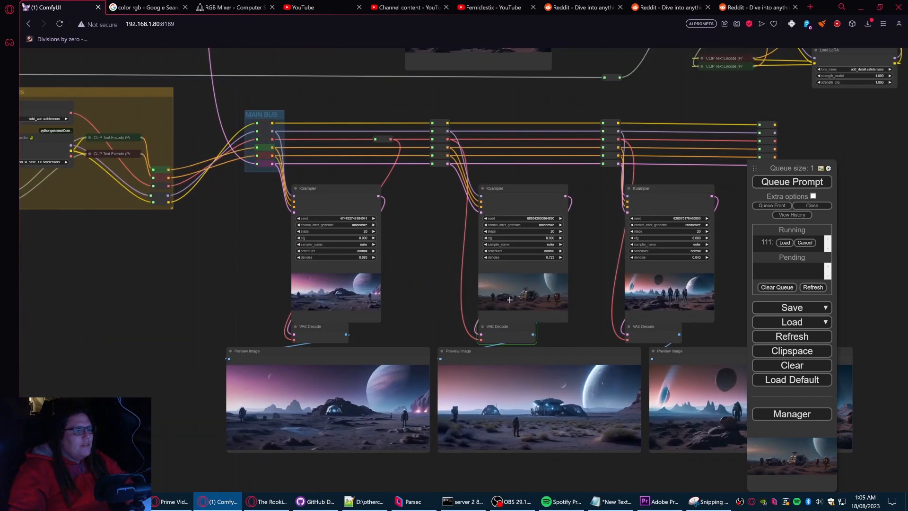
scroll(552, 301, up, 1)
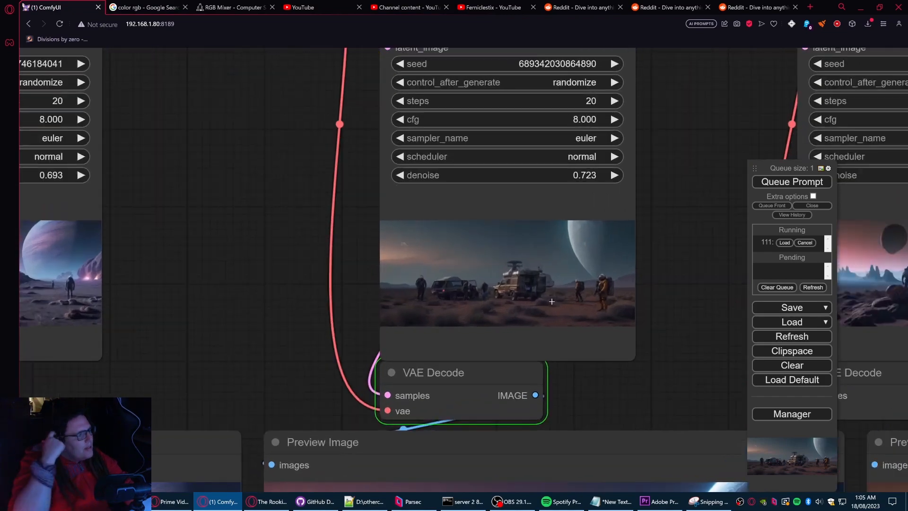
scroll(552, 301, down, 6)
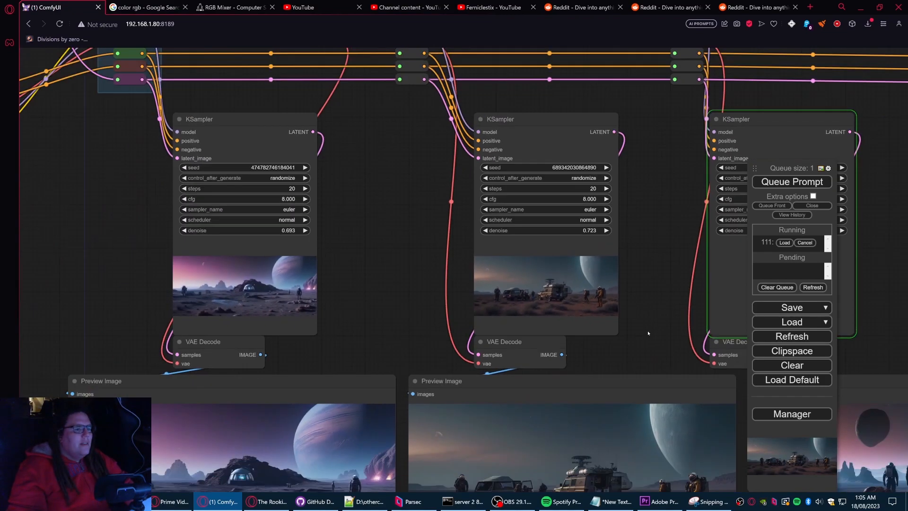
scroll(574, 348, up, 4)
scroll(573, 349, up, 3)
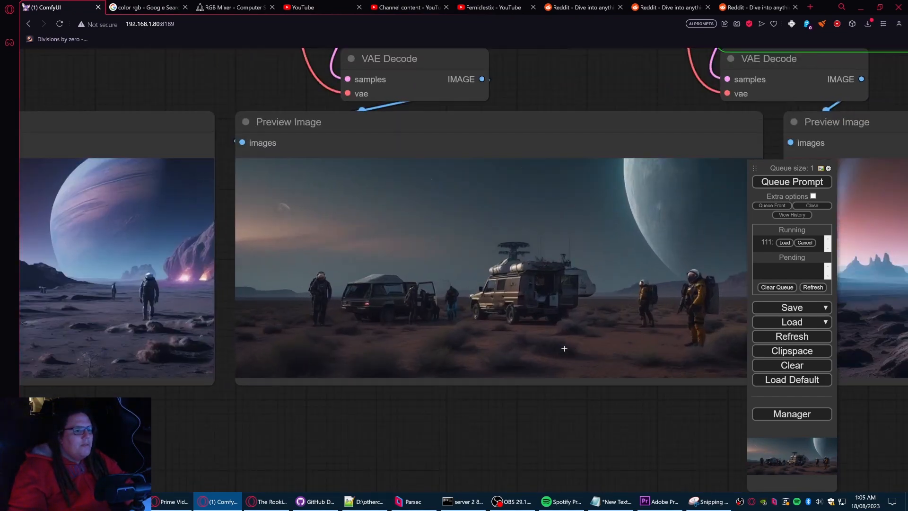
scroll(564, 348, up, 2)
right_click(562, 259)
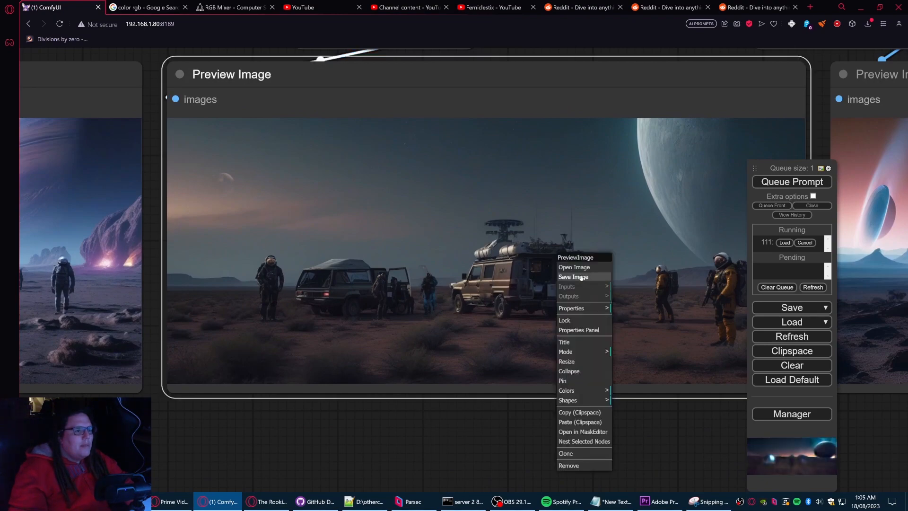
click(586, 413)
Step: Paste the copied image from the clipspace into the upper unconnected Load Image node above the main bus
scroll(582, 398, down, 5)
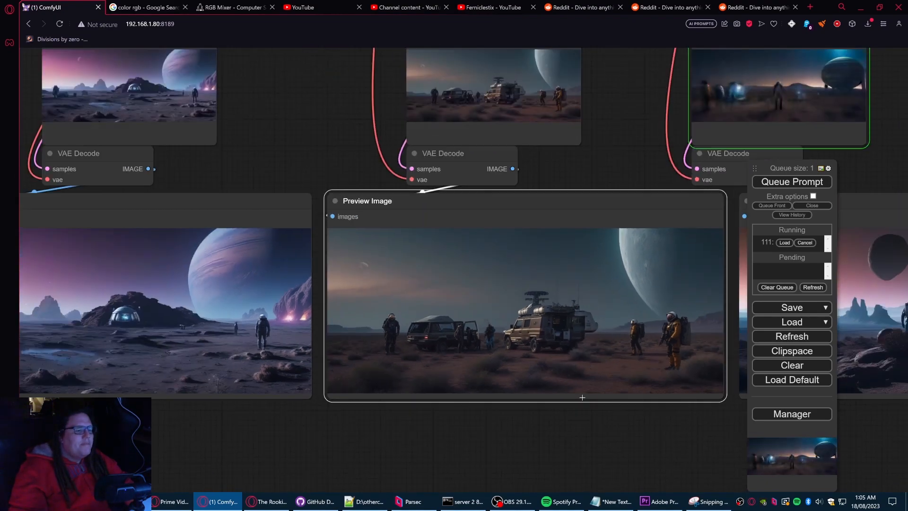
scroll(582, 398, down, 7)
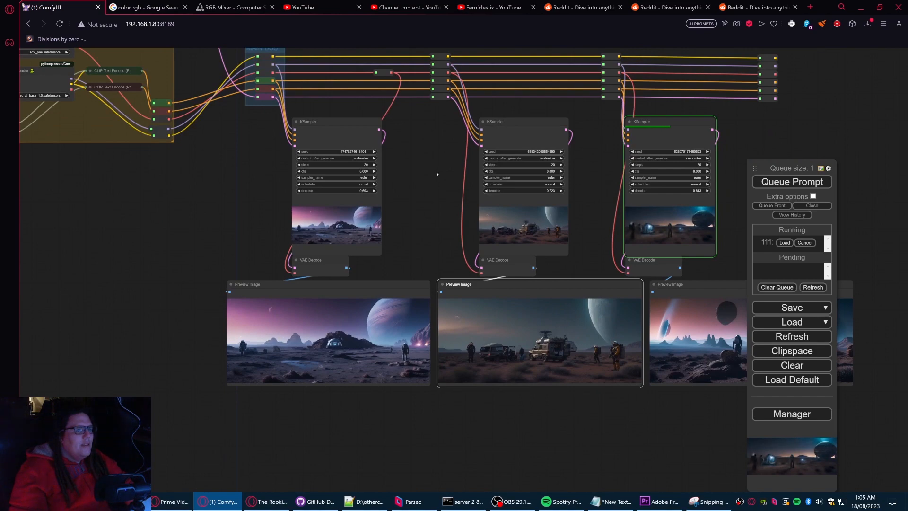
drag(437, 226, 446, 364)
drag(486, 204, 419, 365)
drag(242, 195, 226, 214)
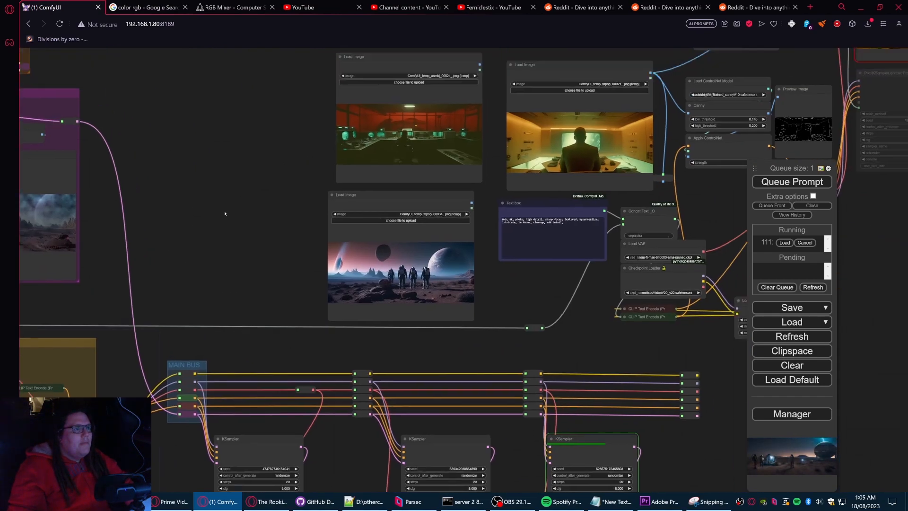
drag(505, 105, 431, 173)
right_click(355, 178)
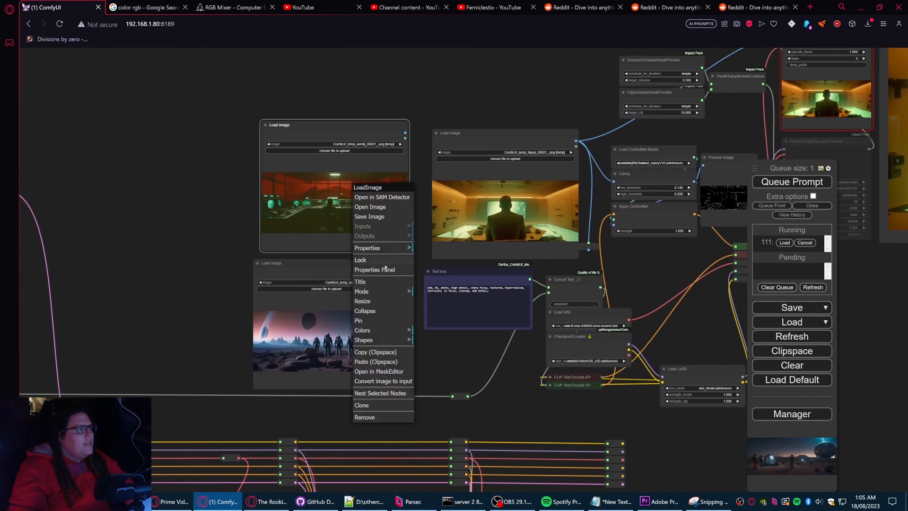
click(380, 362)
Step: Copy the image from that Load Image node and paste it into the Load Image node feeding the Canny and Iterative Upscale nodes
drag(463, 361, 323, 387)
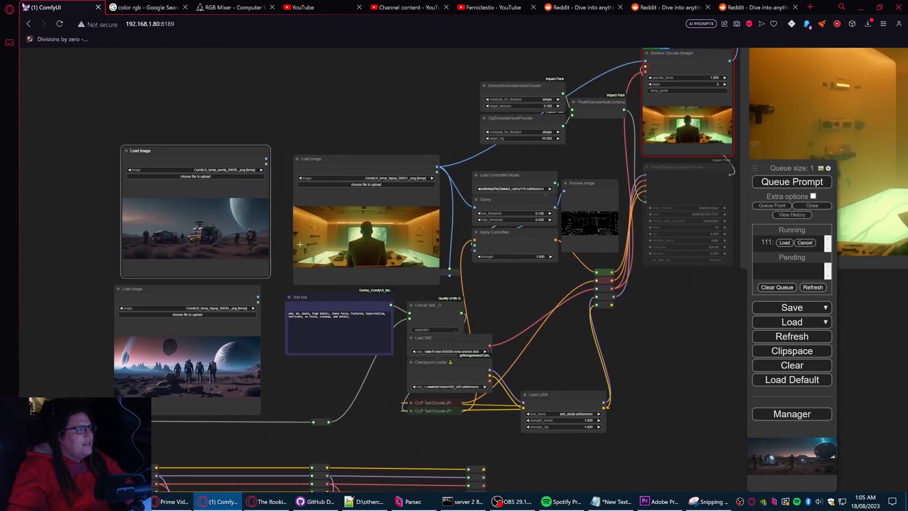
right_click(219, 221)
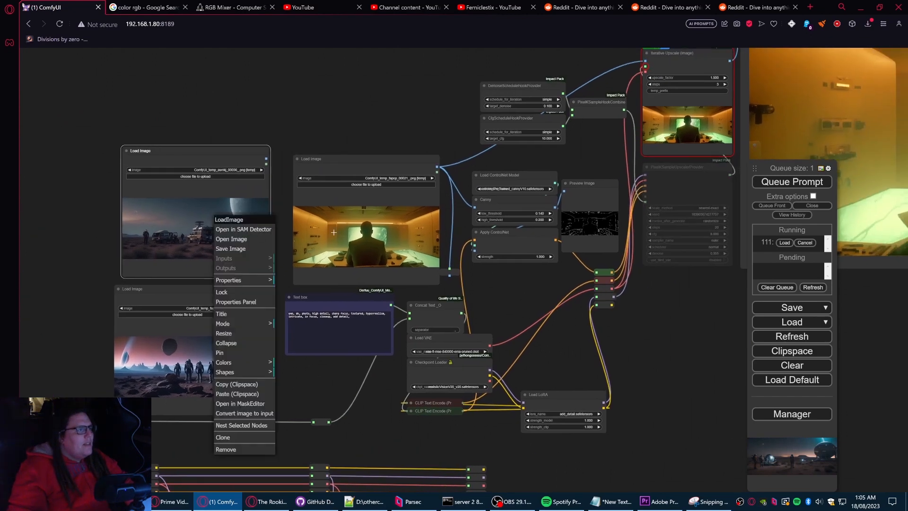
click(237, 384)
right_click(384, 222)
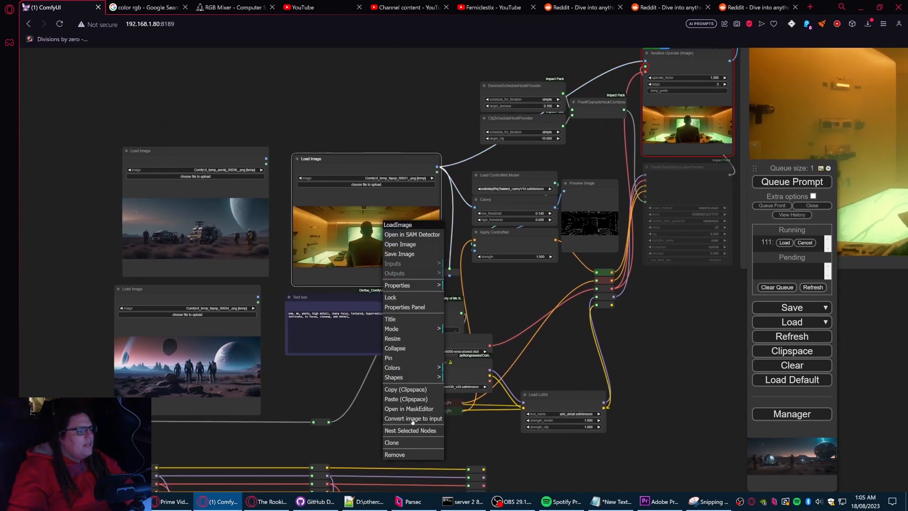
click(406, 399)
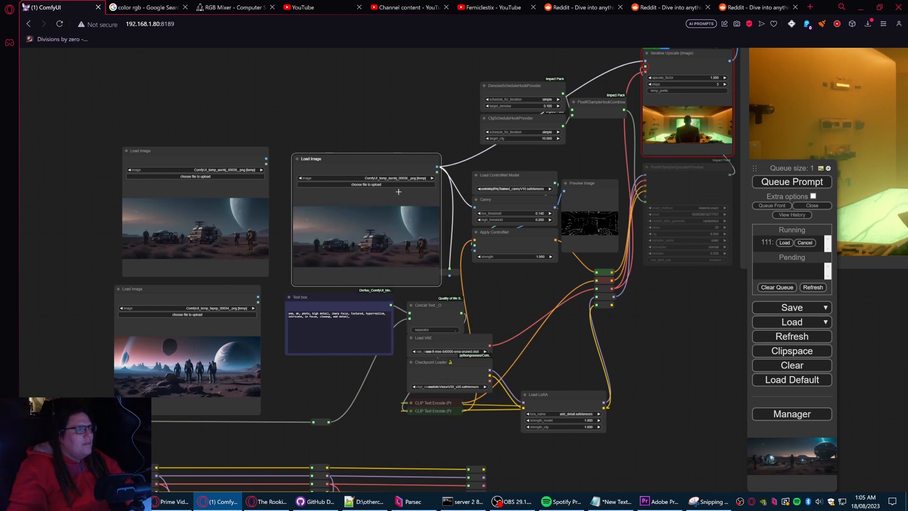
Step: Unmute the PixelKSampleUpscalerProvider node below Iterative Upscale
scroll(398, 191, up, 5)
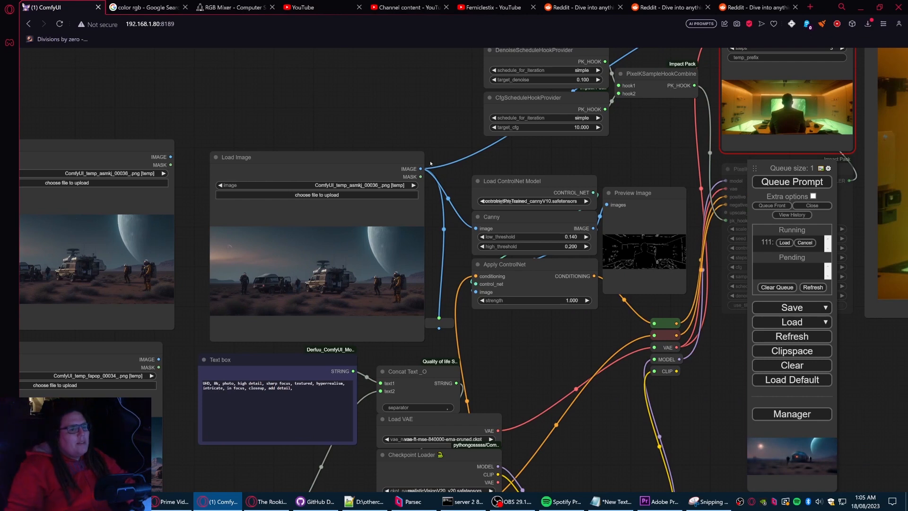
scroll(516, 227, down, 3)
drag(744, 327, 506, 348)
scroll(493, 231, up, 2)
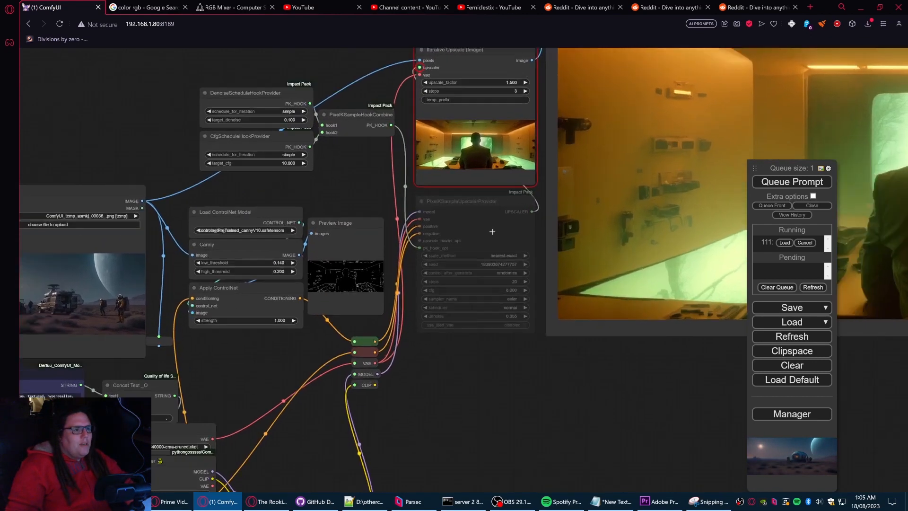
scroll(493, 232, up, 4)
click(504, 212)
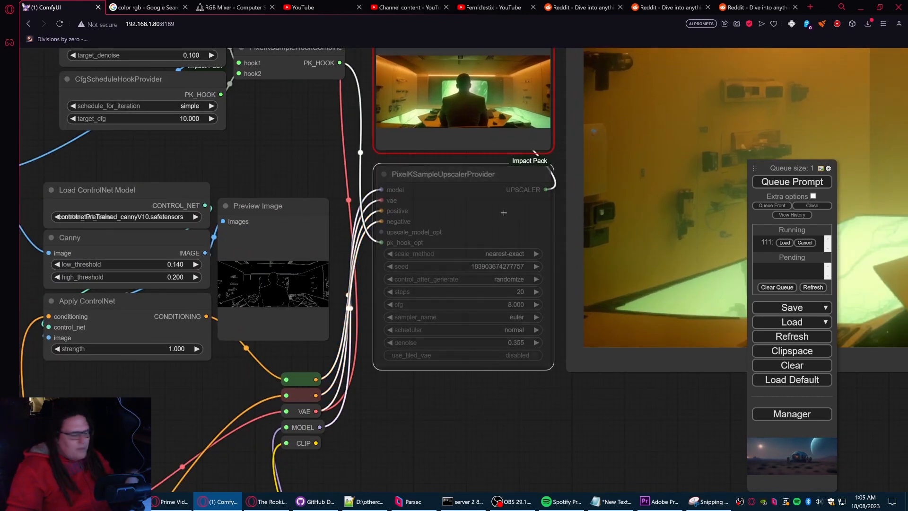
key(ctrl+m)
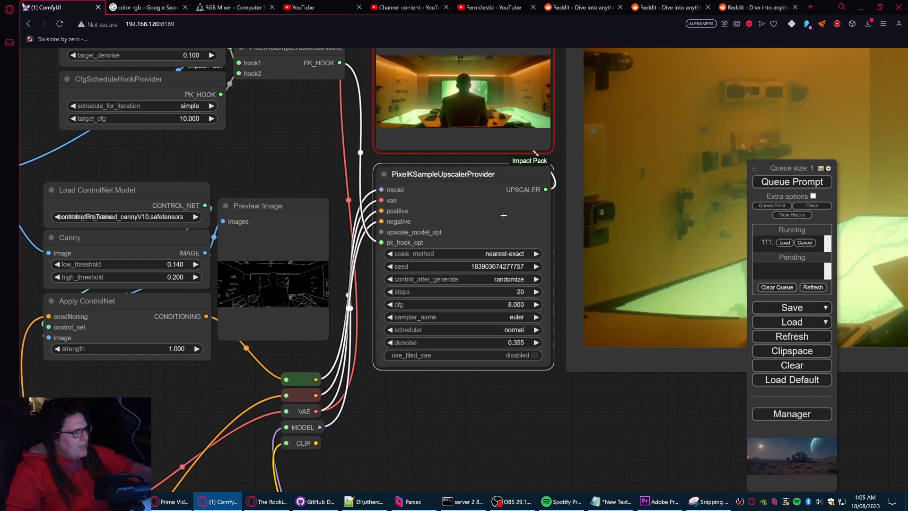
Step: Examine the upscaling section's ControlNet, checkpoint, text prompt, LoRA and Iterative Upscale nodes
scroll(492, 236, down, 5)
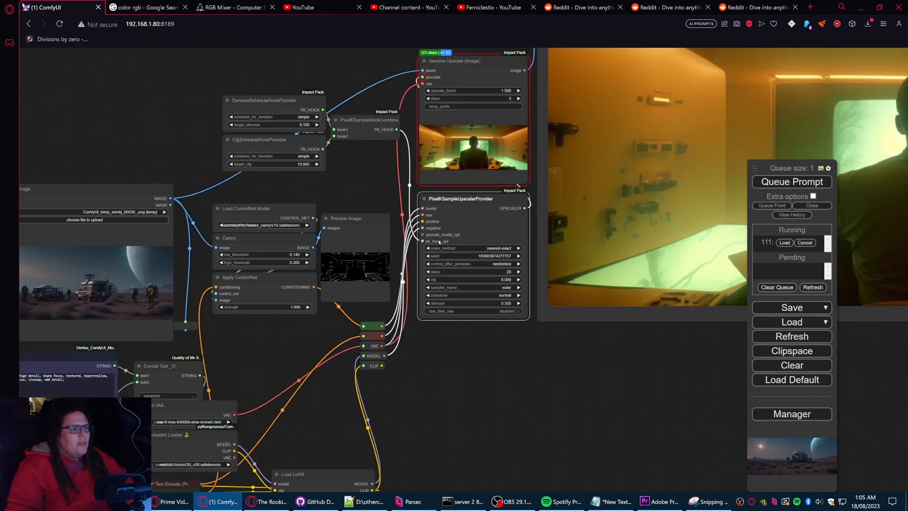
scroll(508, 273, down, 5)
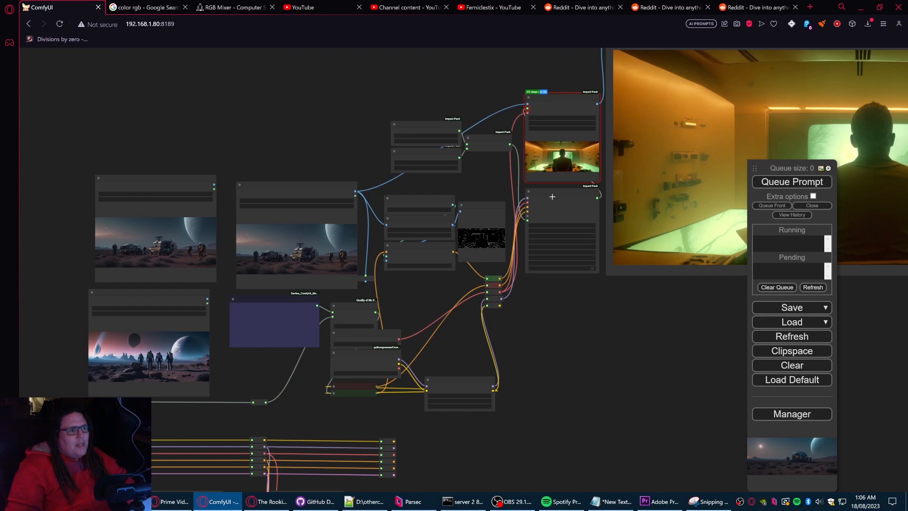
scroll(545, 322, up, 5)
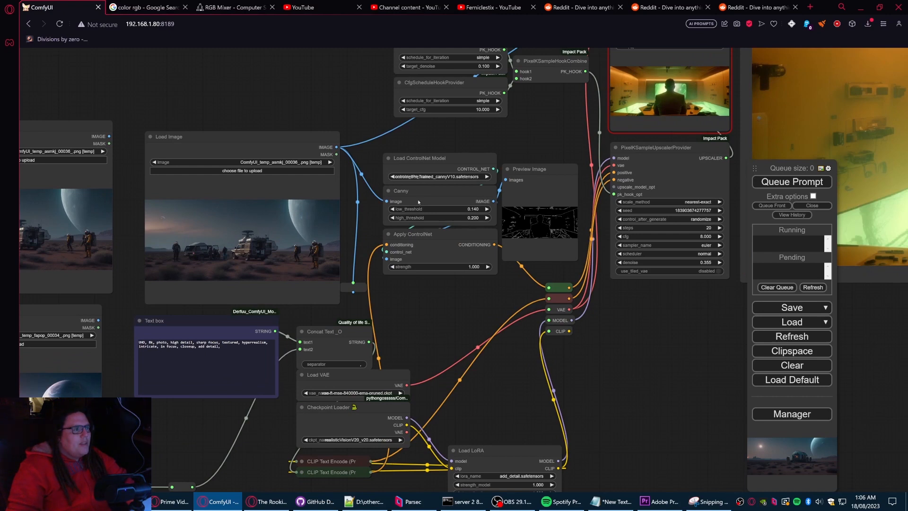
drag(433, 325, 671, 232)
drag(652, 319, 553, 283)
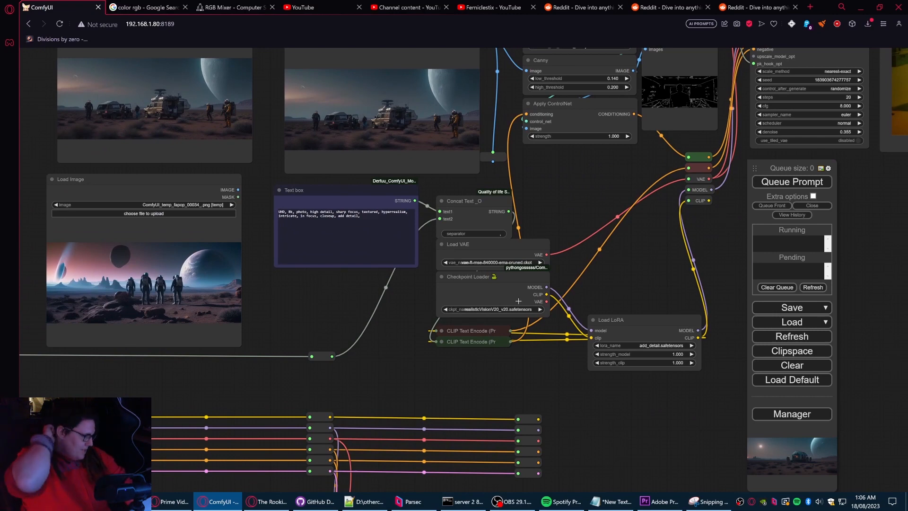
scroll(519, 301, up, 1)
scroll(606, 258, down, 3)
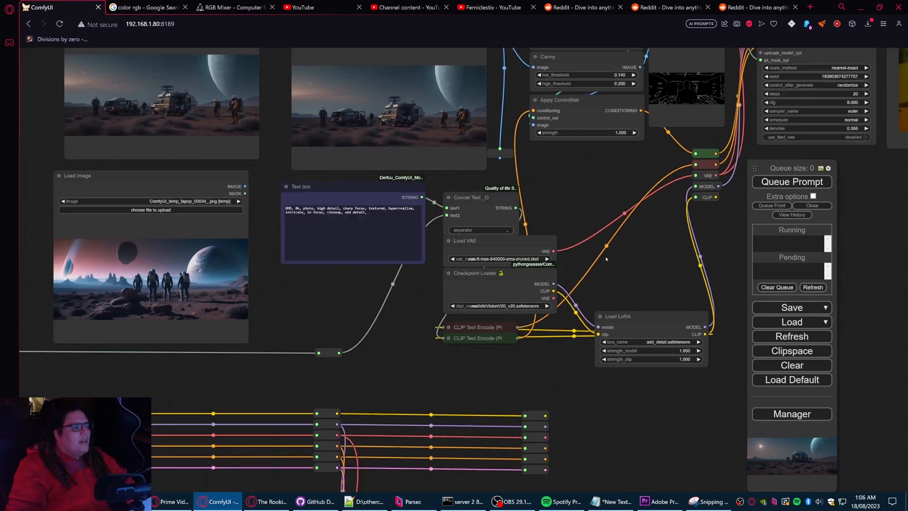
drag(718, 236, 442, 342)
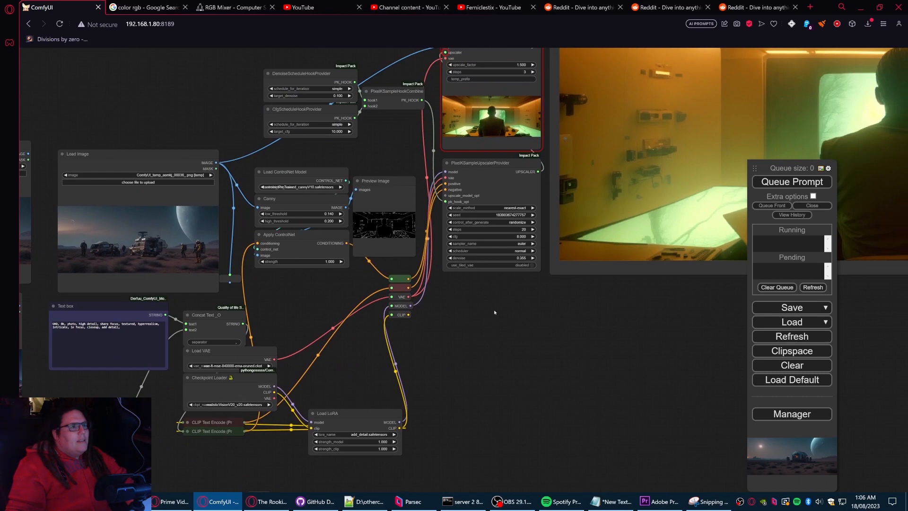
drag(495, 313, 490, 371)
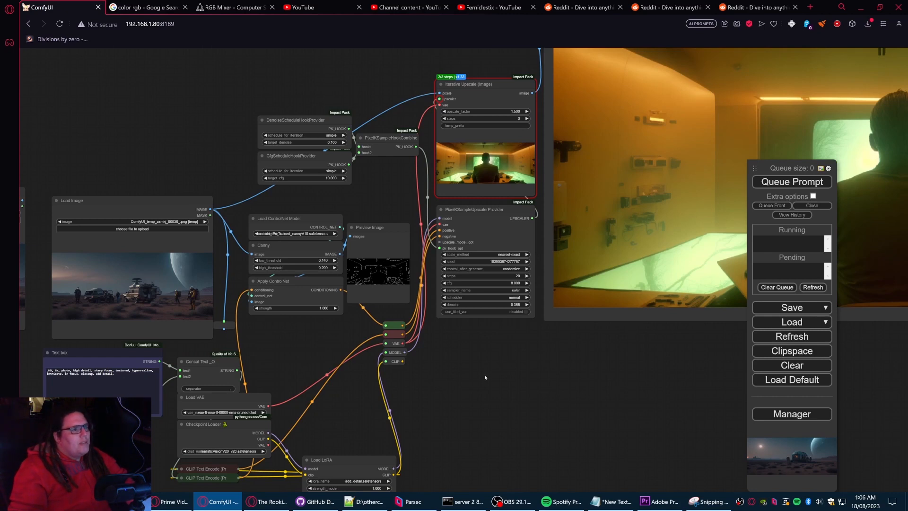
scroll(484, 379, down, 2)
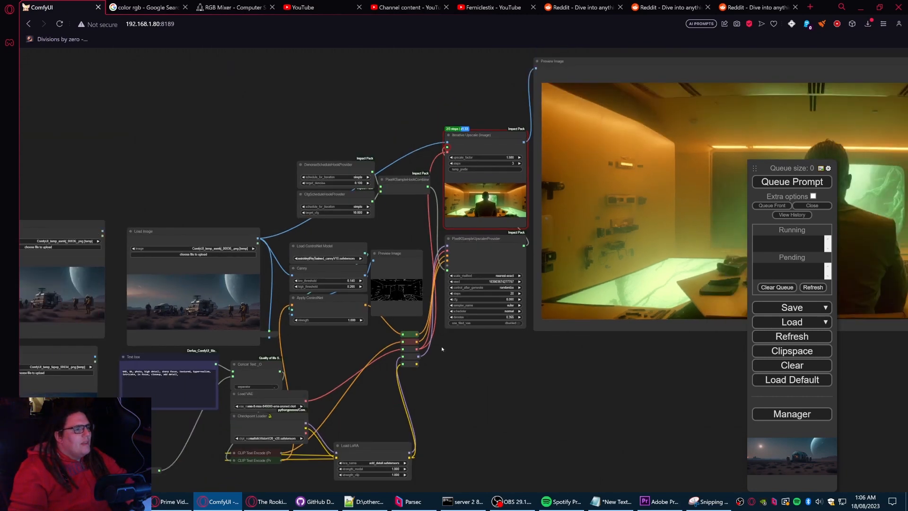
Step: Move the Load LoRA node up beside the Checkpoint Loader and queue the prompt
drag(472, 377, 552, 324)
drag(446, 394, 449, 361)
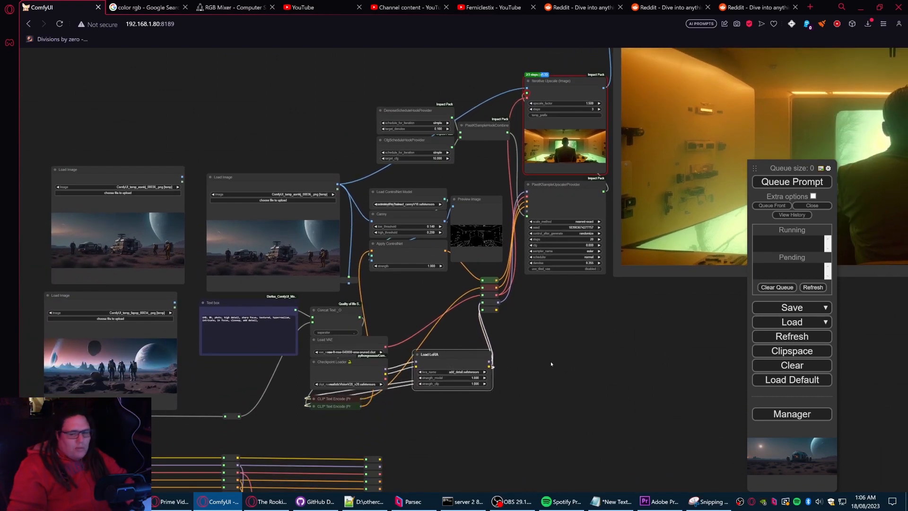
drag(622, 362, 565, 355)
scroll(568, 352, down, 2)
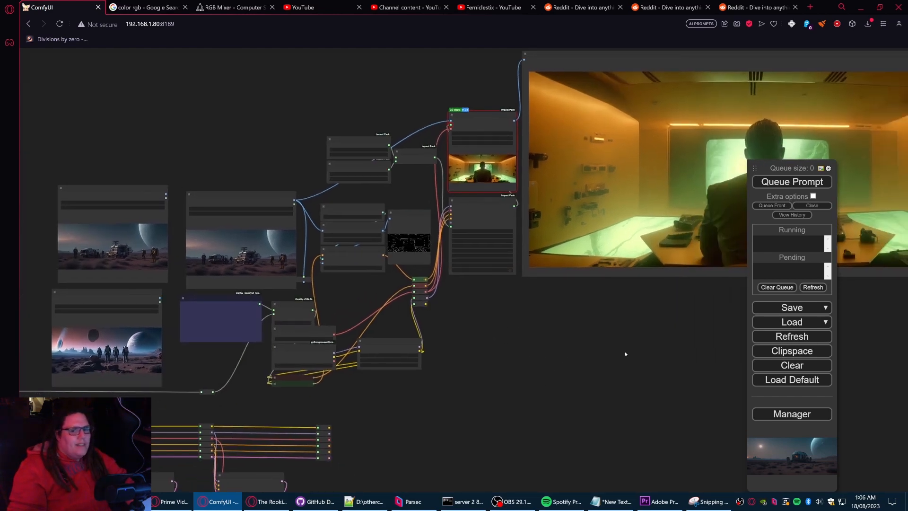
click(784, 180)
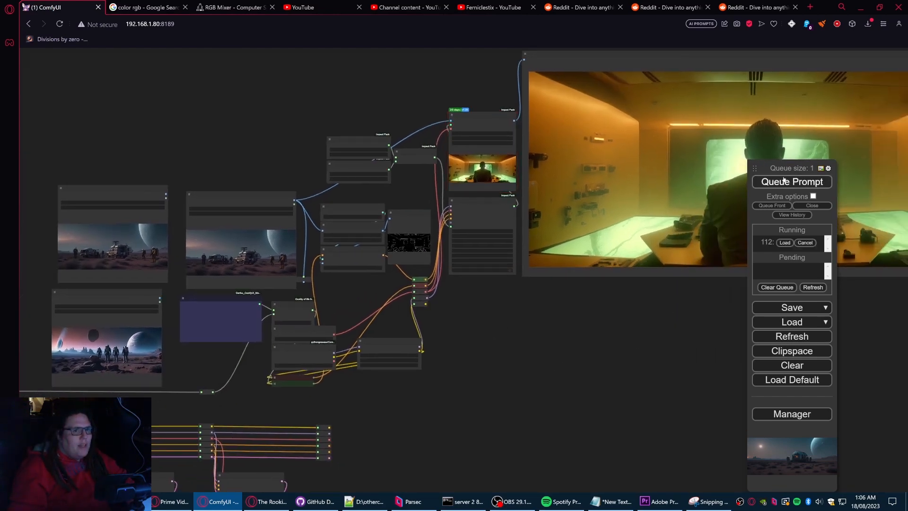
Step: Examine the Iterative Upscale node's progress preview and the Canny Preview Image up close while the prompt runs
drag(492, 360, 610, 359)
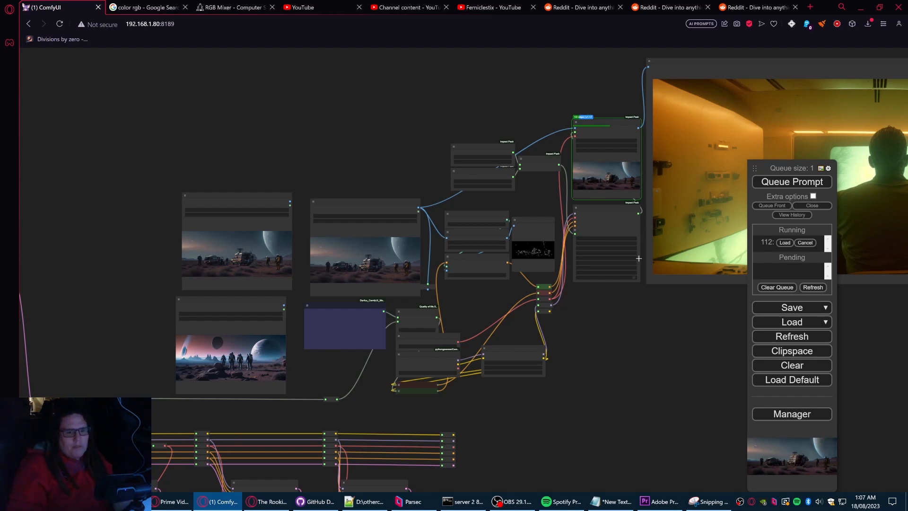
drag(617, 351, 532, 364)
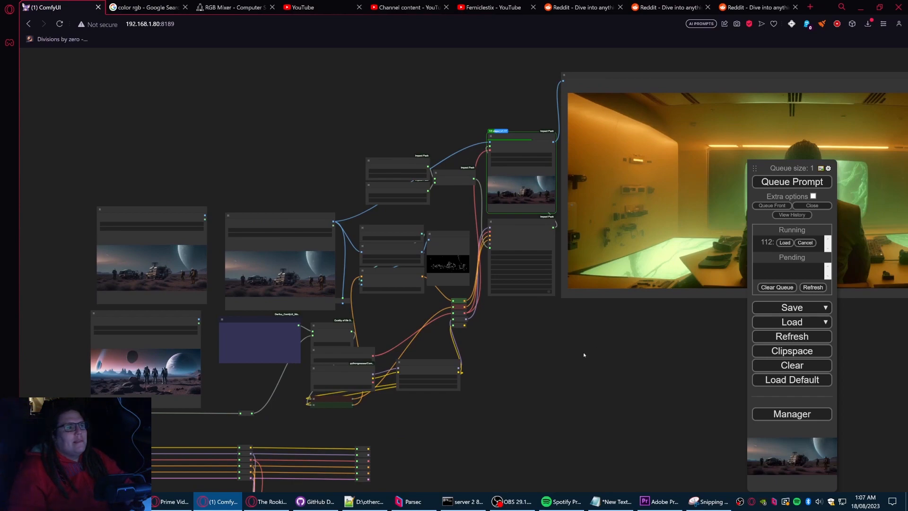
scroll(543, 331, up, 5)
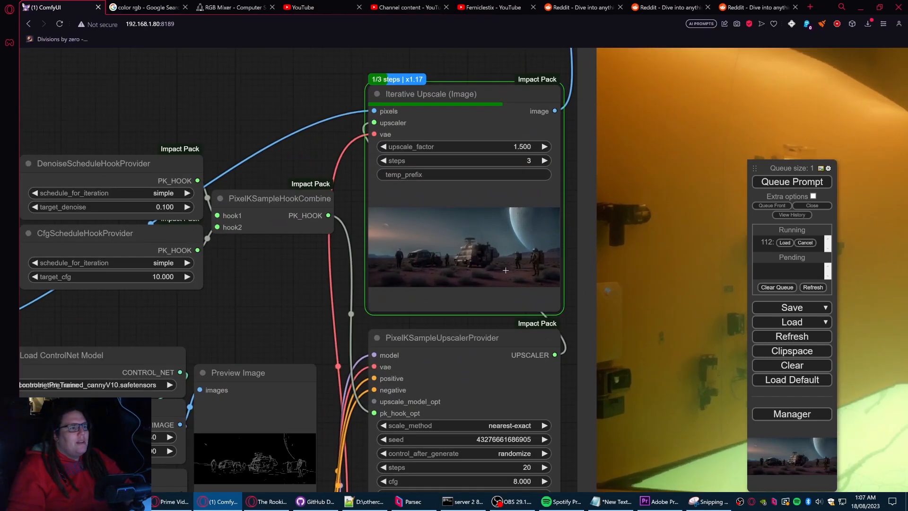
scroll(474, 220, up, 2)
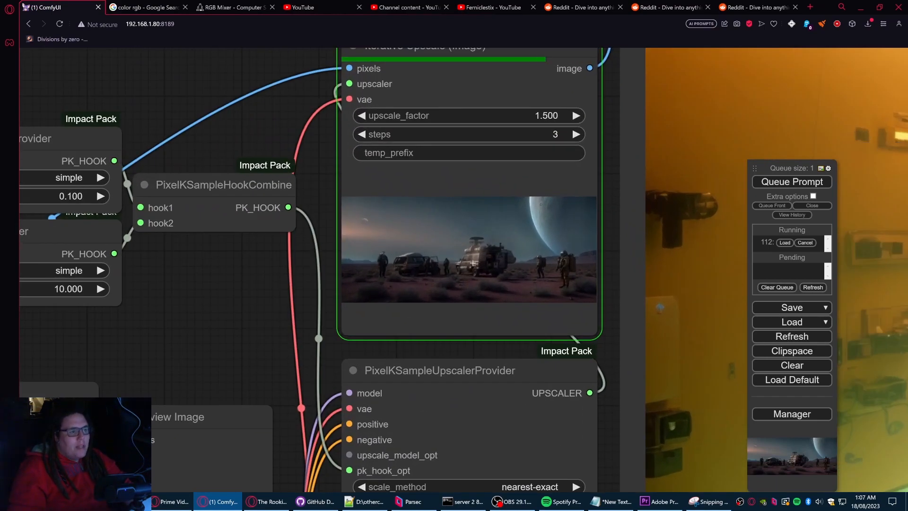
scroll(473, 262, down, 4)
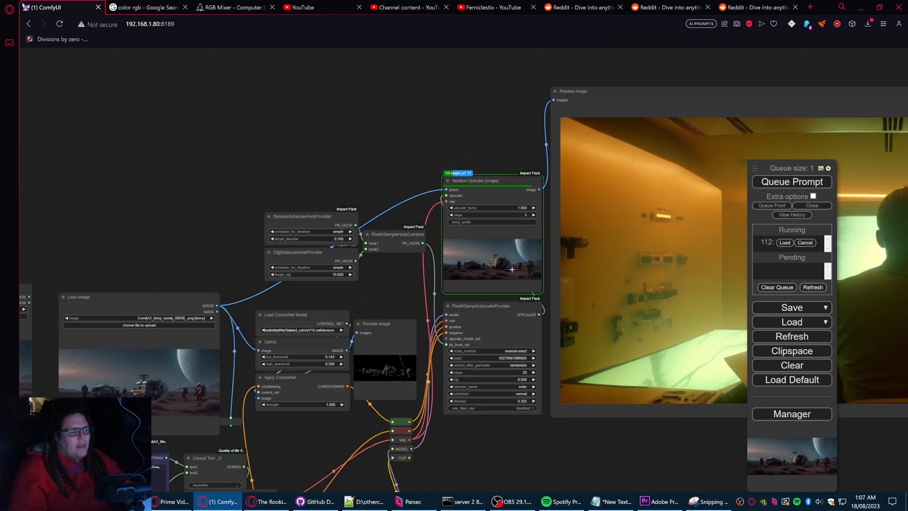
scroll(393, 373, up, 10)
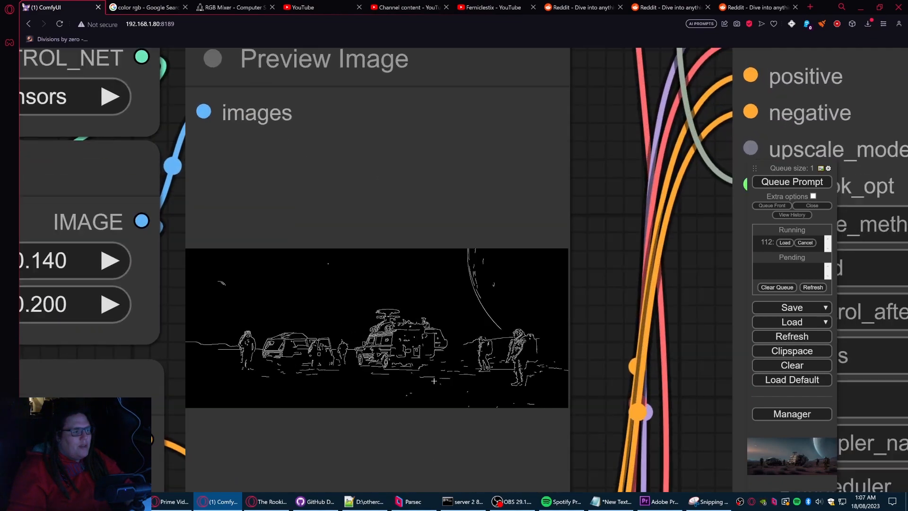
scroll(387, 378, up, 4)
scroll(426, 283, down, 15)
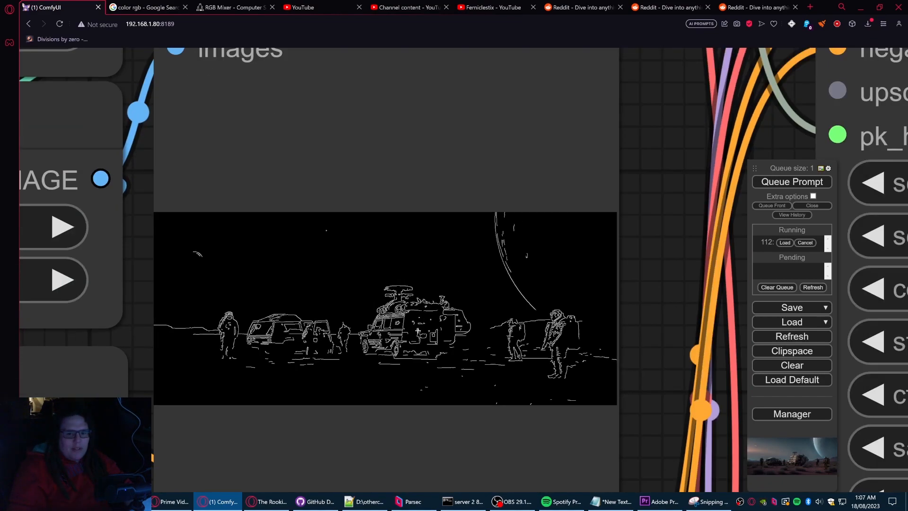
Step: Examine the ControlNet and iterative upscaling nodes along with the large output Preview Image while the prompt runs
scroll(281, 310, down, 2)
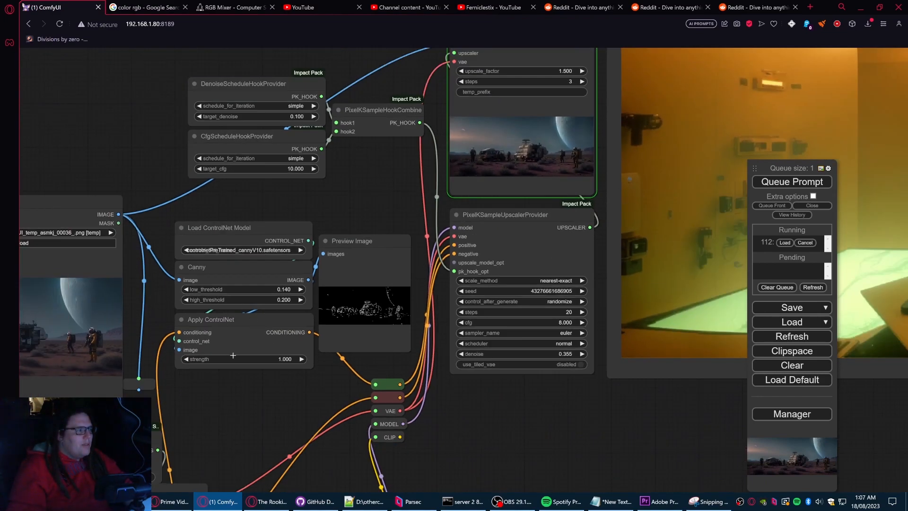
scroll(384, 357, down, 2)
scroll(441, 267, up, 10)
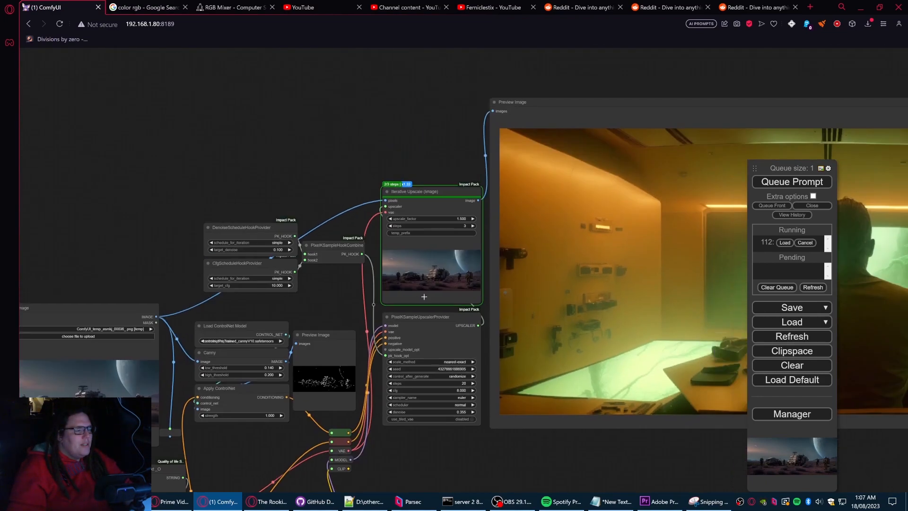
scroll(442, 268, down, 15)
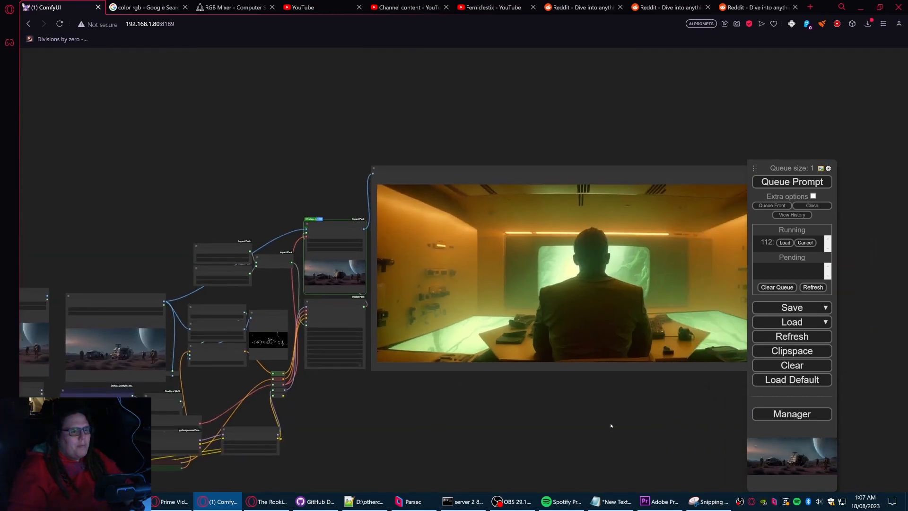
drag(611, 425, 505, 431)
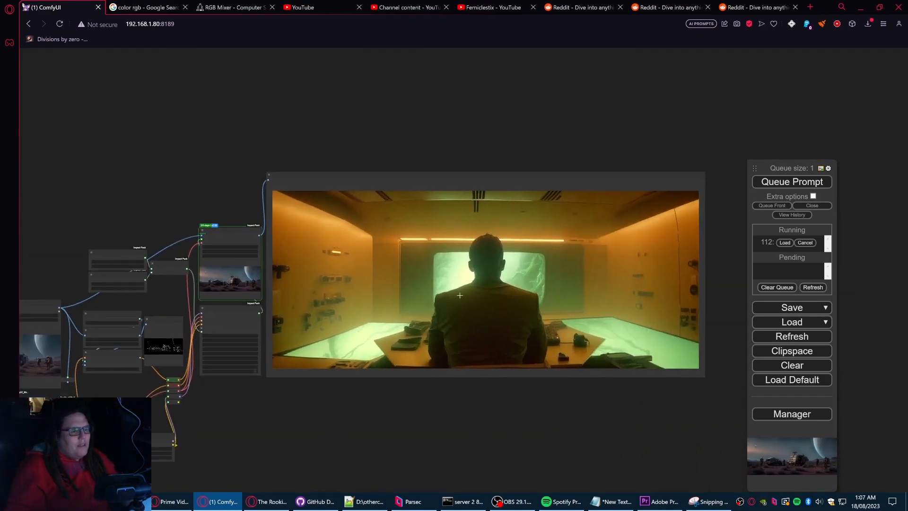
drag(404, 398, 497, 382)
drag(439, 402, 555, 371)
scroll(397, 383, down, 2)
drag(456, 456, 623, 338)
scroll(642, 320, down, 2)
drag(645, 306, 599, 342)
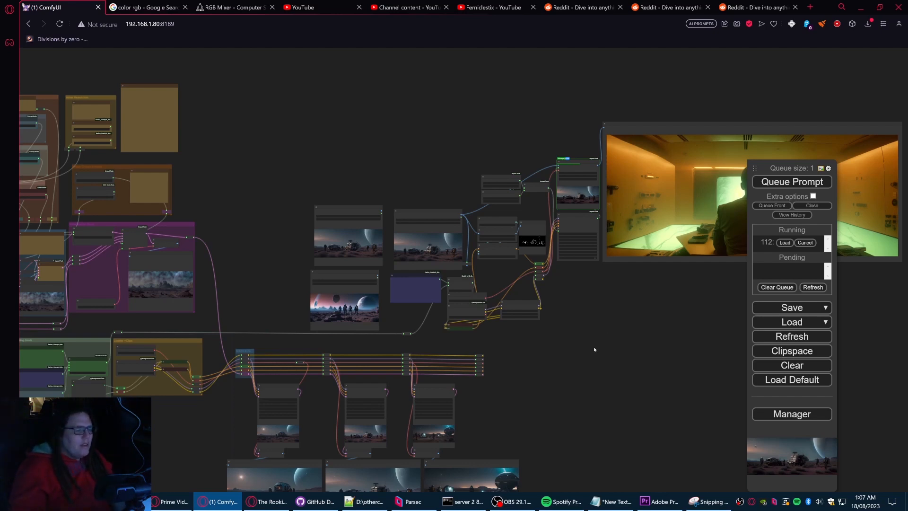
Step: Inspect the sampler result previews beneath the main bus up close
scroll(592, 346, down, 3)
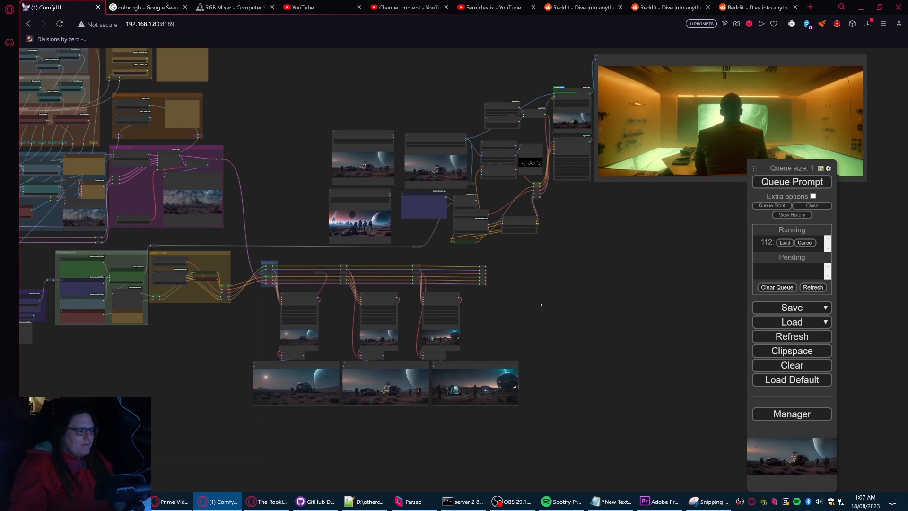
scroll(594, 289, down, 2)
scroll(331, 355, up, 12)
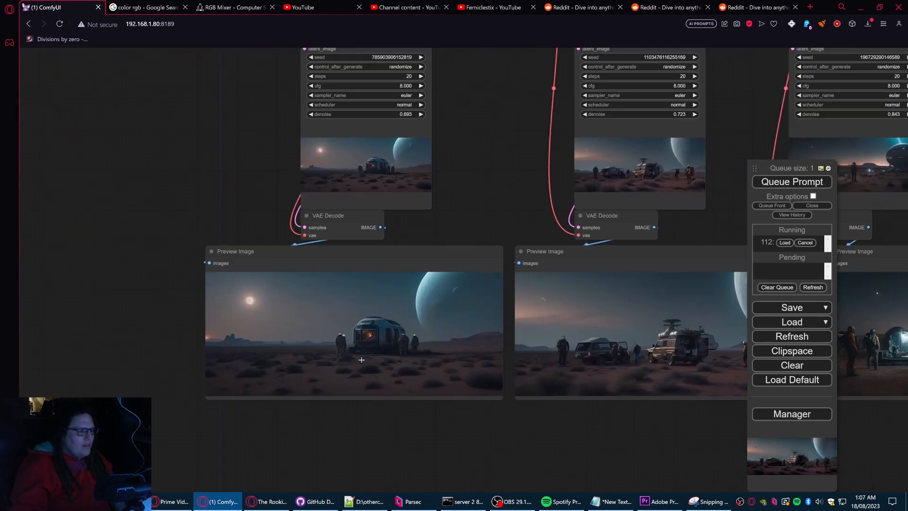
scroll(361, 360, up, 1)
scroll(378, 358, down, 8)
drag(719, 175, 584, 342)
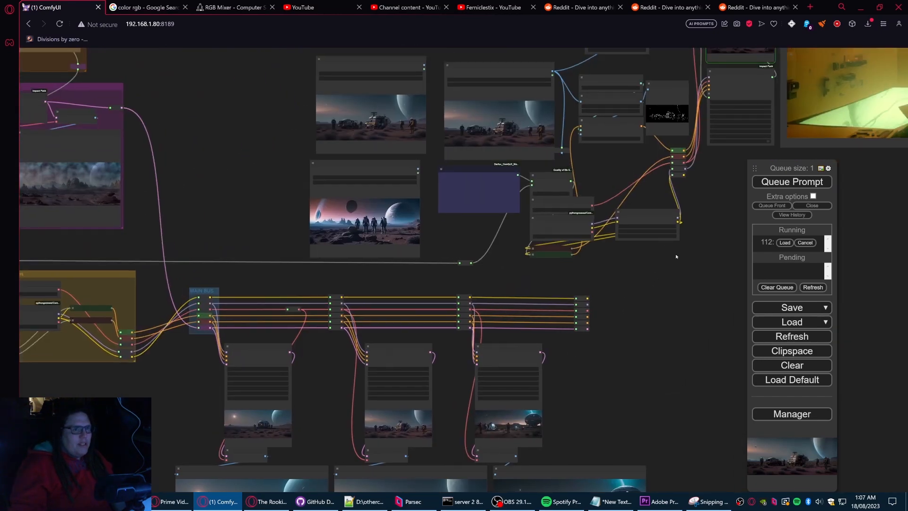
Step: Check the Iterative Upscale node's progress and survey the whole workflow layout from the upscaling section back to the input groups
drag(739, 201, 531, 445)
scroll(527, 256, up, 9)
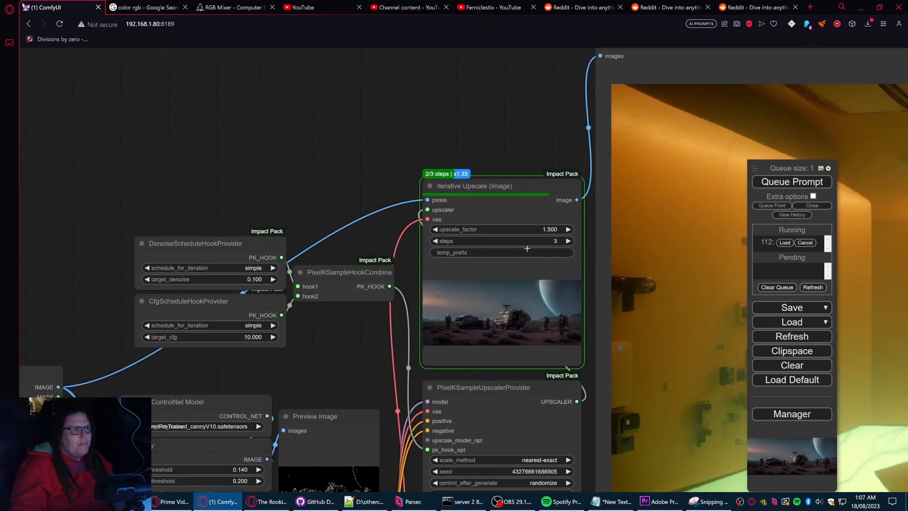
scroll(538, 334, down, 12)
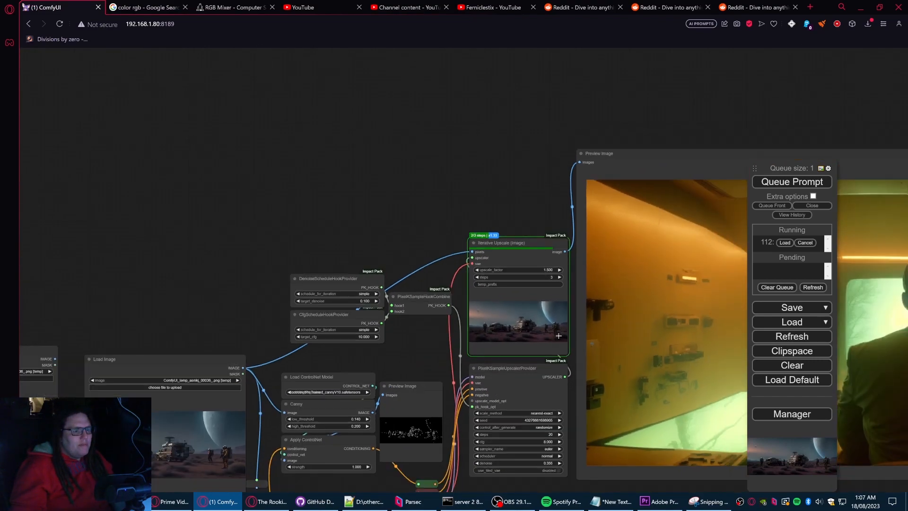
drag(378, 268, 419, 168)
drag(370, 184, 467, 166)
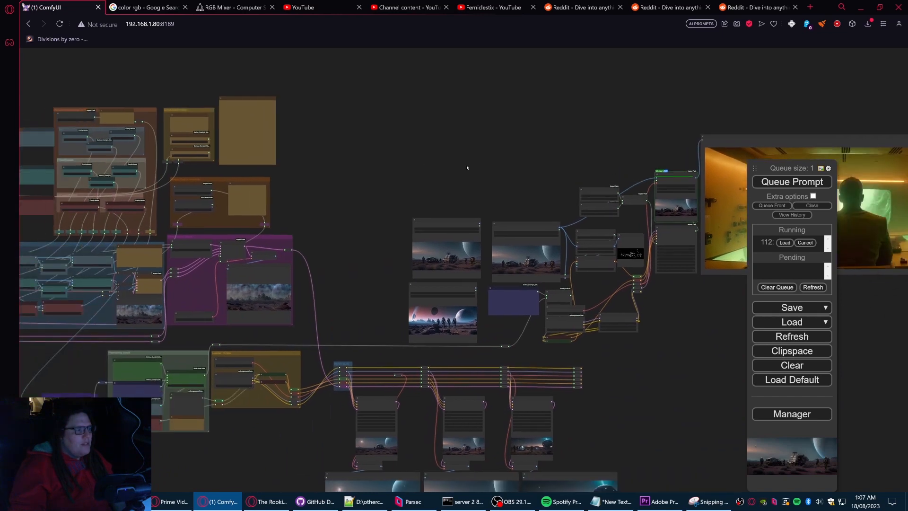
drag(410, 176, 587, 217)
scroll(591, 182, down, 2)
scroll(590, 182, down, 1)
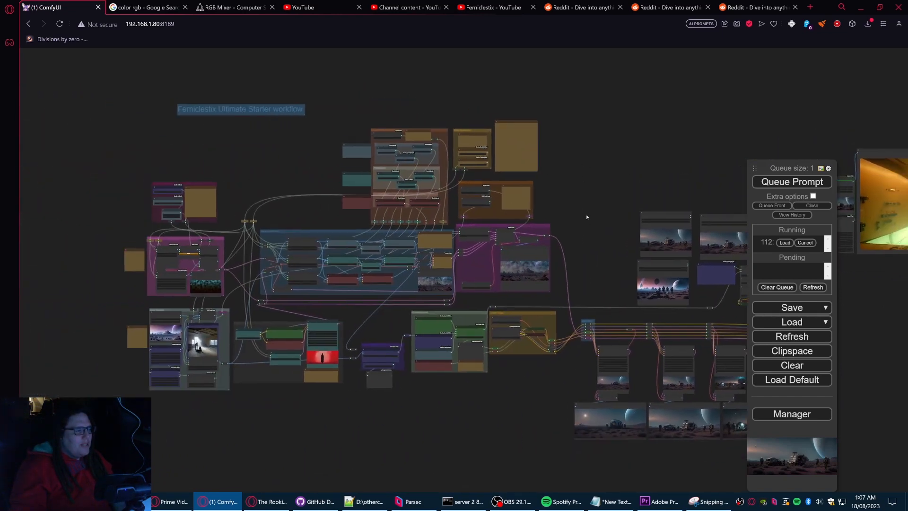